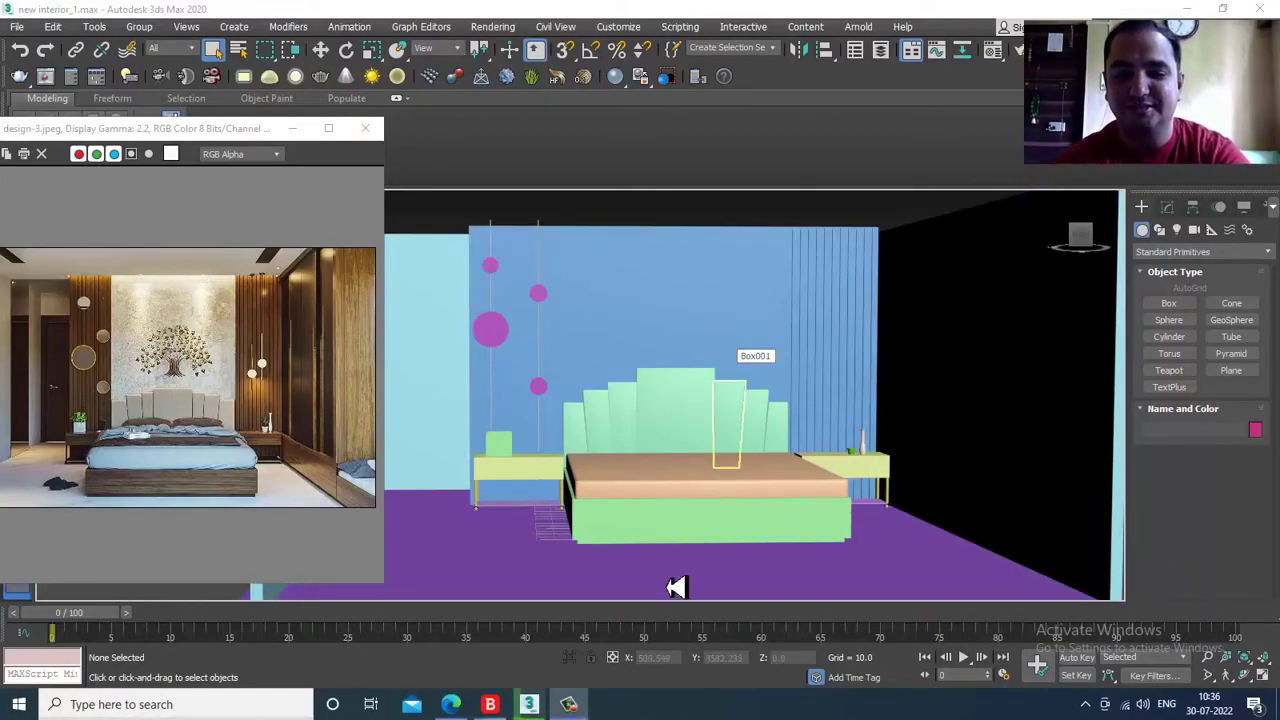
left_click(568, 704)
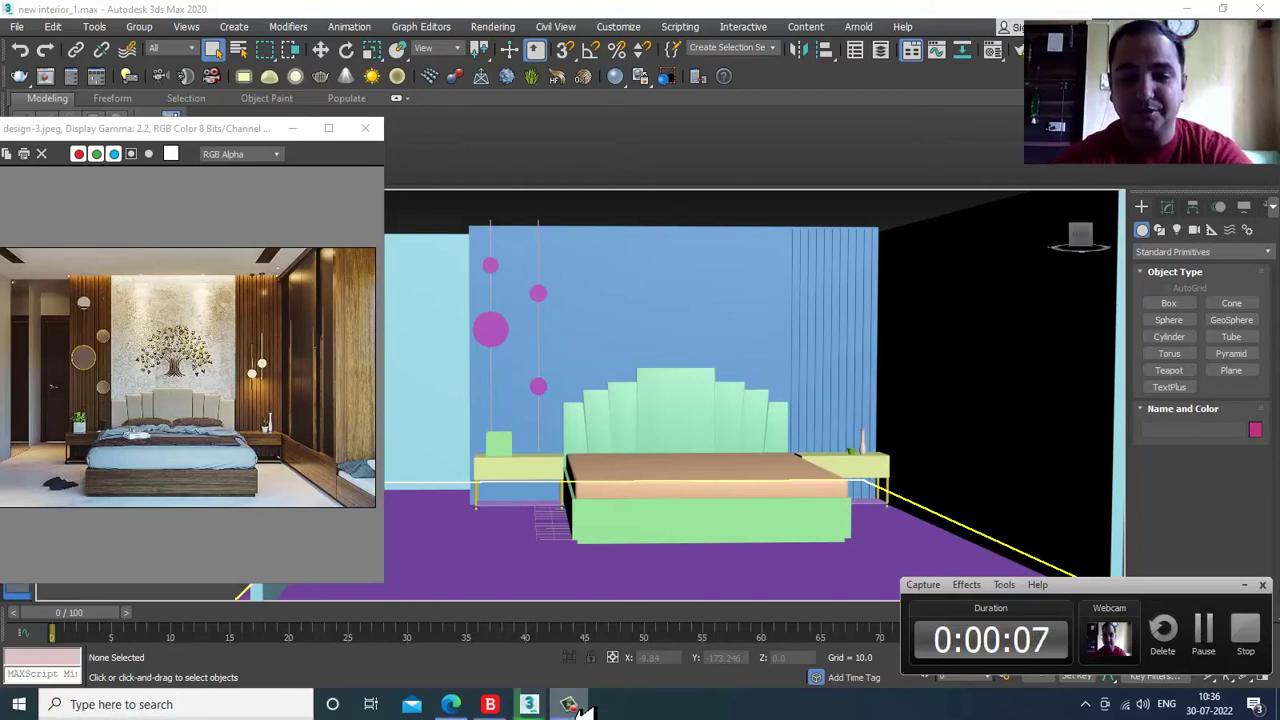
left_click(572, 705)
- Raise the top vertices of the blue panel wall behind the bed by about 21 units
left_click(724, 299)
middle_click_drag(731, 337, 790, 384)
key("ctrl+d")
left_click_drag(208, 136, 241, 134)
middle_click_drag(792, 379, 754, 313, "alt")
left_click(764, 337)
scroll(760, 337, "down", 3)
key("4")
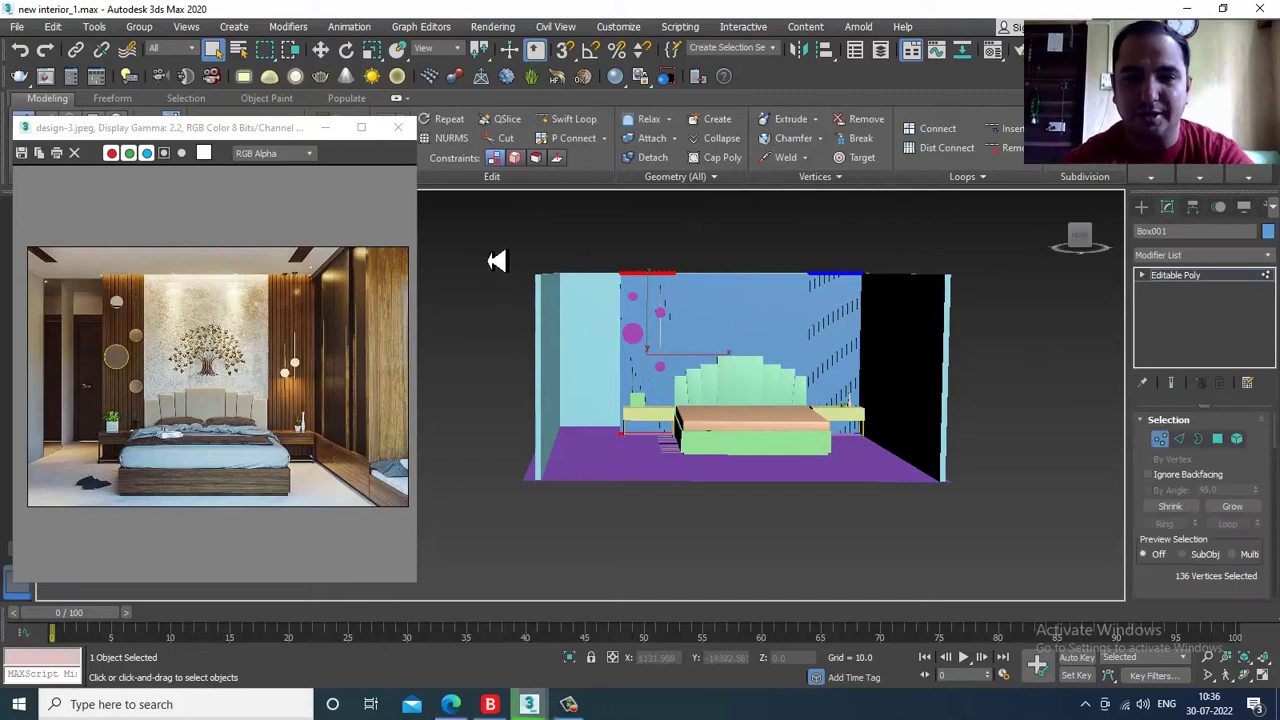
left_click_drag(1045, 335, 1040, 330)
key("w")
left_click_drag(750, 241, 754, 222)
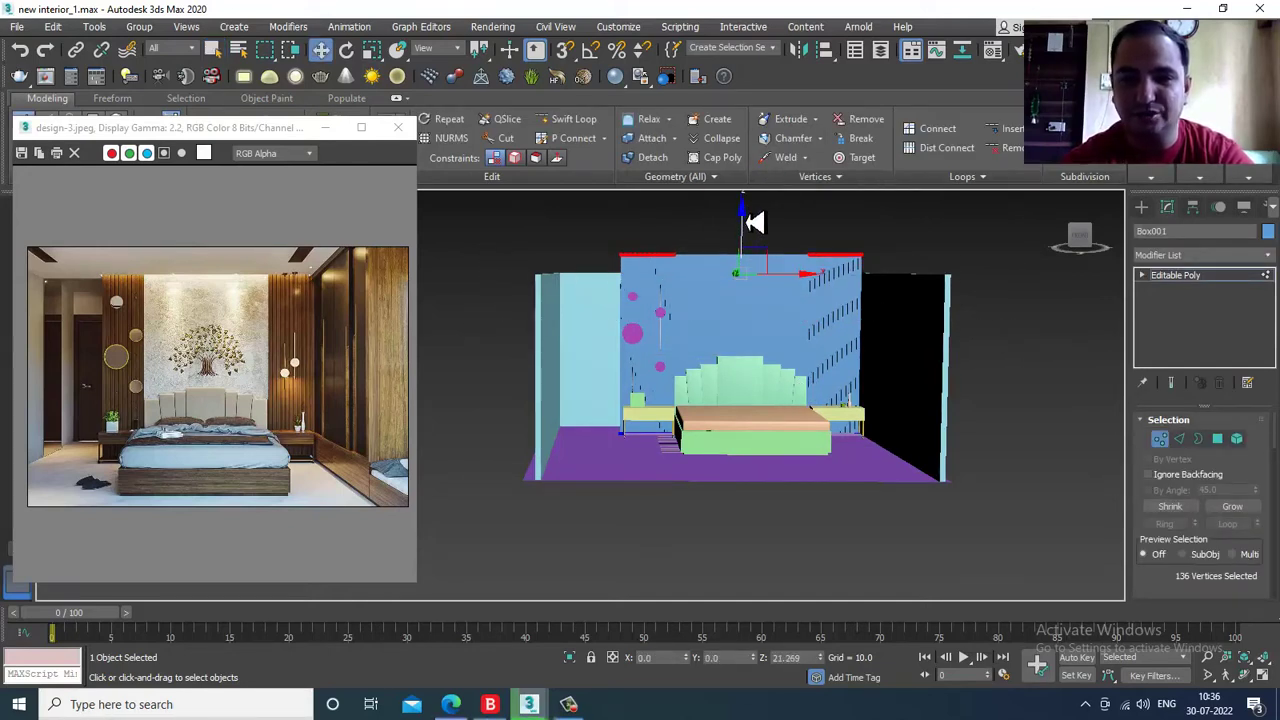
left_click(1198, 278)
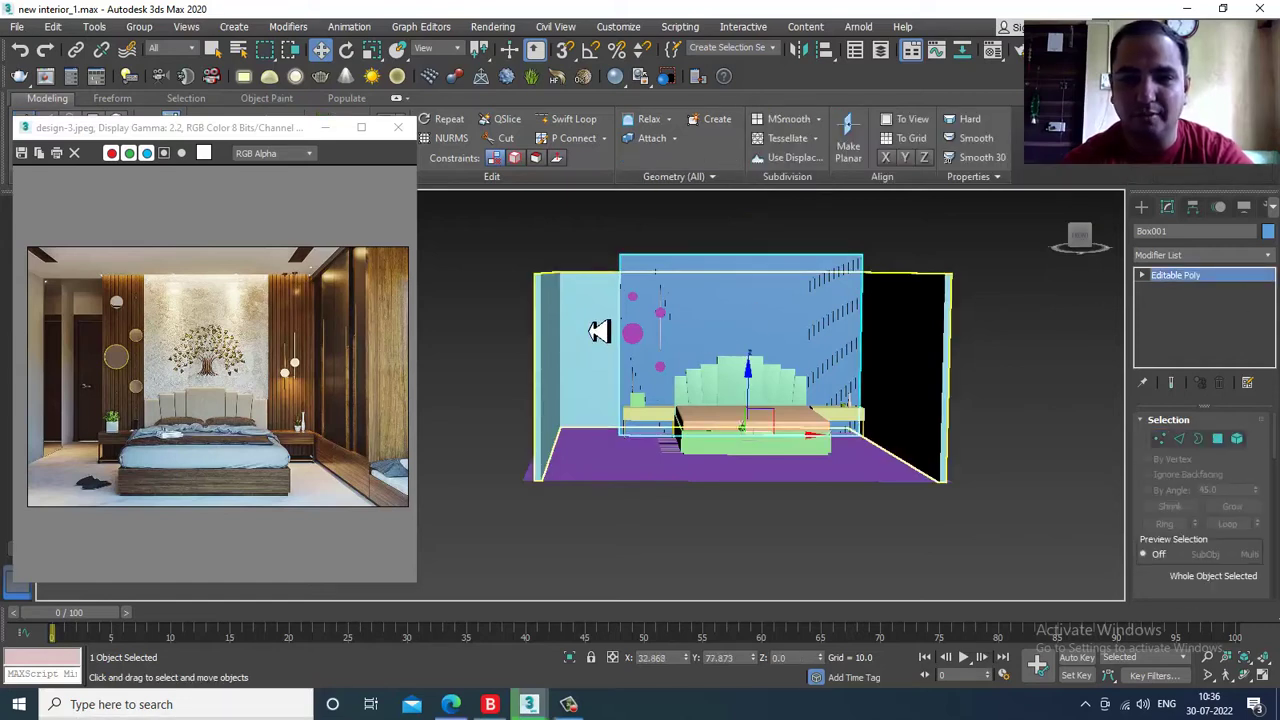
- Raise the top vertices of the surrounding room walls by about 16 units, level with the blue panel
left_click(611, 354)
key("1")
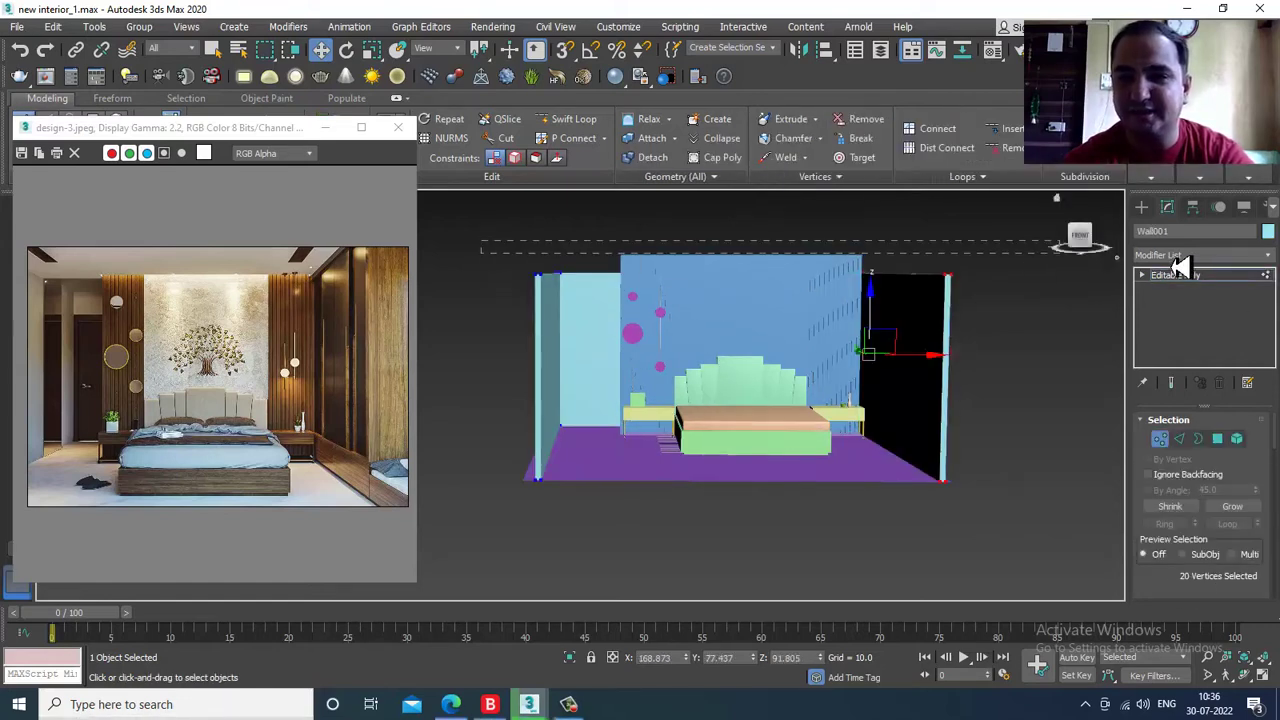
left_click_drag(1185, 330, 1180, 325)
left_click_drag(724, 234, 724, 220)
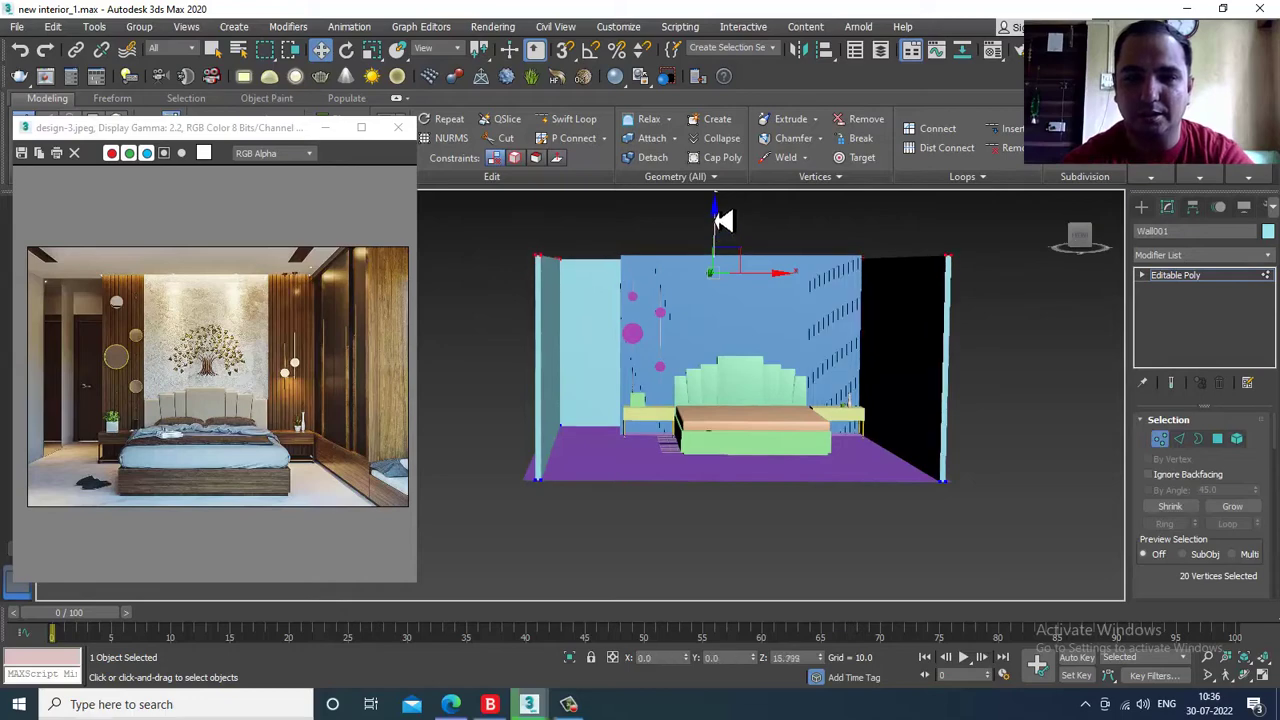
- Examine the modelled bed and compare it with the blanket and bedding in the reference image
scroll(722, 285, "up", 5)
middle_click_drag(722, 297, 829, 349, "alt")
scroll(760, 312, "down", 3)
middle_click_drag(809, 400, 797, 320)
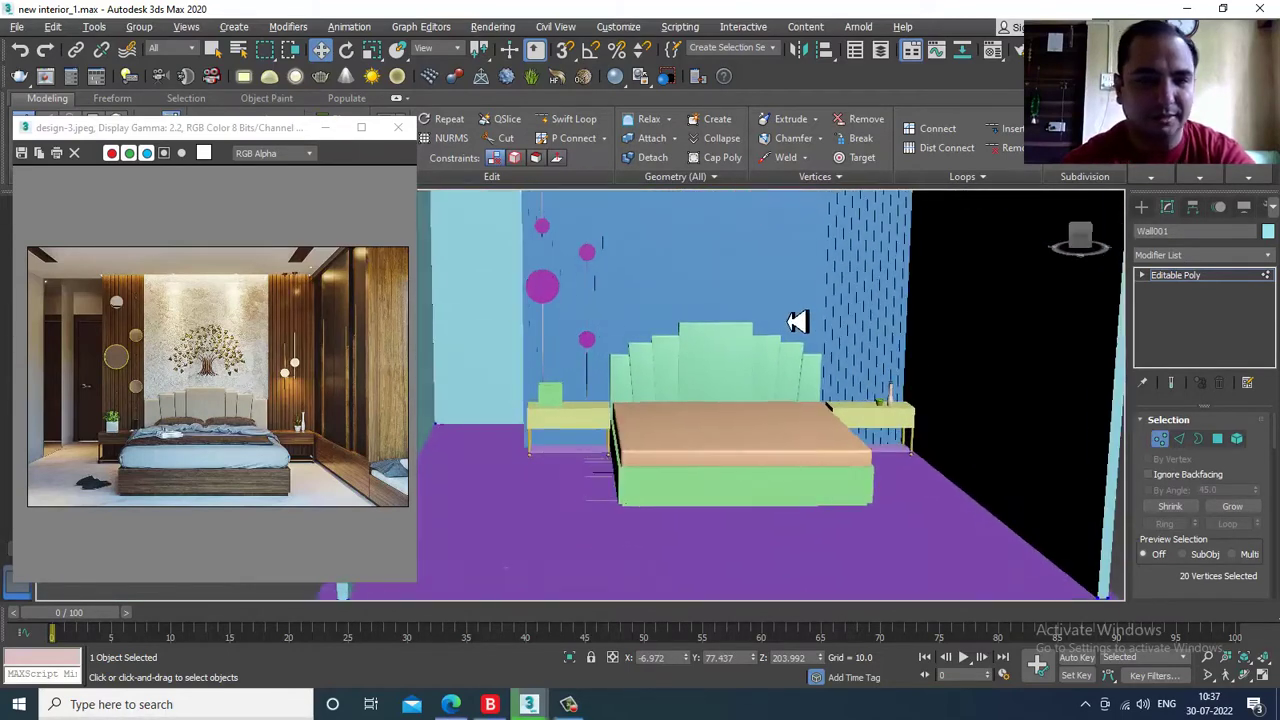
scroll(740, 338, "up", 3)
scroll(178, 450, "up", 2)
mouse_move(822, 428)
middle_mouse_down("alt")
mouse_move(871, 434)
mouse_move(813, 426)
middle_mouse_up("alt")
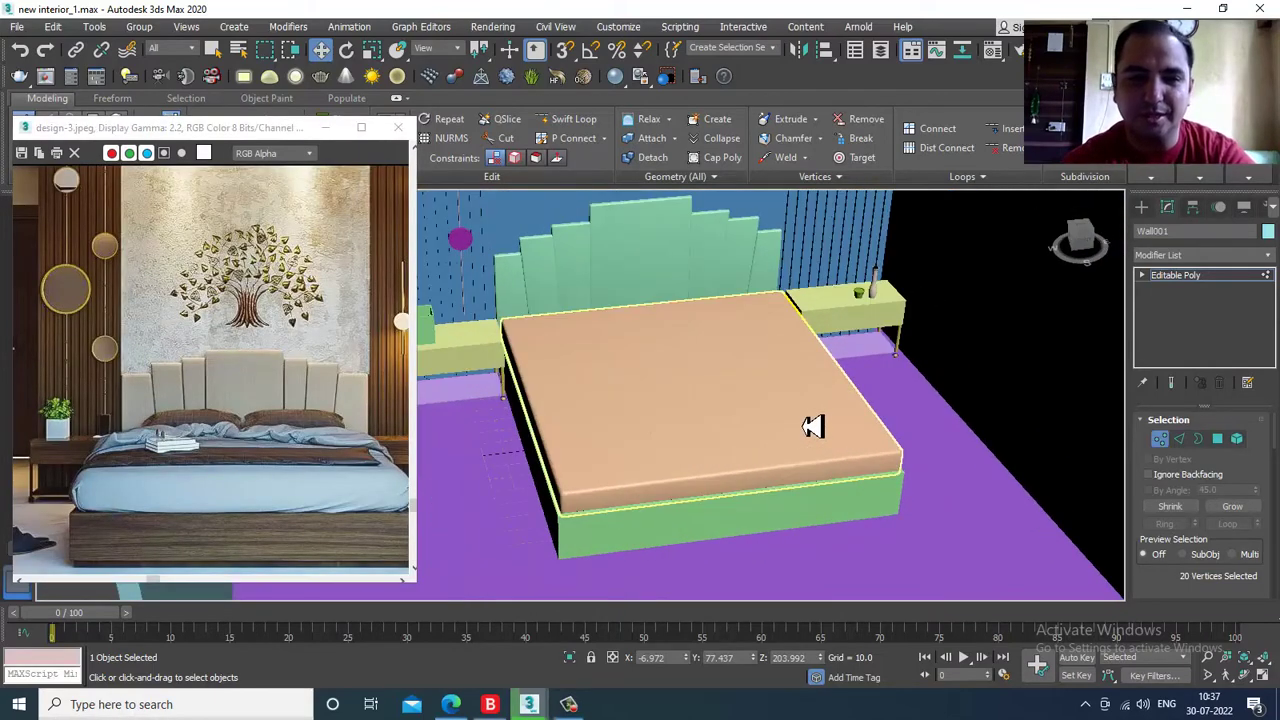
middle_click_drag(173, 507, 178, 338)
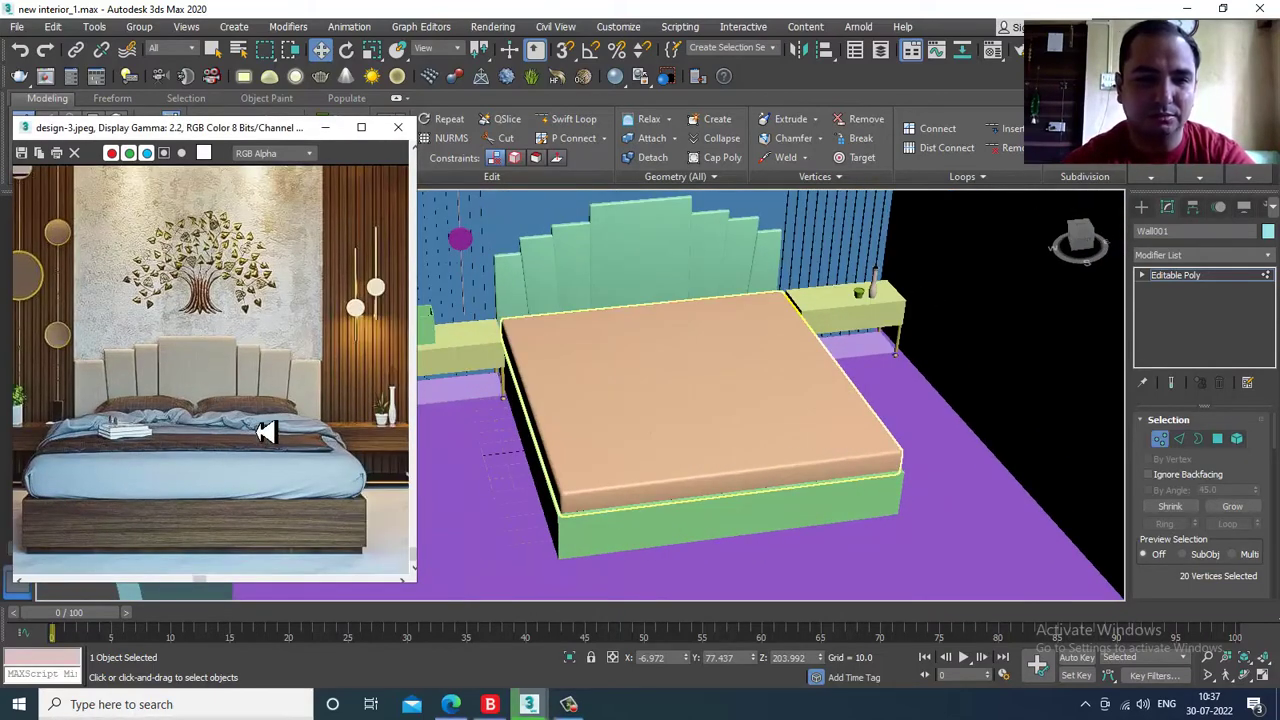
middle_click_drag(265, 430, 263, 458)
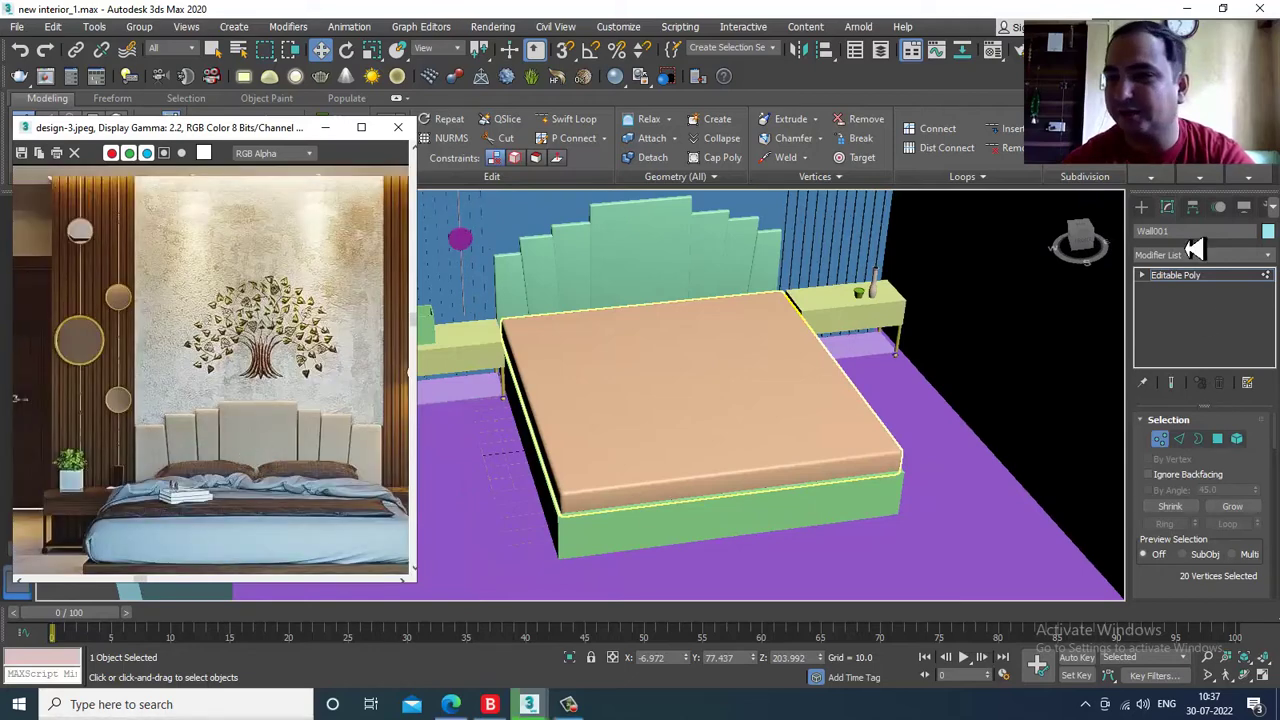
- Draw a plane about 109 long and 207 wide across the bed in the top view
left_click(1142, 207)
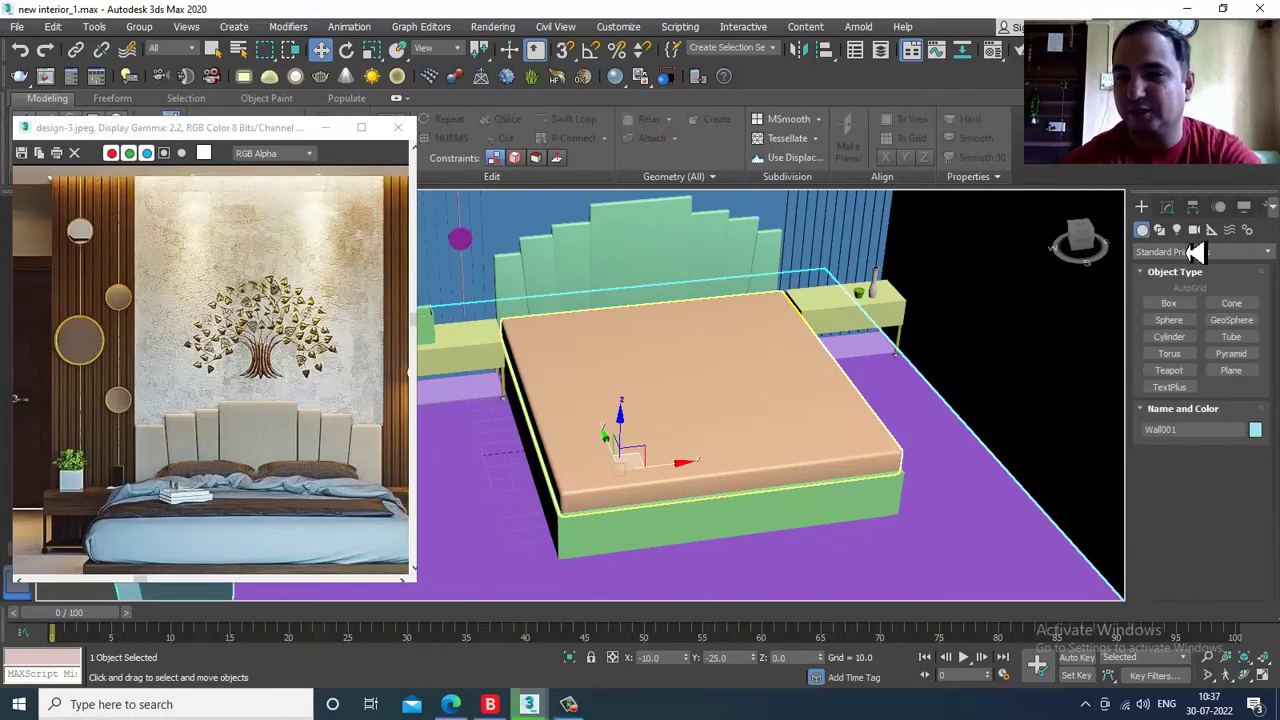
left_click(1159, 230)
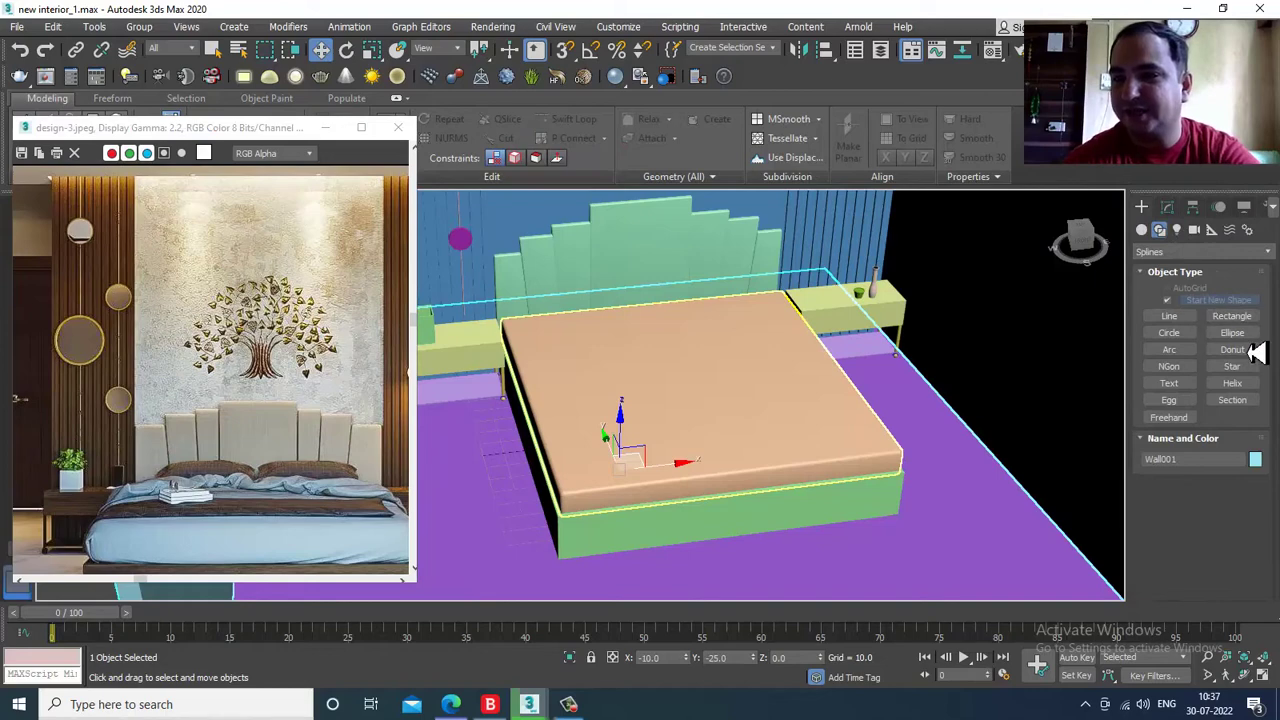
left_click(1142, 230)
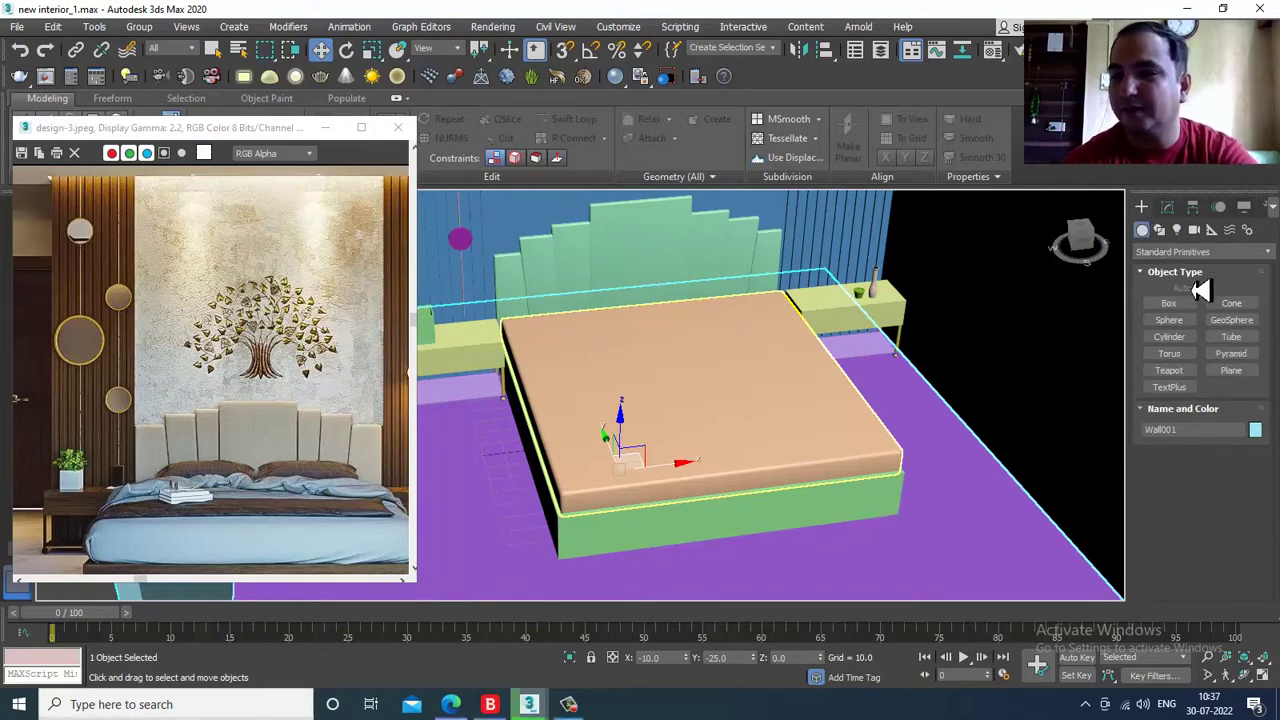
scroll(782, 505, "down", 4)
key("alt+w")
right_click(566, 334)
key("alt+w")
key("F3")
scroll(770, 402, "down", 4)
scroll(770, 402, "down", 8)
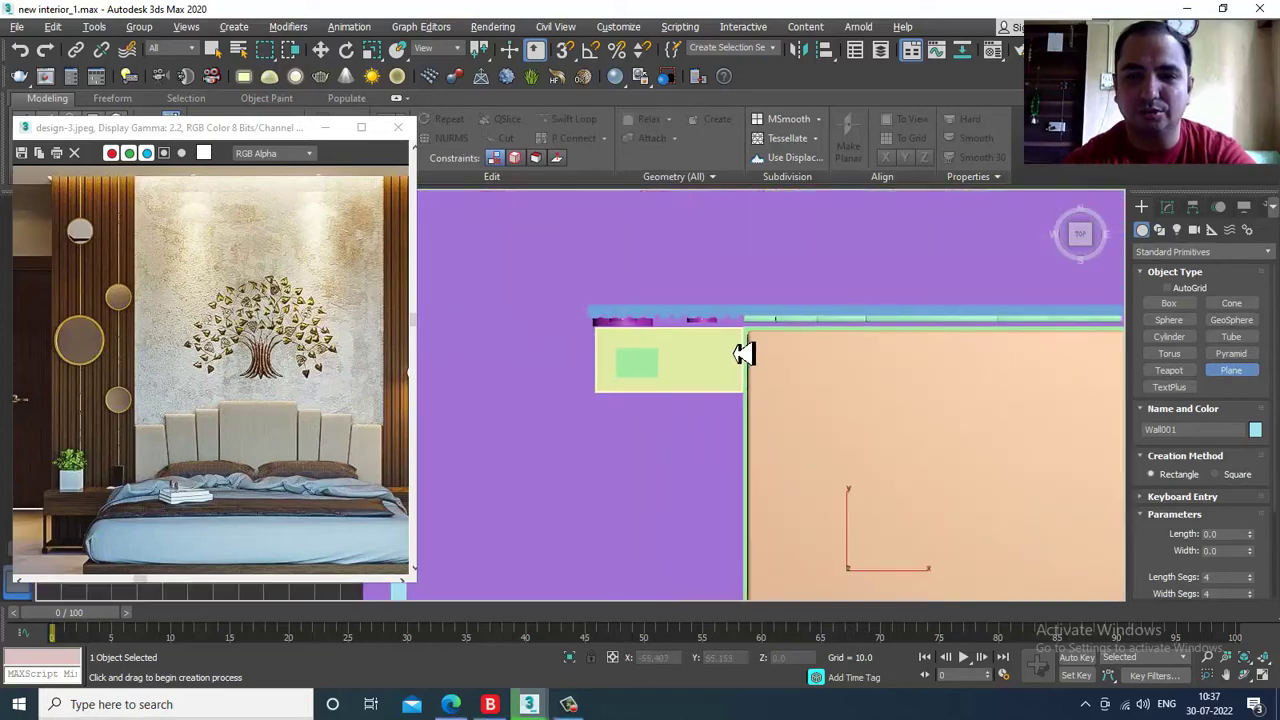
scroll(682, 384, "up", 3)
left_click_drag(652, 335, 922, 487)
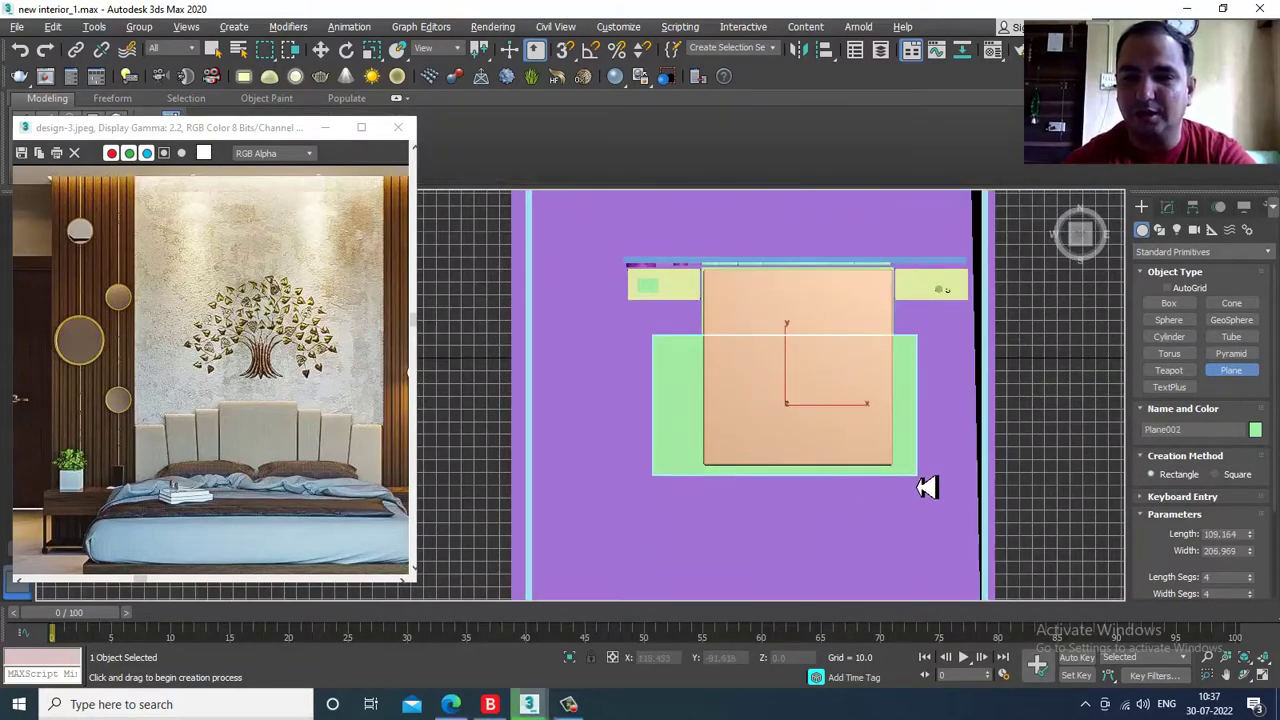
- Lift the plane to a height of about 104 units above the bed
key("w")
key("alt+w")
middle_click(931, 520)
middle_click_drag(931, 520, 628, 474)
key("alt+w")
scroll(734, 454, "up", 6)
left_click_drag(516, 488, 558, 238)
scroll(566, 288, "down", 5)
middle_click_drag(568, 291, 611, 340, "alt")
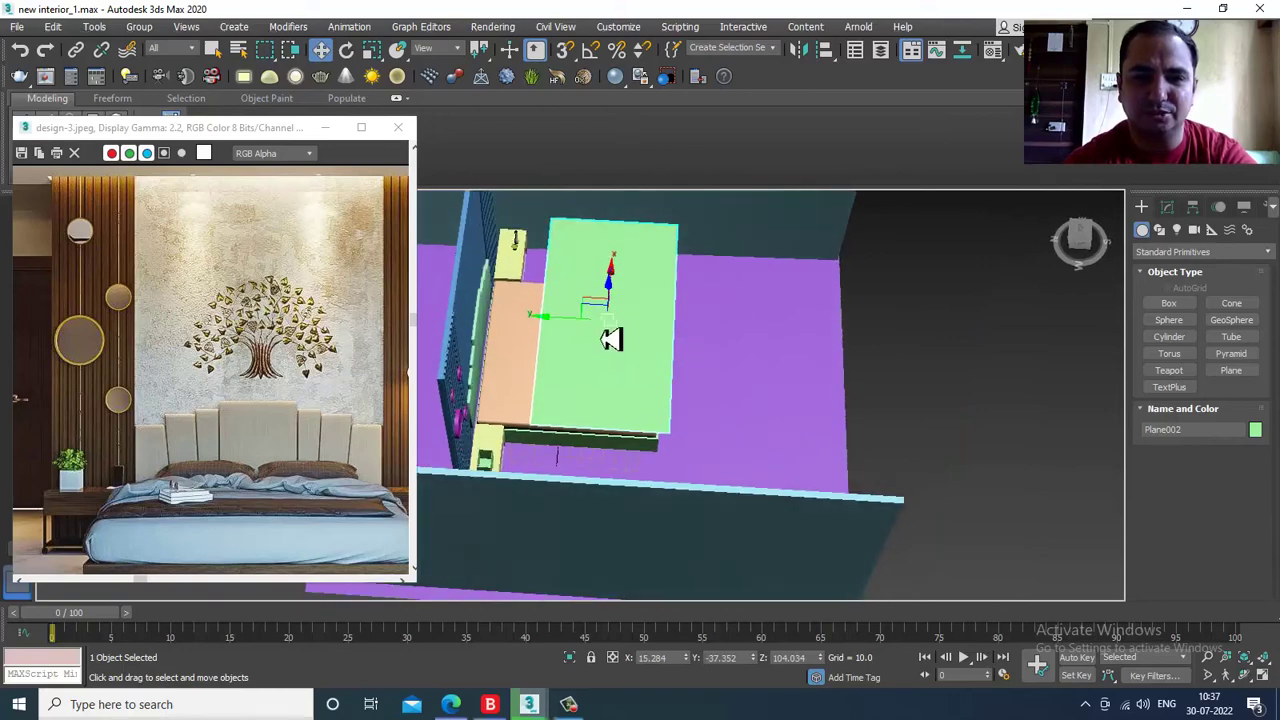
- Shift the plane towards the headboard and lower it closer to the mattress
left_click_drag(572, 332, 511, 332)
key("e")
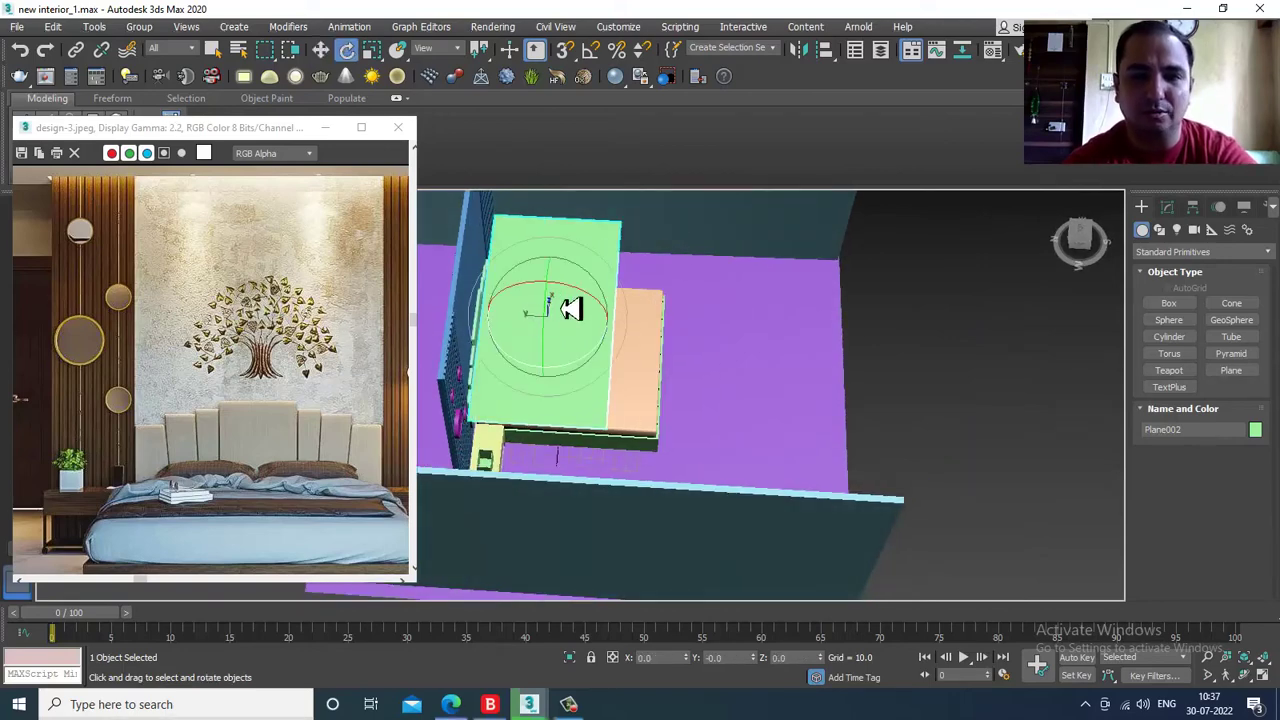
middle_click_drag(598, 303, 562, 303, "alt")
key("w")
left_click_drag(562, 303, 568, 336)
middle_click_drag(566, 369, 569, 409, "alt")
- Scale the plane uniformly to about 94% and tilt it so that it slopes down towards the foot of the bed
key("r")
mouse_move(559, 380)
left_mouse_down()
mouse_move(574, 403)
mouse_move(566, 394)
left_mouse_up()
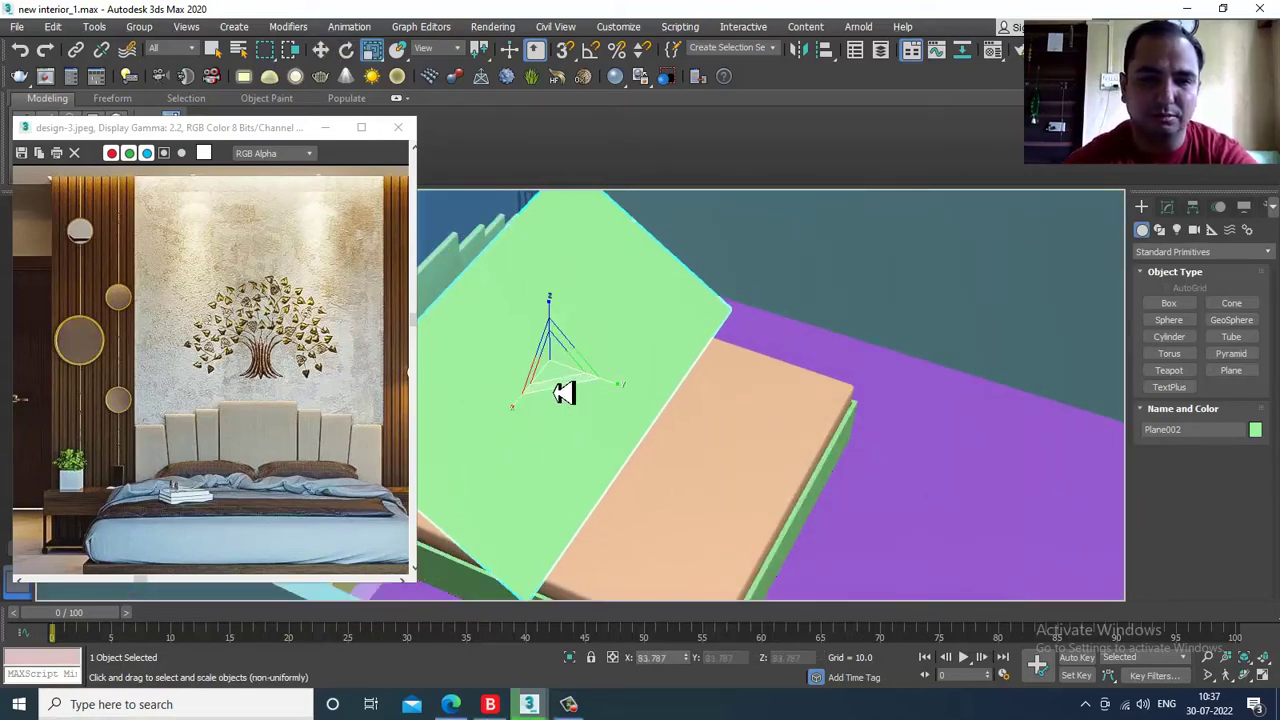
key("e")
left_click_drag(581, 344, 515, 310)
- Position the tilted plane over the bed at about Y 20 and Z 73
key("w")
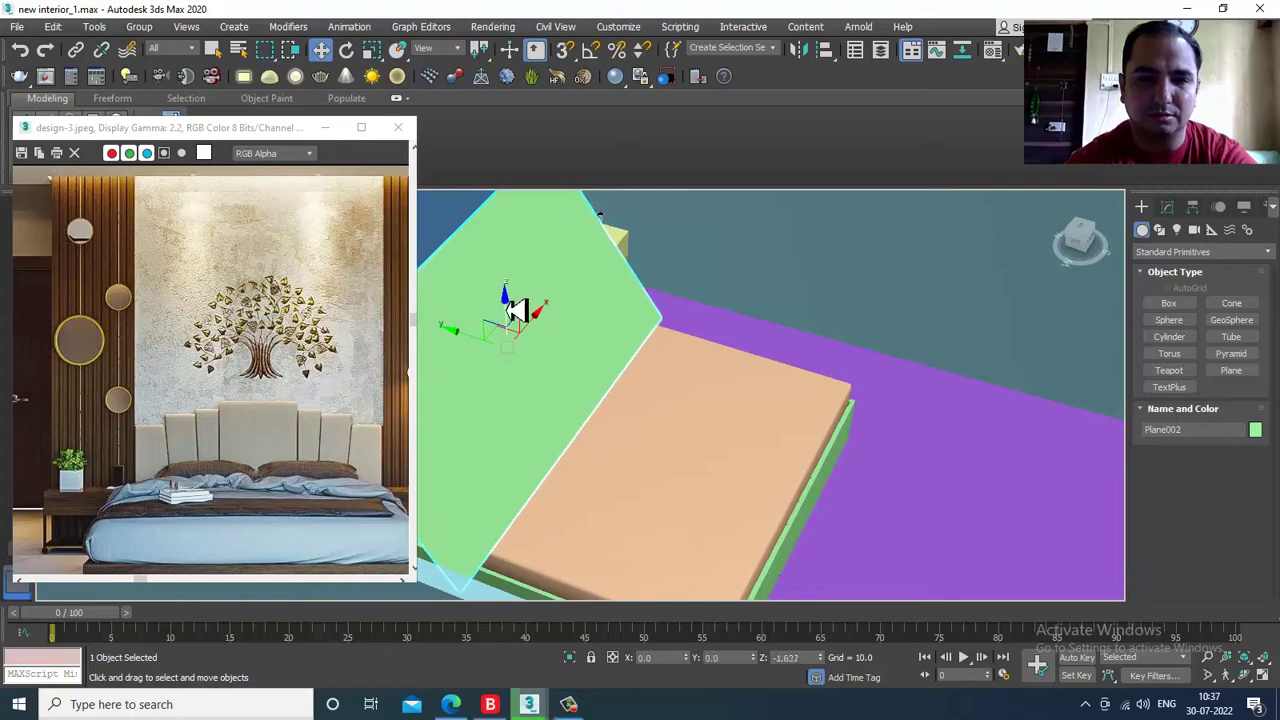
middle_click_drag(595, 341, 506, 346, "alt")
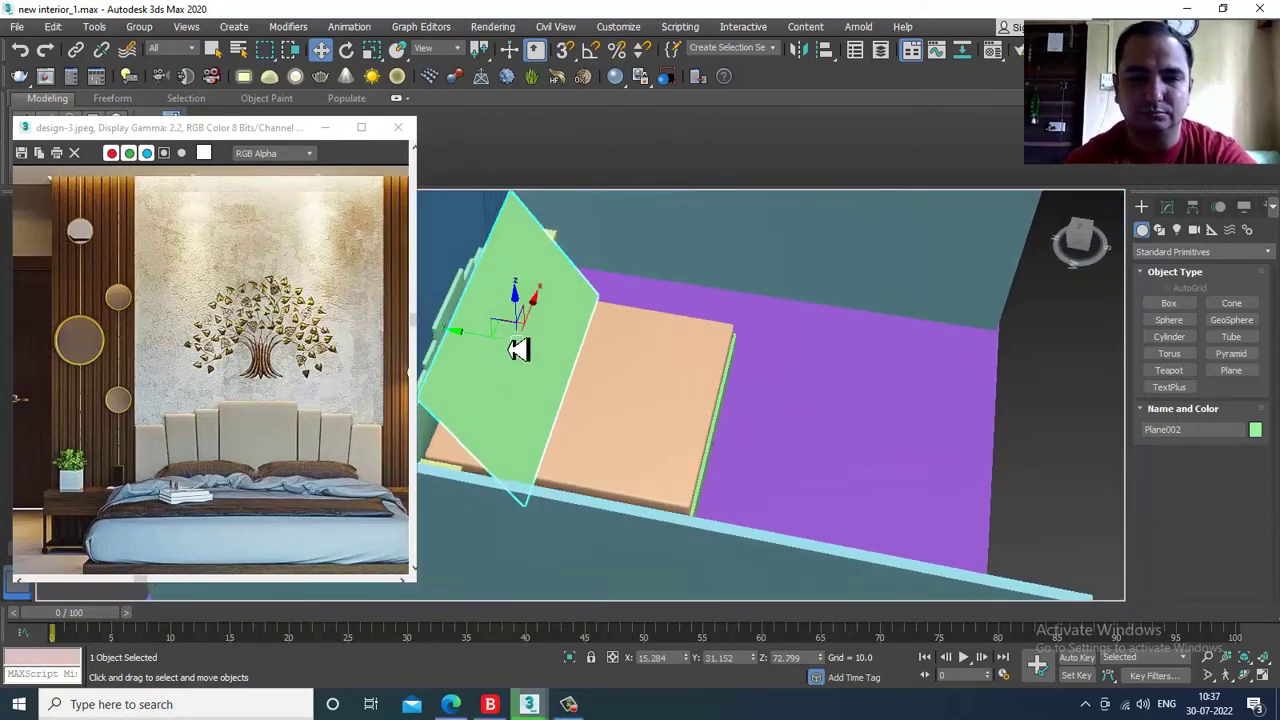
left_click_drag(487, 350, 505, 350)
middle_click_drag(620, 400, 737, 366, "alt")
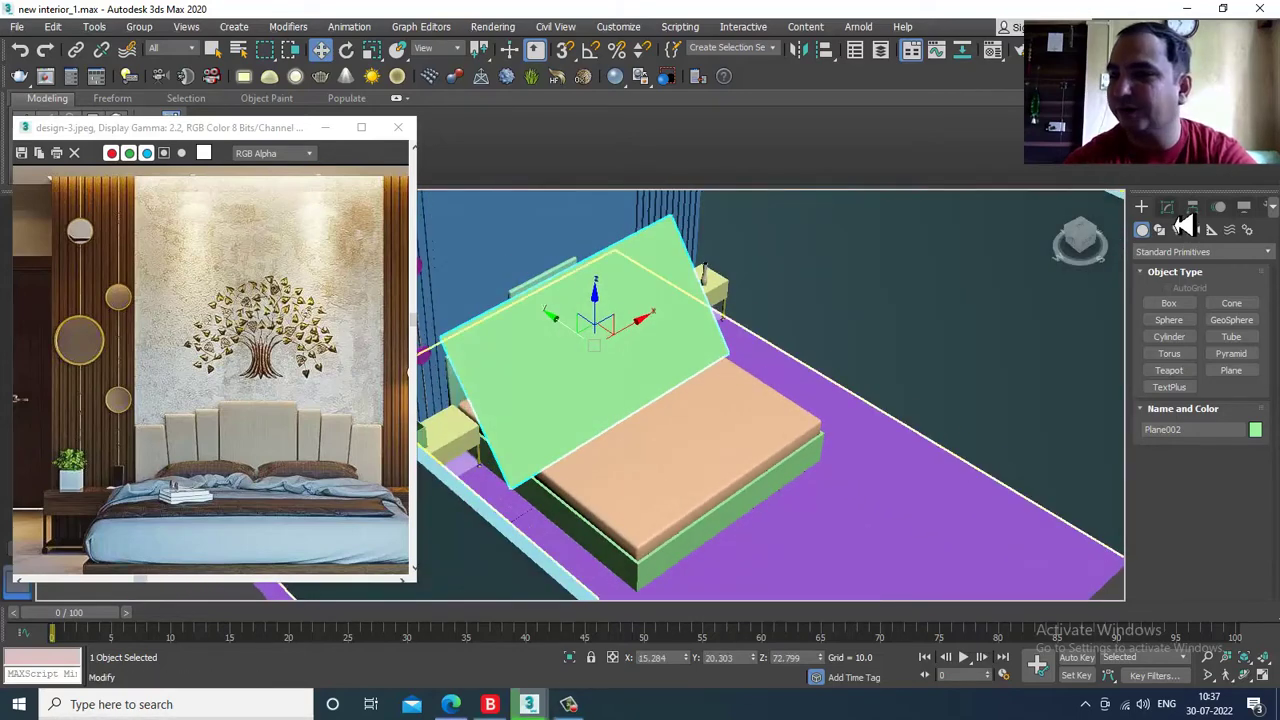
- Set the plane's length and width segments to 50 each
left_click(1168, 208)
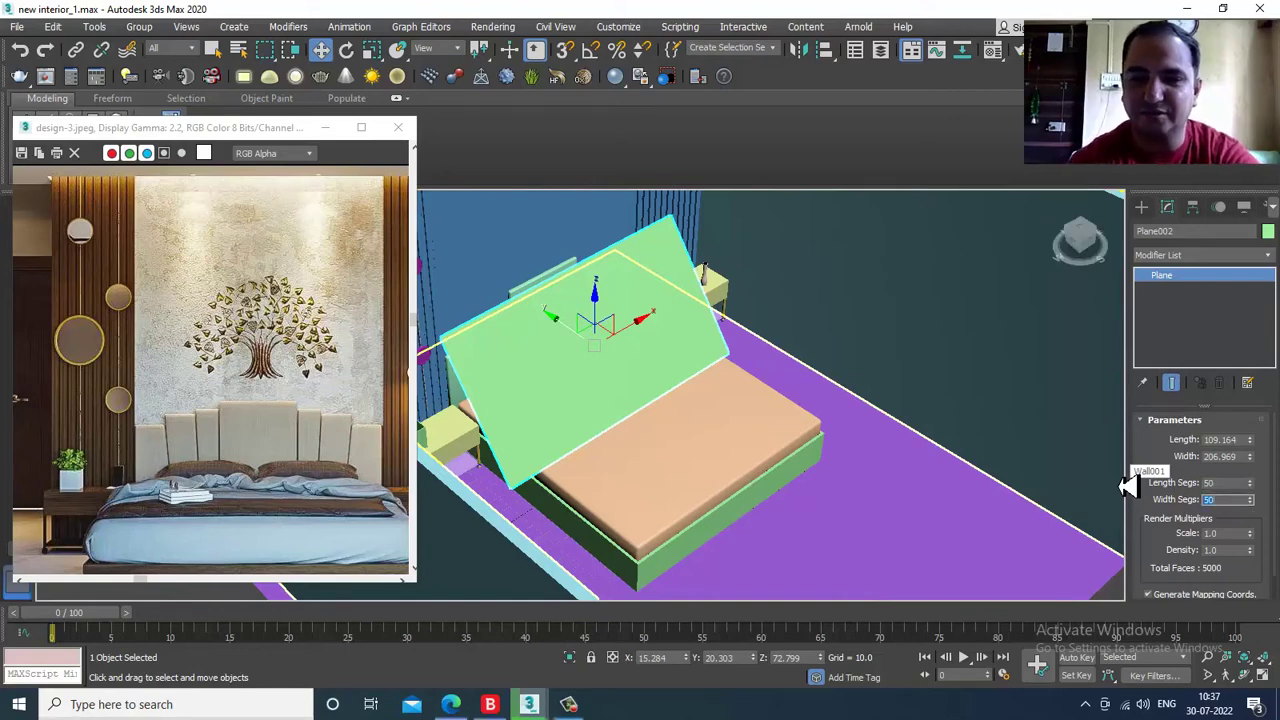
mouse_move(717, 380)
middle_mouse_down("alt")
mouse_move(691, 380)
mouse_move(691, 403)
mouse_move(707, 402)
middle_mouse_up("alt")
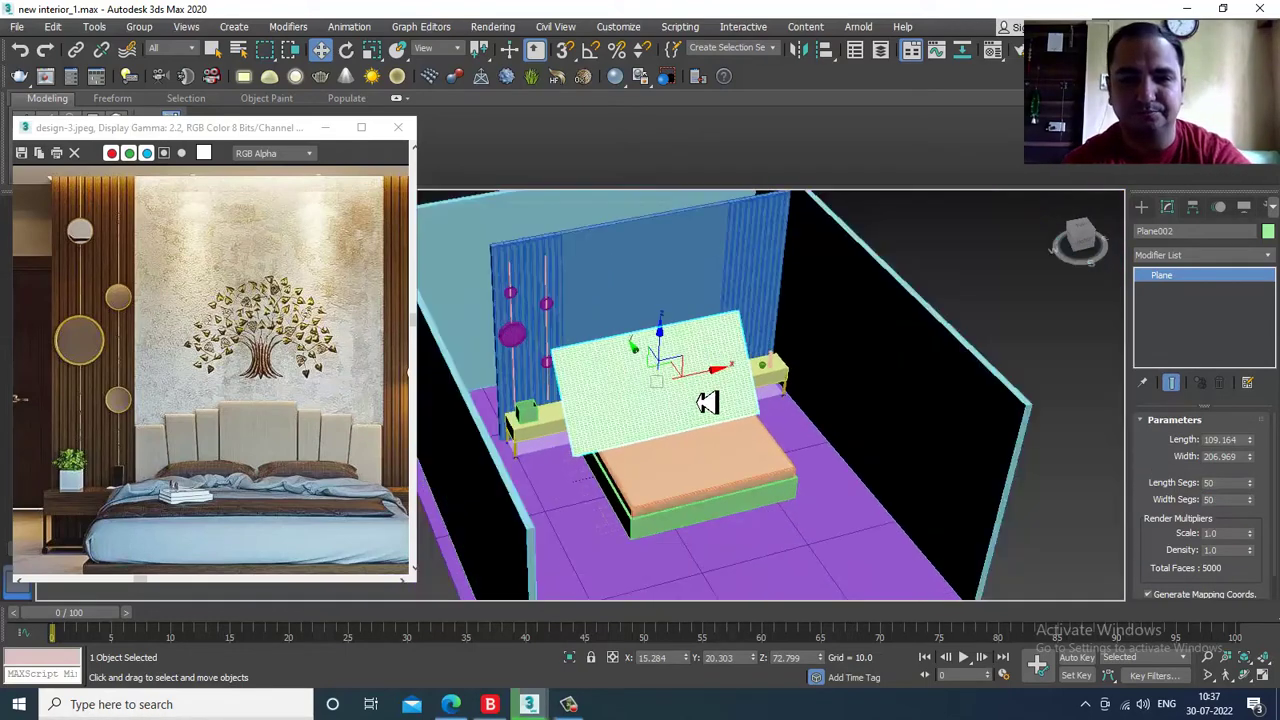
scroll(707, 402, "up", 3)
- Make the segmented plane a MassFX cloth object
left_click(352, 28)
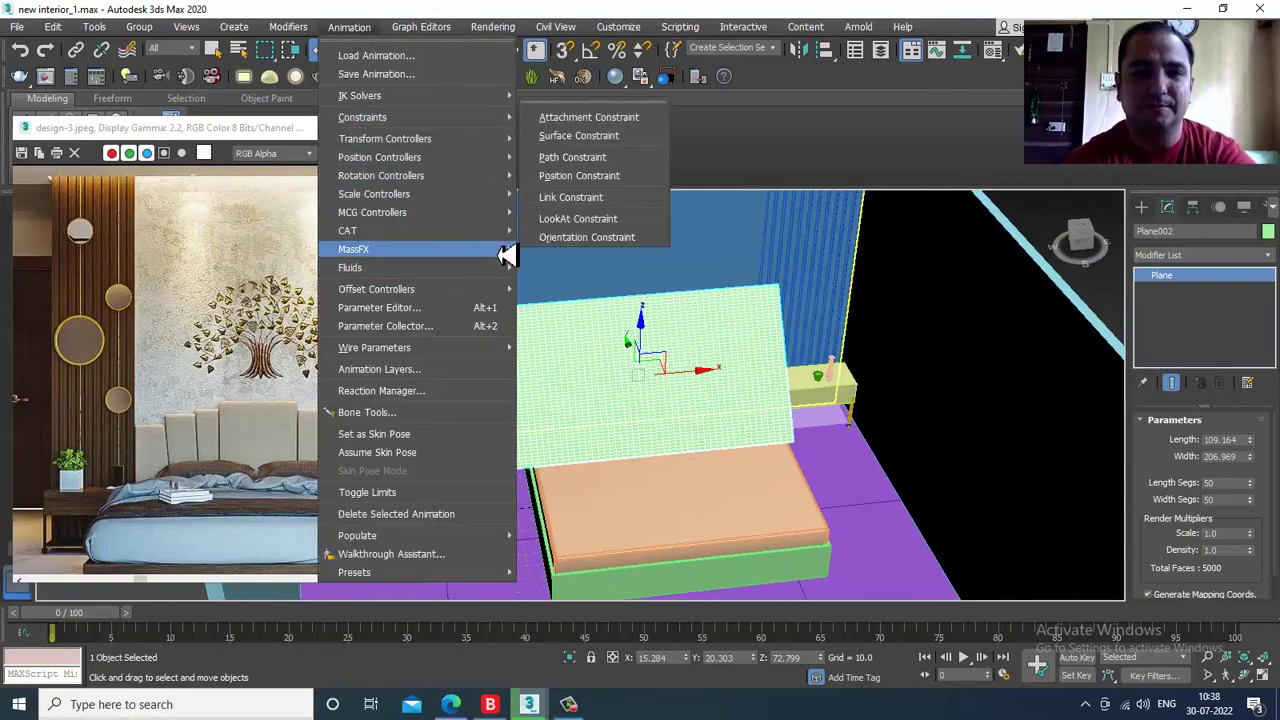
mouse_move(506, 250)
mouse_move(600, 268)
left_click(690, 270)
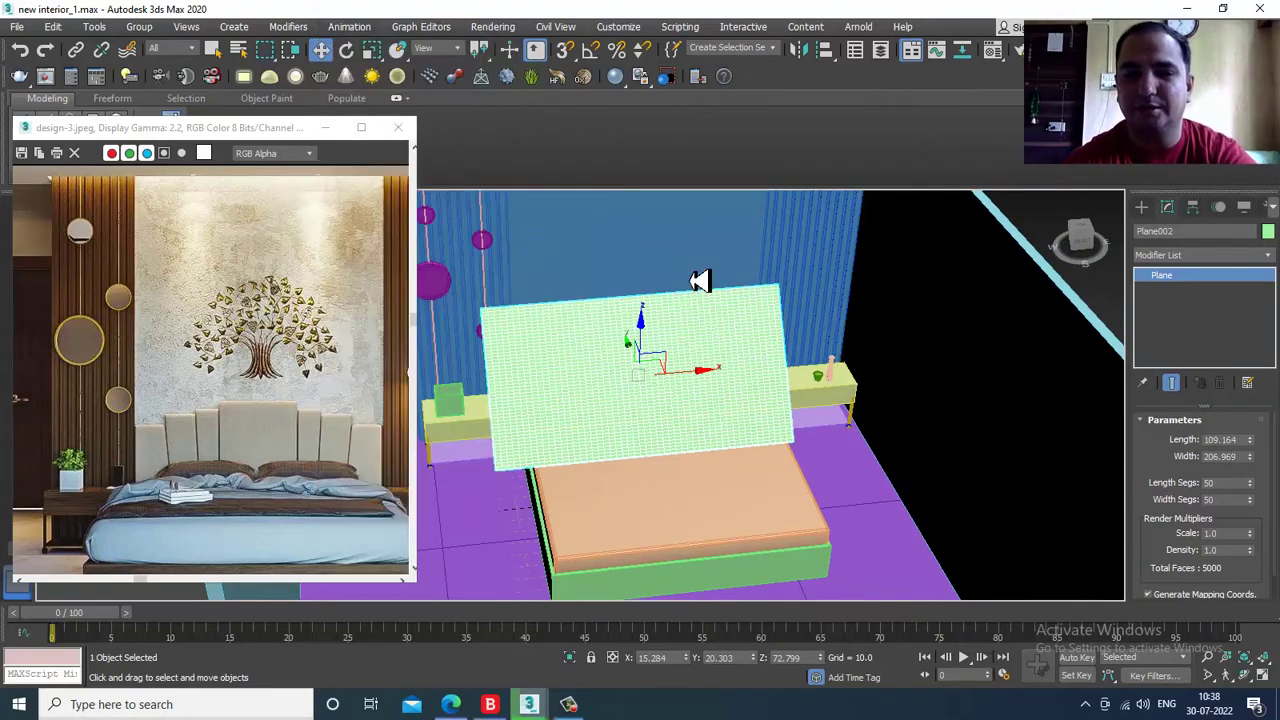
- Set the mattress and the bed base together as MassFX static rigid bodies
middle_click_drag(654, 429, 678, 416, "alt")
left_click(680, 421)
left_click(676, 467, "ctrl")
middle_click_drag(713, 475, 792, 363, "alt")
left_click(349, 26)
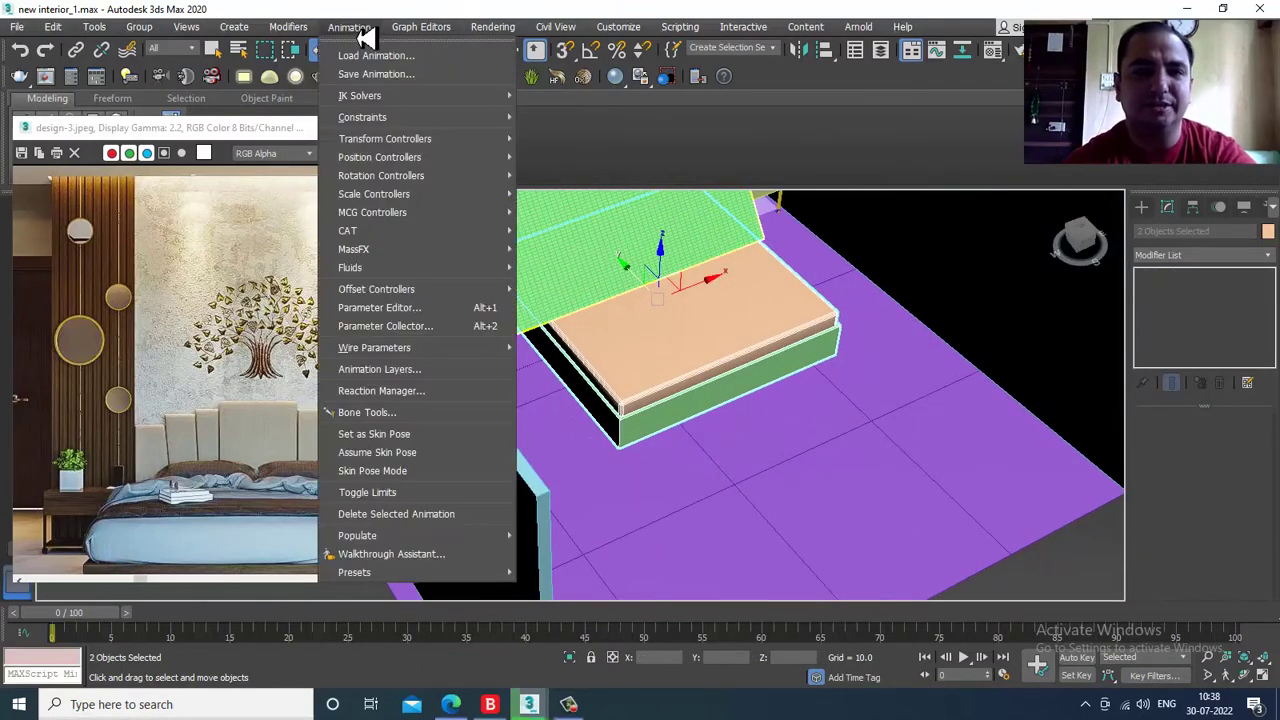
mouse_move(478, 252)
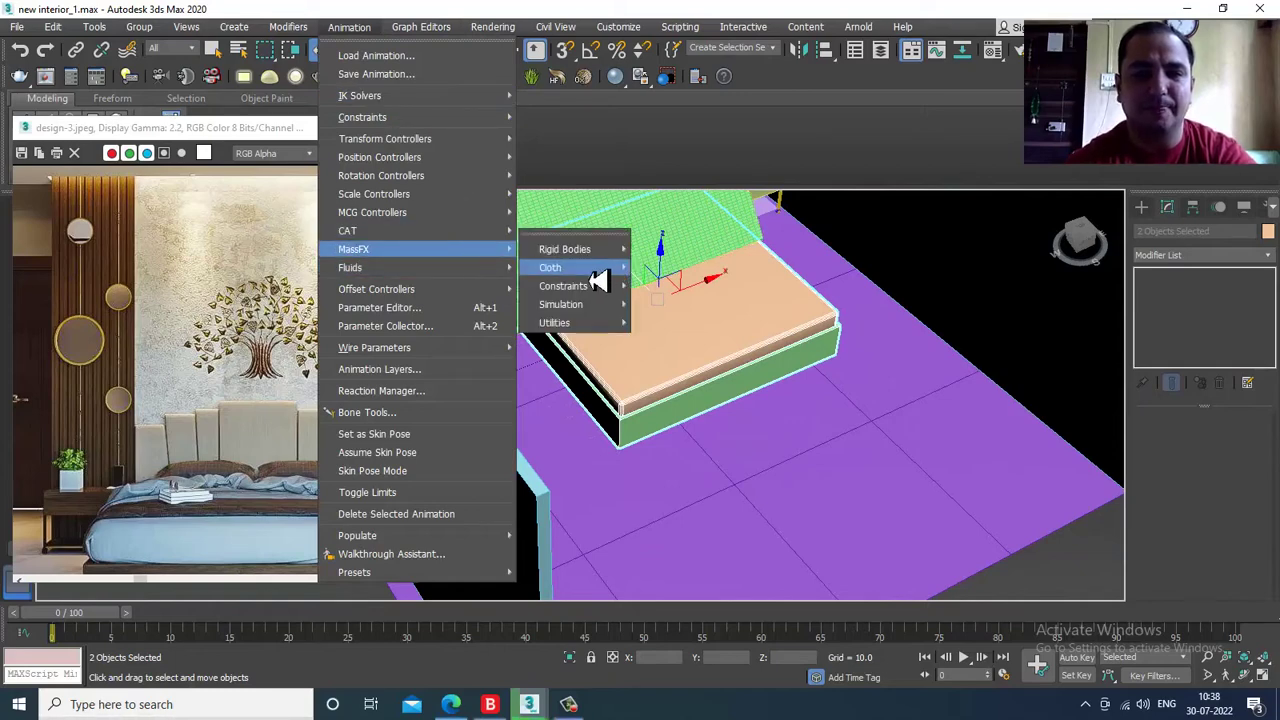
mouse_move(612, 254)
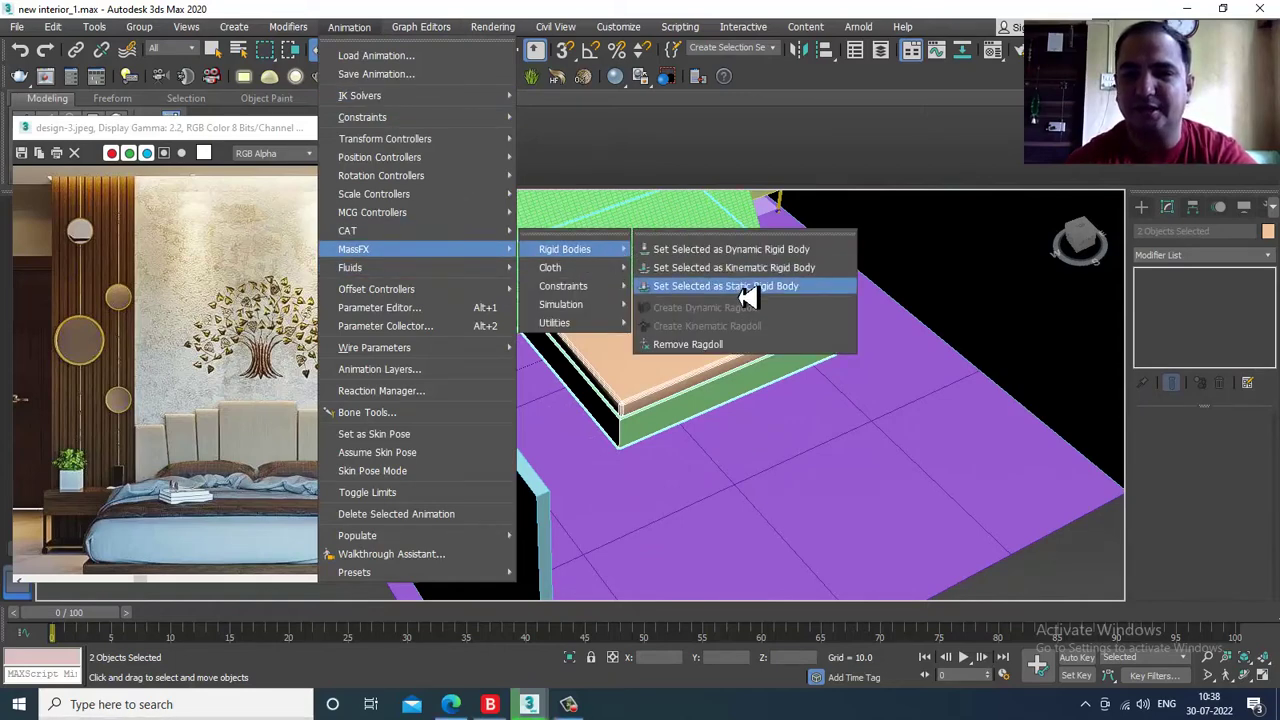
left_click(804, 289)
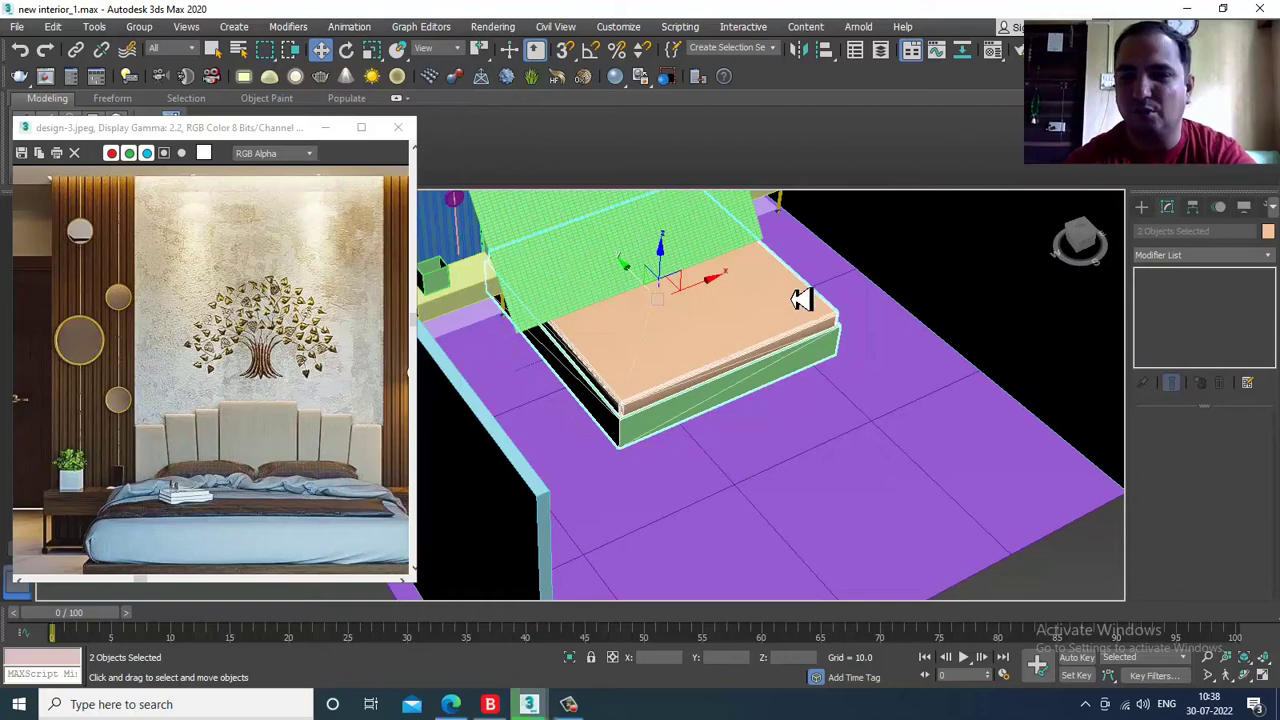
- Set the mattress's rigid body shape type to Original
left_click(778, 315)
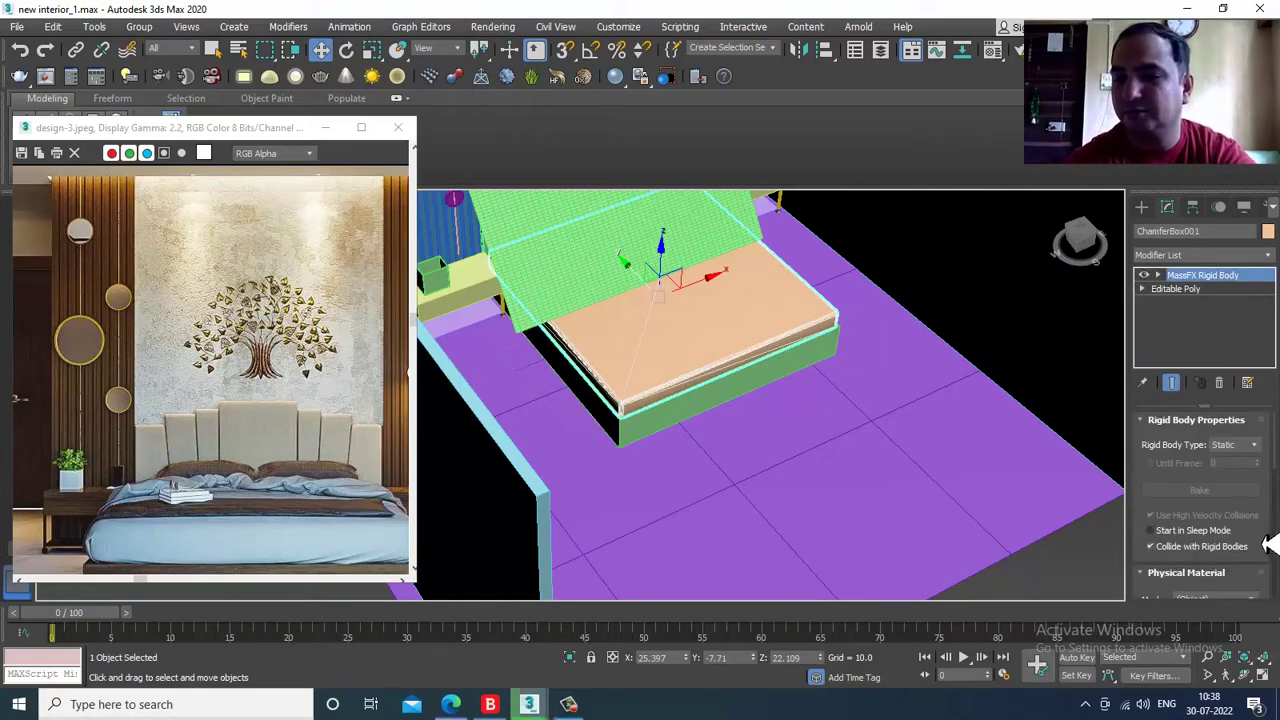
scroll(1268, 510, "down", 10)
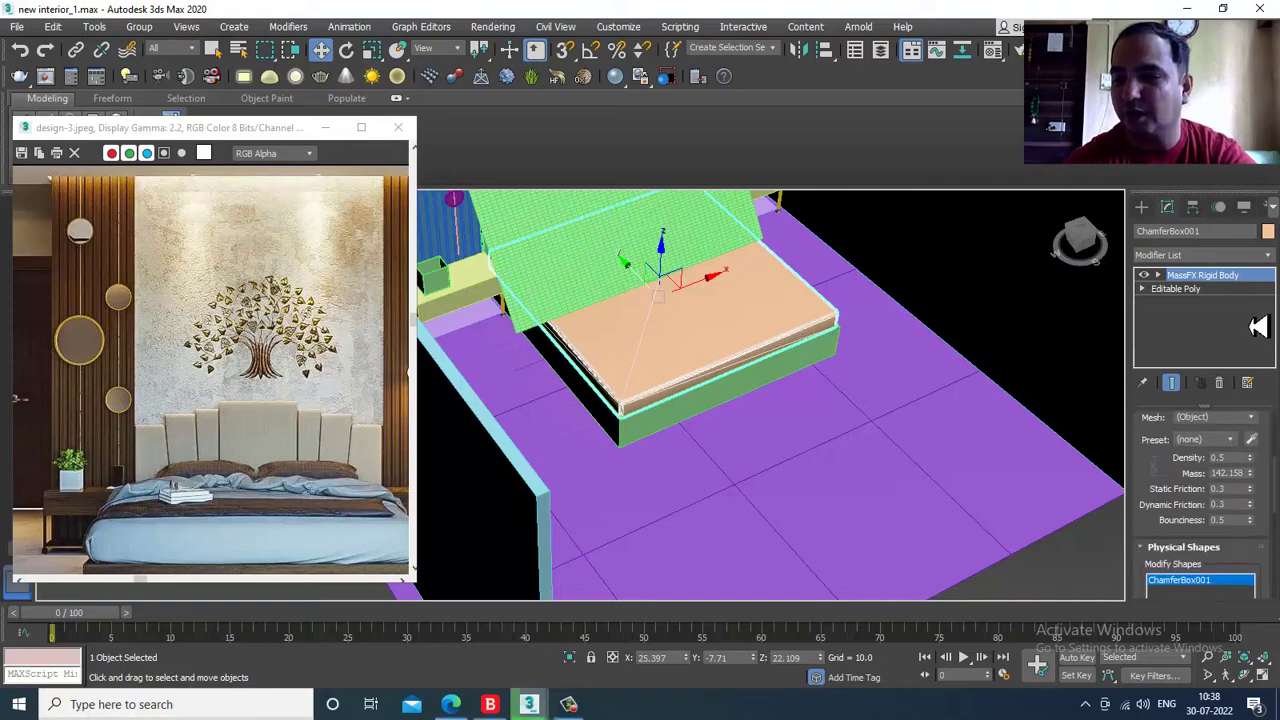
left_click(1228, 510)
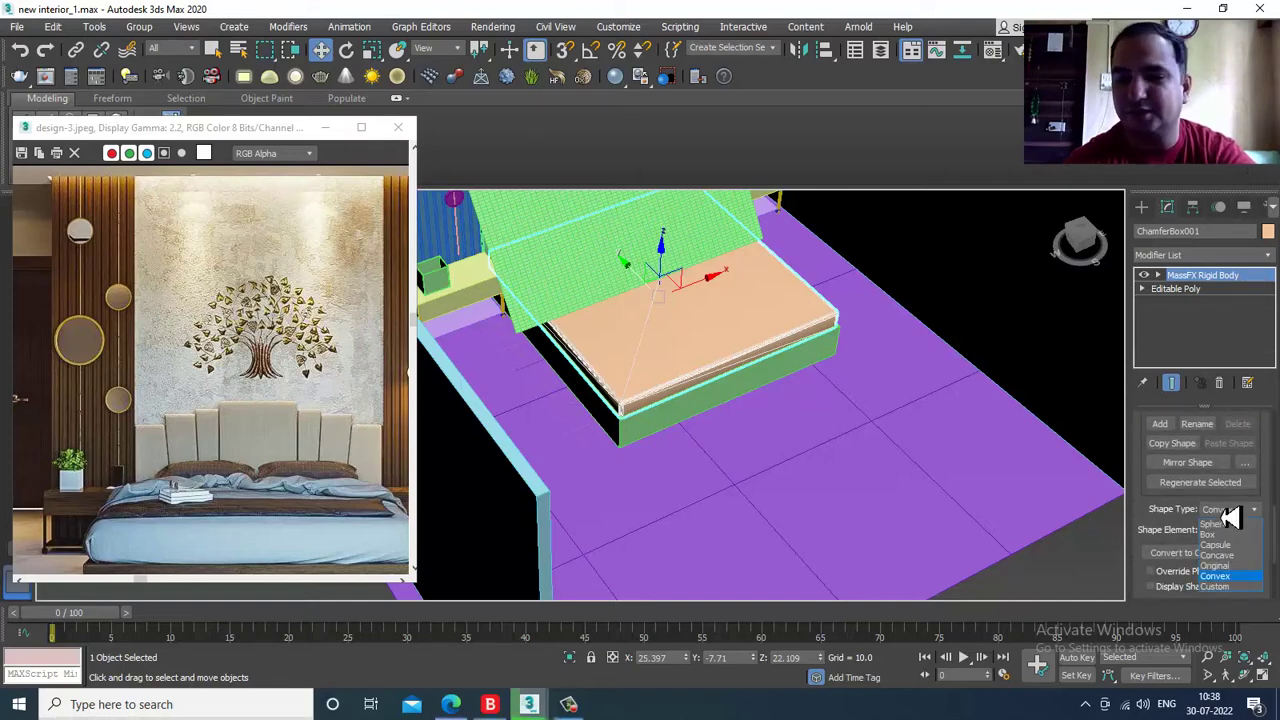
left_click(1246, 567)
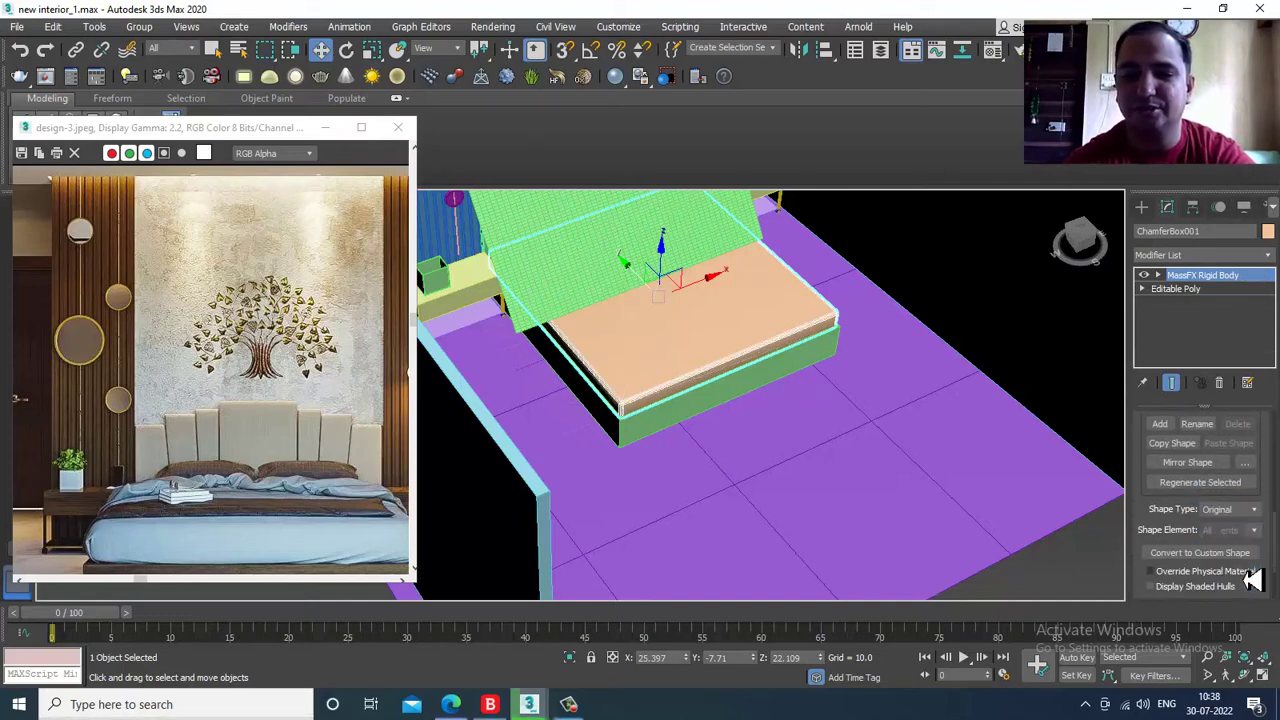
- Set the bed base's rigid body shape type to Original
left_click(720, 408)
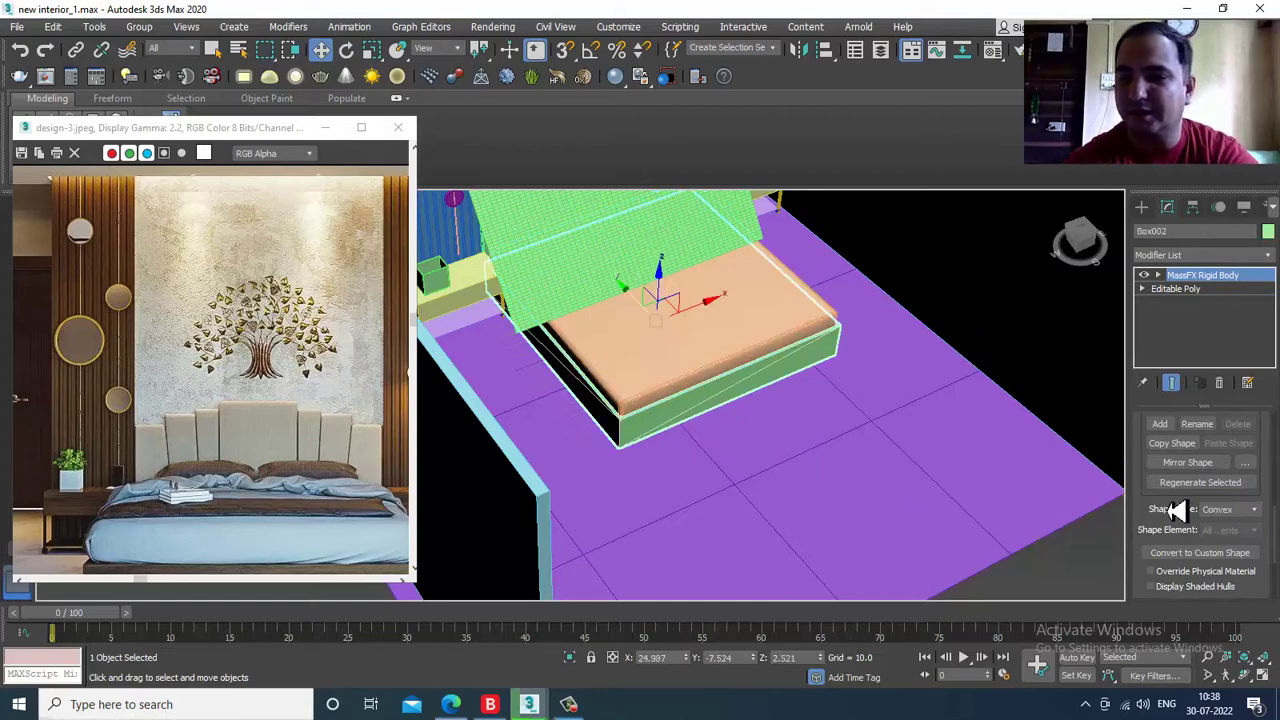
left_click(1228, 512)
left_click(1246, 567)
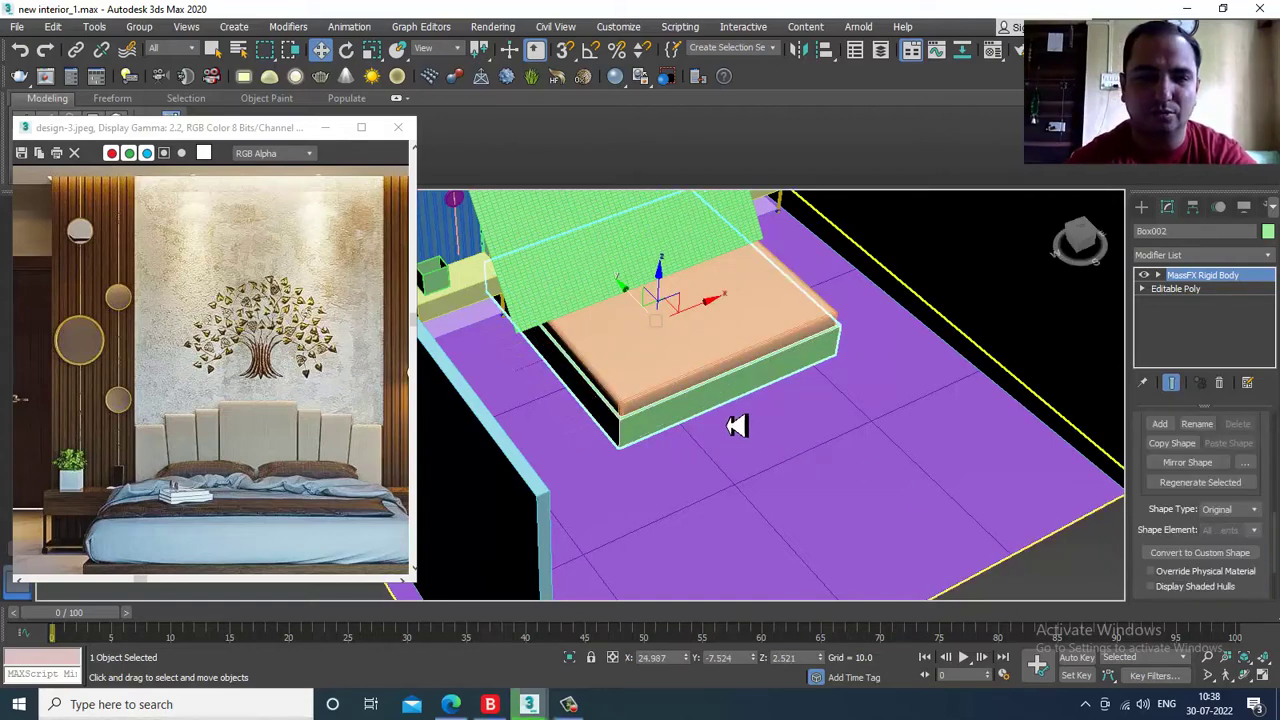
- Select the cloth plane above the bed and play the MassFX simulation to drape it over the mattress
middle_click_drag(655, 420, 682, 328, "alt")
left_click(681, 320)
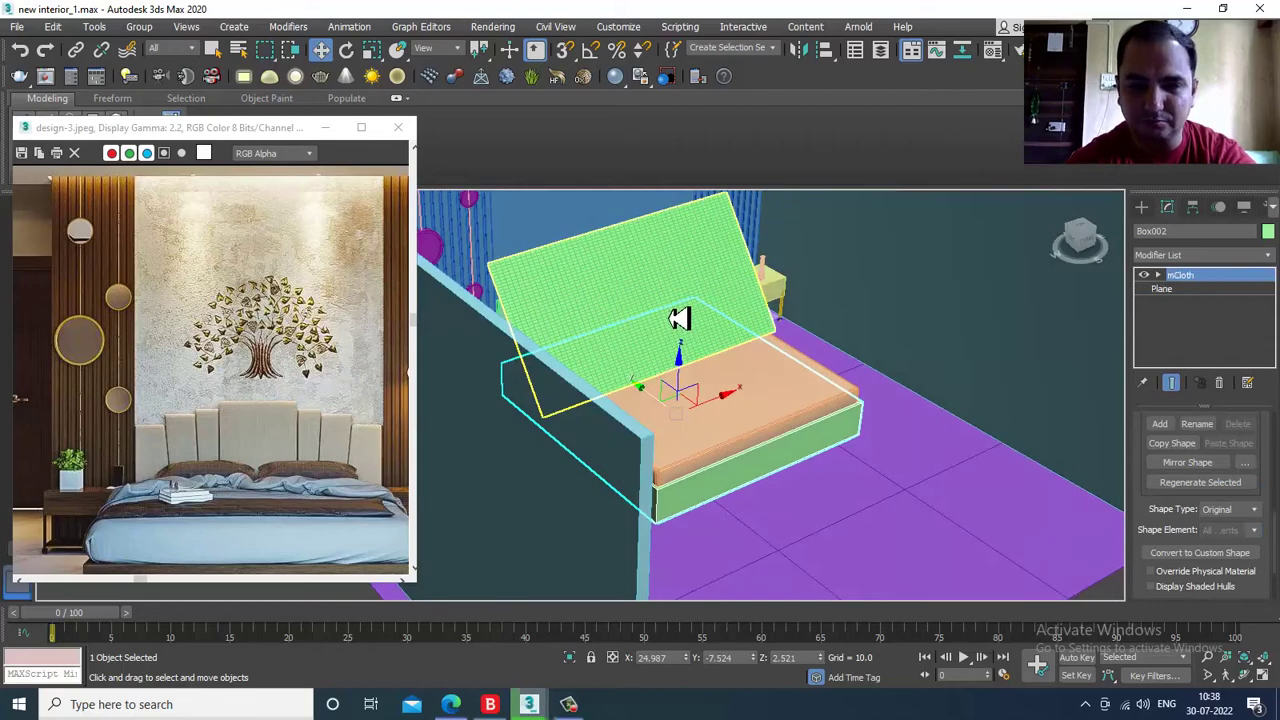
scroll(659, 360, "up", 3)
left_click(372, 26)
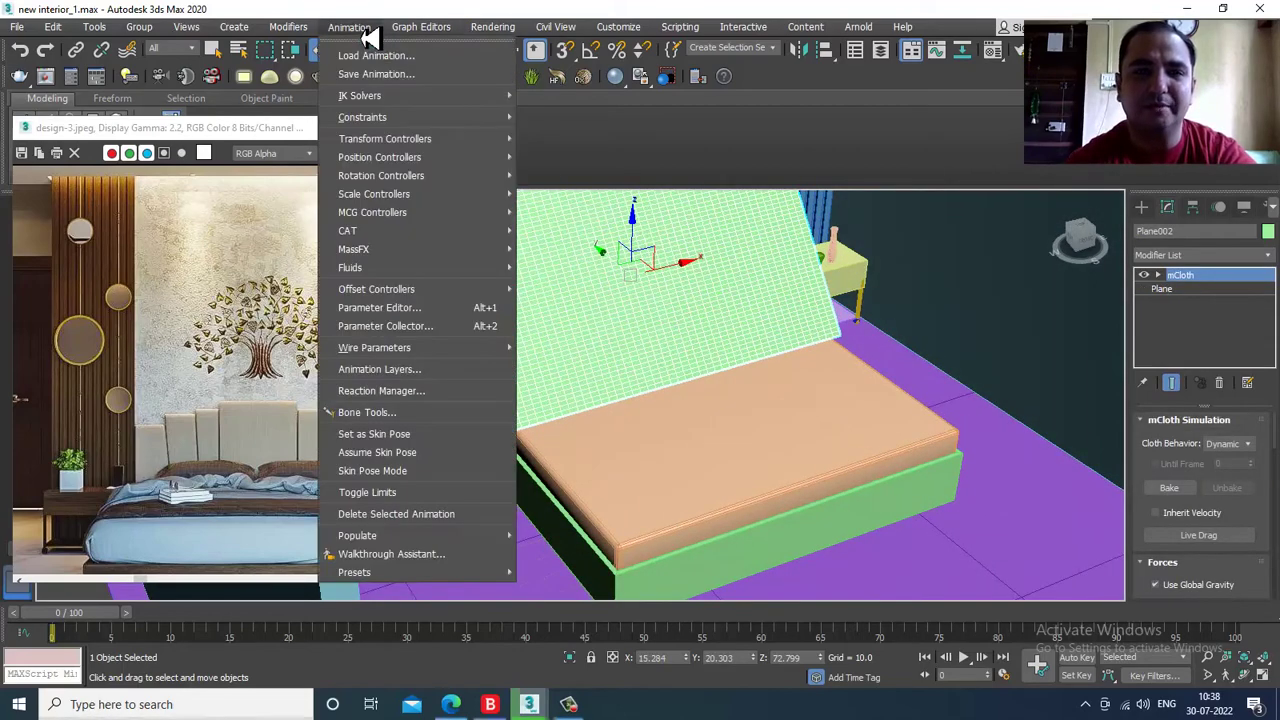
mouse_move(443, 253)
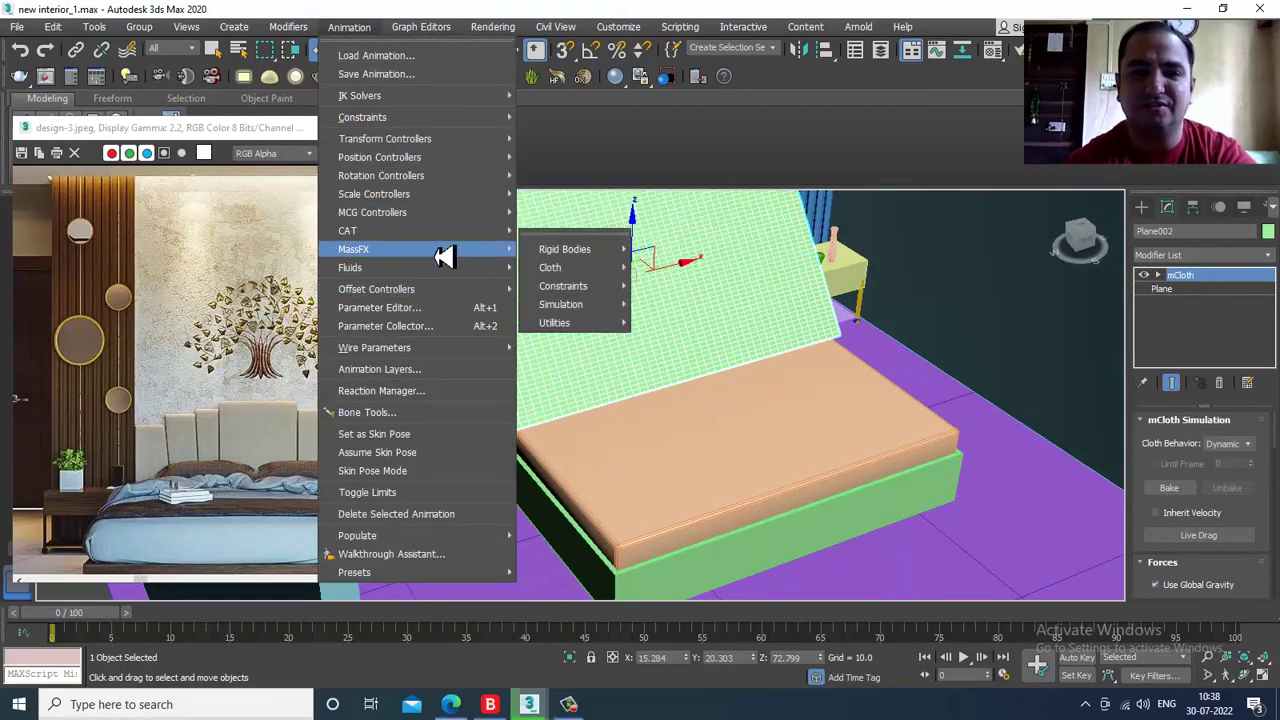
mouse_move(612, 304)
left_click(734, 318)
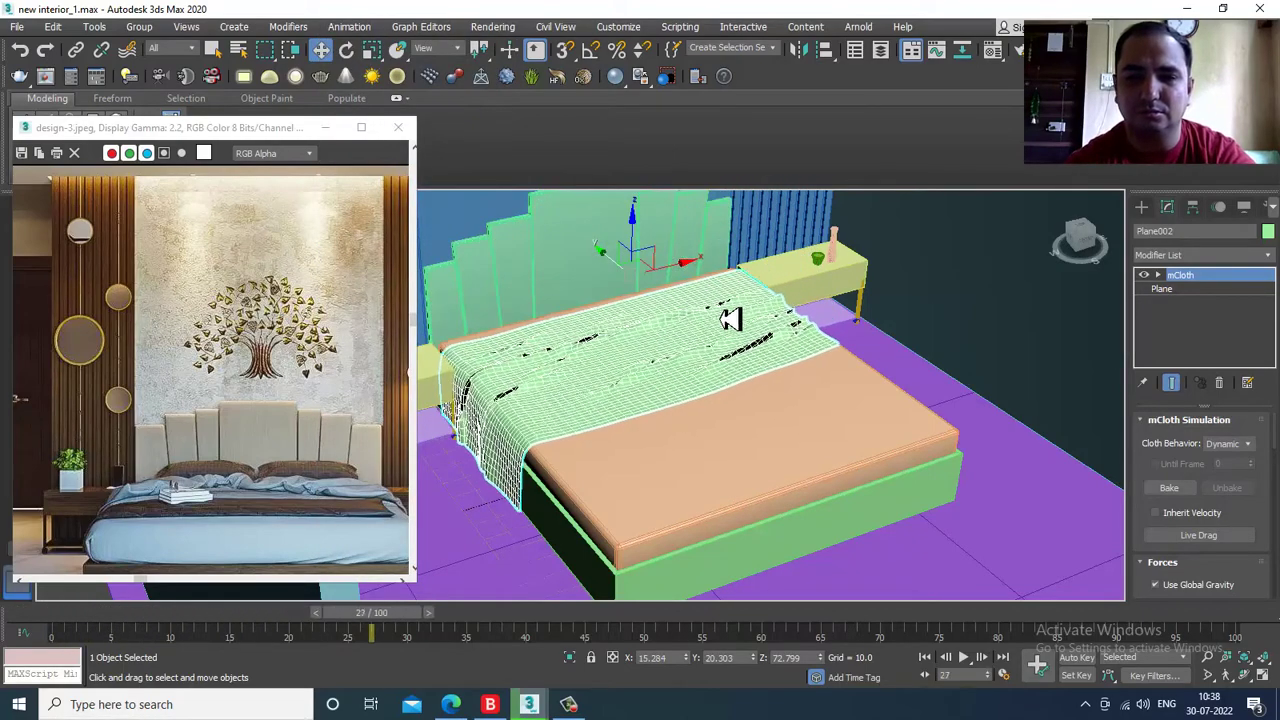
- Convert the draped cloth to an editable poly and return the timeline to frame 0
right_click(655, 318)
mouse_move(765, 490)
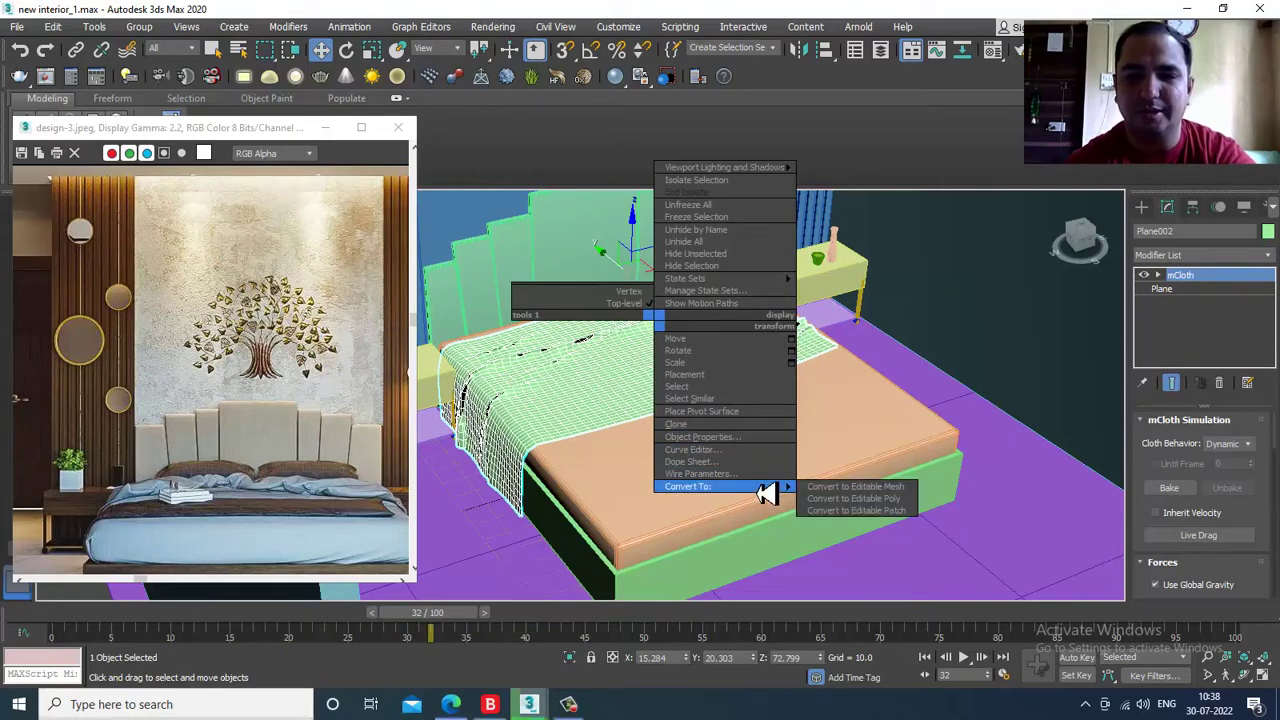
left_click(905, 499)
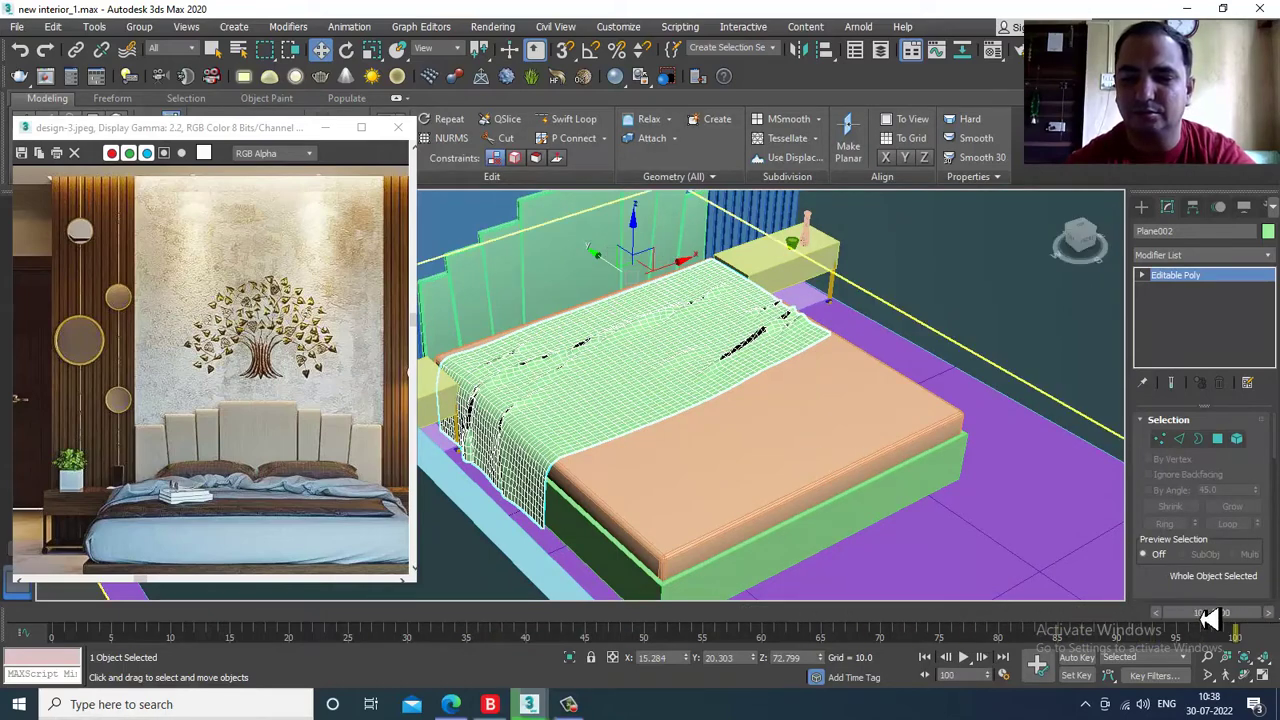
left_click_drag(1210, 613, 20, 598)
- Move the blanket along the Y axis to about 4.02 and scale it to fit across the mattress
middle_click_drag(656, 333, 603, 277, "alt")
left_click_drag(598, 283, 637, 286)
key("r")
left_click_drag(740, 343, 831, 443)
middle_click_drag(831, 443, 736, 279, "alt")
scroll(680, 408, "up", 5)
key("w")
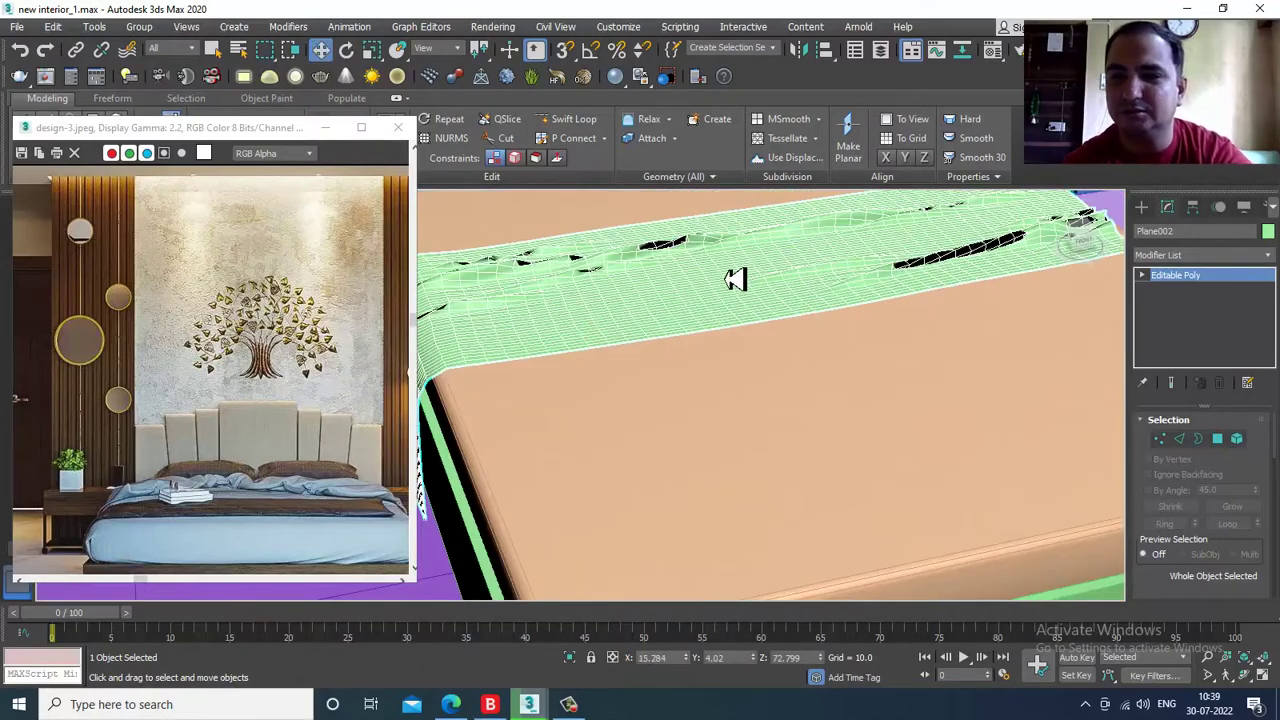
- Reshape the blanket's edges and folds with freeform Shift strokes along the mattress top, the hanging side and the far end
scroll(824, 286, "down", 4)
middle_click_drag(847, 251, 829, 294, "alt")
scroll(826, 293, "up", 4)
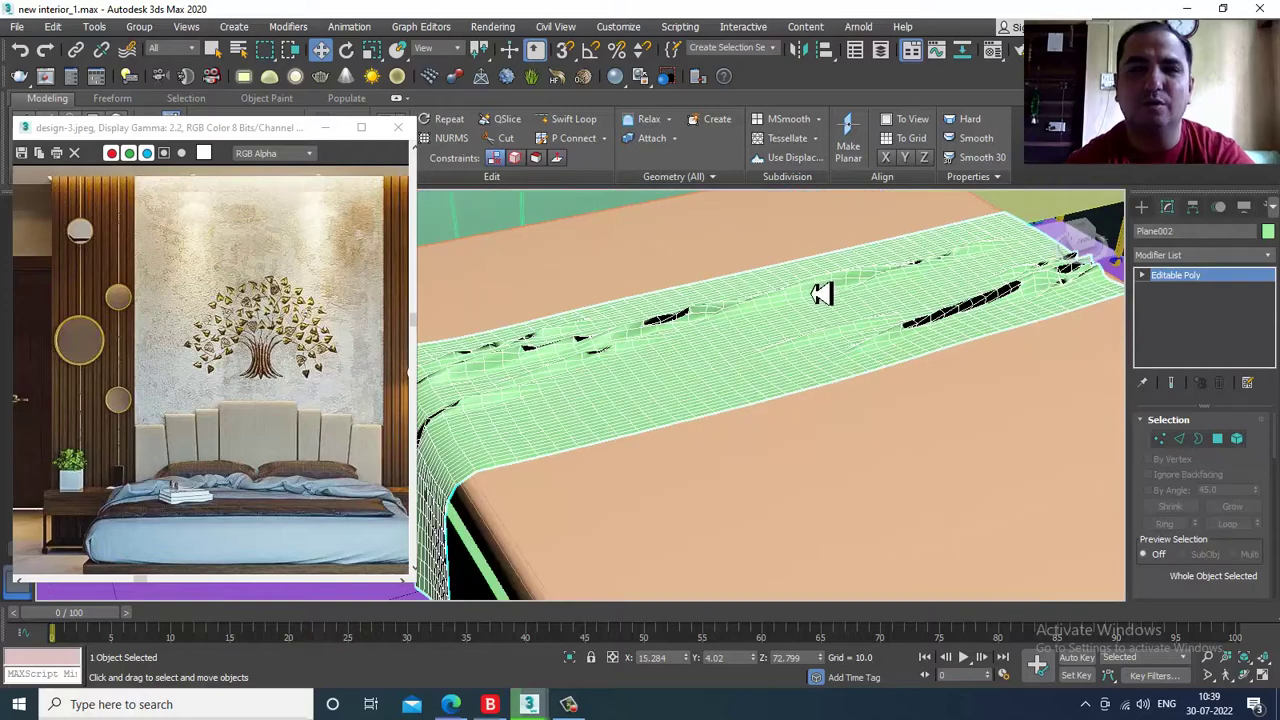
left_click(110, 98)
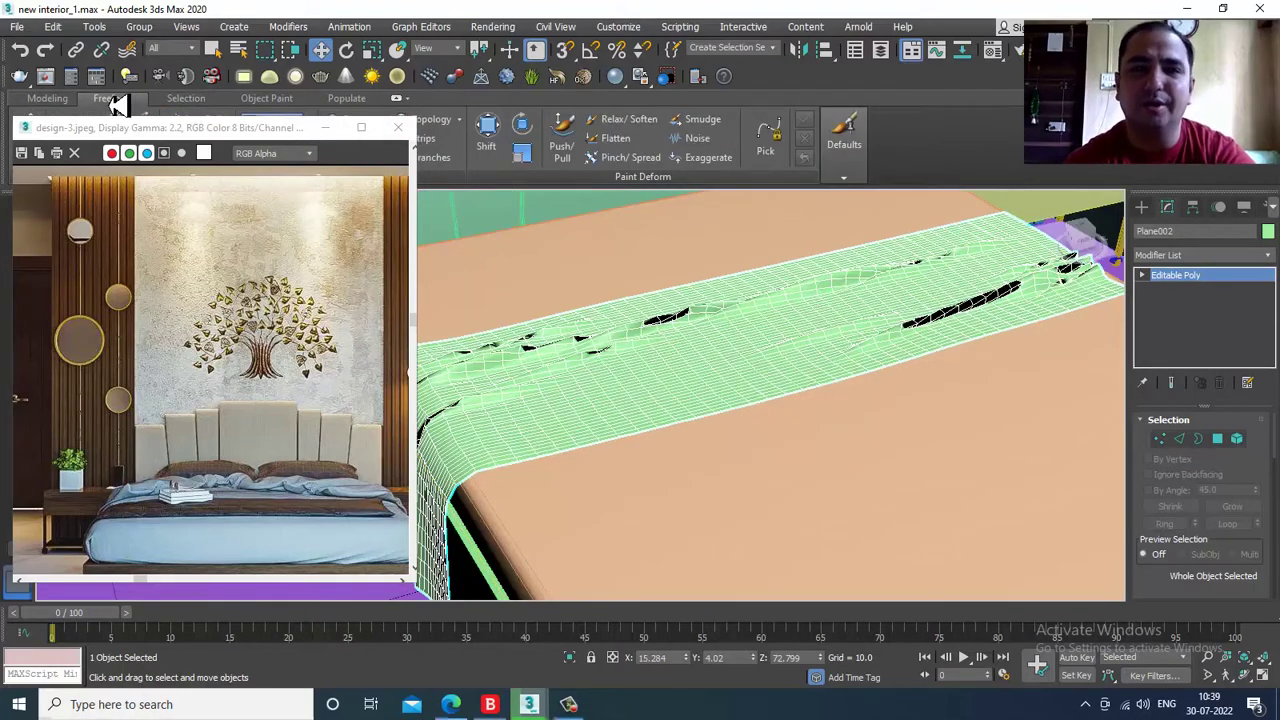
left_click(497, 139)
scroll(673, 376, "up", 3)
middle_click_drag(673, 376, 826, 438, "alt")
left_click_drag(826, 438, 806, 432)
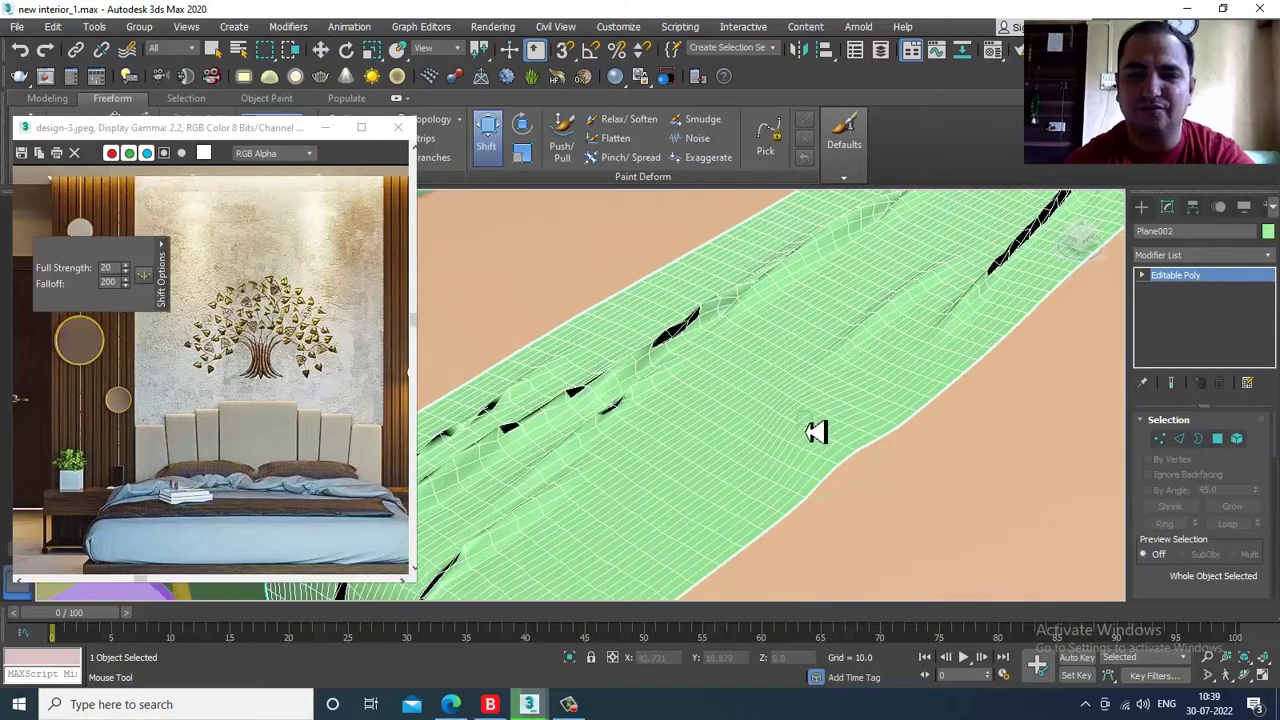
mouse_move(771, 301)
middle_mouse_down("alt")
mouse_move(808, 277)
mouse_move(898, 297)
mouse_move(537, 380)
mouse_move(529, 371)
mouse_move(837, 434)
middle_mouse_up("alt")
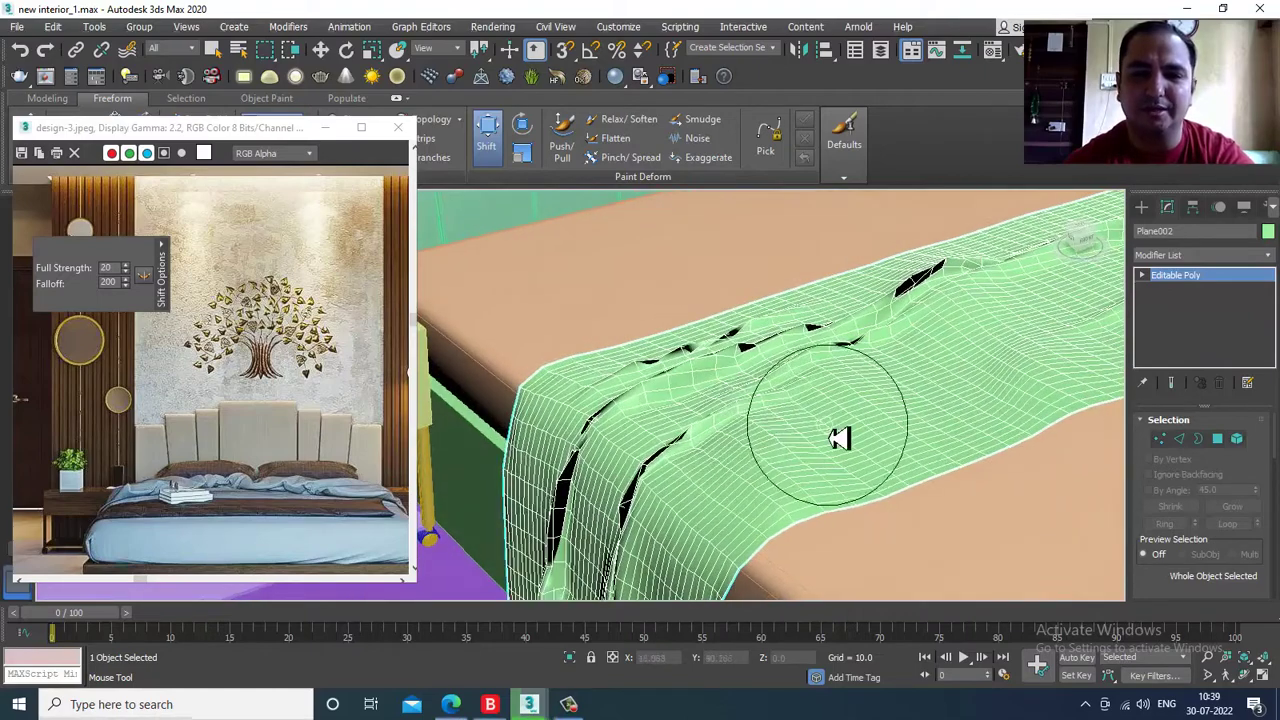
mouse_move(689, 383)
middle_mouse_down("alt")
mouse_move(709, 383)
mouse_move(731, 435)
middle_mouse_up("alt")
mouse_move(731, 435)
left_mouse_down()
mouse_move(720, 420)
mouse_move(785, 365)
left_mouse_up()
mouse_move(968, 318)
middle_mouse_down("alt")
mouse_move(908, 317)
mouse_move(814, 354)
mouse_move(843, 403)
mouse_move(974, 337)
mouse_move(820, 366)
mouse_move(866, 397)
middle_mouse_up("alt")
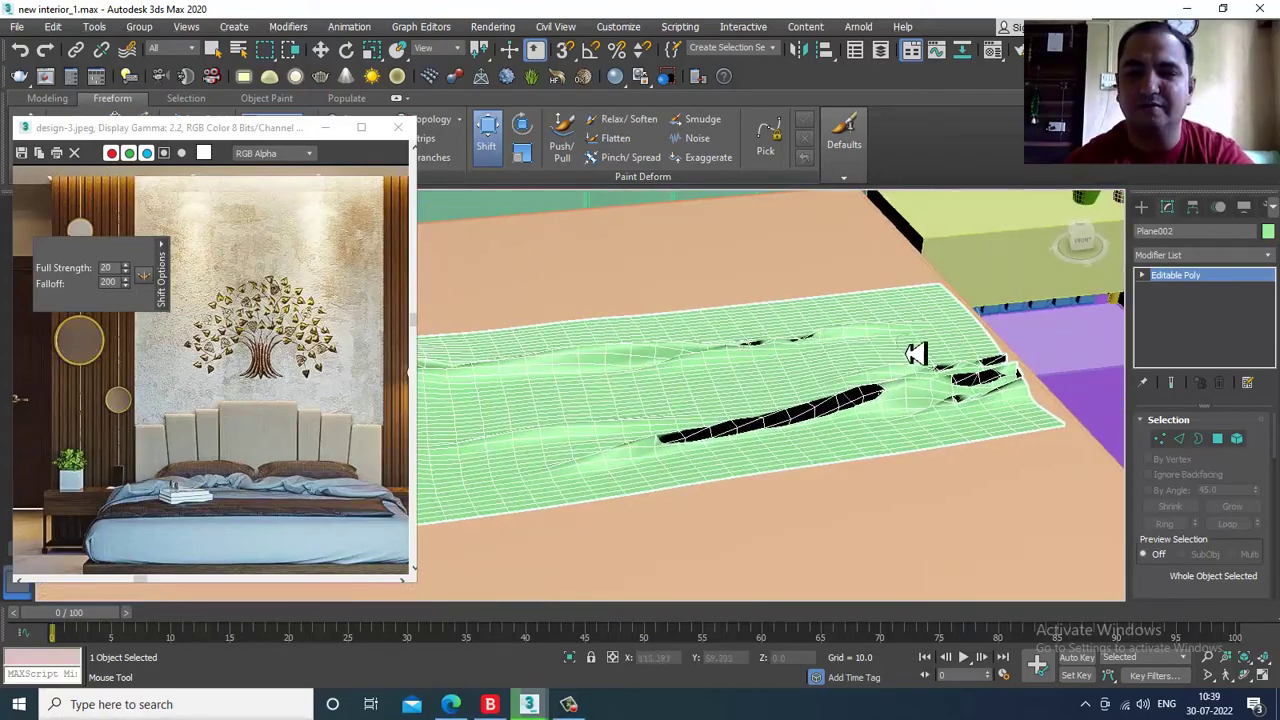
middle_click_drag(728, 411, 725, 385, "alt")
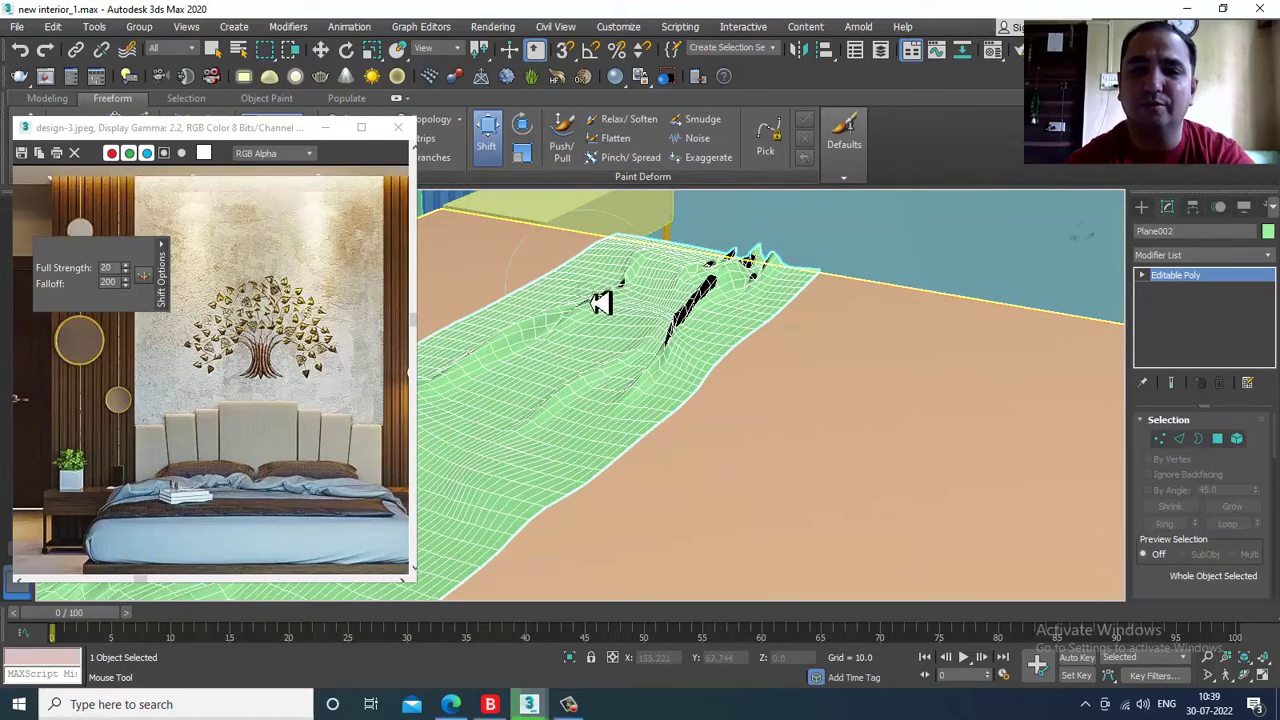
mouse_move(686, 343)
middle_mouse_down("alt")
mouse_move(634, 334)
mouse_move(928, 378)
mouse_move(800, 417)
mouse_move(800, 401)
mouse_move(774, 446)
mouse_move(854, 414)
mouse_move(697, 350)
mouse_move(952, 402)
middle_mouse_up("alt")
scroll(926, 379, "down", 2)
key("w")
- Paint Noise deformation across the blanket's top surface to roughen the fabric
scroll(770, 433, "down", 3)
scroll(796, 403, "up", 5)
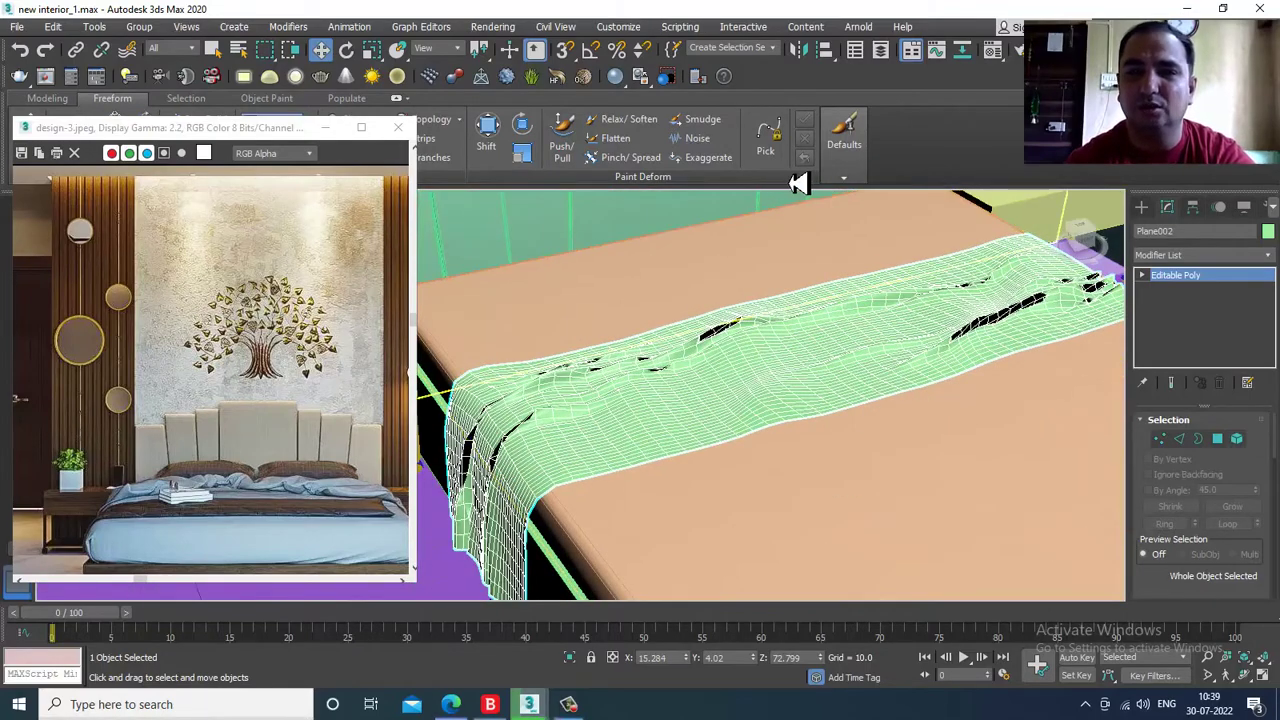
left_click(697, 138)
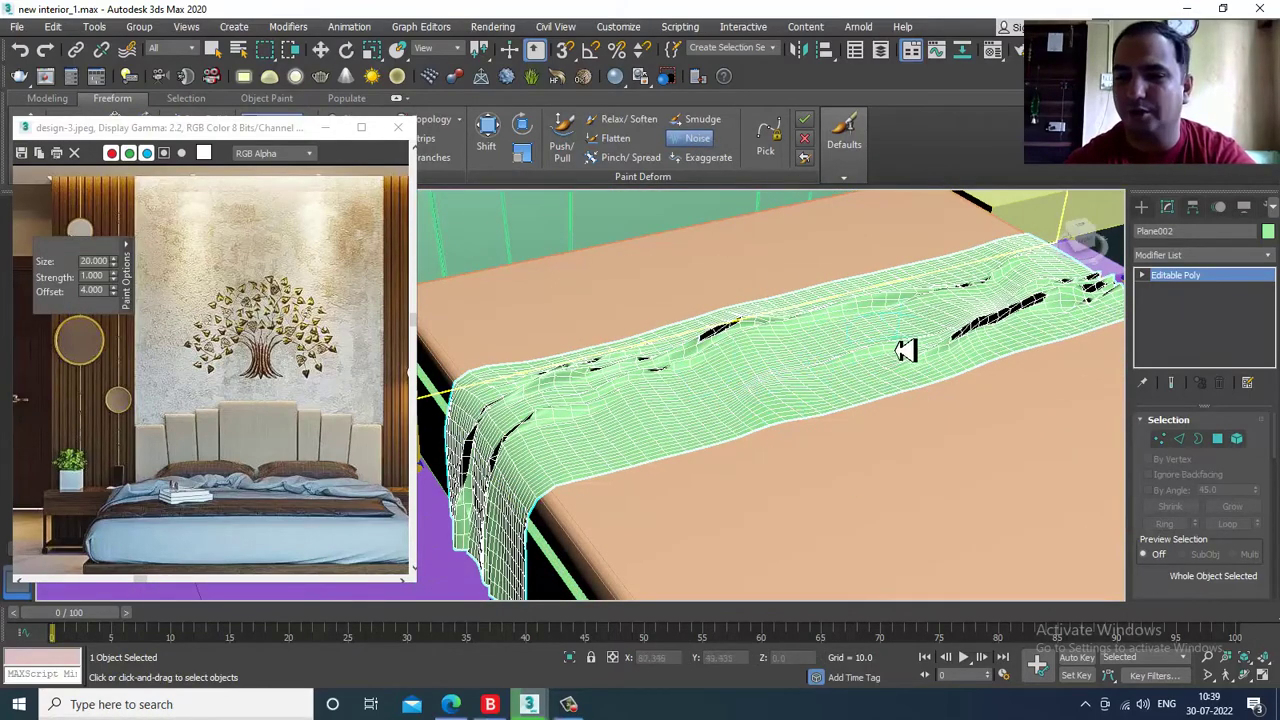
scroll(765, 376, "up", 5)
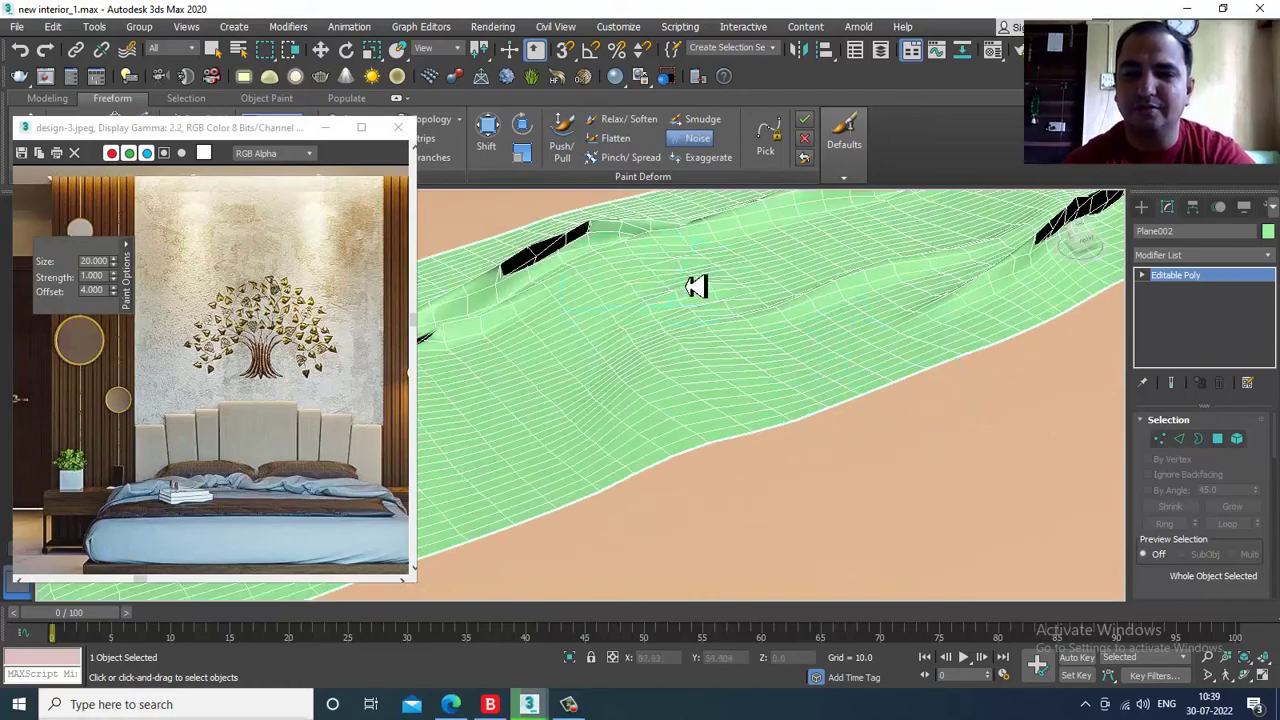
middle_click_drag(569, 386, 773, 312, "alt")
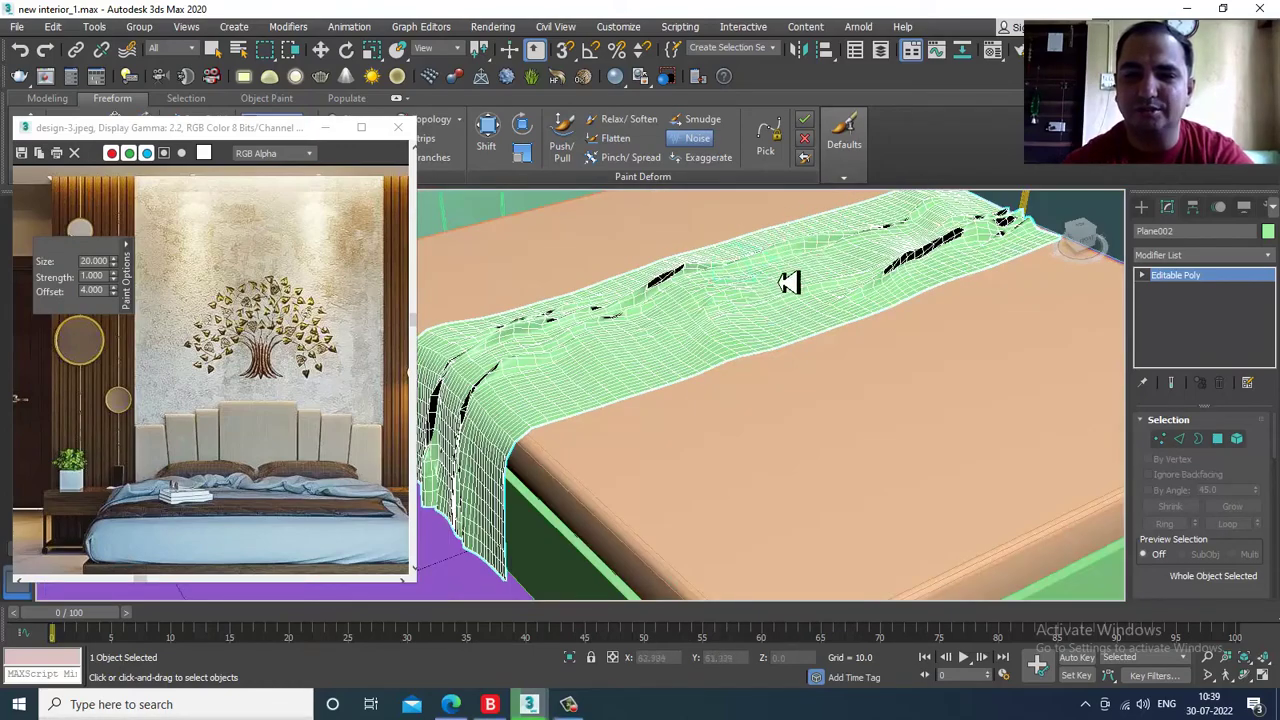
mouse_move(743, 379)
middle_mouse_down("alt")
mouse_move(677, 363)
mouse_move(806, 323)
mouse_move(752, 363)
mouse_move(729, 357)
middle_mouse_up("alt")
key("w")
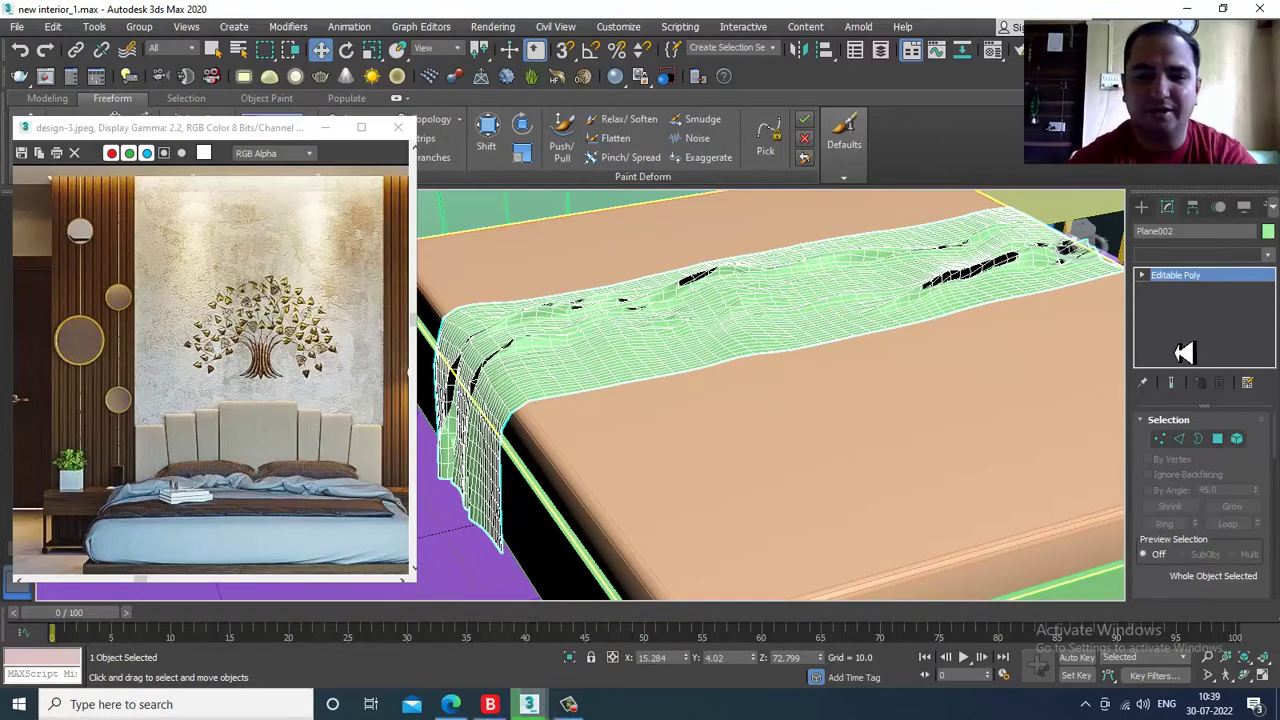
- Add a Shell modifier to the blanket with an outer amount of 0.55
left_click(1200, 255)
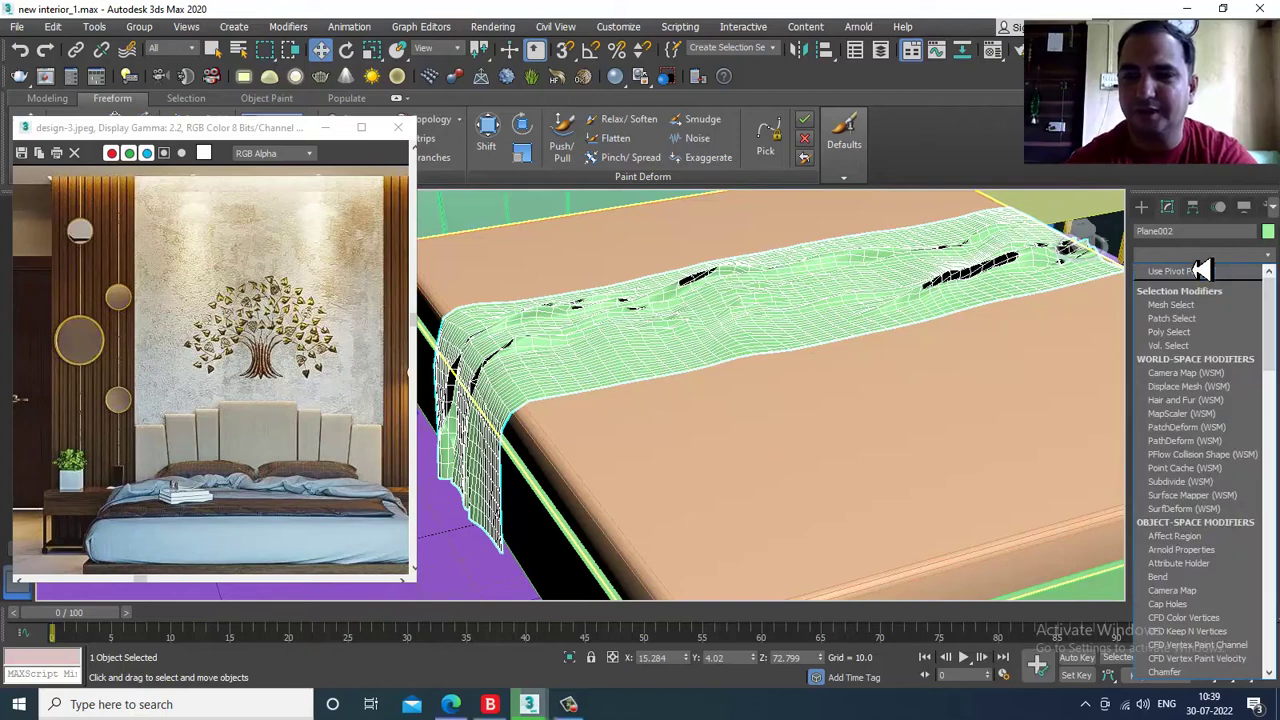
scroll(1228, 401, "down", 1)
key("h")
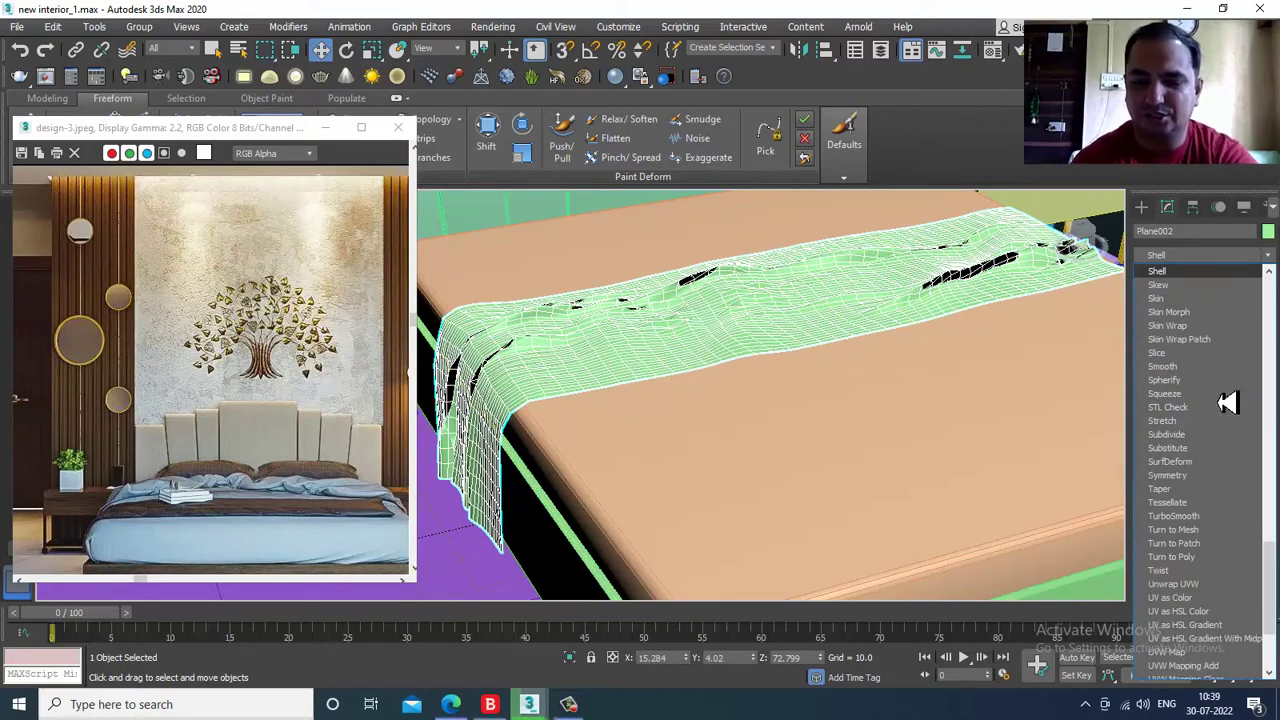
key("Return")
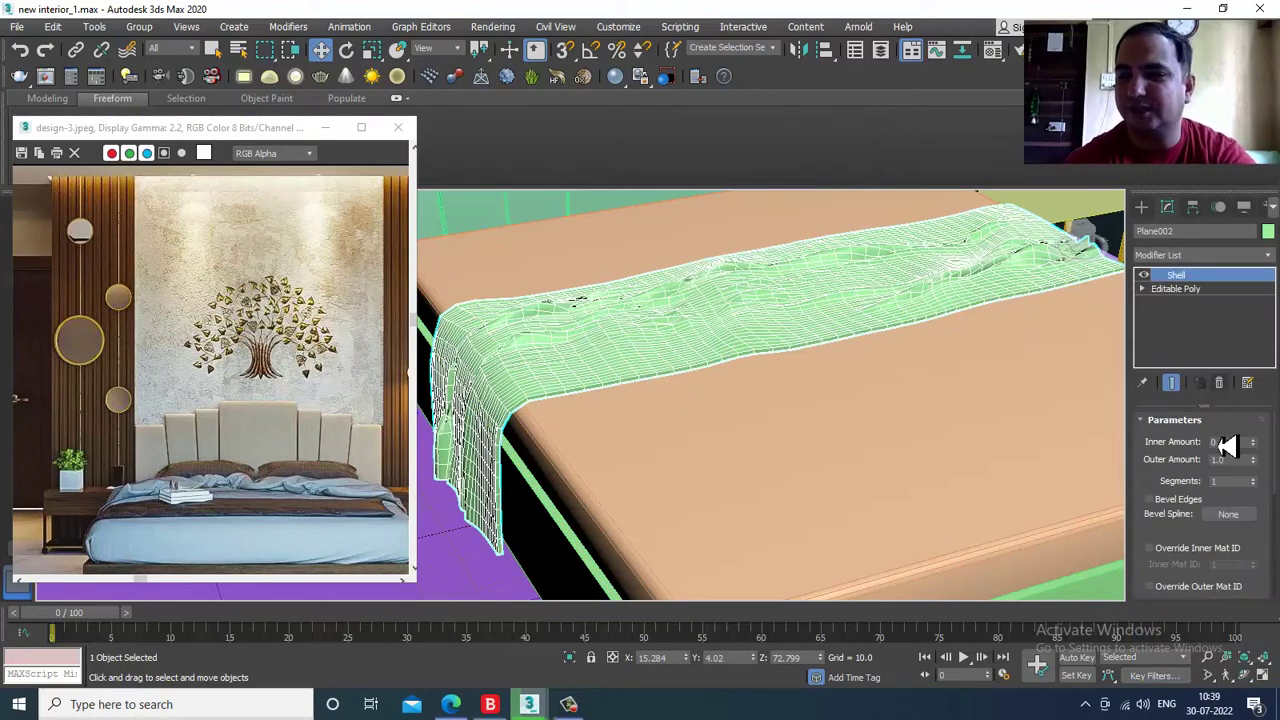
left_click_drag(1253, 464, 1268, 510)
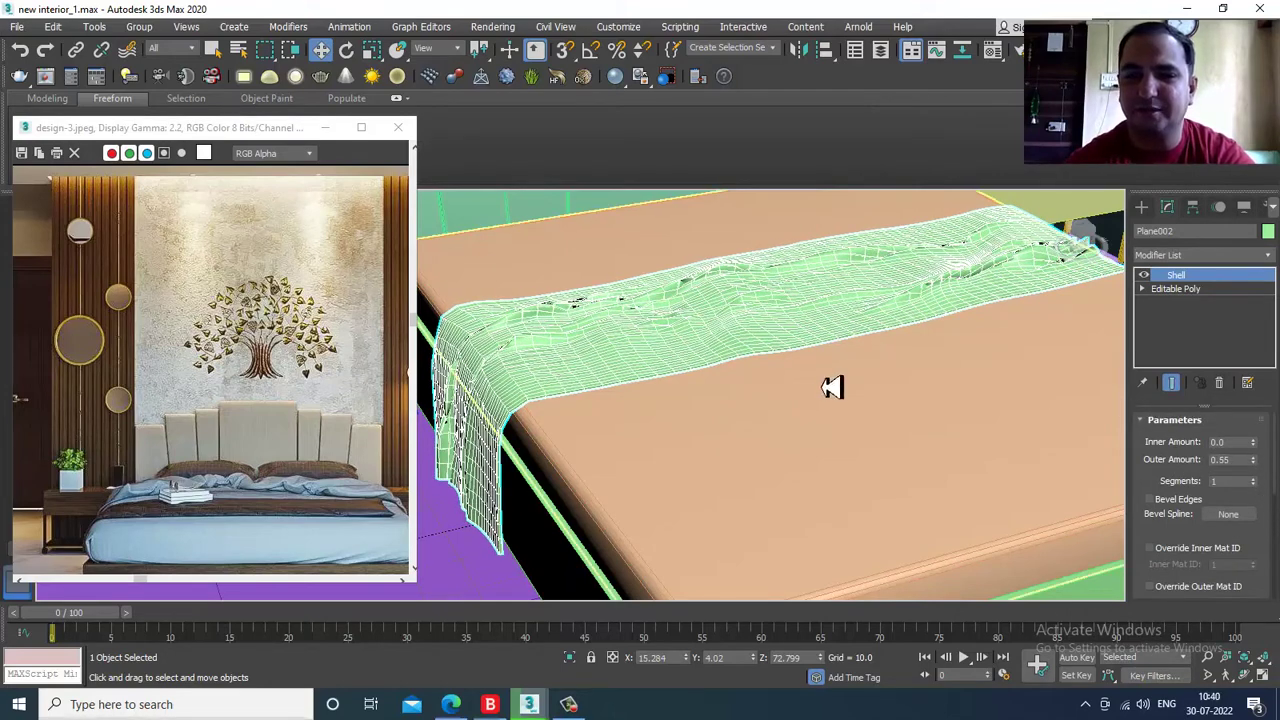
- Convert the shelled blanket to an editable poly
right_click(806, 310)
mouse_move(920, 476)
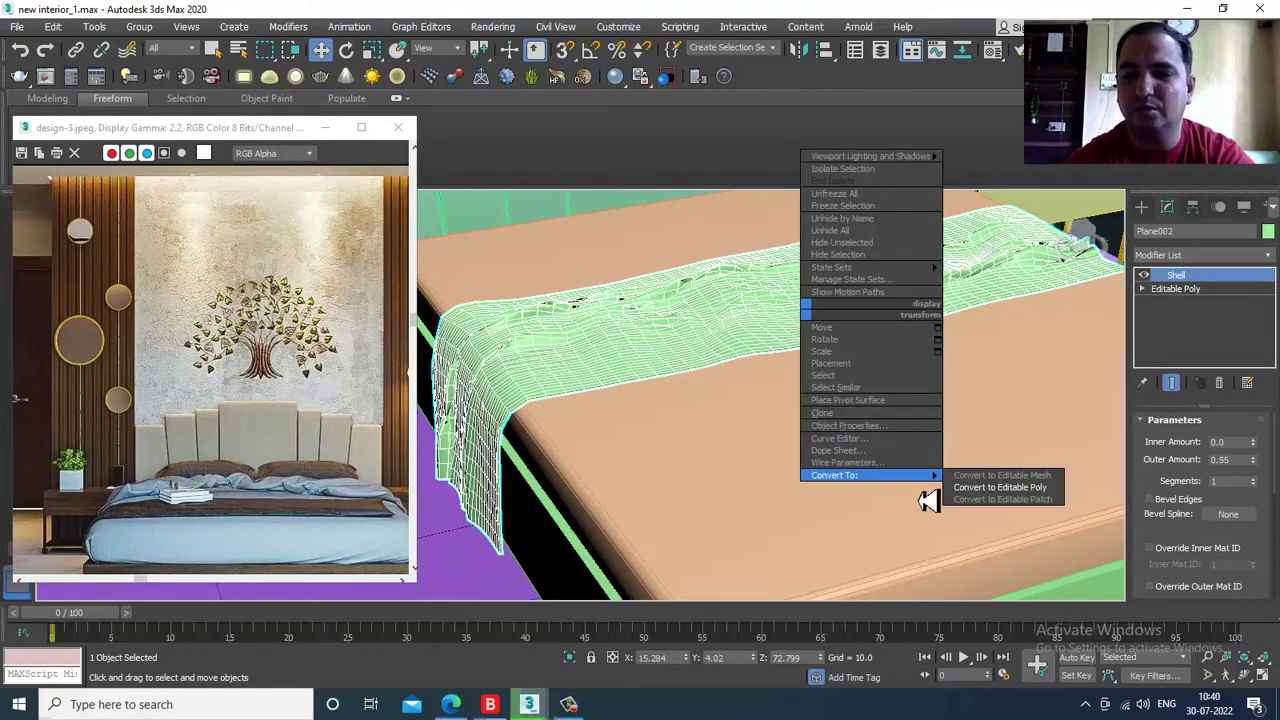
left_click(1043, 492)
- Create a chamfer box about 36.6 long, 58 wide and 9.5 high on the floor in front of the bed
middle_click_drag(786, 351, 1010, 270, "alt")
scroll(860, 362, "down", 4)
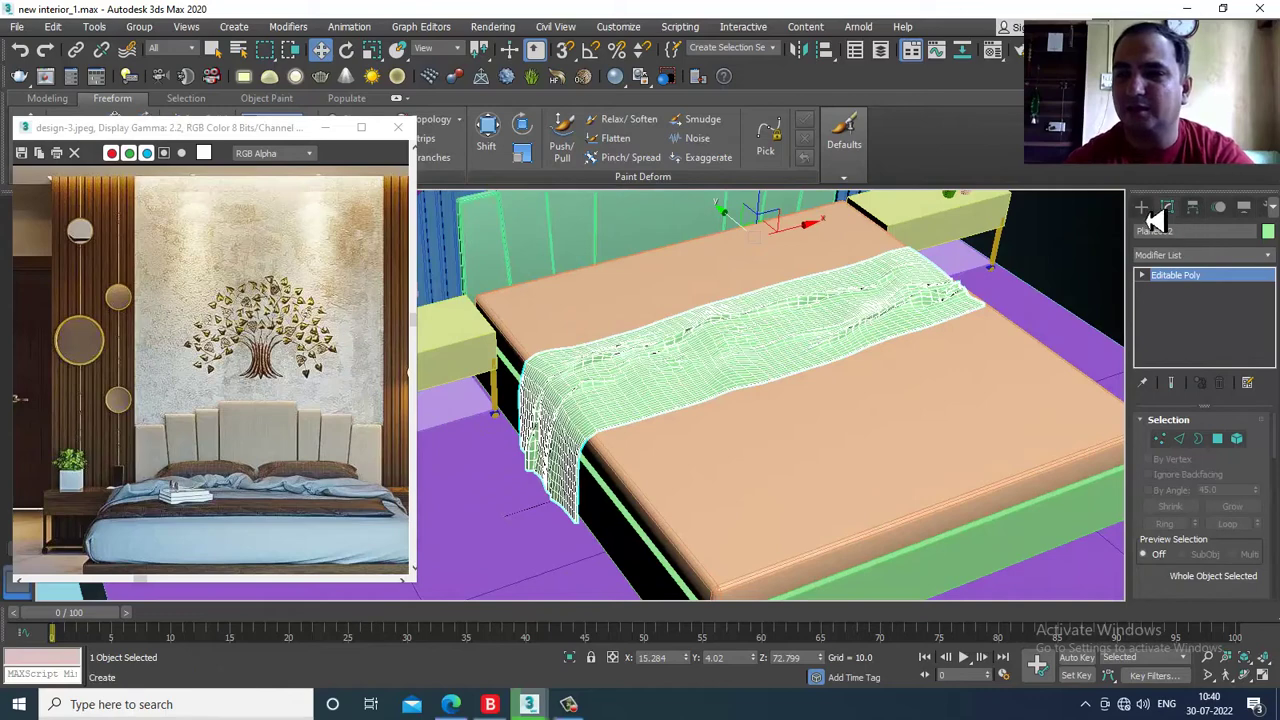
left_click(1148, 212)
middle_click_drag(977, 428, 923, 377, "alt")
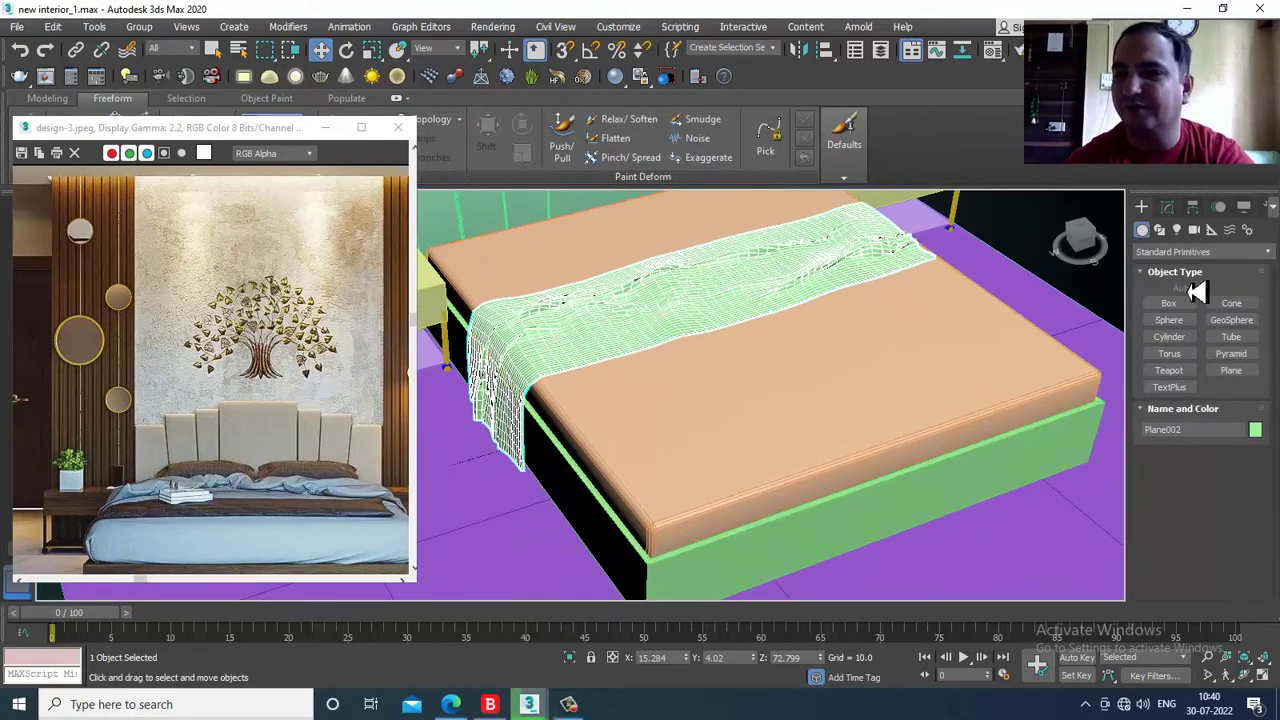
left_click(1200, 252)
left_click(1190, 266)
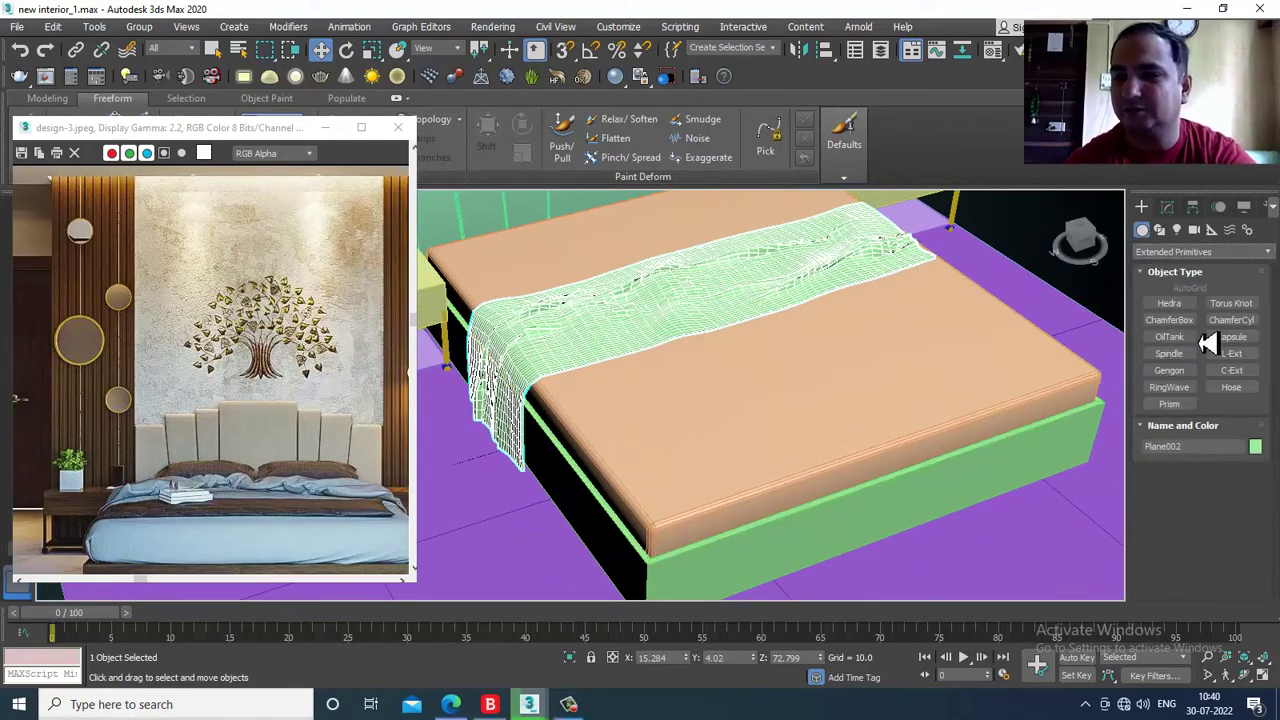
left_click(1169, 320)
middle_click_drag(1051, 394, 805, 441, "alt")
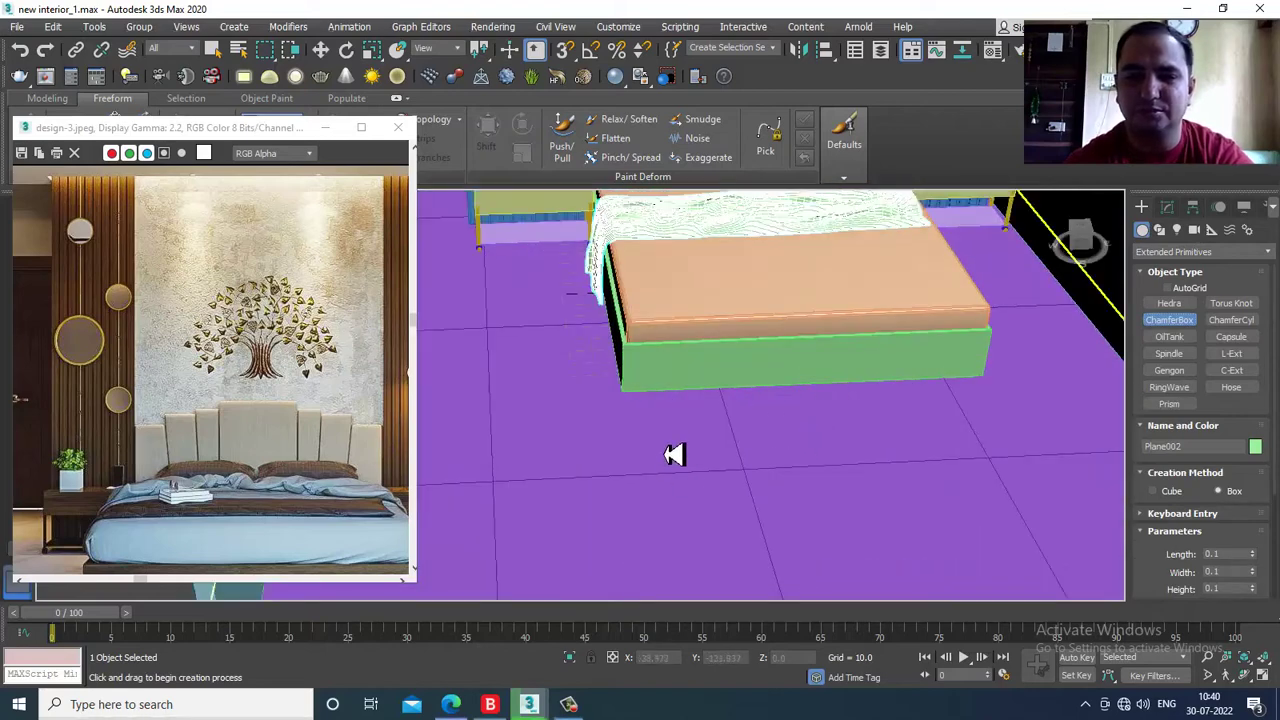
left_click_drag(670, 449, 833, 494)
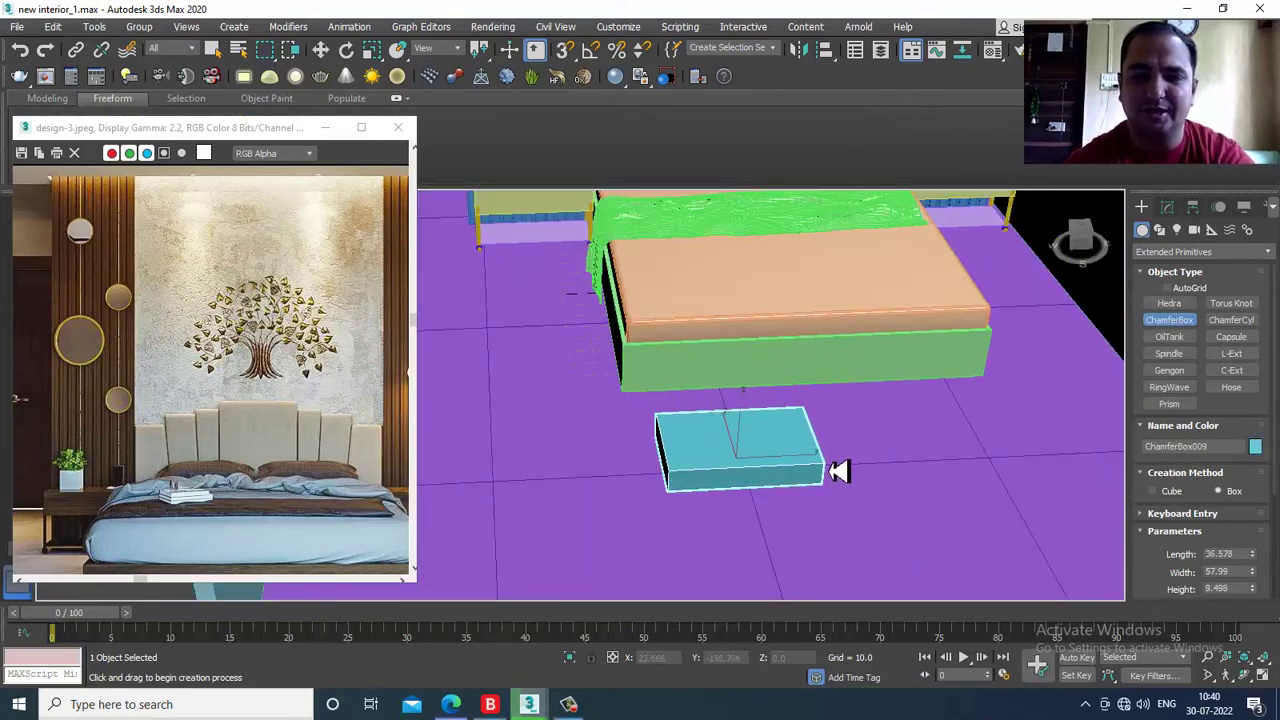
left_click(828, 467)
key("w")
- Set the chamfer box's fillet to 0.77, with 4 length, 5 width and 2 height segments
scroll(821, 456, "up", 4)
middle_click_drag(821, 456, 826, 408, "alt")
left_click(1168, 208)
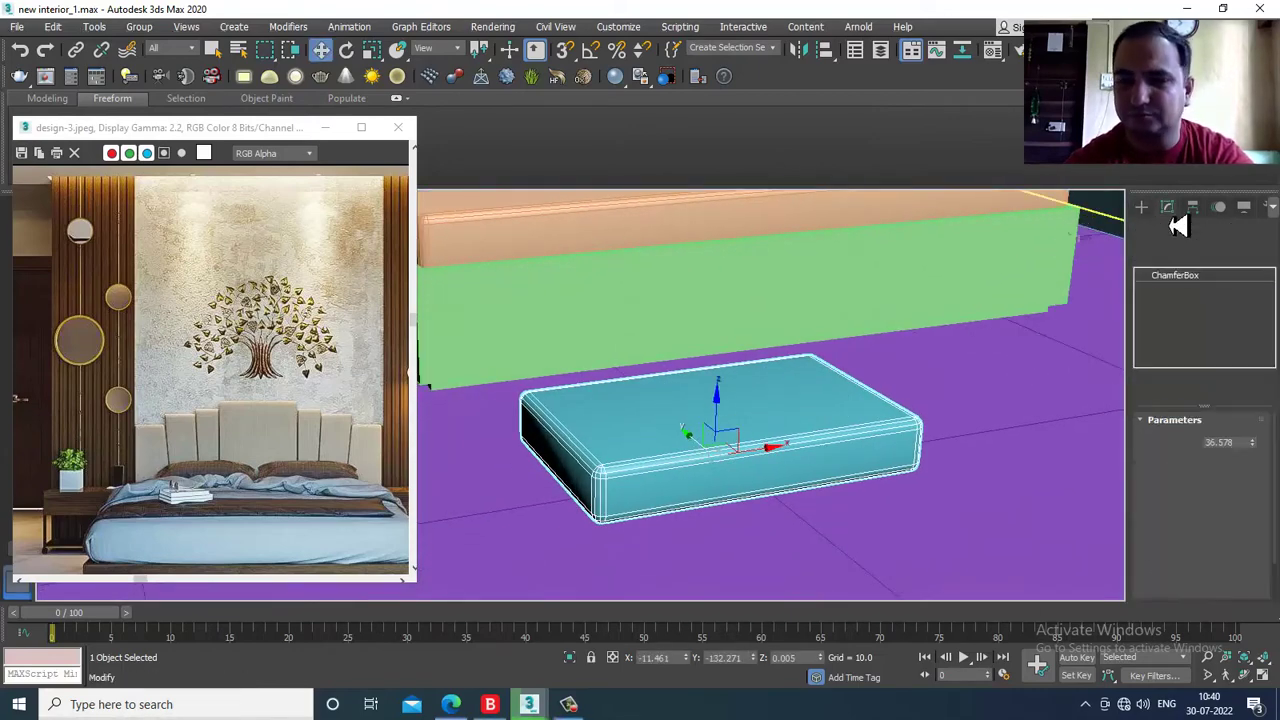
mouse_move(1262, 509)
left_mouse_down()
mouse_move(1263, 540)
mouse_move(1263, 493)
left_mouse_up()
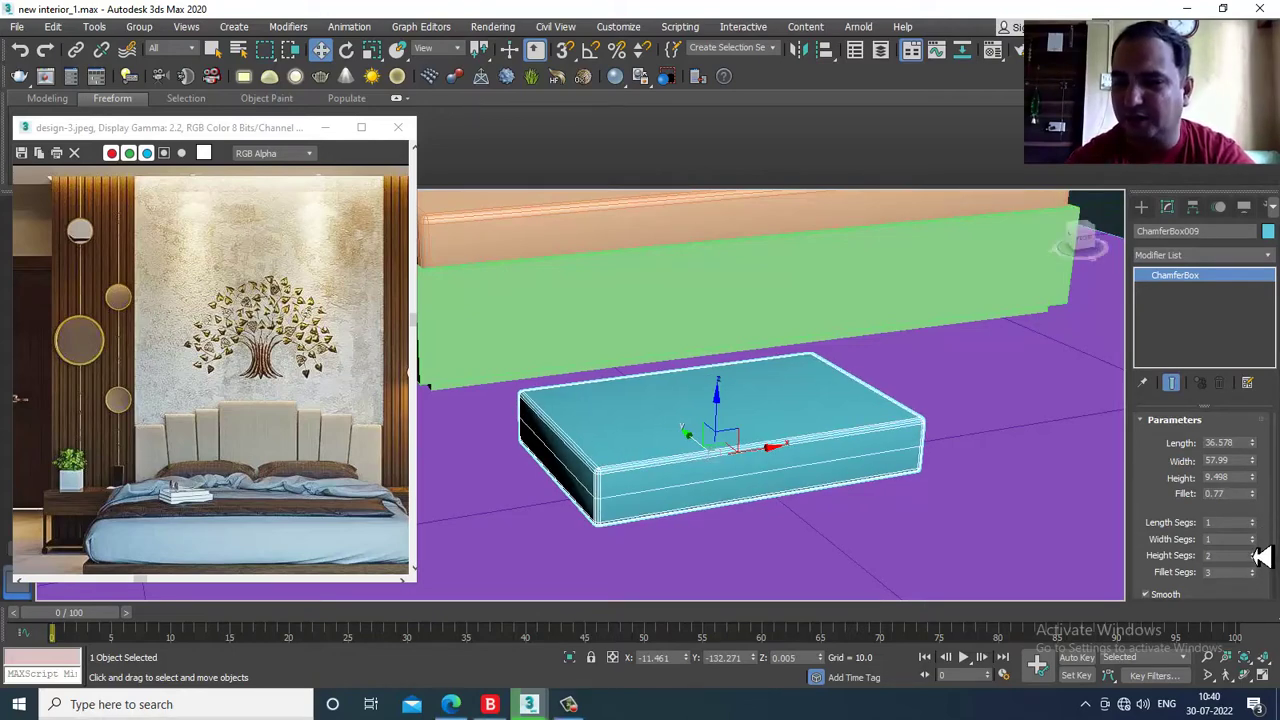
left_click(1253, 520)
left_click(1253, 520)
left_click(1253, 520)
left_click_drag(1262, 549, 1262, 547)
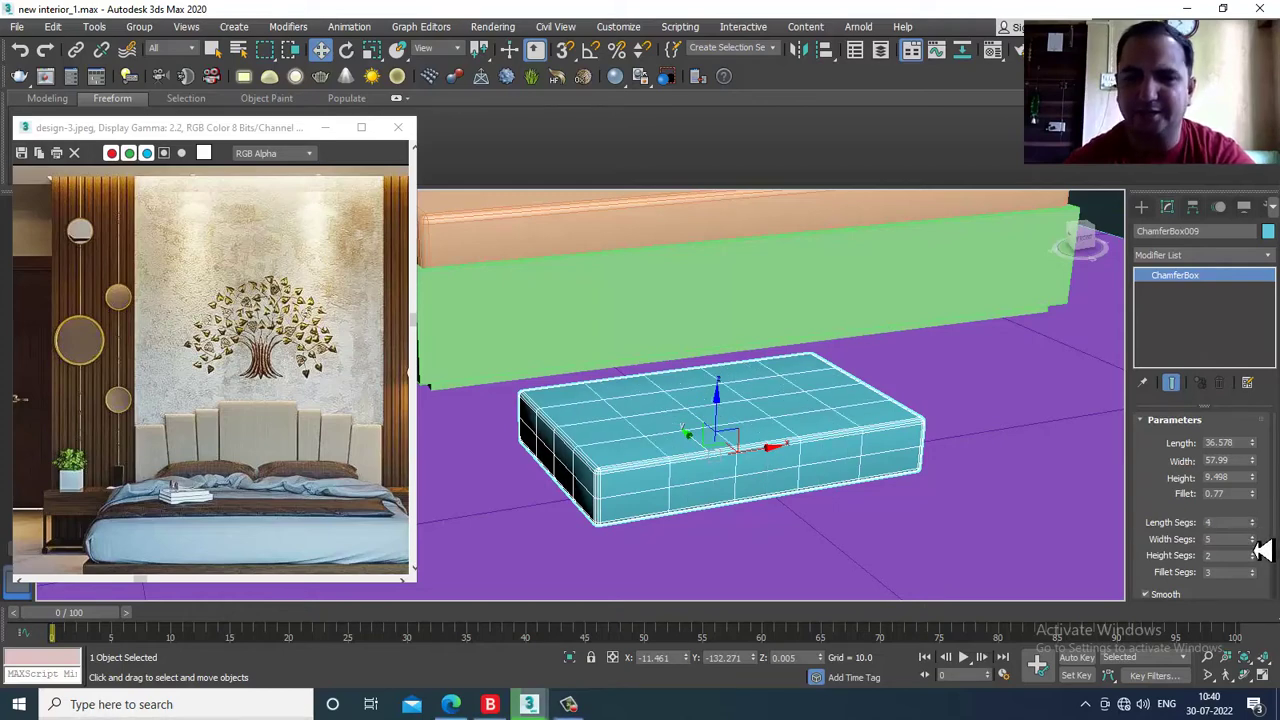
- Add a TurboSmooth modifier to the chamfer box
middle_click_drag(1054, 483, 1017, 449, "alt")
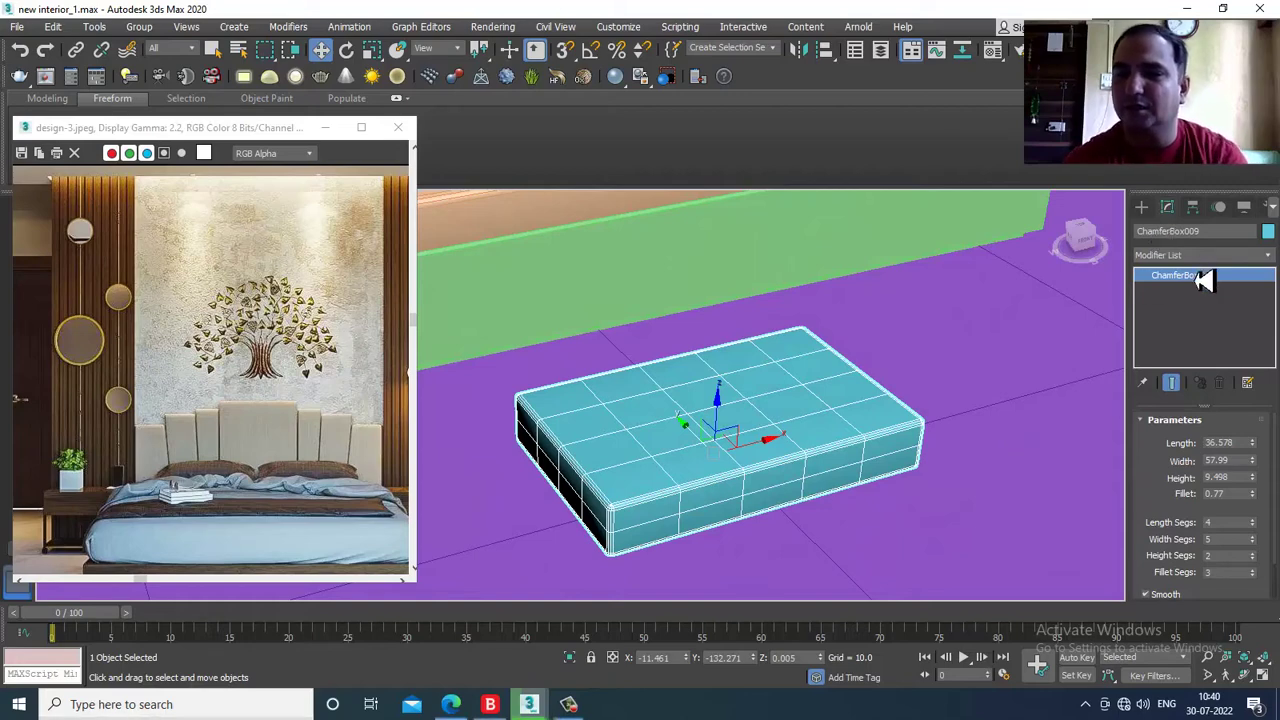
left_click(1215, 256)
key("t")
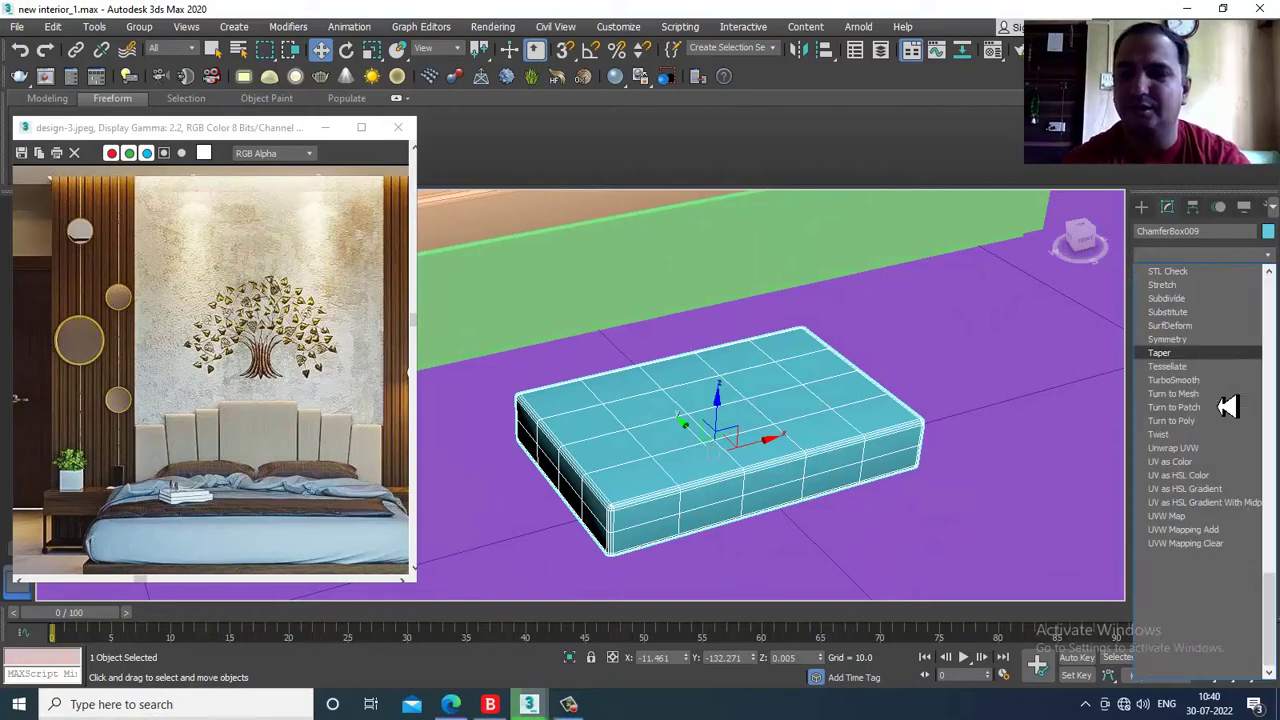
left_click(1198, 382)
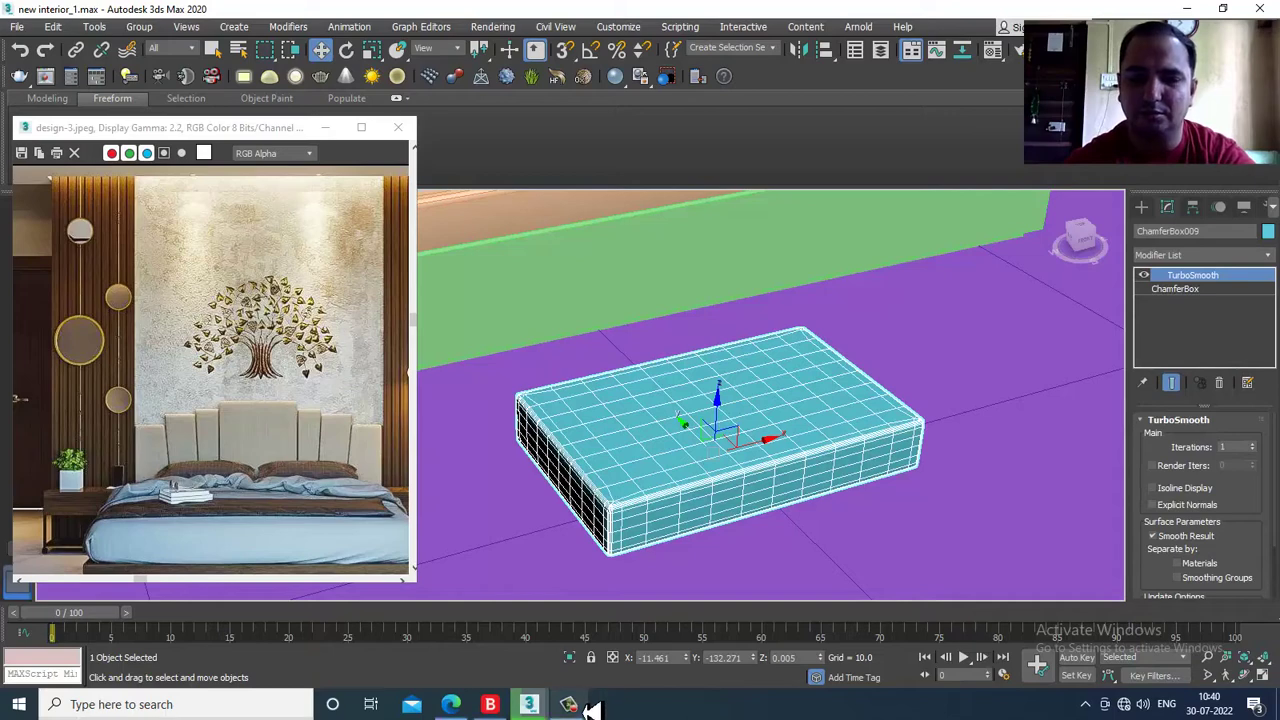
left_click(586, 706)
left_click(588, 706)
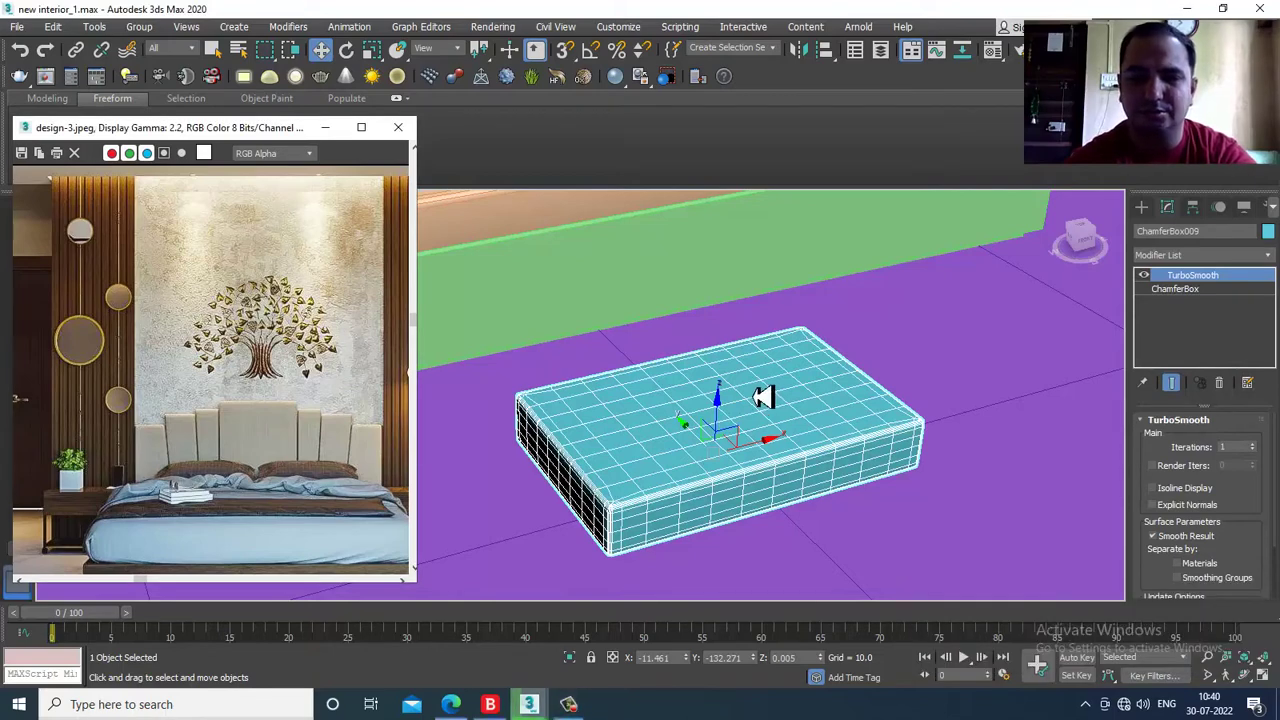
- Raise the chamfer box above the floor to a Z height of about 8.9
middle_click_drag(822, 480, 780, 423, "alt")
left_click_drag(728, 425, 737, 374)
middle_click_drag(737, 374, 757, 363, "alt")
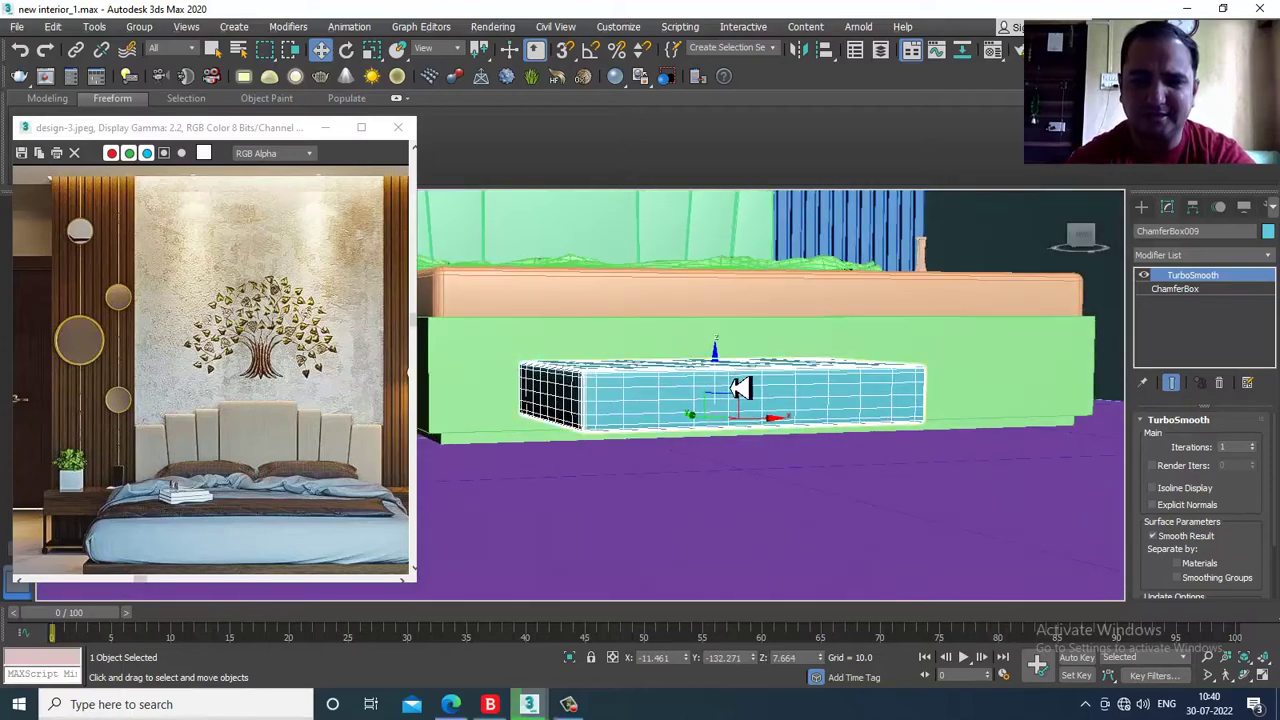
left_click_drag(723, 379, 731, 379)
middle_click_drag(731, 379, 735, 391, "alt")
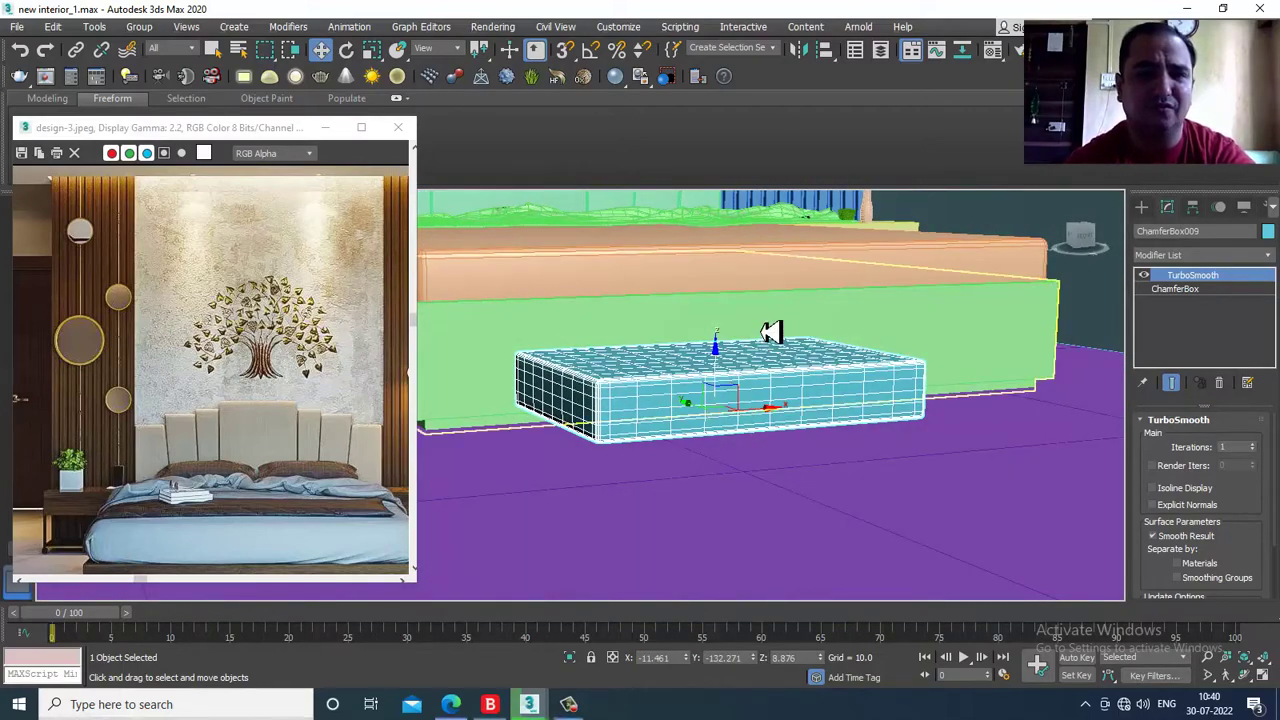
middle_click_drag(808, 341, 871, 437, "alt")
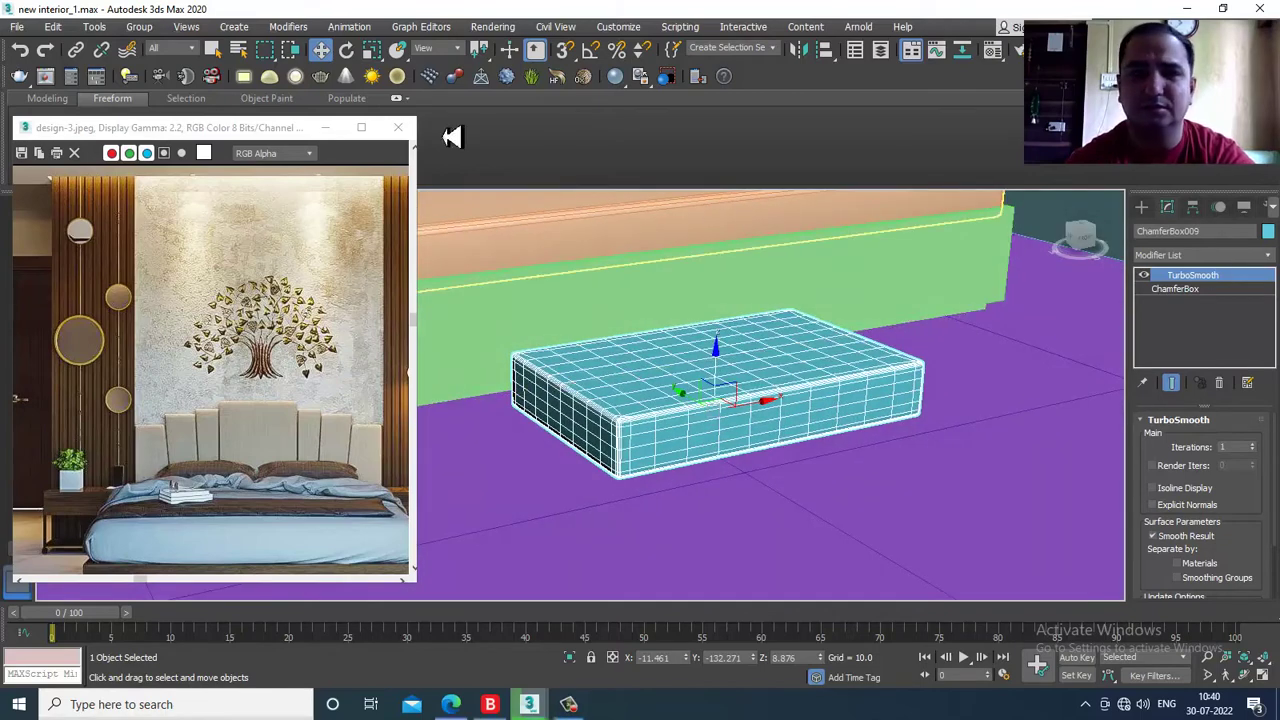
- Convert the raised, smoothed chamfer box to an editable poly
right_click(722, 360)
mouse_move(810, 527)
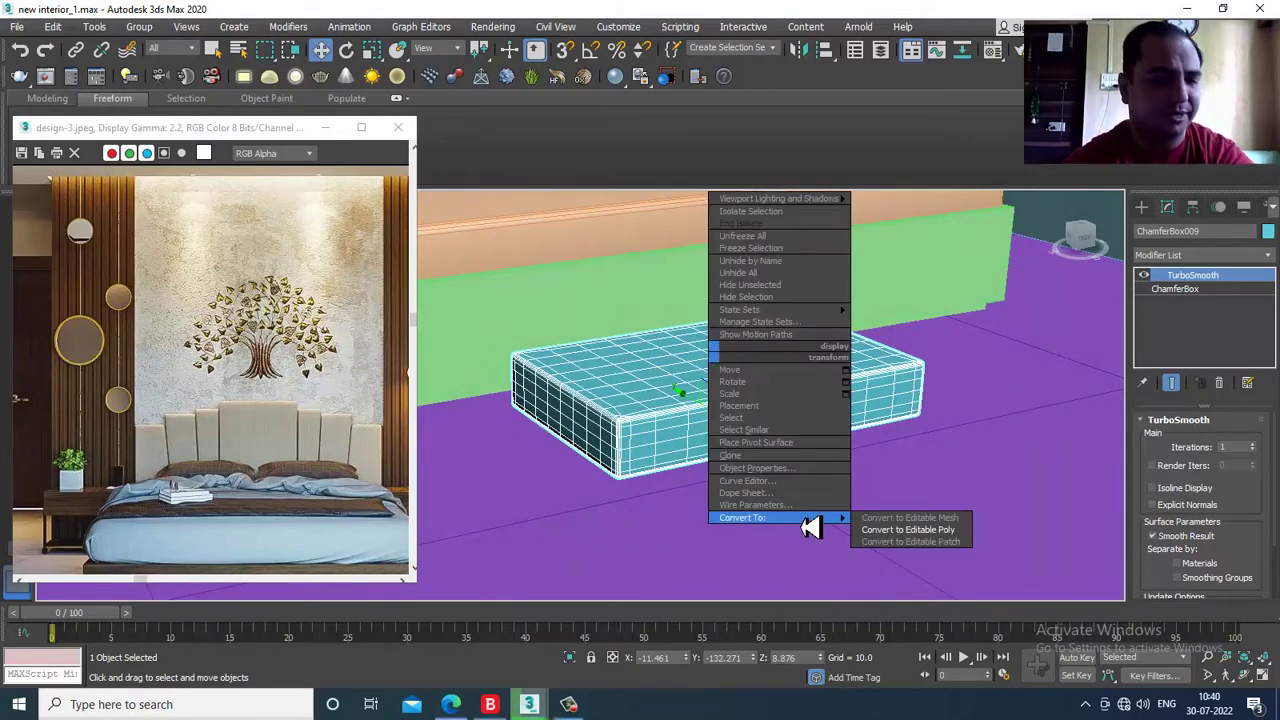
left_click(907, 530)
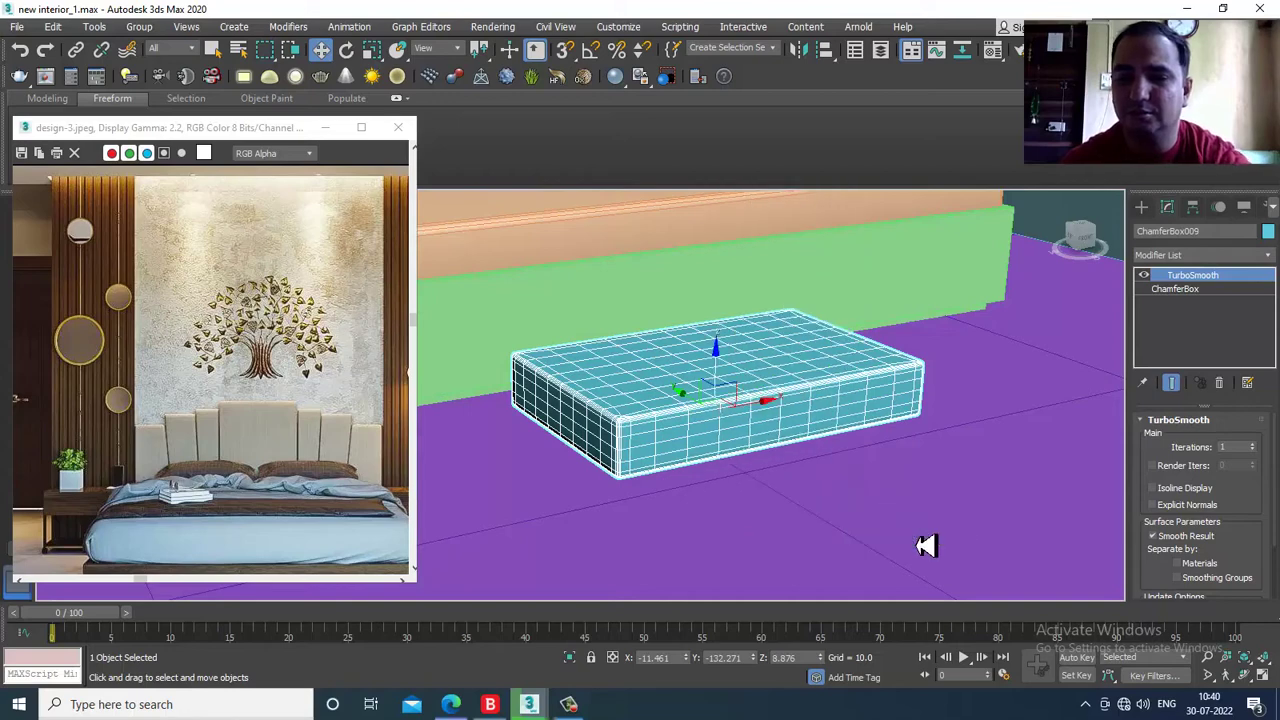
- Make the editable poly box a MassFX mCloth object
left_click(349, 27)
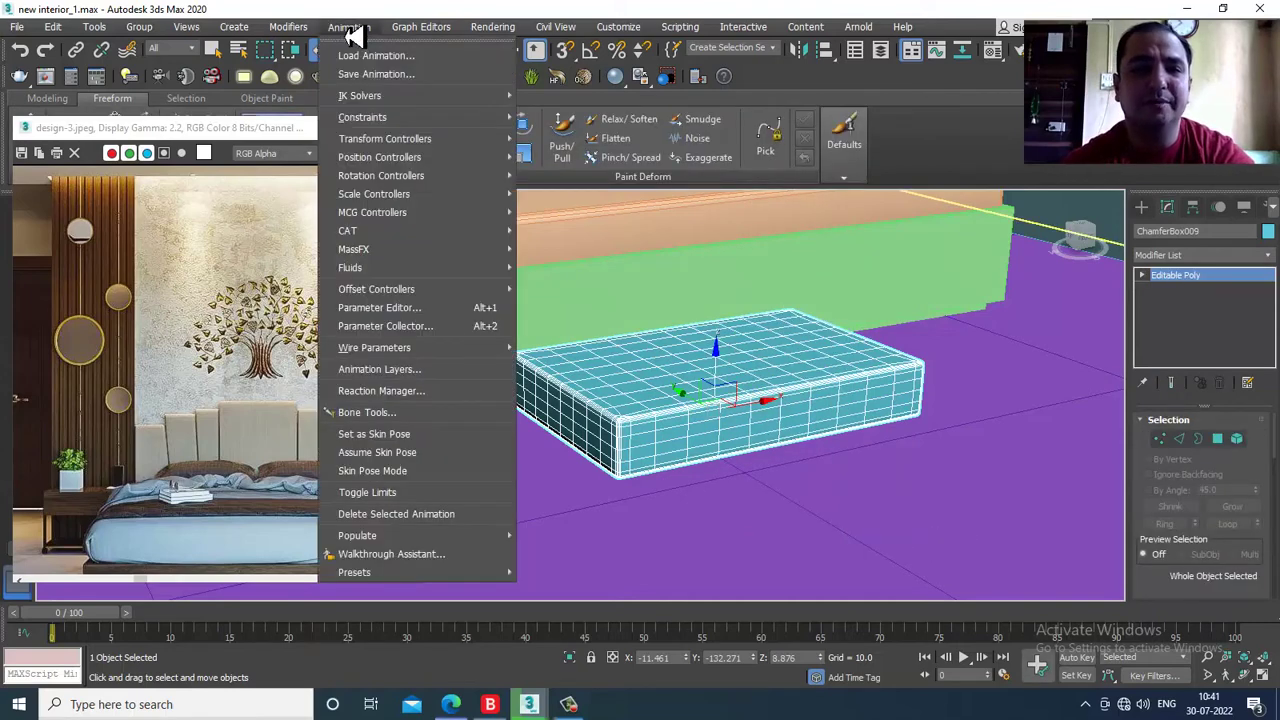
mouse_move(440, 255)
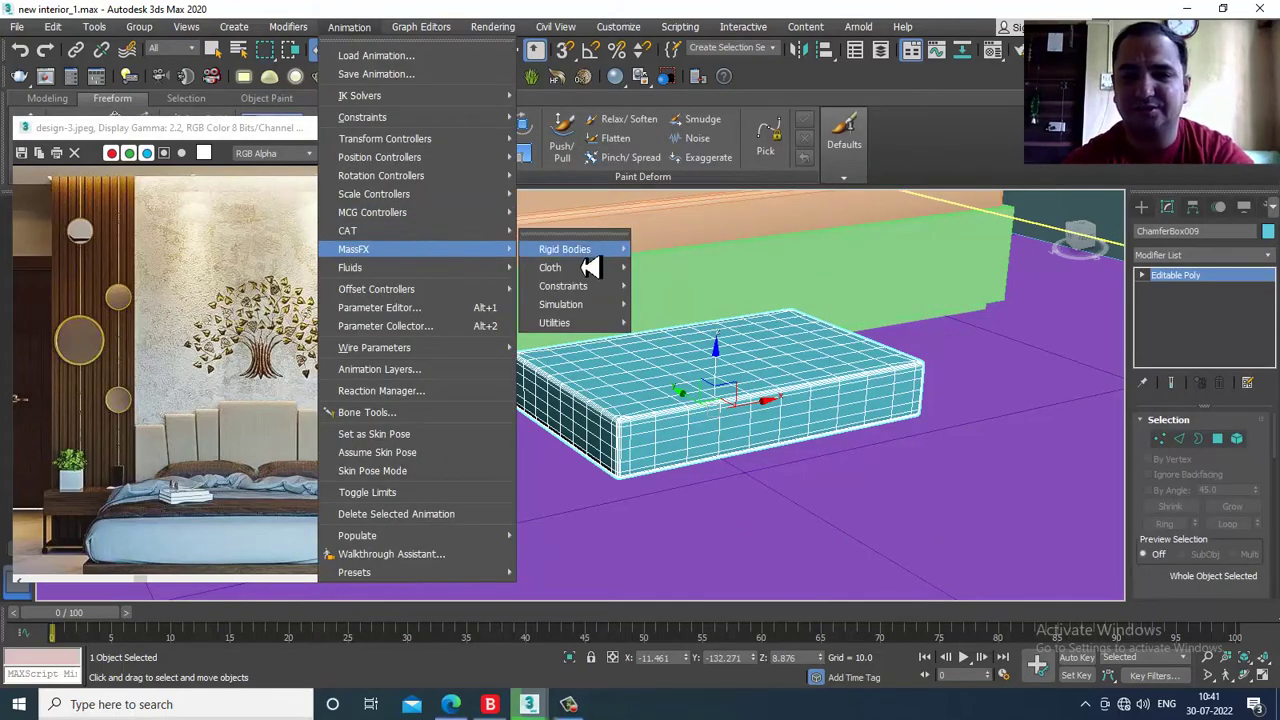
mouse_move(552, 267)
left_click(668, 264)
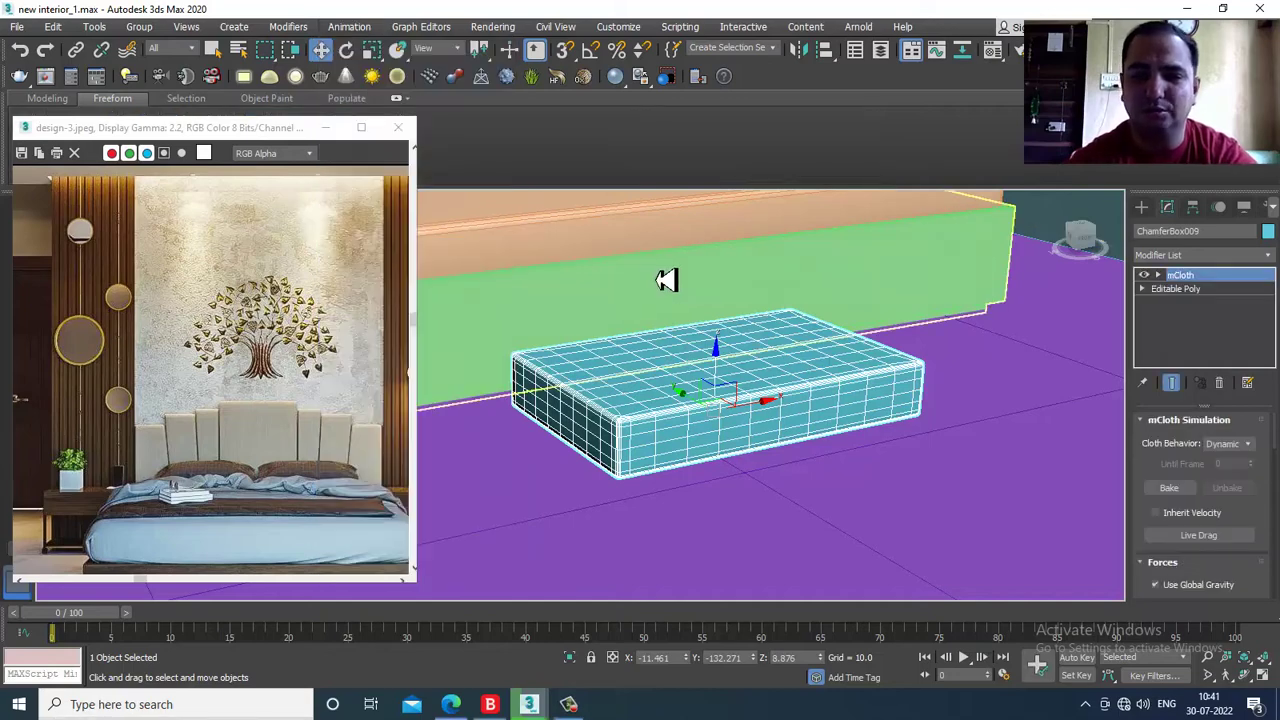
- Set the floor plane as a MassFX static rigid body with the Original shape type
left_click(843, 529)
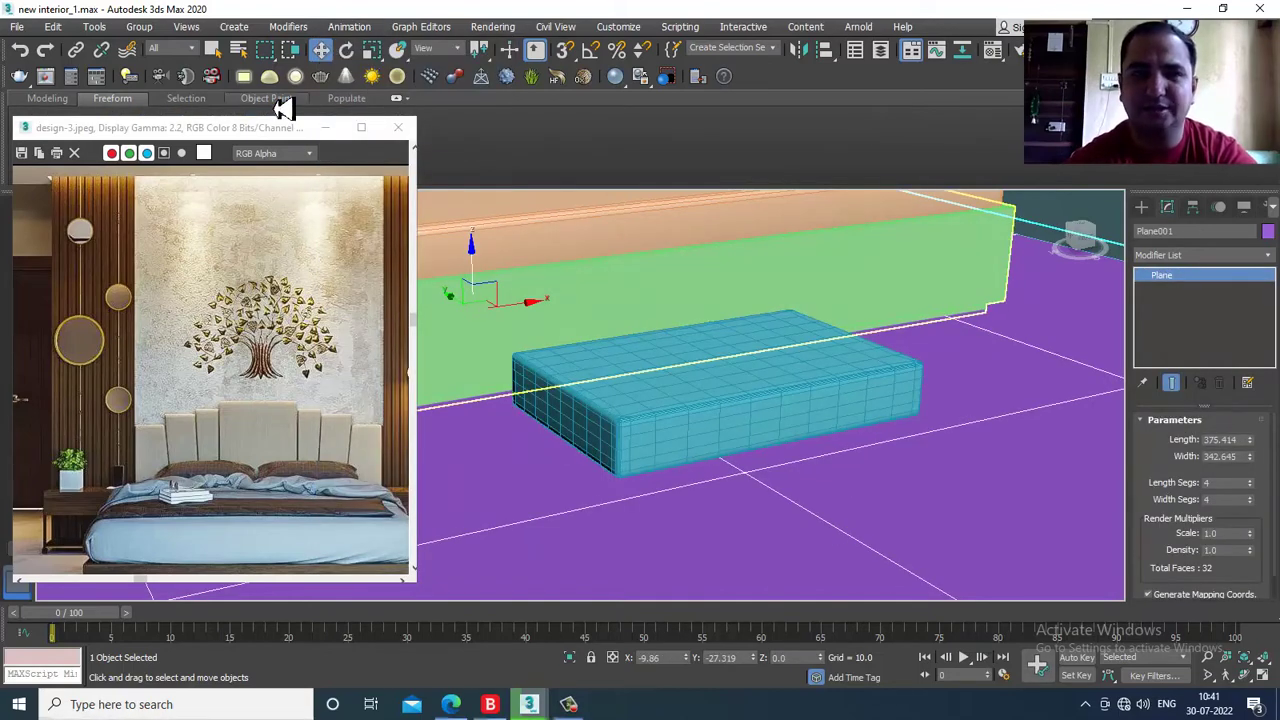
left_click(349, 27)
mouse_move(469, 264)
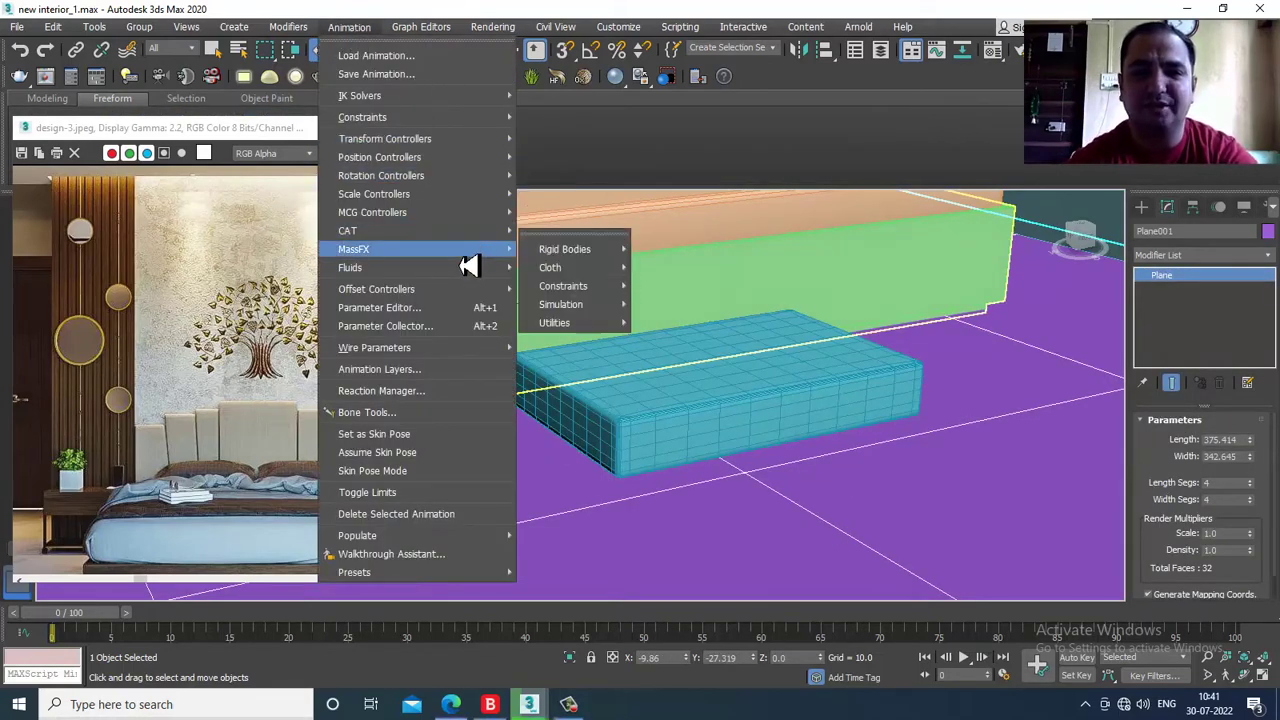
mouse_move(566, 250)
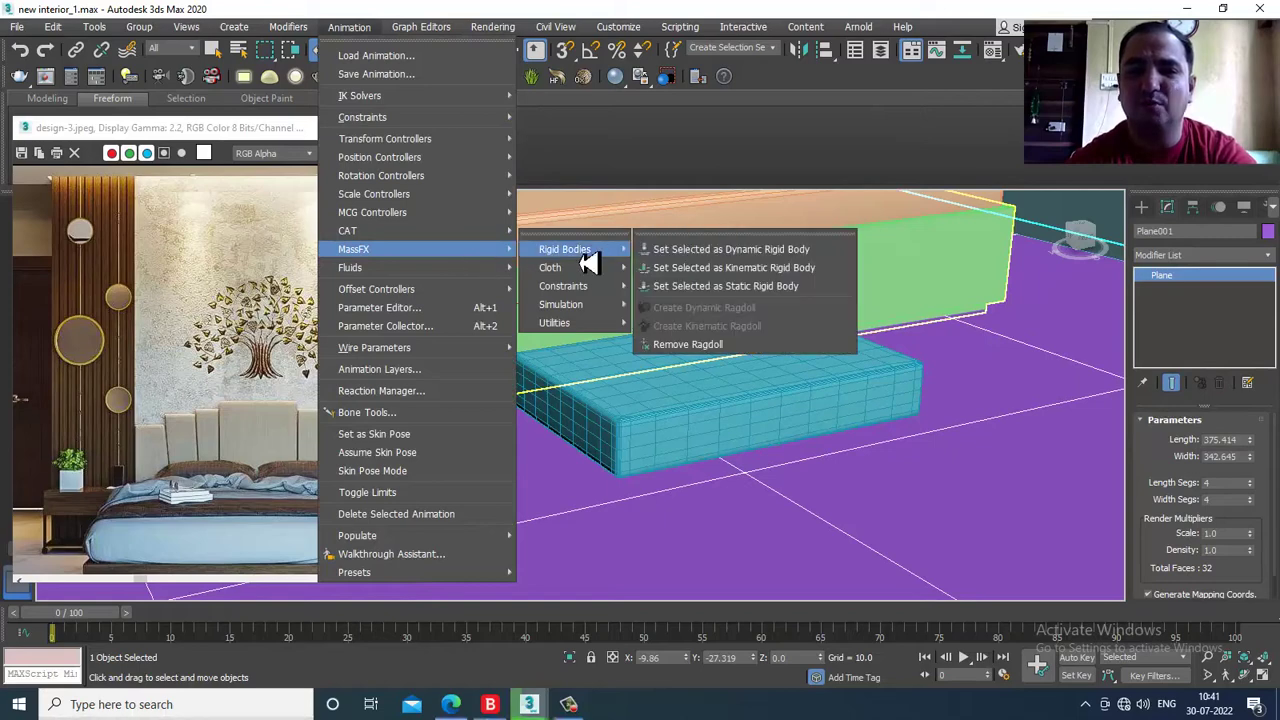
left_click(790, 287)
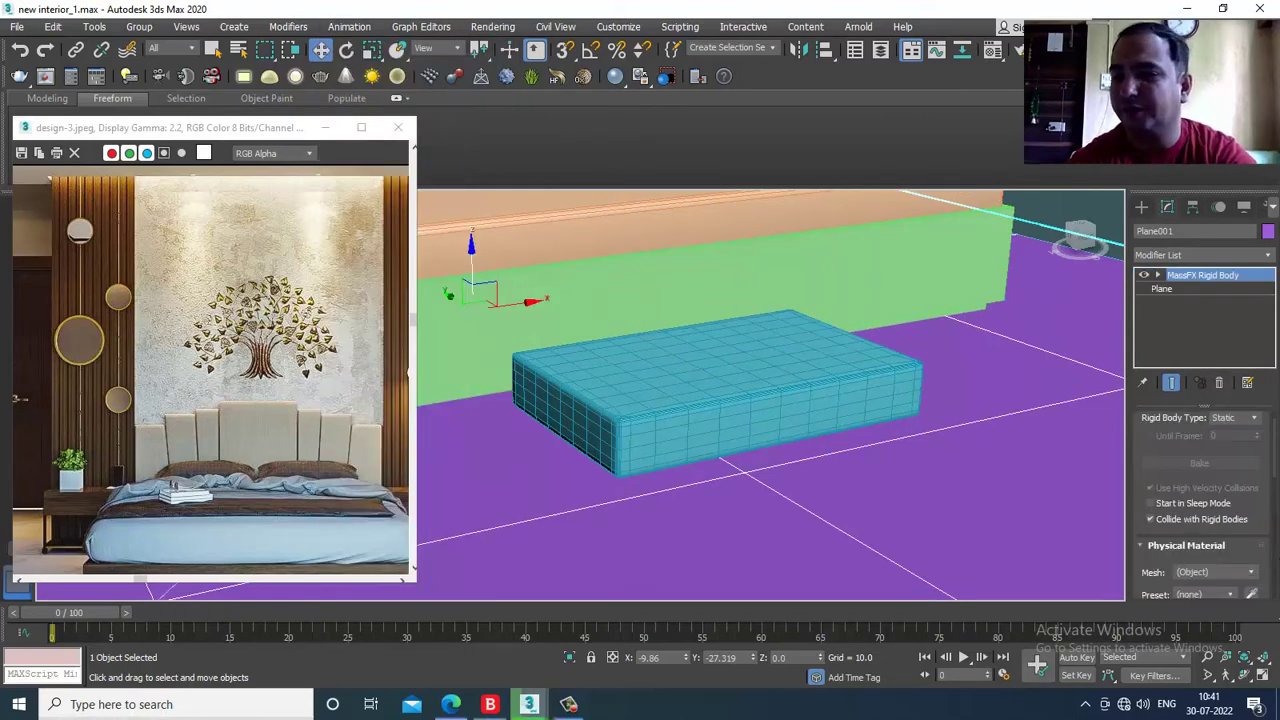
scroll(1260, 545, "down", 8)
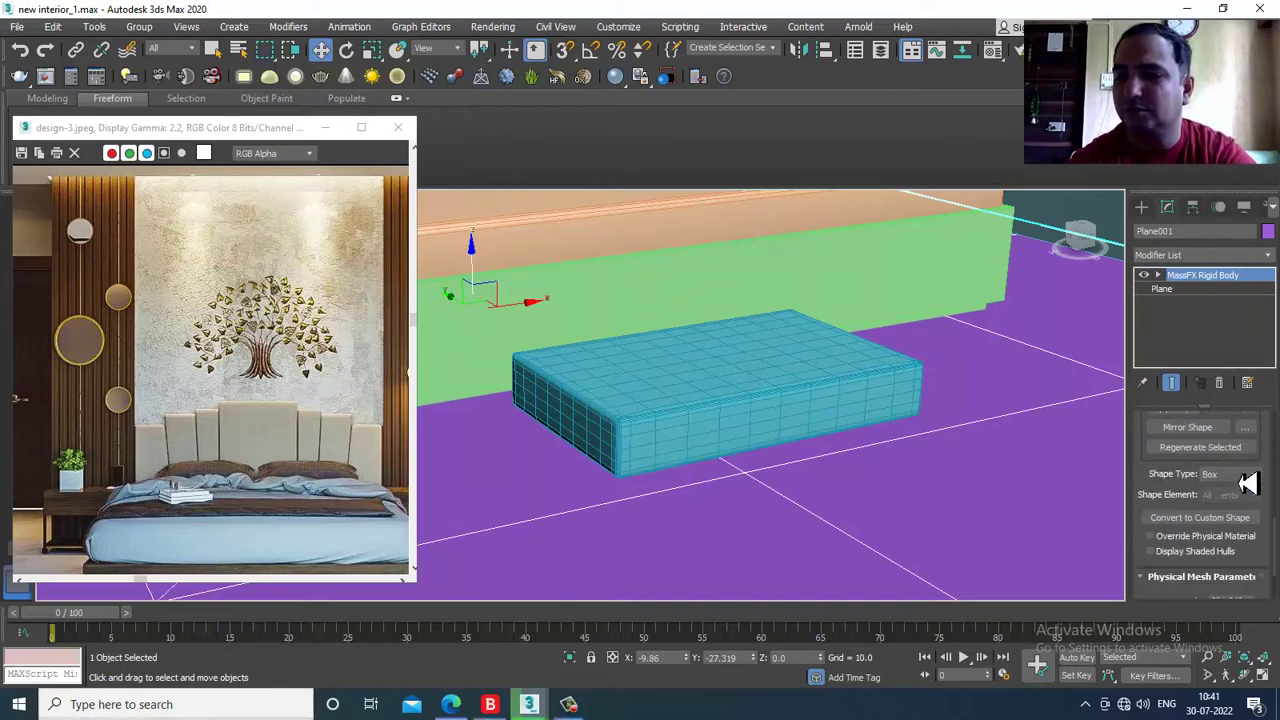
left_click(1248, 476)
- Select the cloth box and run the MassFX simulation so it falls onto the floor plane
left_click(760, 403)
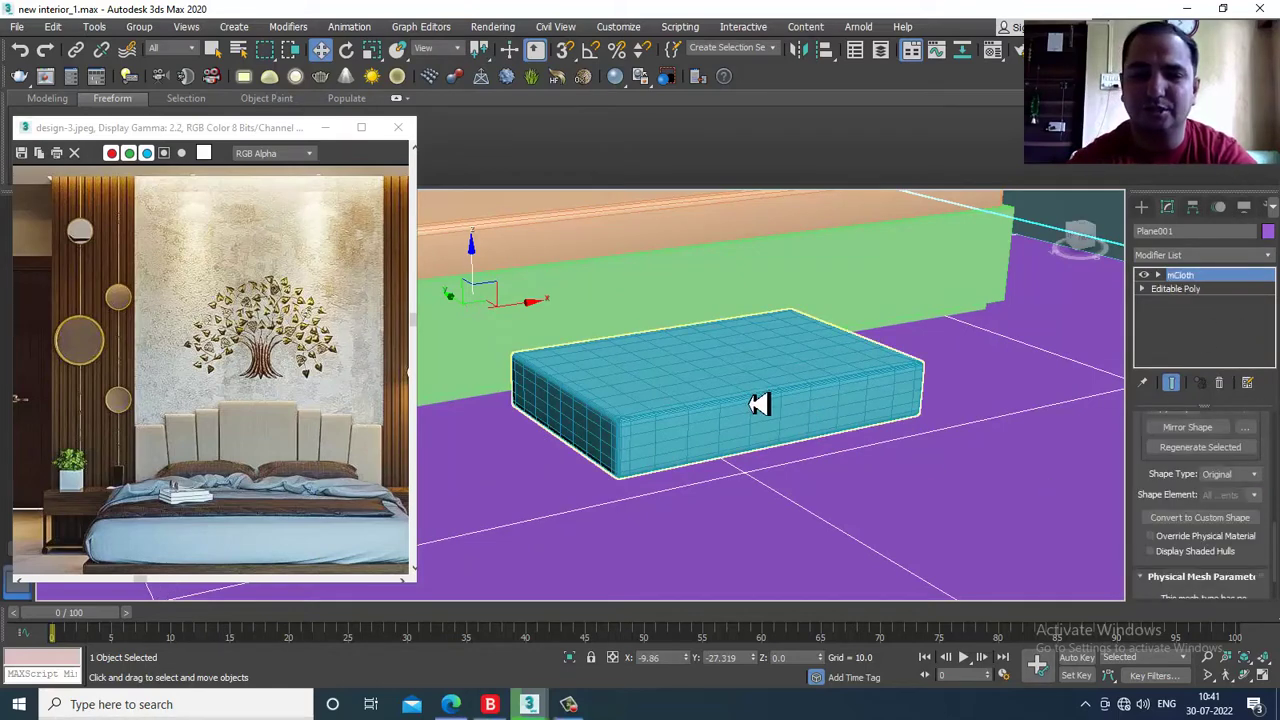
left_click(350, 27)
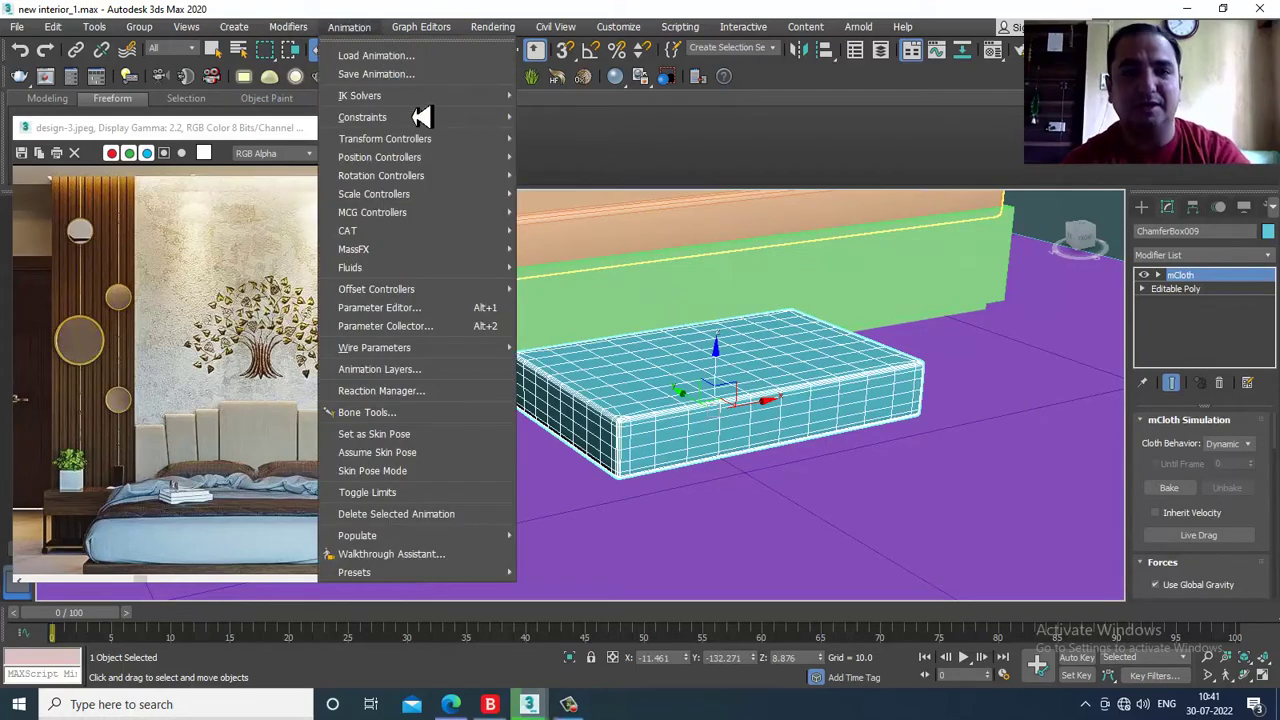
mouse_move(457, 249)
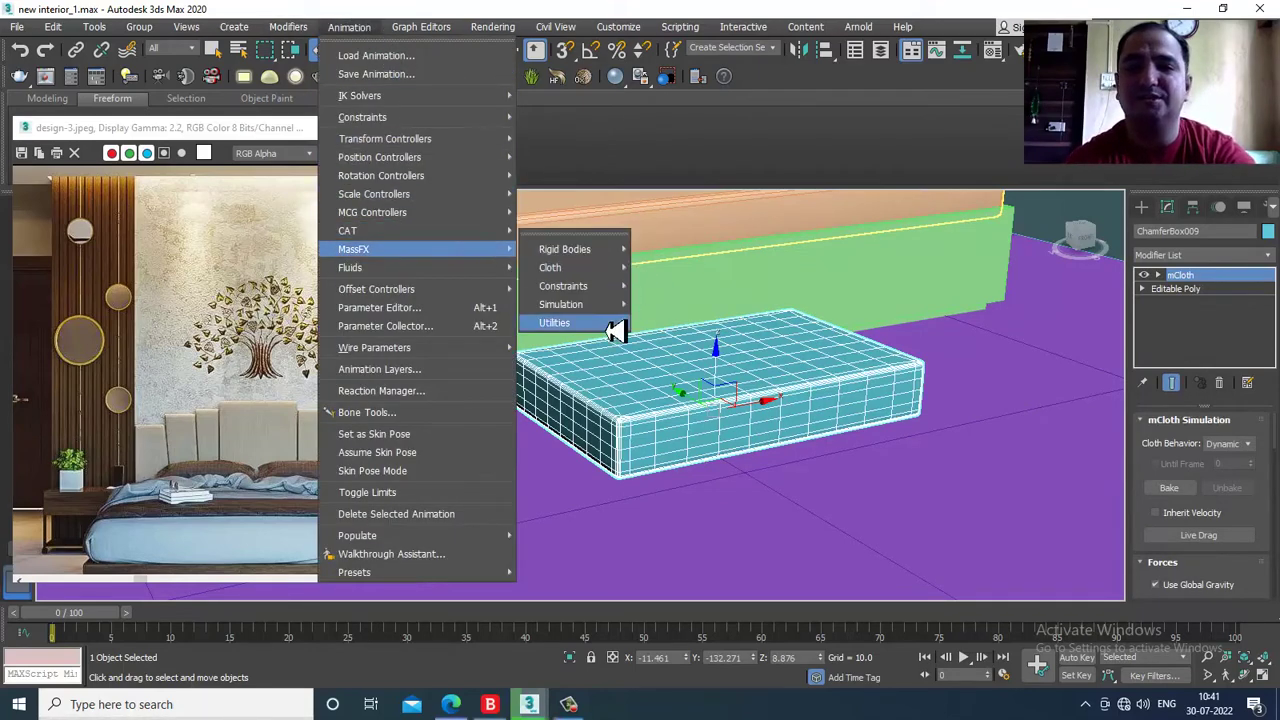
left_click(699, 316)
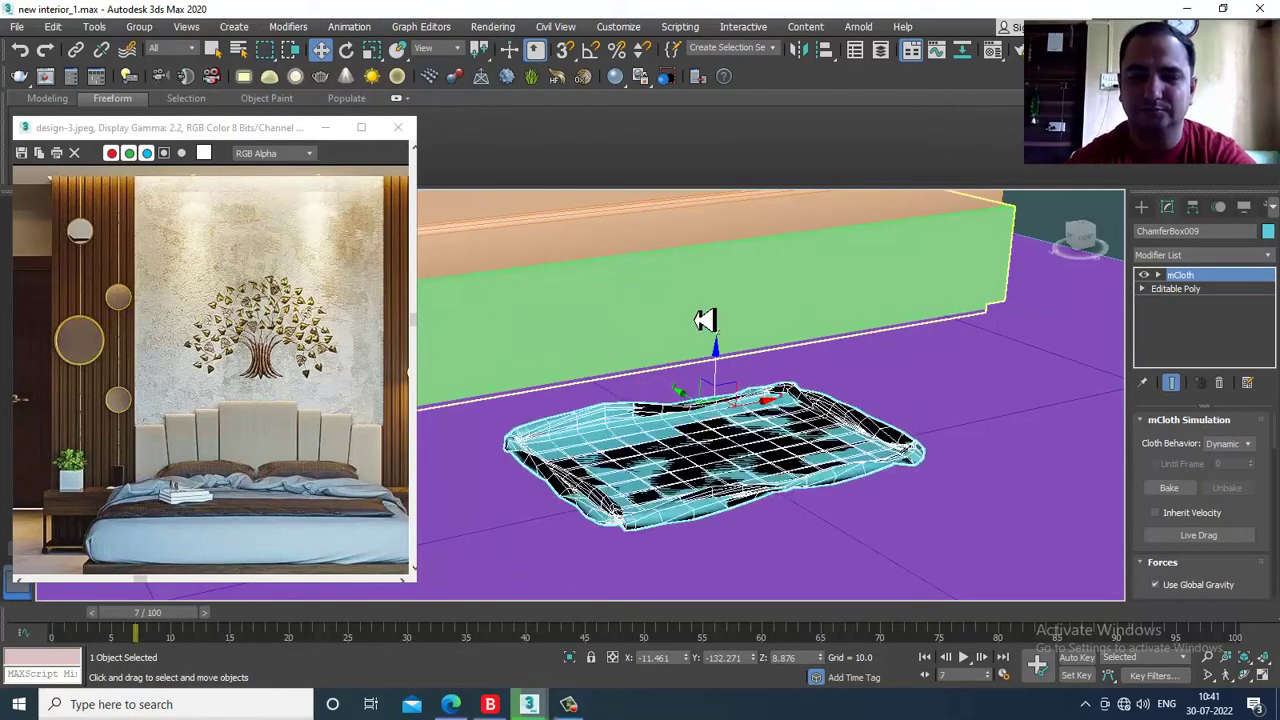
- Enable balloon behavior in the mCloth volume properties and set the pressure to 6.0
left_click_drag(1160, 528, 1176, 183)
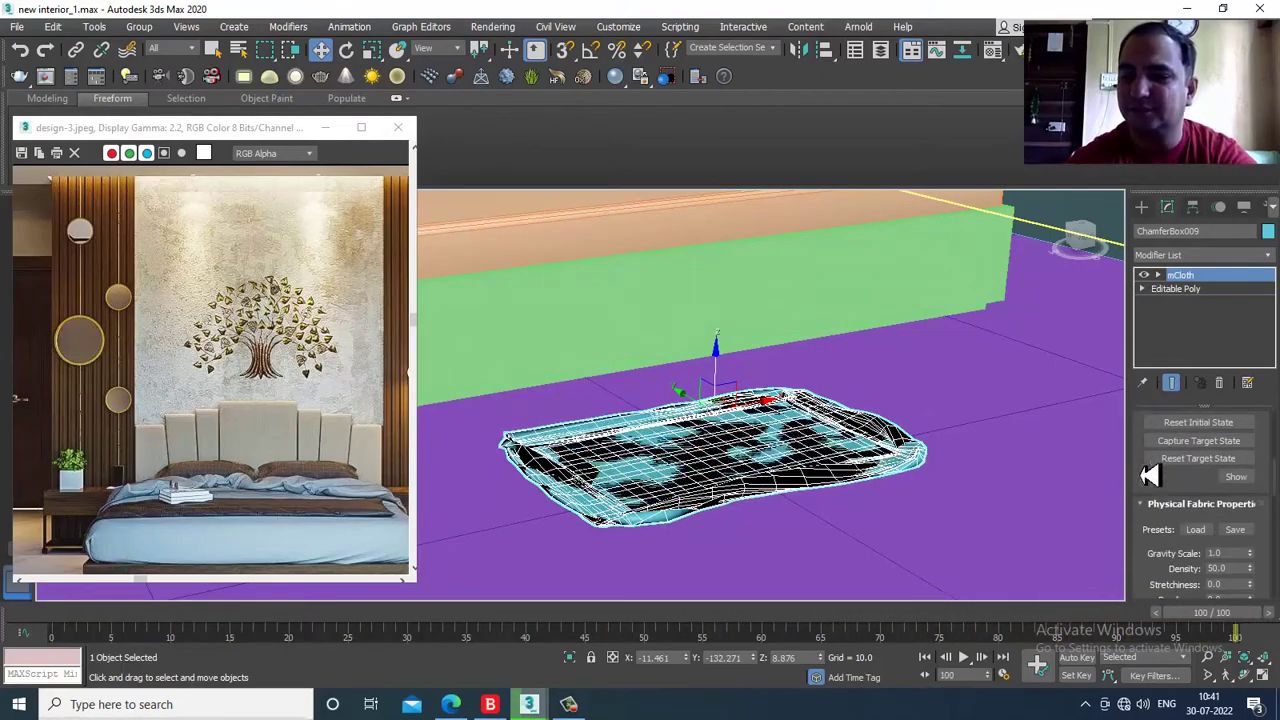
left_click_drag(1163, 557, 1157, 314)
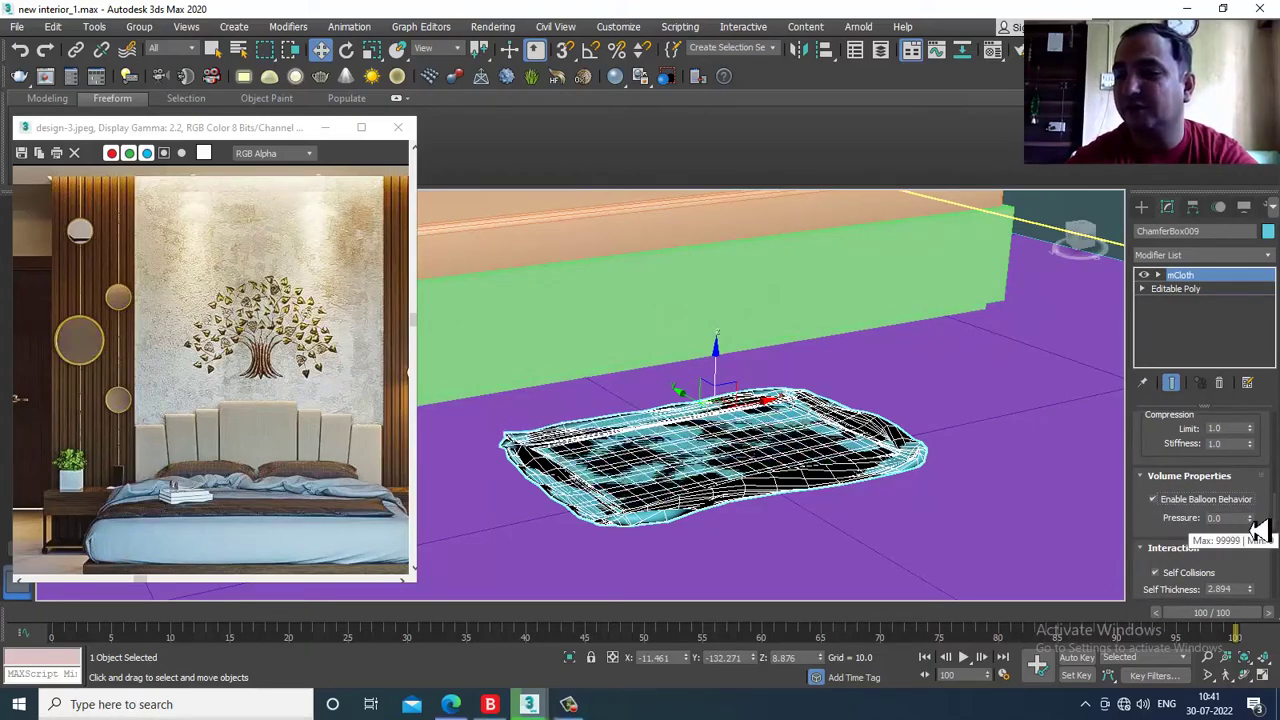
left_click(1250, 517)
left_click(1250, 517)
left_click(1250, 517)
left_click(1250, 517)
middle_click_drag(681, 466, 993, 428, "alt")
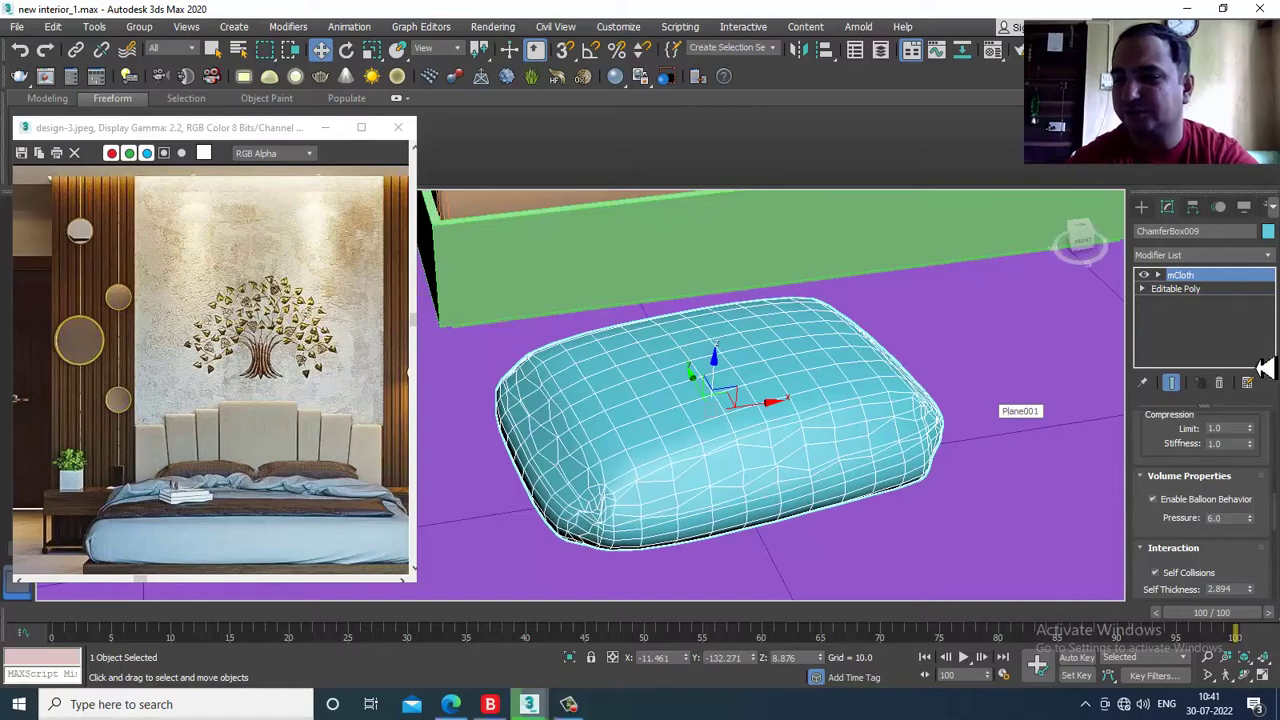
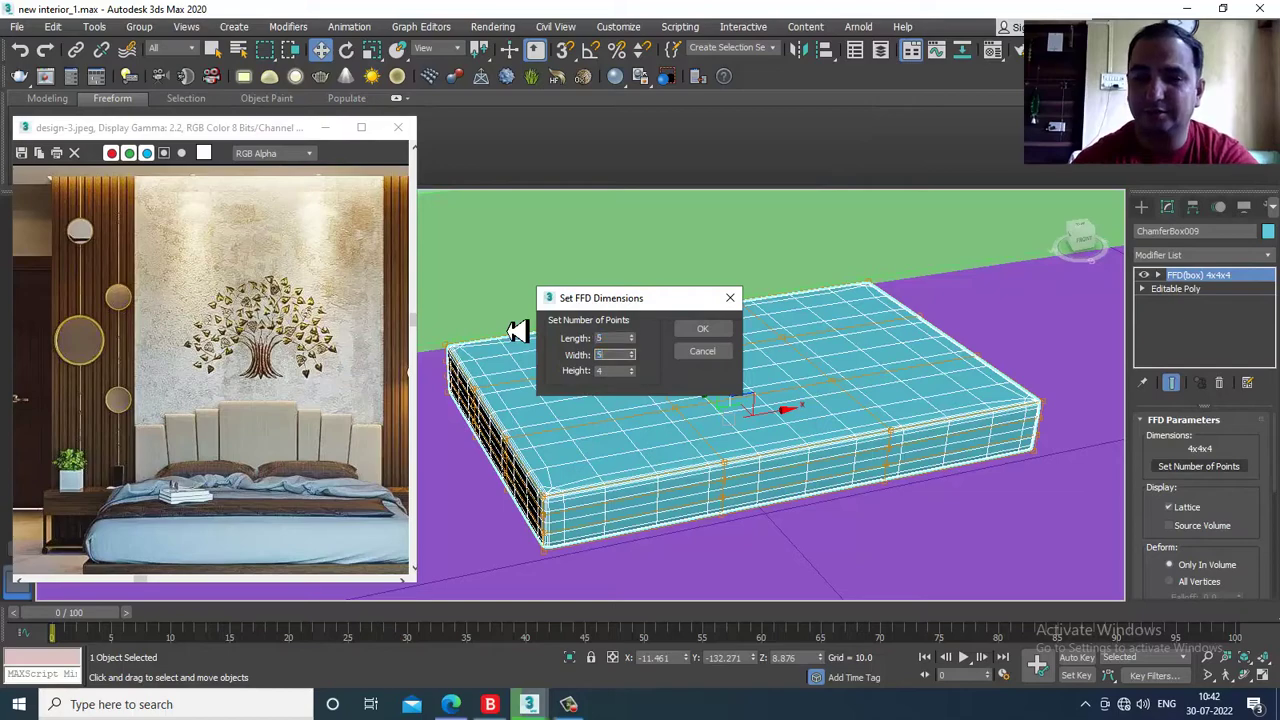
- Set the box's FFD lattice to 5x5x5 points and raise the inner control points of its top face into a dome
left_click(703, 330)
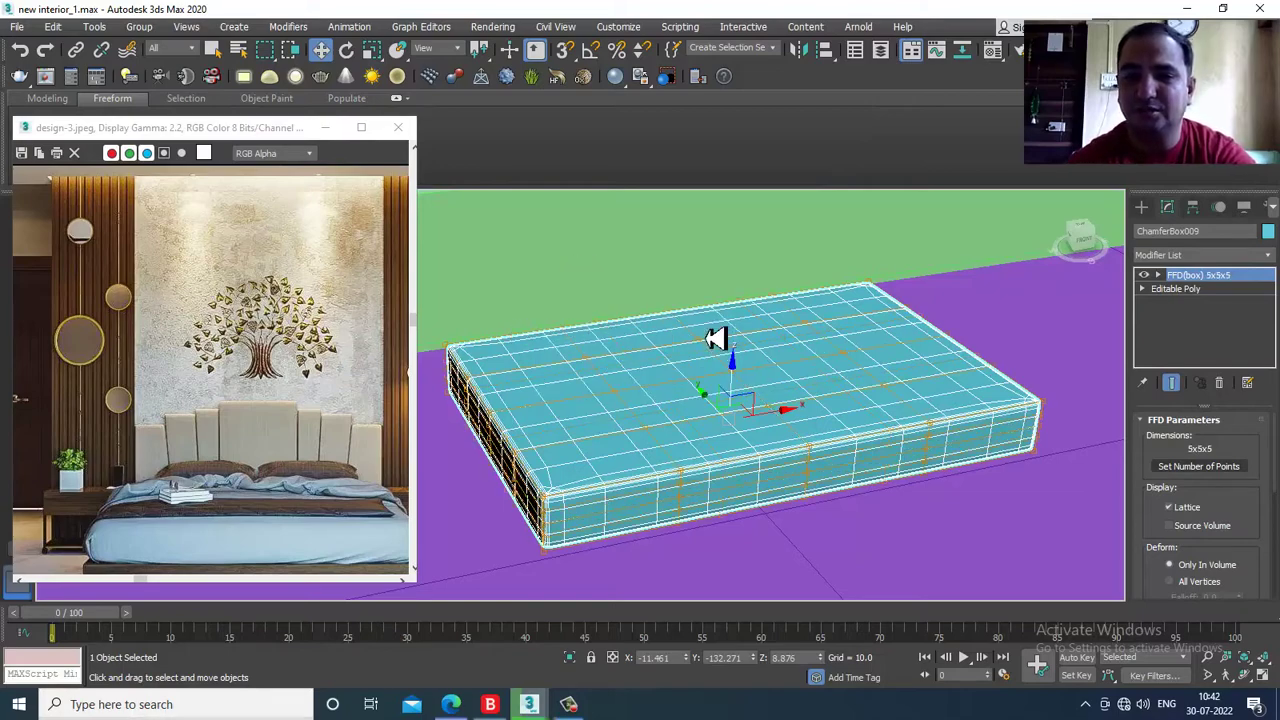
middle_click_drag(737, 371, 957, 355, "alt")
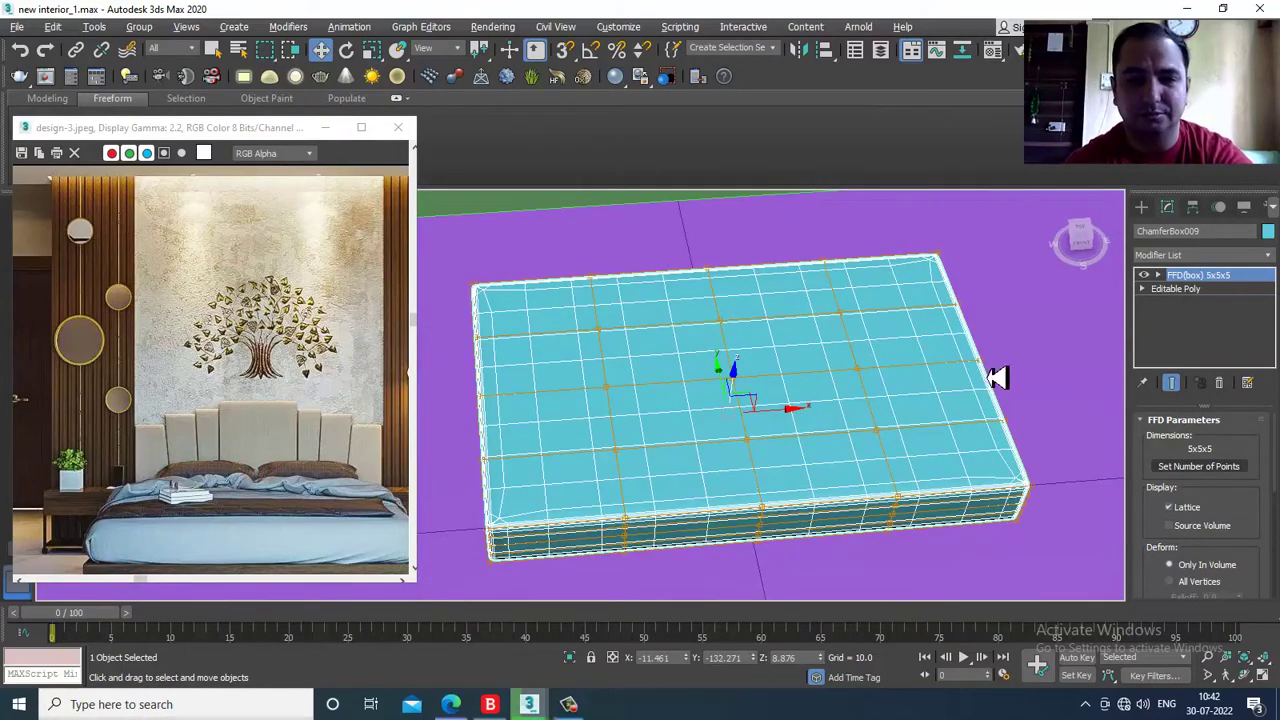
key("1")
left_click(603, 333)
left_click_drag(733, 334, 859, 360)
left_click(858, 372, "ctrl")
left_click_drag(748, 388, 720, 395)
left_click_drag(621, 402, 621, 447)
left_click(618, 455, "ctrl")
left_click(749, 445, "ctrl")
middle_click_drag(697, 406, 768, 383, "alt")
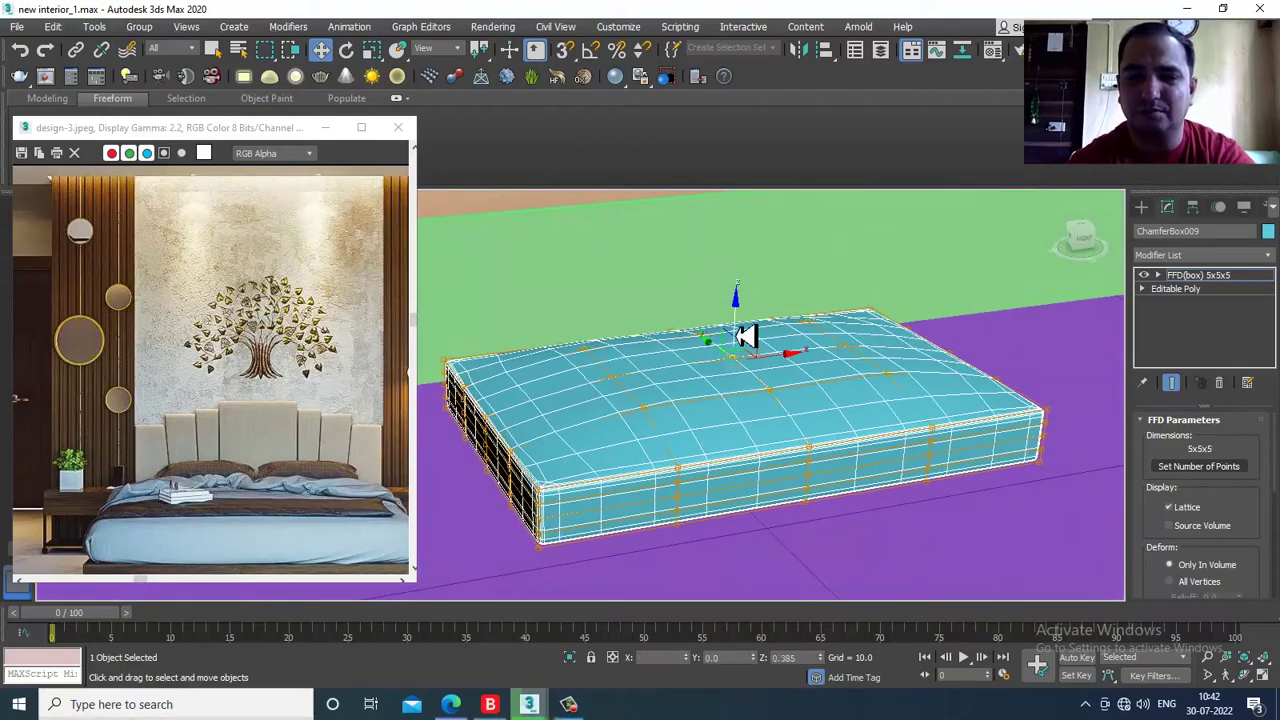
middle_click_drag(746, 335, 776, 281, "alt")
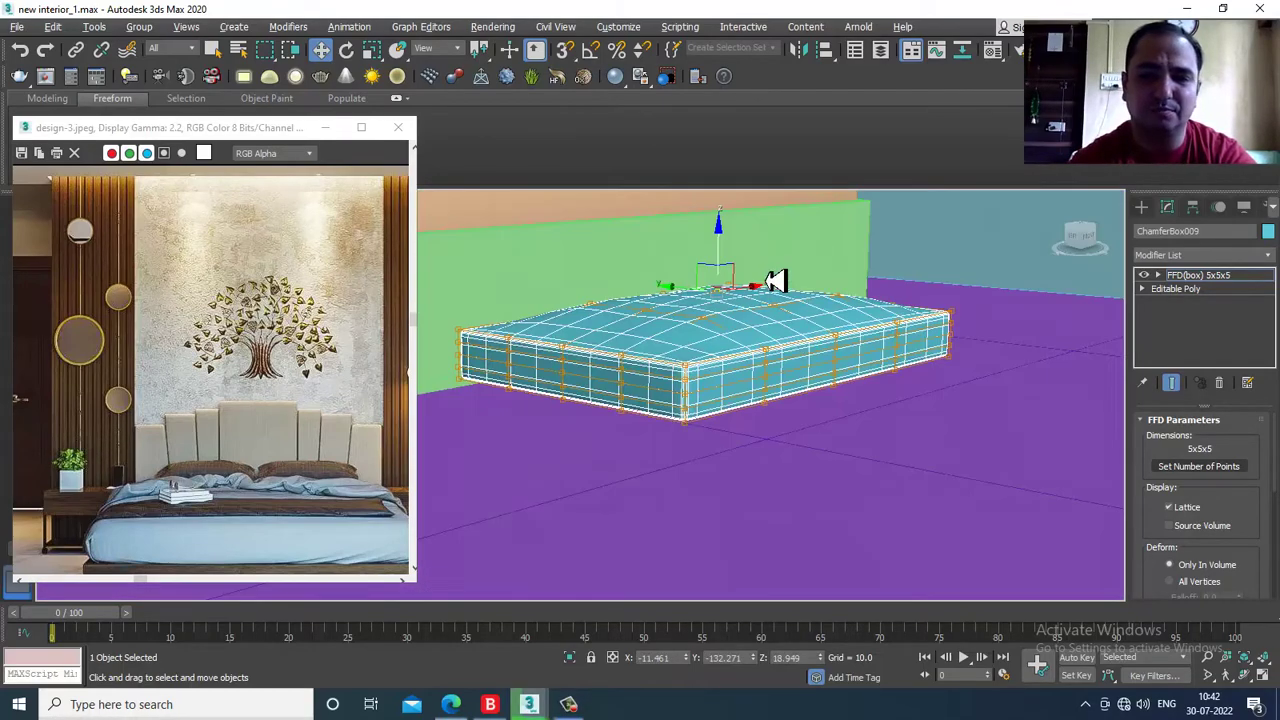
- In the Front view, scale down the height of the FFD control points at both short ends of the pillow
key("alt+w")
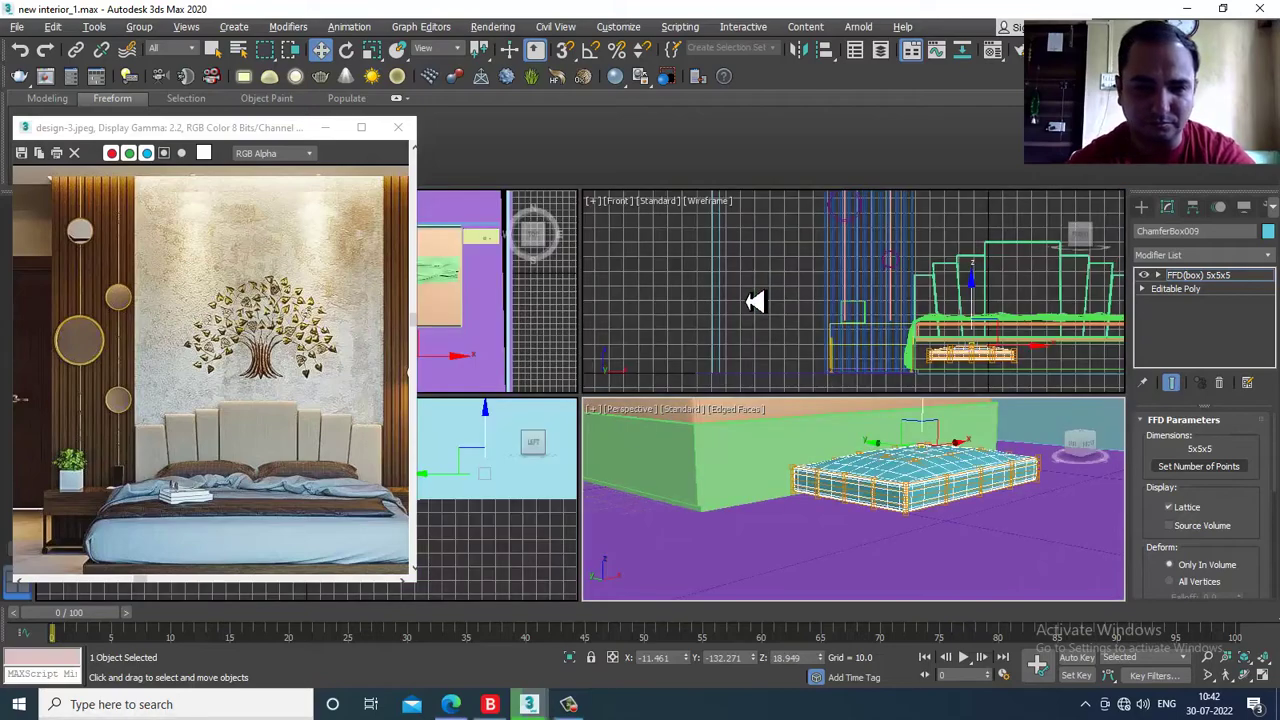
middle_click_drag(563, 344, 550, 379)
middle_click_drag(898, 252, 871, 248)
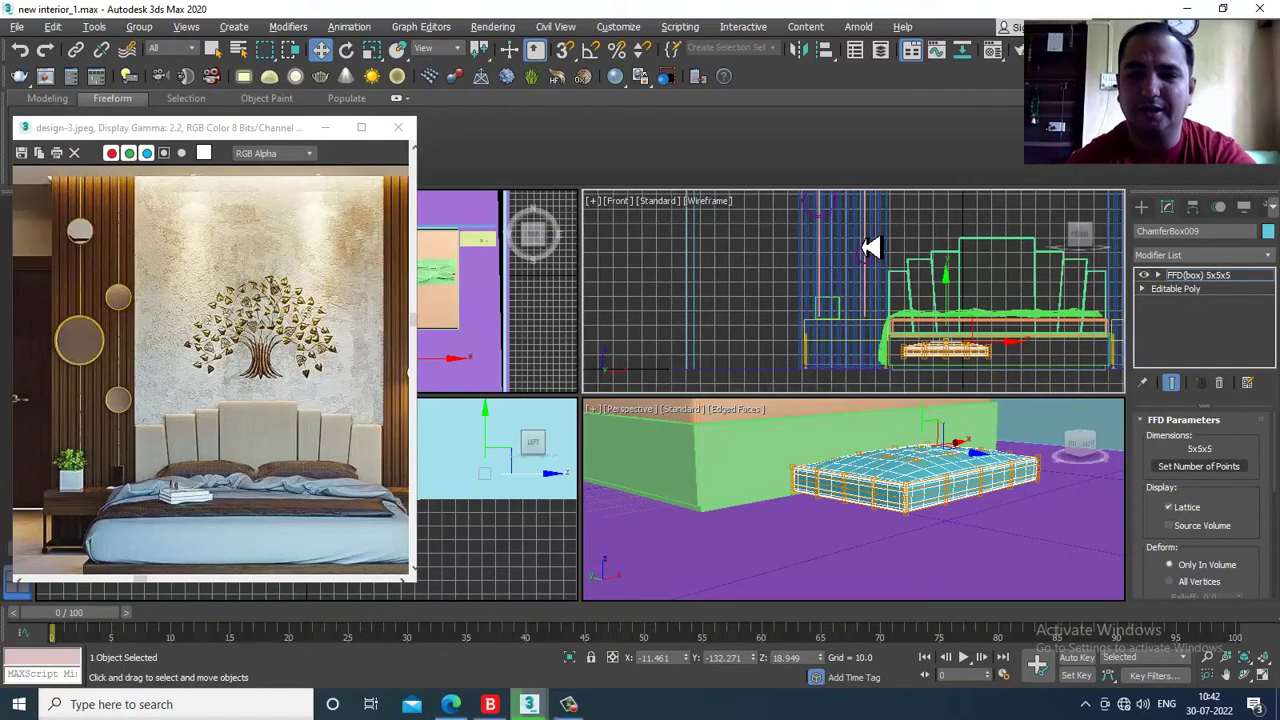
key("alt+w")
key("z")
scroll(837, 263, "down", 6)
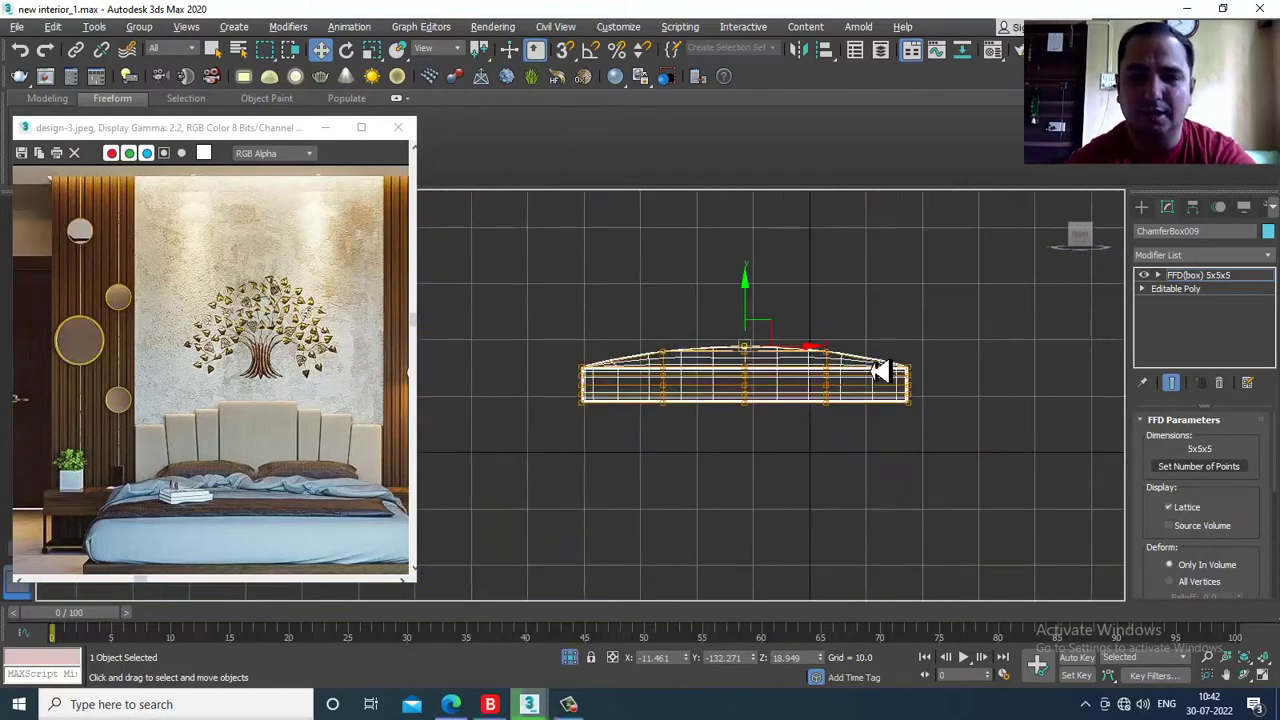
scroll(874, 371, "up", 3)
left_click_drag(1006, 543, 1004, 540)
key("r")
left_click_drag(957, 298, 977, 360)
middle_click_drag(766, 377, 1054, 337)
left_click_drag(517, 247, 631, 413)
left_click_drag(593, 249, 605, 306)
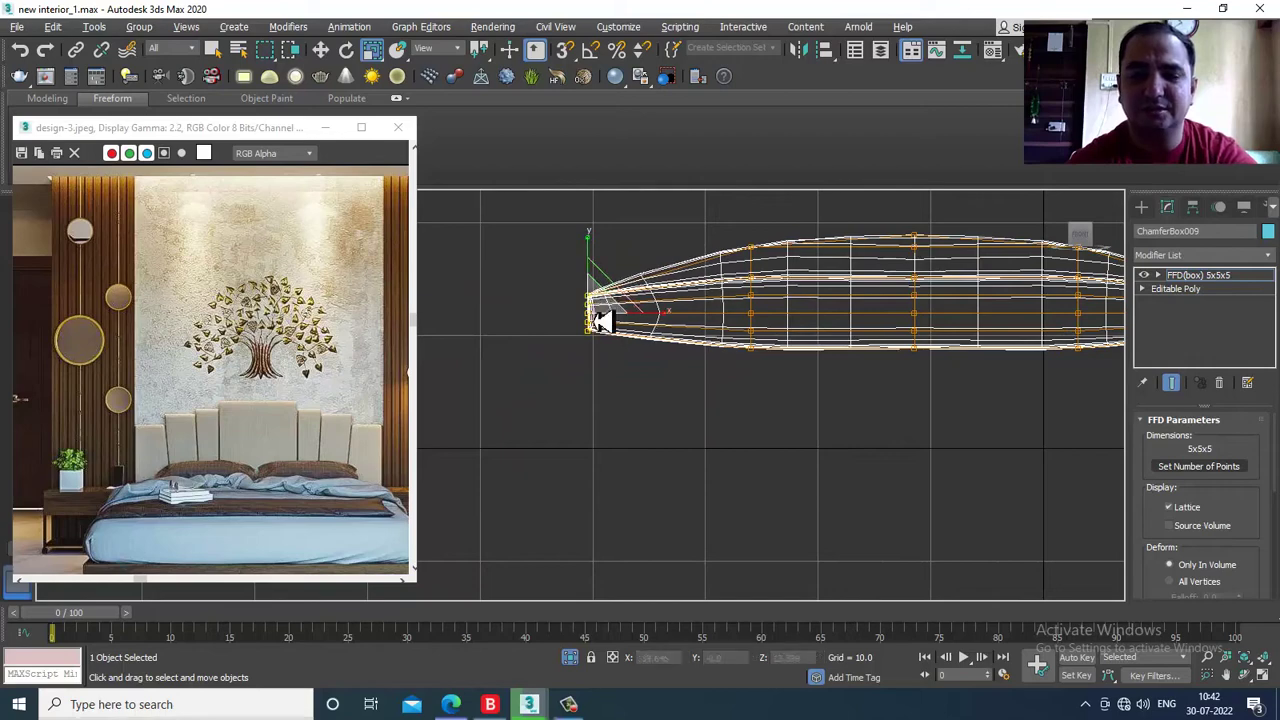
- In the Left view, scale down the height of the FFD control points along the pillow's front edge
key("alt+w")
key("alt+w")
middle_click_drag(888, 357, 675, 357)
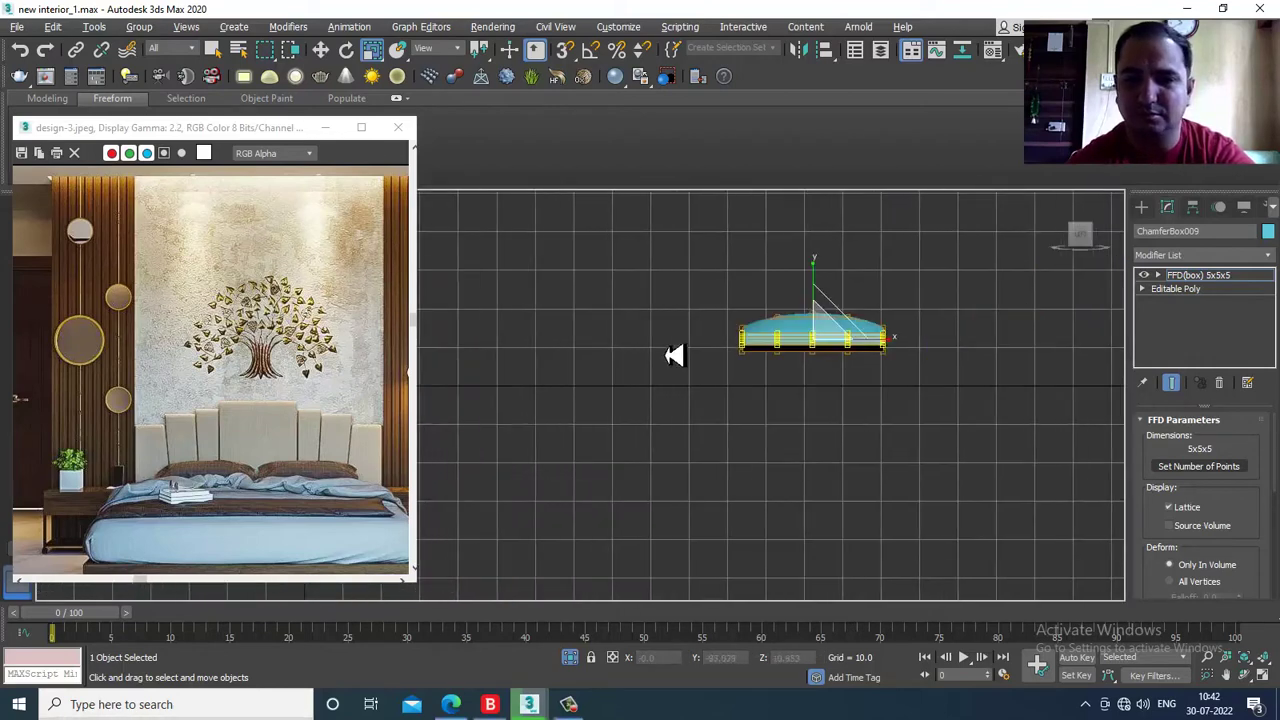
scroll(758, 337, "up", 5)
middle_click_drag(1104, 284, 842, 288)
left_click_drag(902, 447, 895, 440)
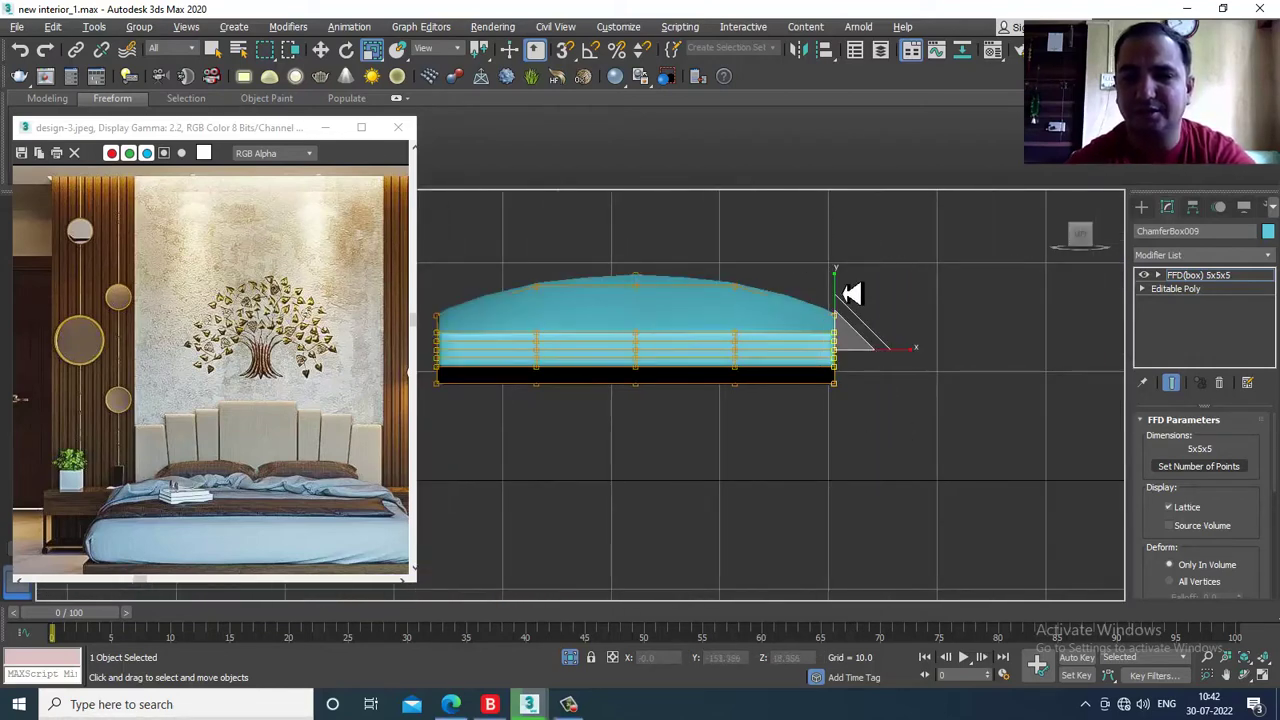
left_click_drag(857, 294, 850, 323)
key("w")
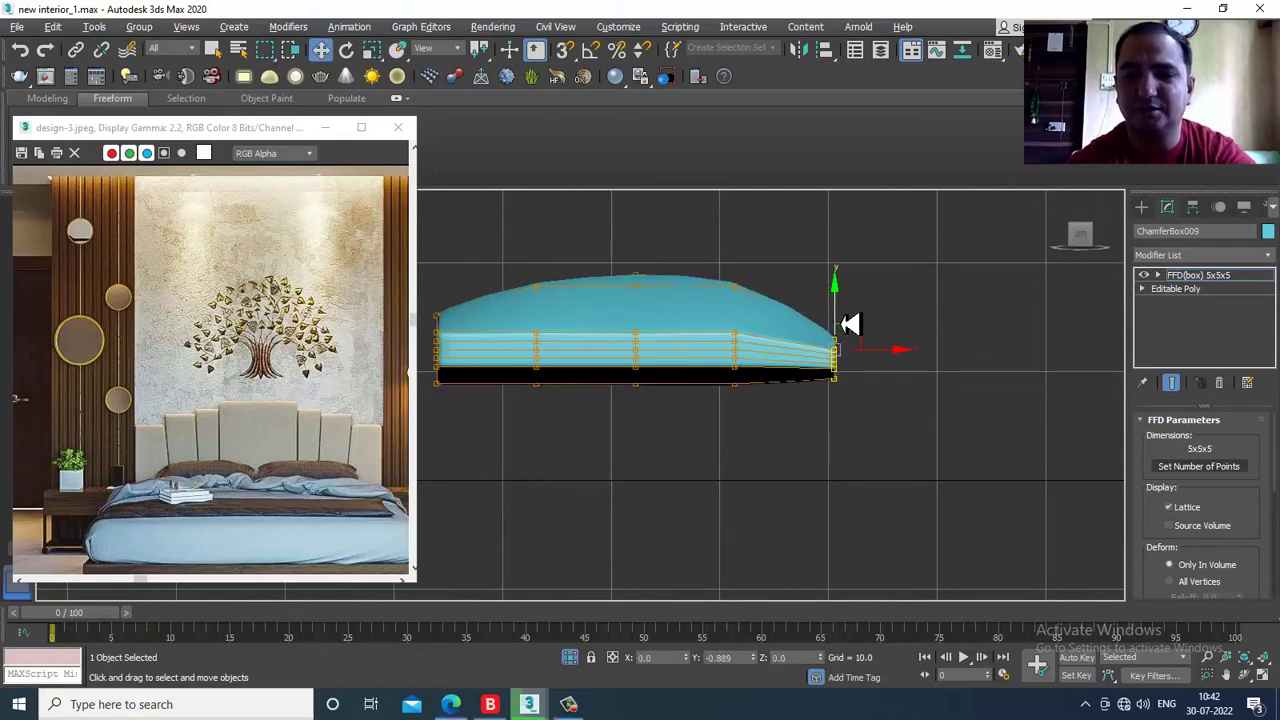
- Scale the FFD control points along the pillow's back edge to 62% of their height
middle_click_drag(614, 375, 711, 320)
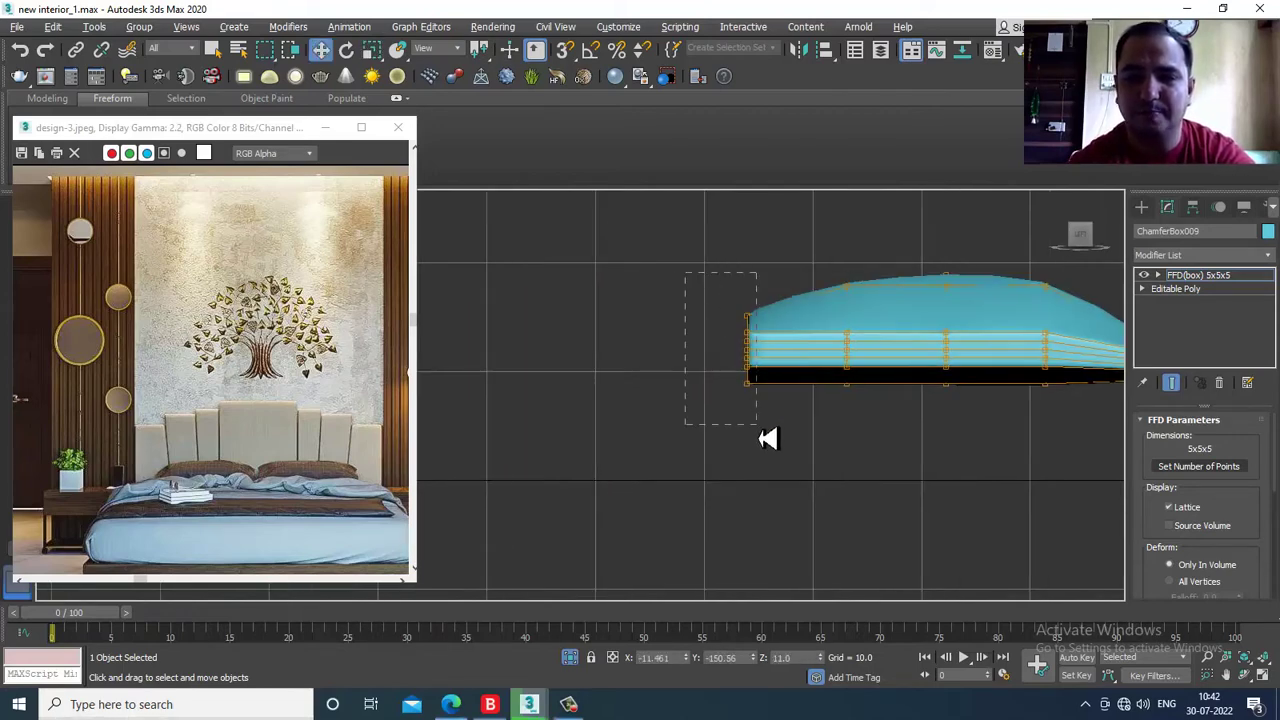
key("r")
left_click_drag(760, 290, 766, 327)
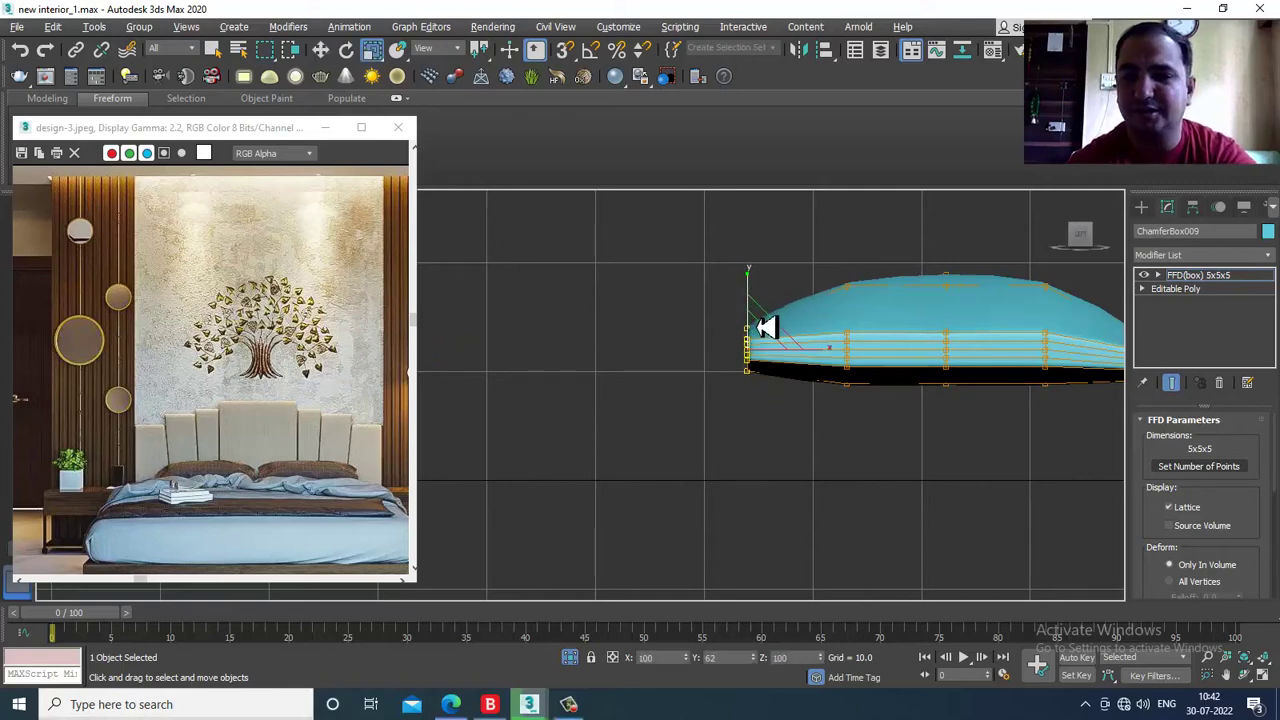
scroll(780, 346, "up", 2)
middle_click_drag(743, 329, 549, 306)
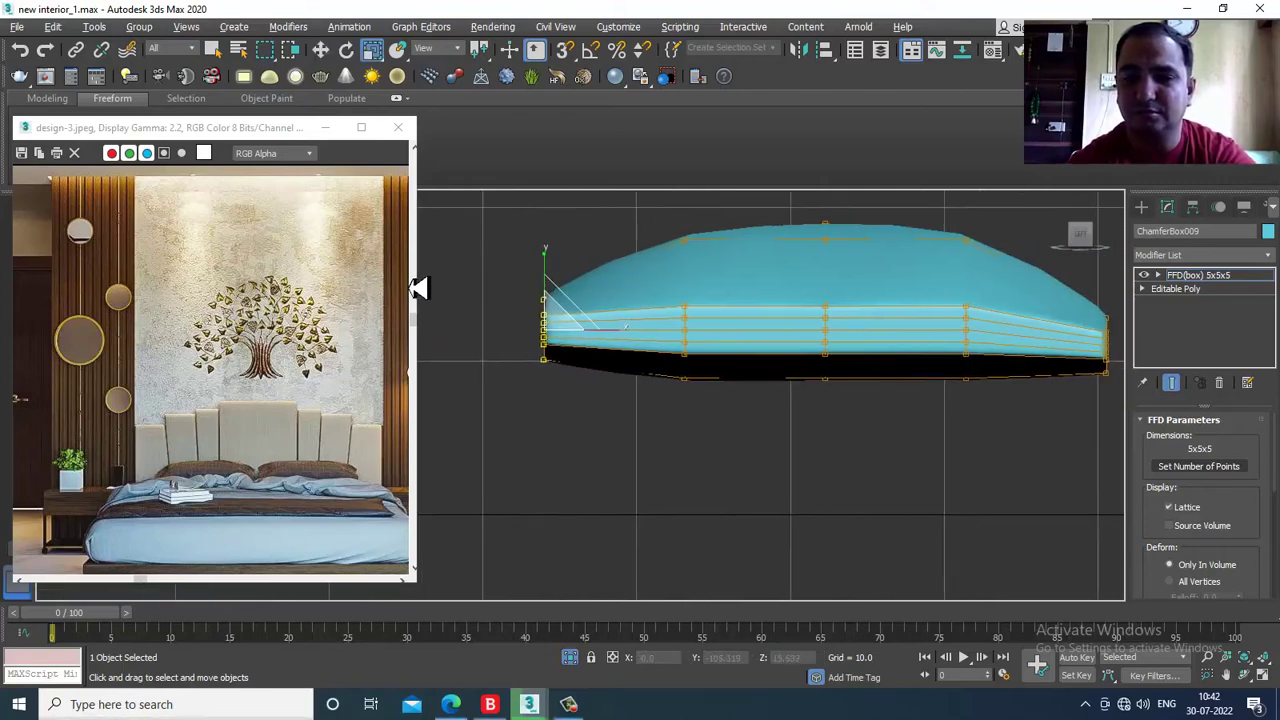
- Move the FFD control points along the pillow's back edge down about 1.15 units and convert the pillow to an editable poly
key("w")
left_click_drag(553, 297, 565, 316)
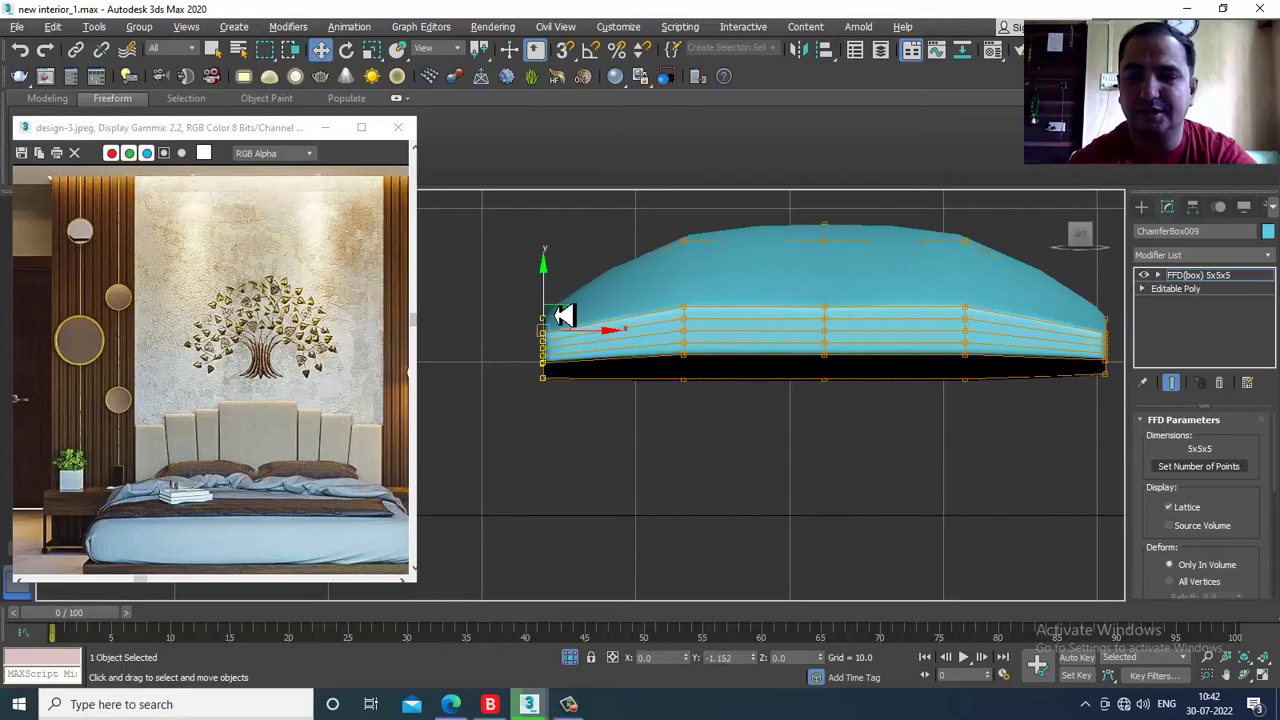
key("alt+w")
middle_click(966, 494)
key("alt+w")
middle_click_drag(920, 458, 824, 388, "alt")
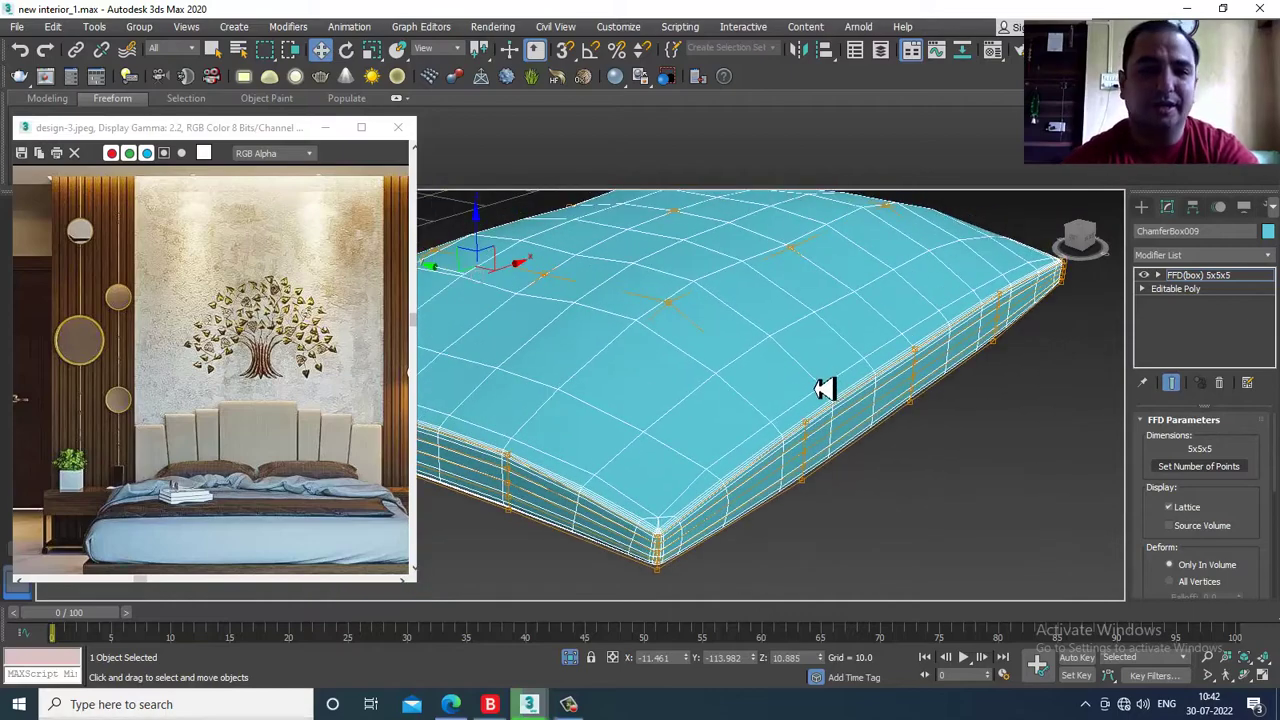
right_click(752, 305)
left_click(905, 476)
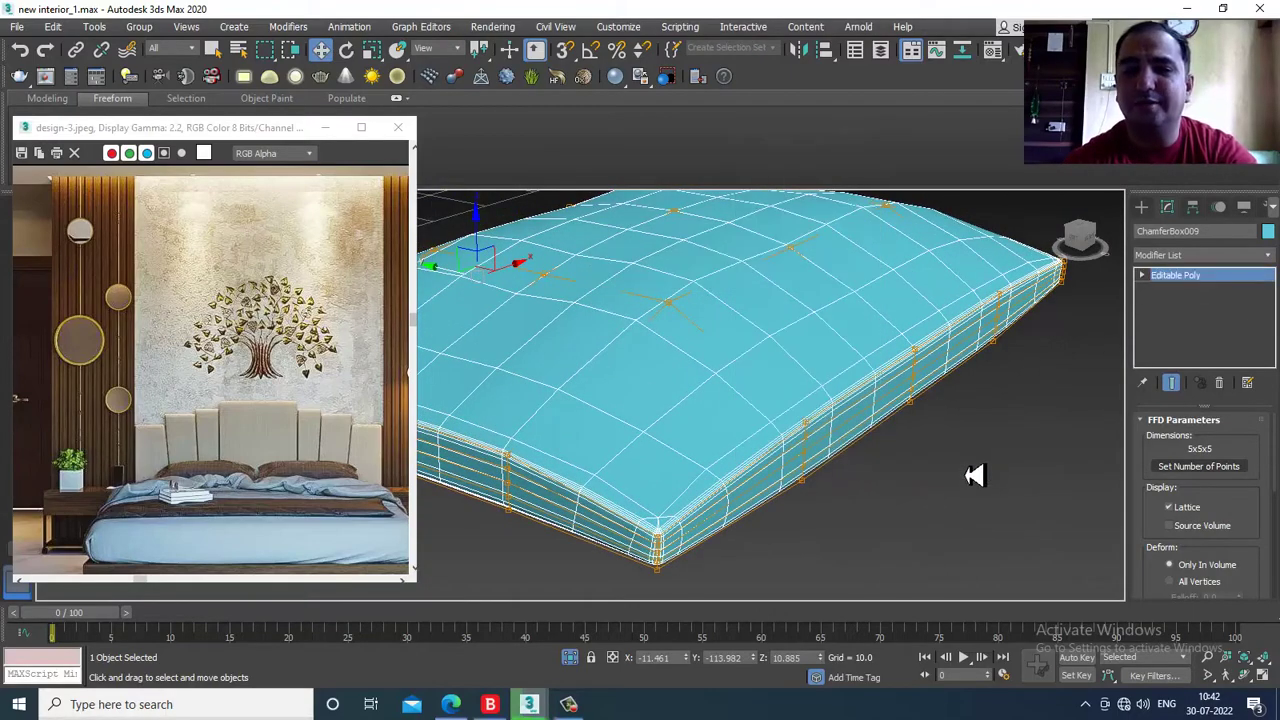
- In the Top view, pull the pillow's four corners outward with the Shift brush of Paint Deform
key("alt+w")
right_click(512, 290)
key("alt+w")
key("z")
scroll(705, 328, "down", 3)
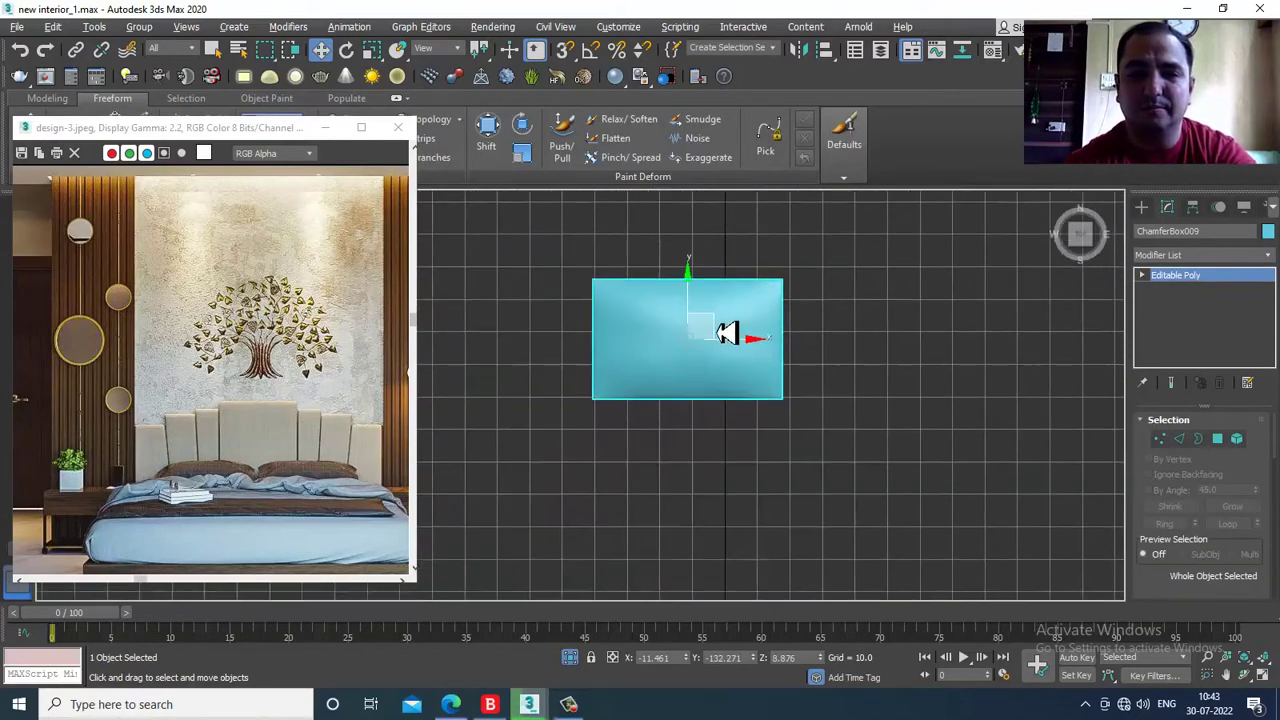
scroll(715, 348, "up", 1)
left_click(486, 138)
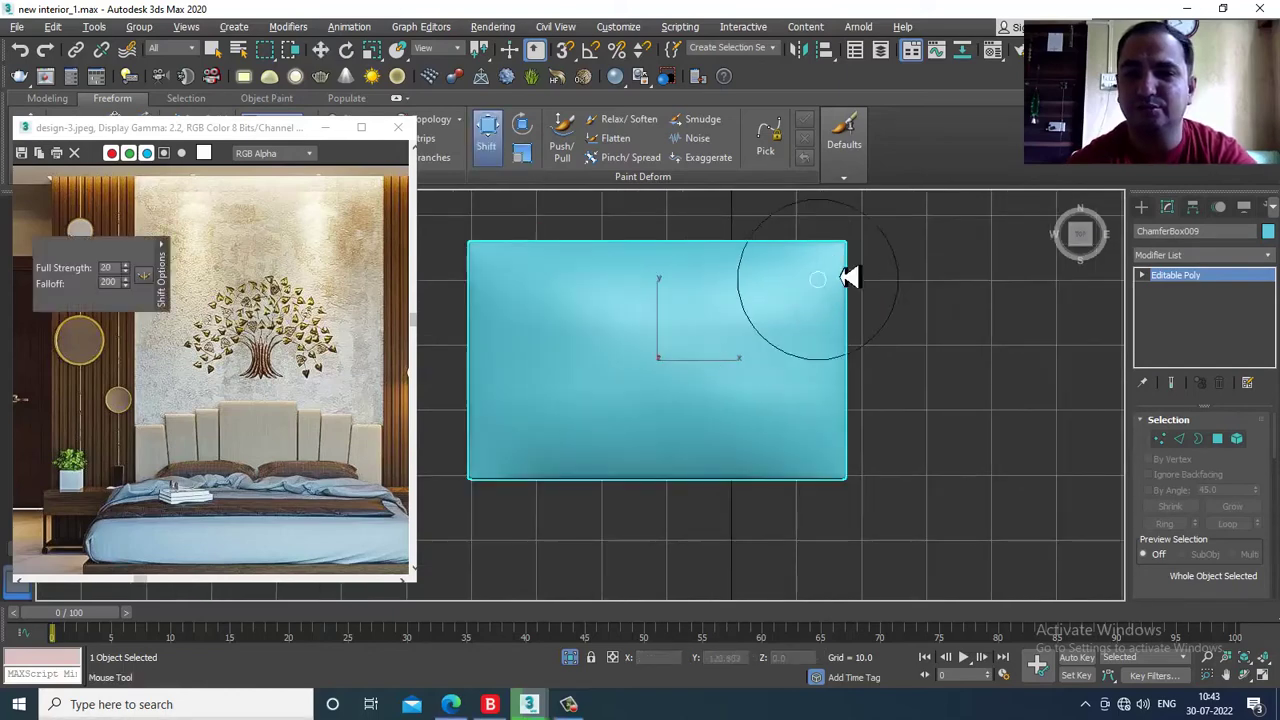
left_click_drag(857, 263, 862, 250)
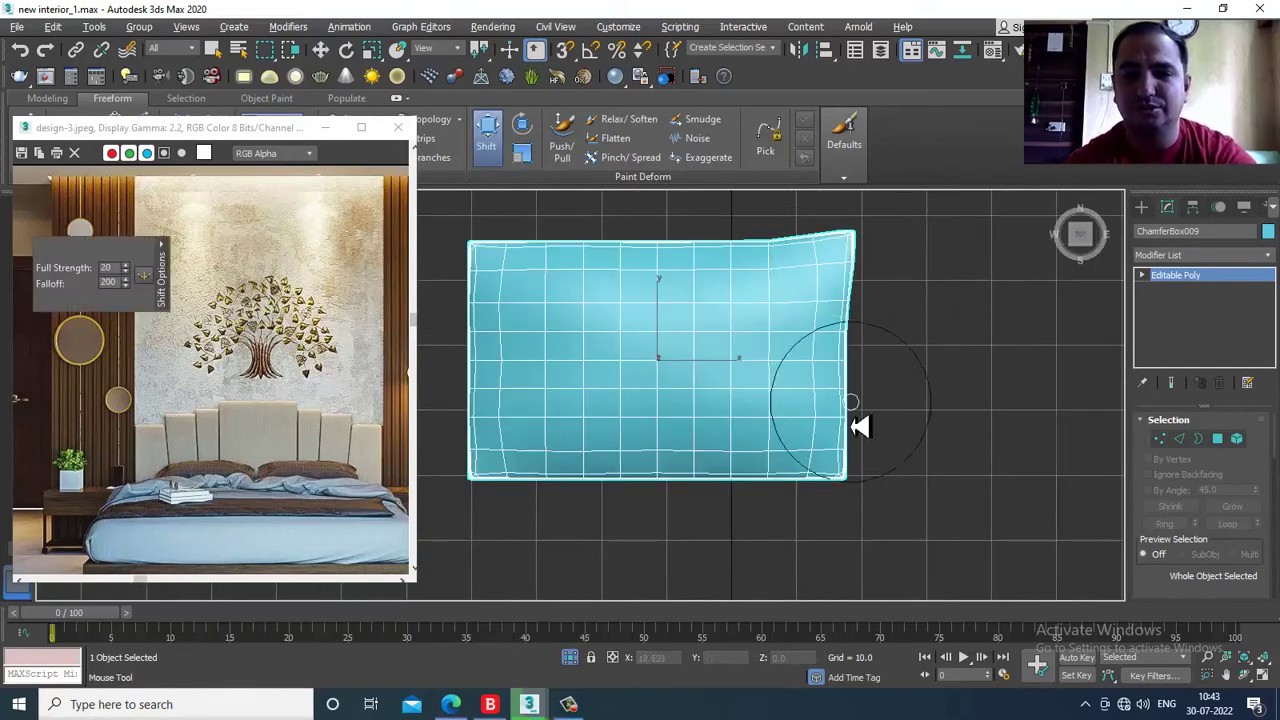
left_click_drag(848, 481, 863, 494)
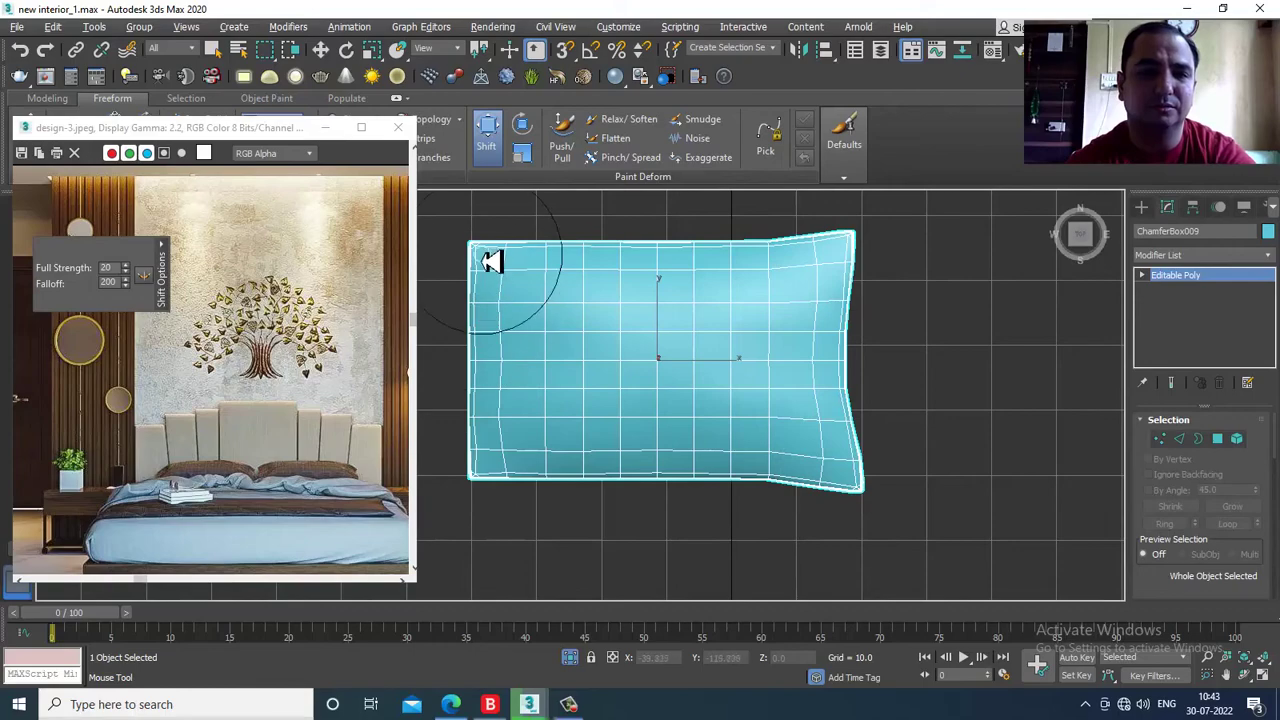
left_click_drag(489, 263, 480, 246)
left_click_drag(478, 494, 456, 512)
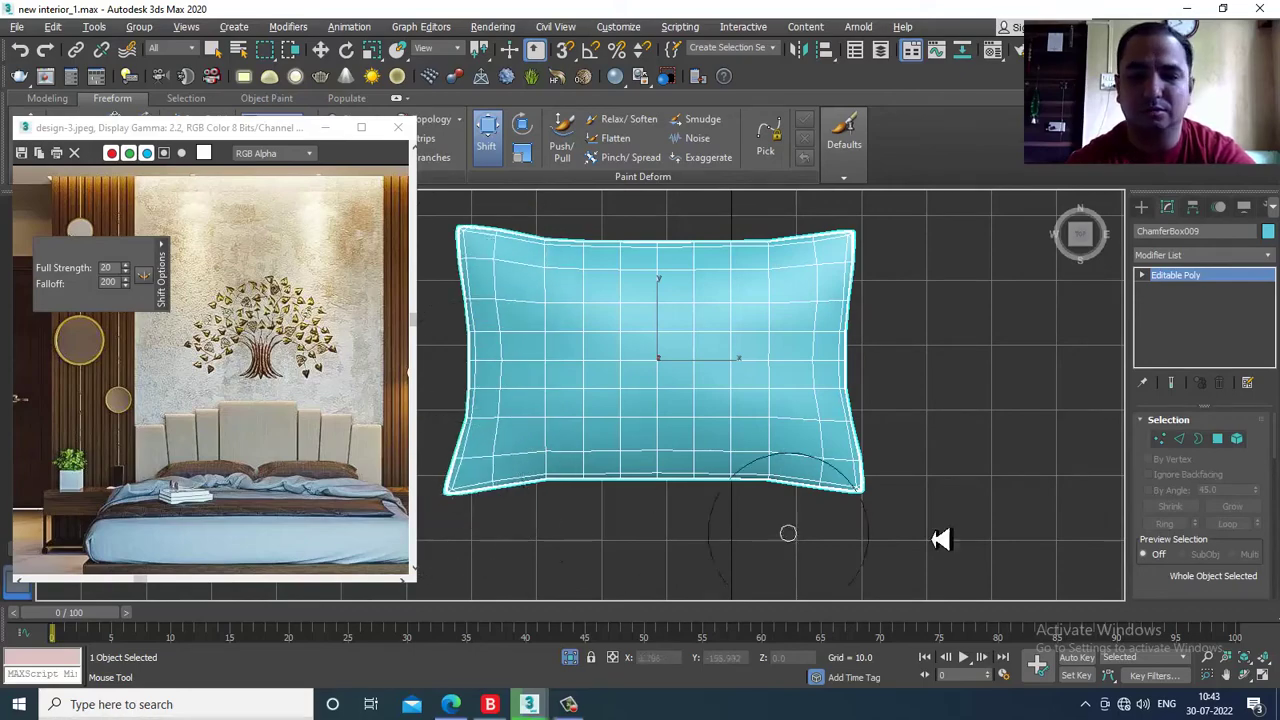
- Add a TurboSmooth modifier to the pillow
key("alt+w")
middle_click(1000, 500)
key("alt+w")
key("w")
scroll(892, 486, "down", 4)
scroll(820, 457, "down", 2)
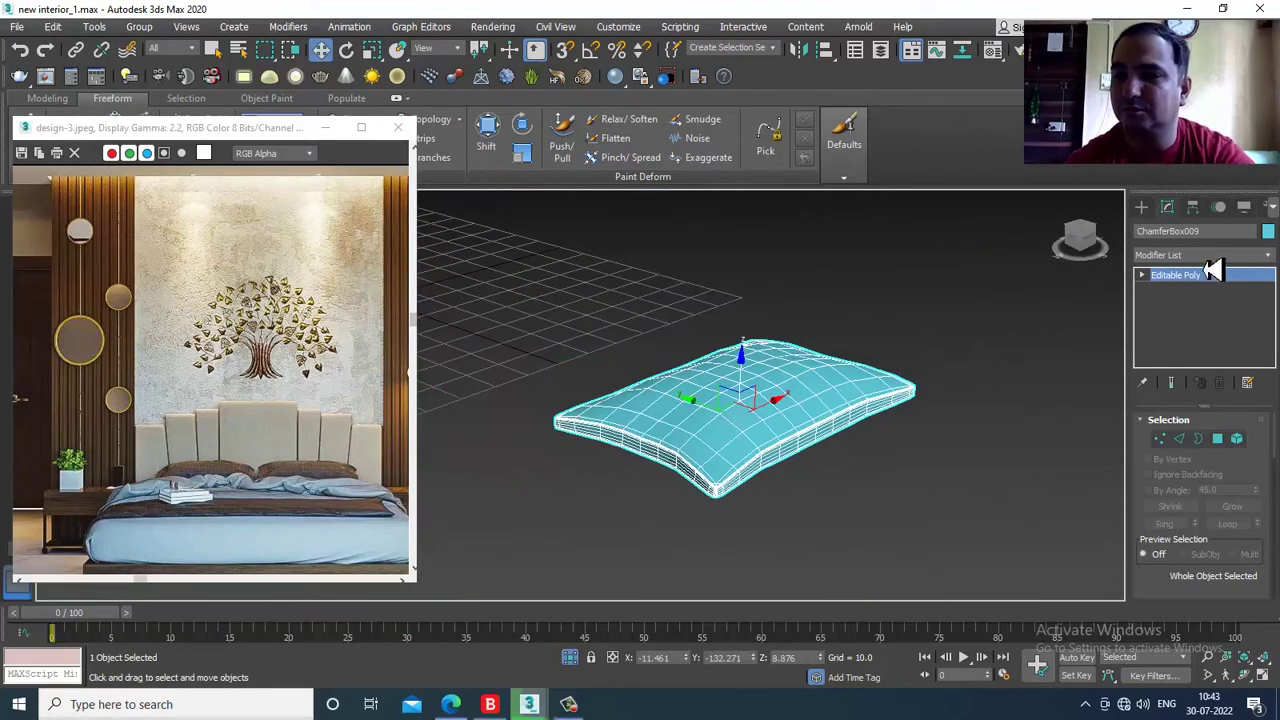
left_click(1200, 255)
key("t")
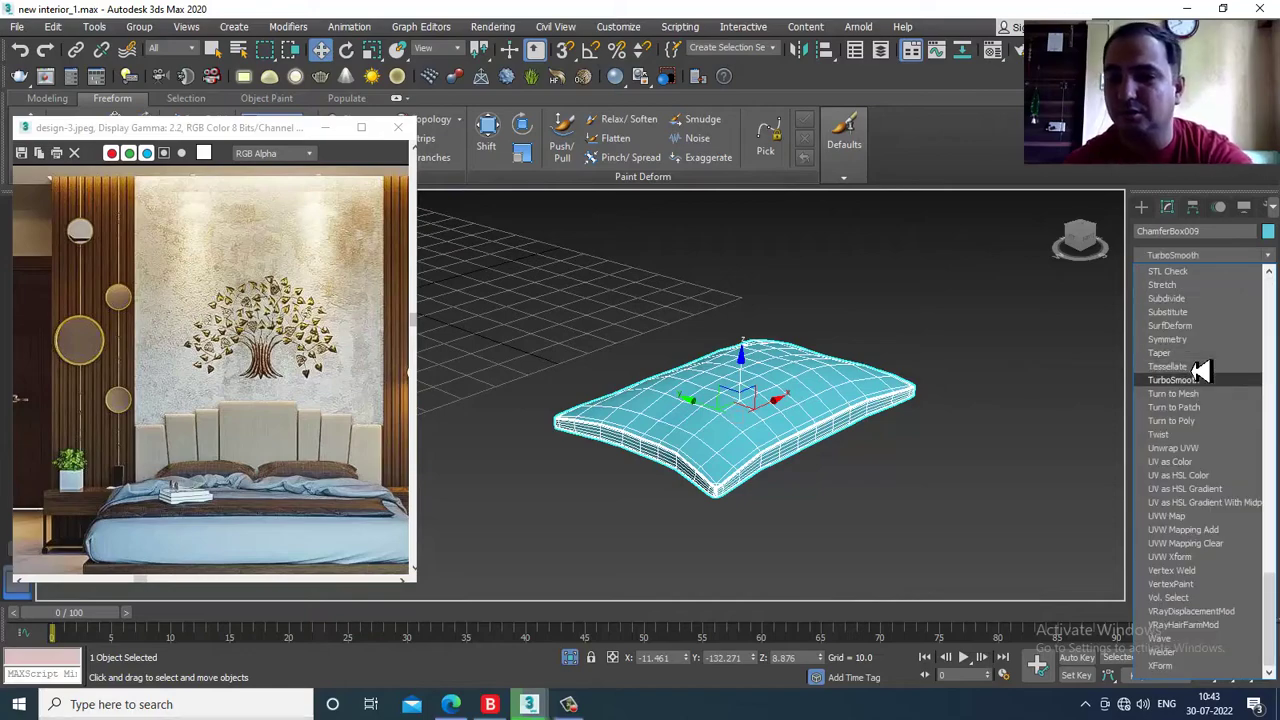
key("Return")
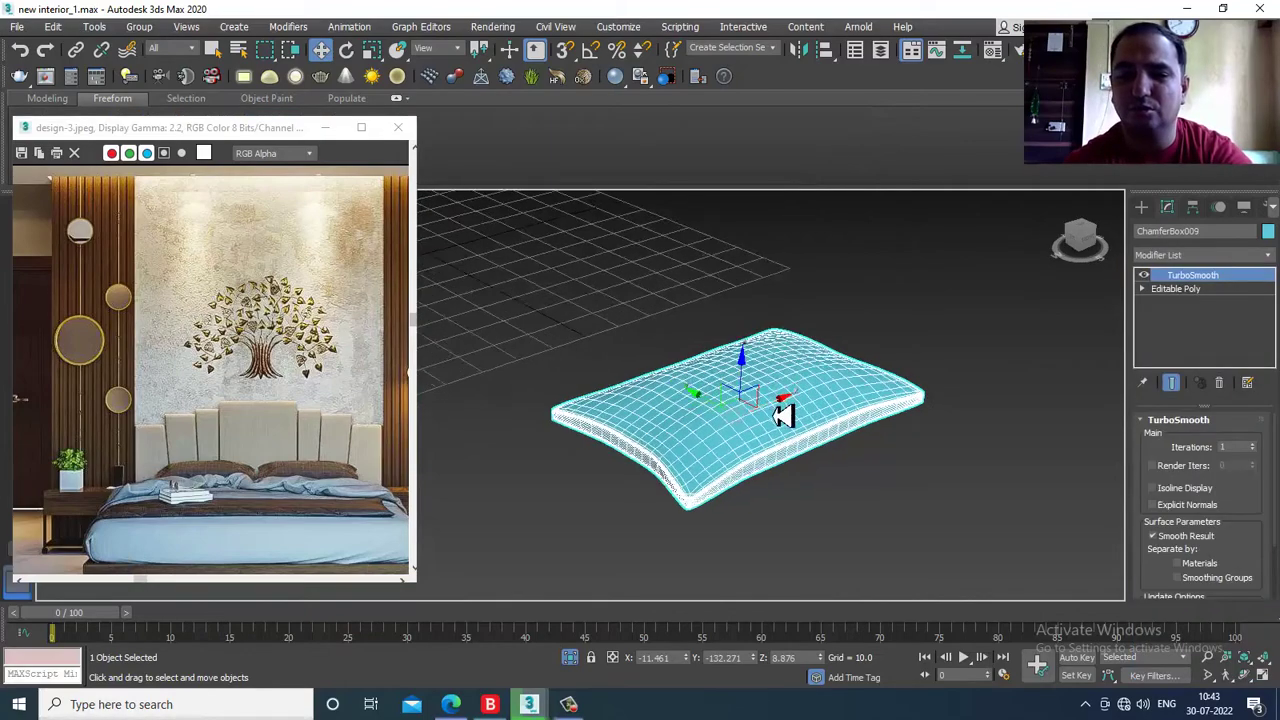
- Collapse the pillow's TurboSmooth modifier by converting the pillow to an editable poly
scroll(840, 363, "up", 3)
middle_click_drag(840, 363, 883, 362)
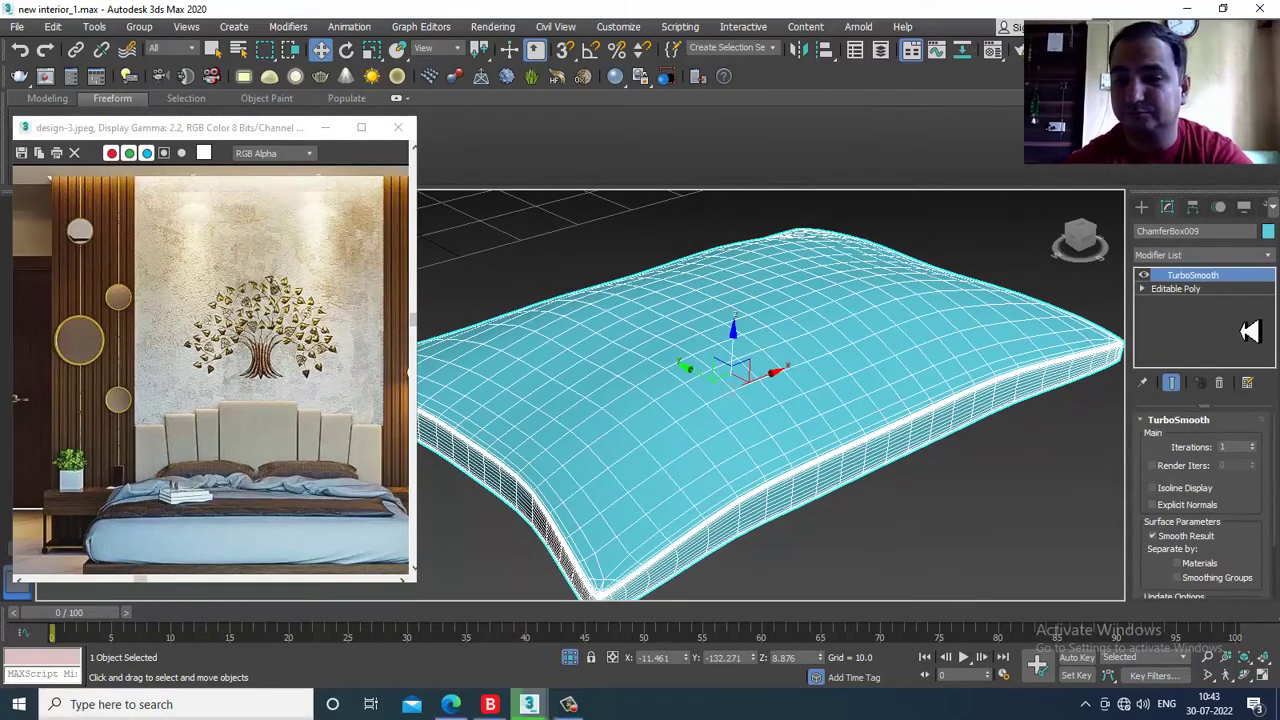
right_click(684, 315)
mouse_move(808, 474)
left_click(900, 482)
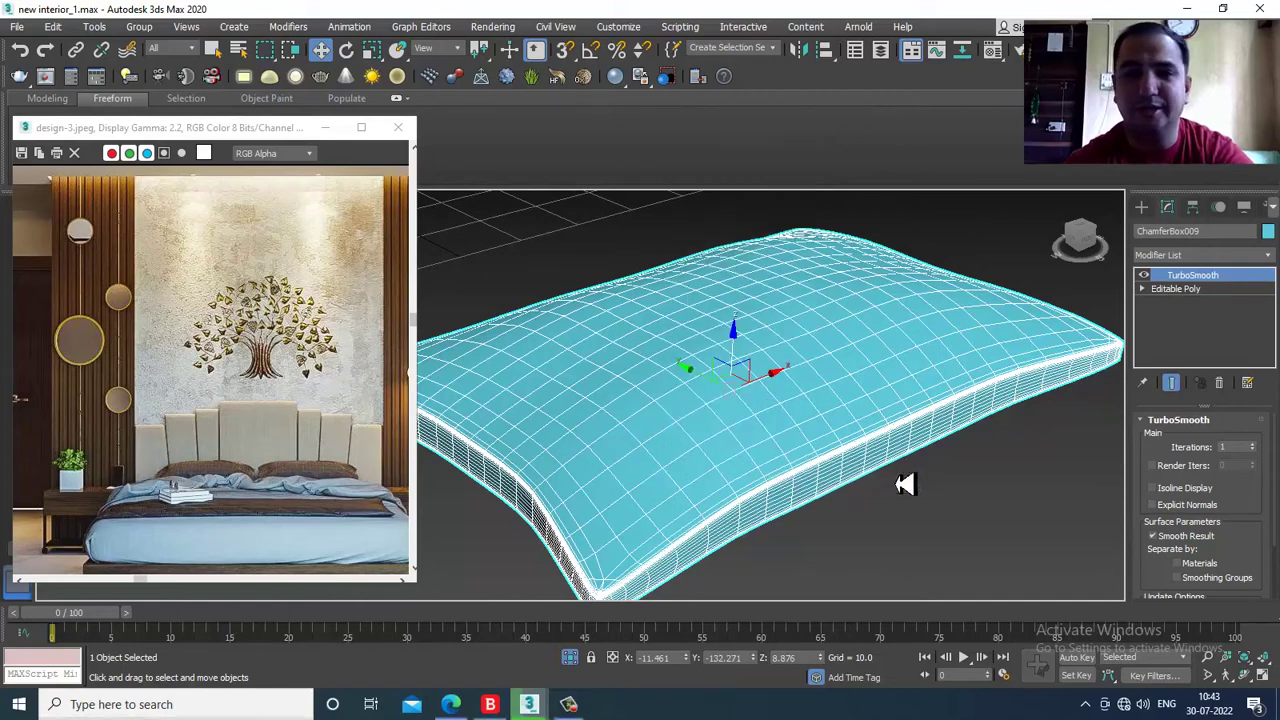
- Smooth the pillow's side edges all around with the Relax/Soften brush of Paint Deform at size 20 and strength 1
left_click(112, 98)
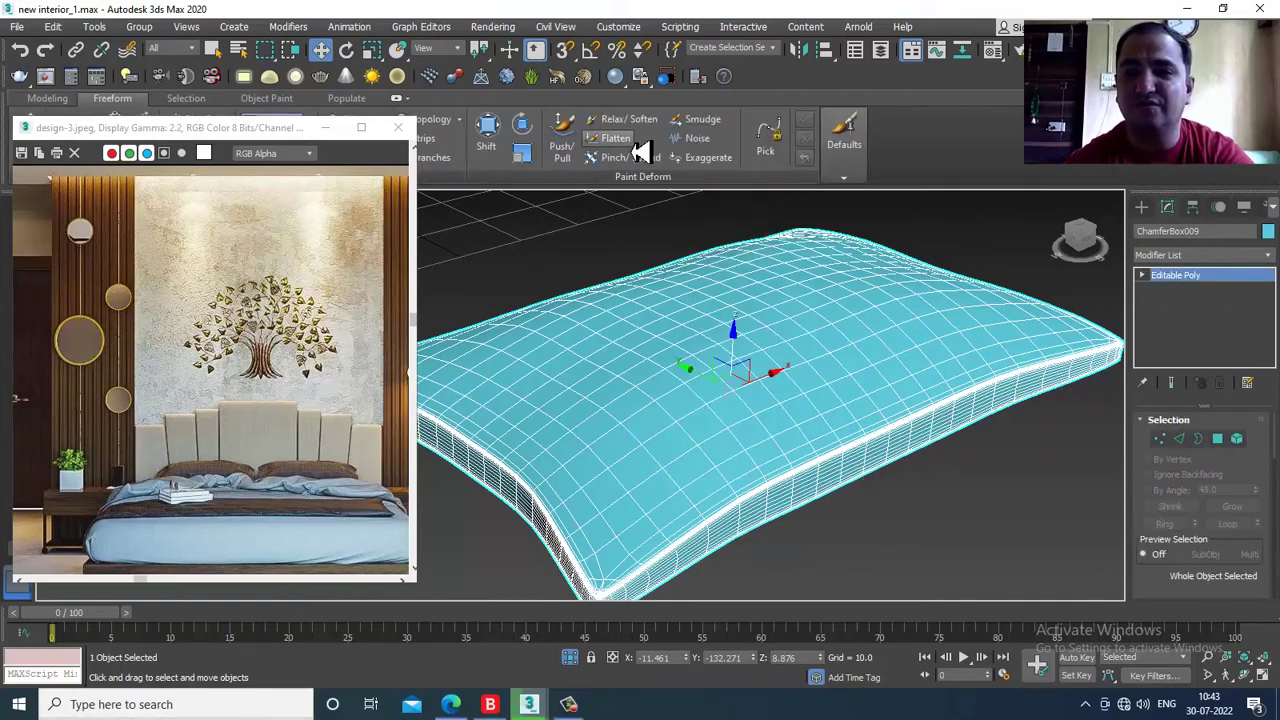
left_click(625, 119)
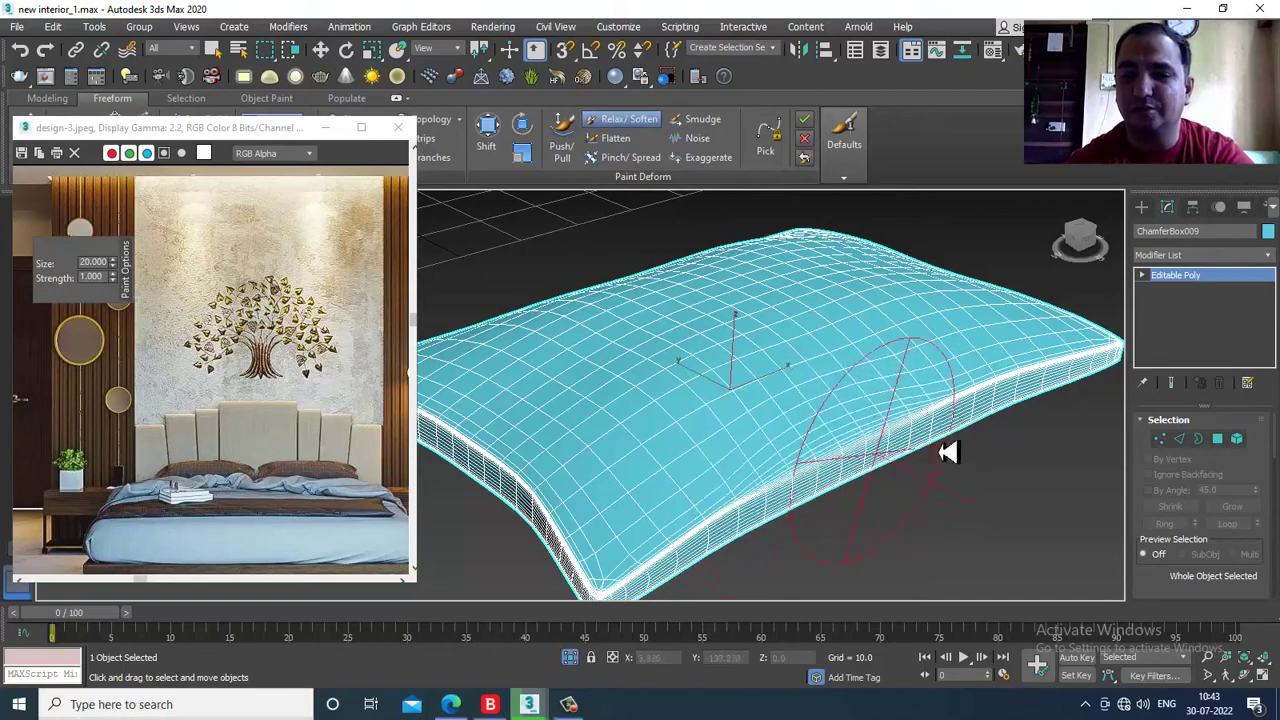
mouse_move(651, 603)
left_mouse_down()
mouse_move(643, 586)
mouse_move(763, 543)
left_mouse_up()
mouse_move(935, 500)
left_mouse_down()
mouse_move(880, 450)
mouse_move(1023, 391)
mouse_move(748, 508)
left_mouse_up()
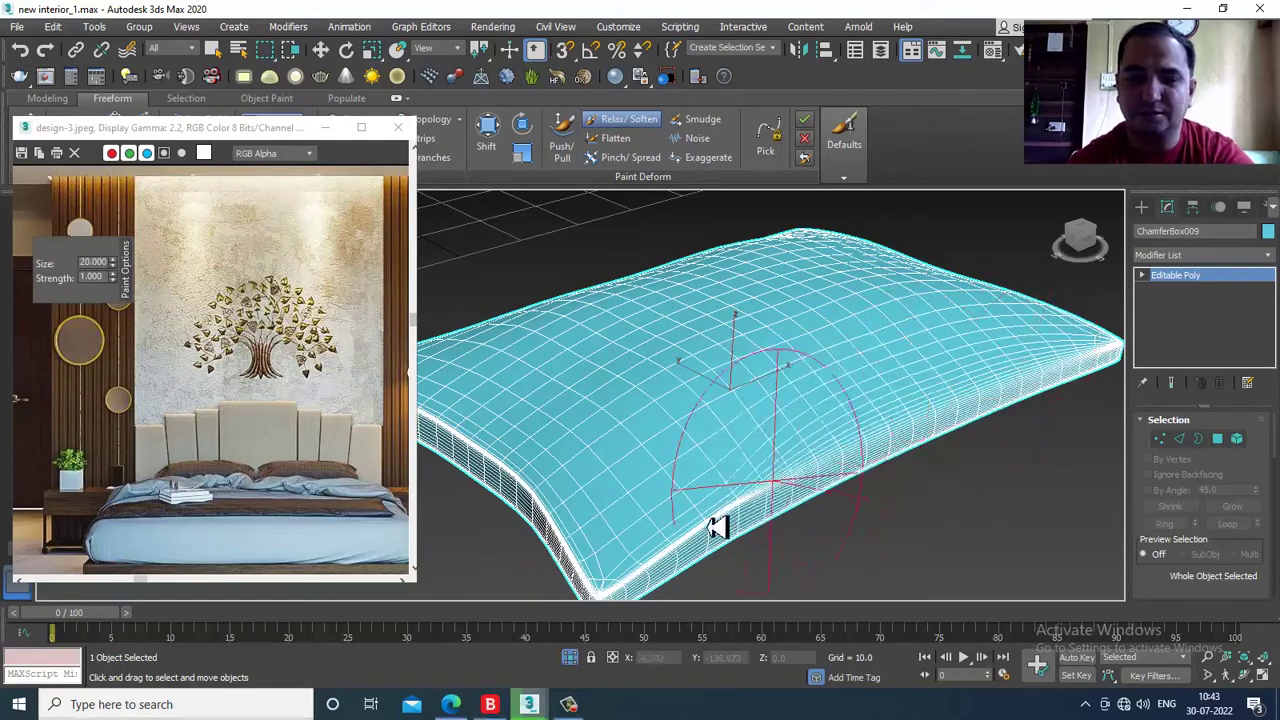
scroll(609, 523, "down", 4)
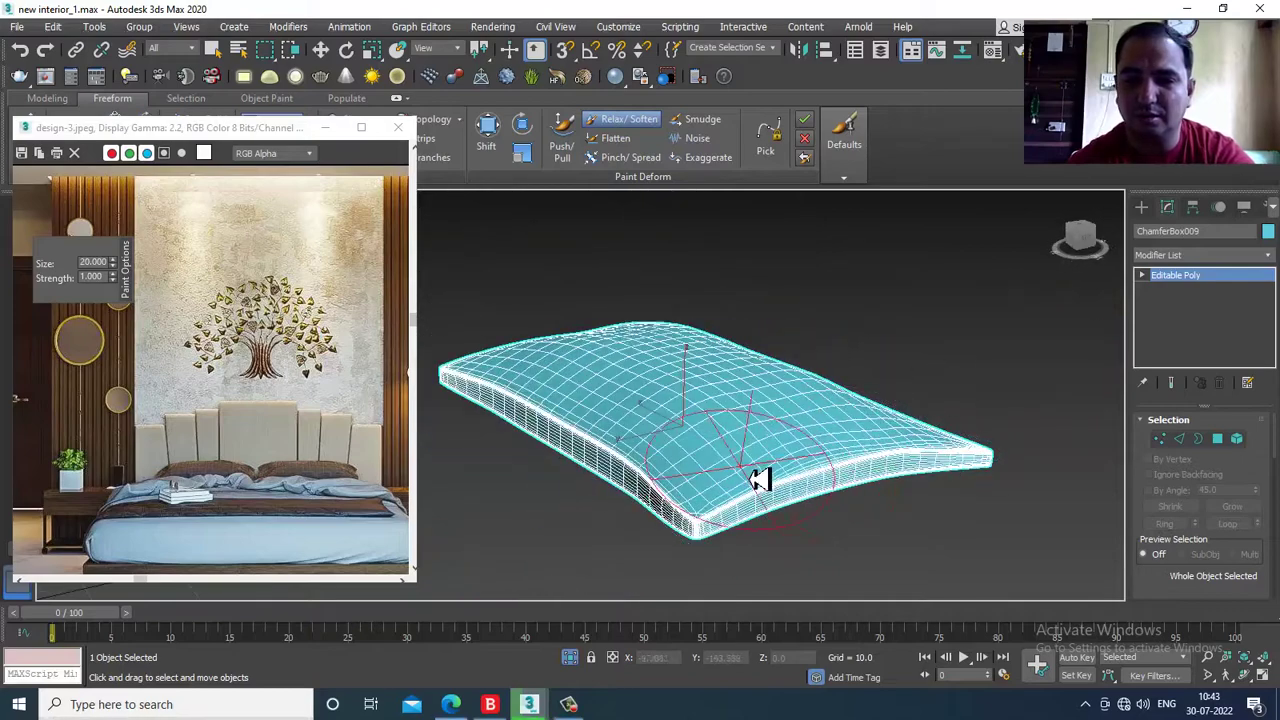
mouse_move(890, 467)
middle_mouse_down("alt")
mouse_move(894, 486)
mouse_move(749, 508)
mouse_move(892, 490)
middle_mouse_up("alt")
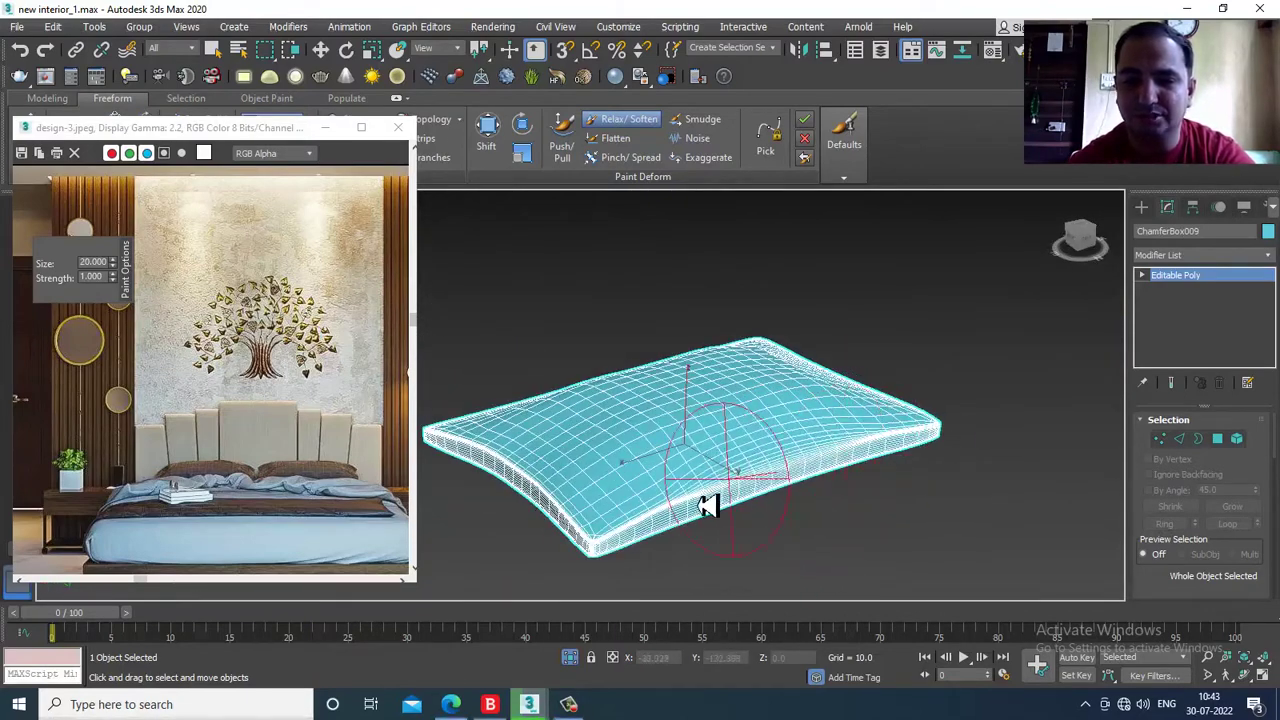
middle_click_drag(773, 482, 817, 465, "alt")
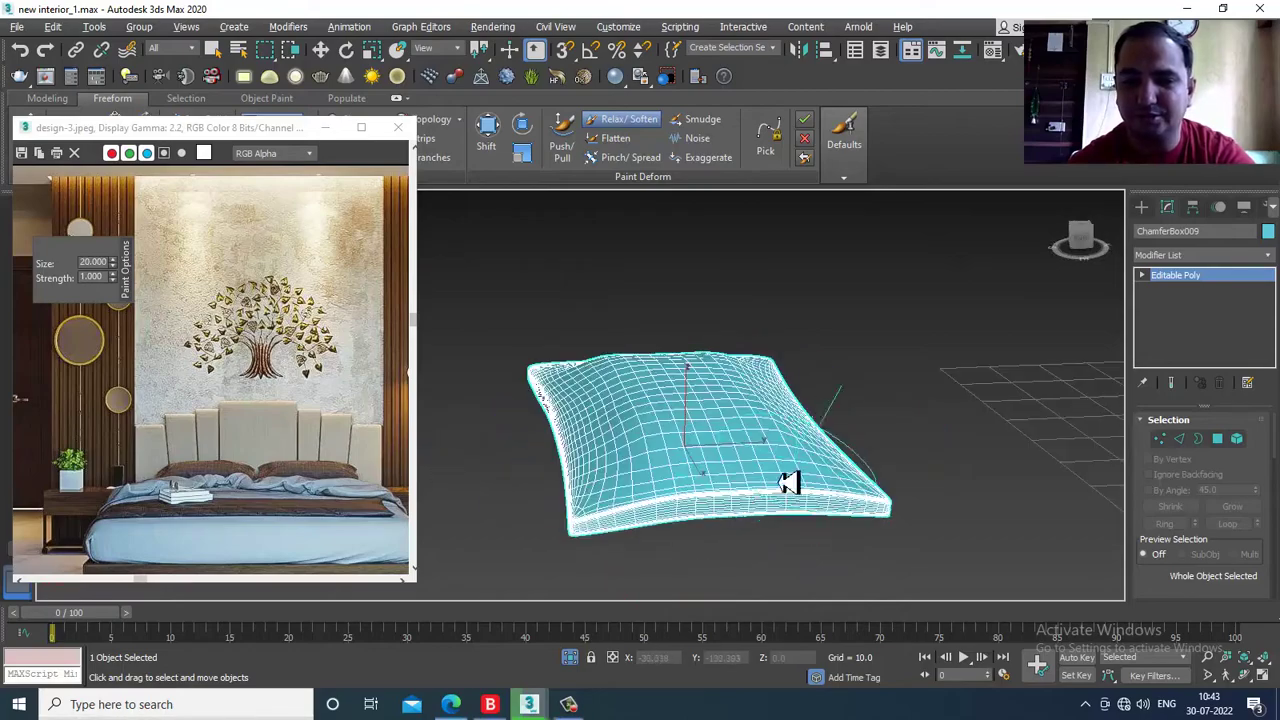
mouse_move(752, 495)
middle_mouse_down("alt")
mouse_move(937, 529)
mouse_move(903, 466)
mouse_move(923, 531)
mouse_move(943, 418)
mouse_move(777, 400)
mouse_move(752, 415)
mouse_move(737, 491)
mouse_move(769, 457)
middle_mouse_up("alt")
key("w")
- Bring the hidden bedroom objects back and move the pillow onto the mattress in front of the headboard
right_click(930, 280)
left_click(997, 154)
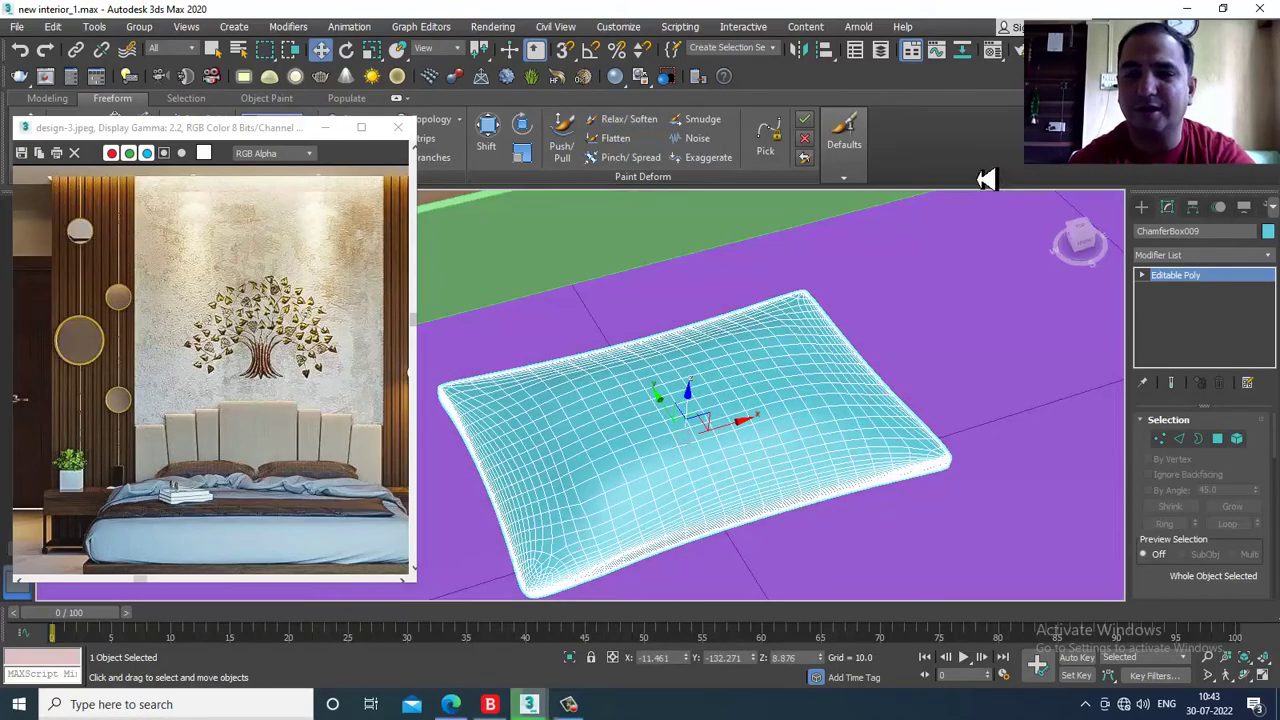
scroll(794, 423, "down", 5)
left_click_drag(770, 393, 669, 284)
middle_click_drag(669, 284, 745, 383, "alt")
scroll(786, 417, "up", 3)
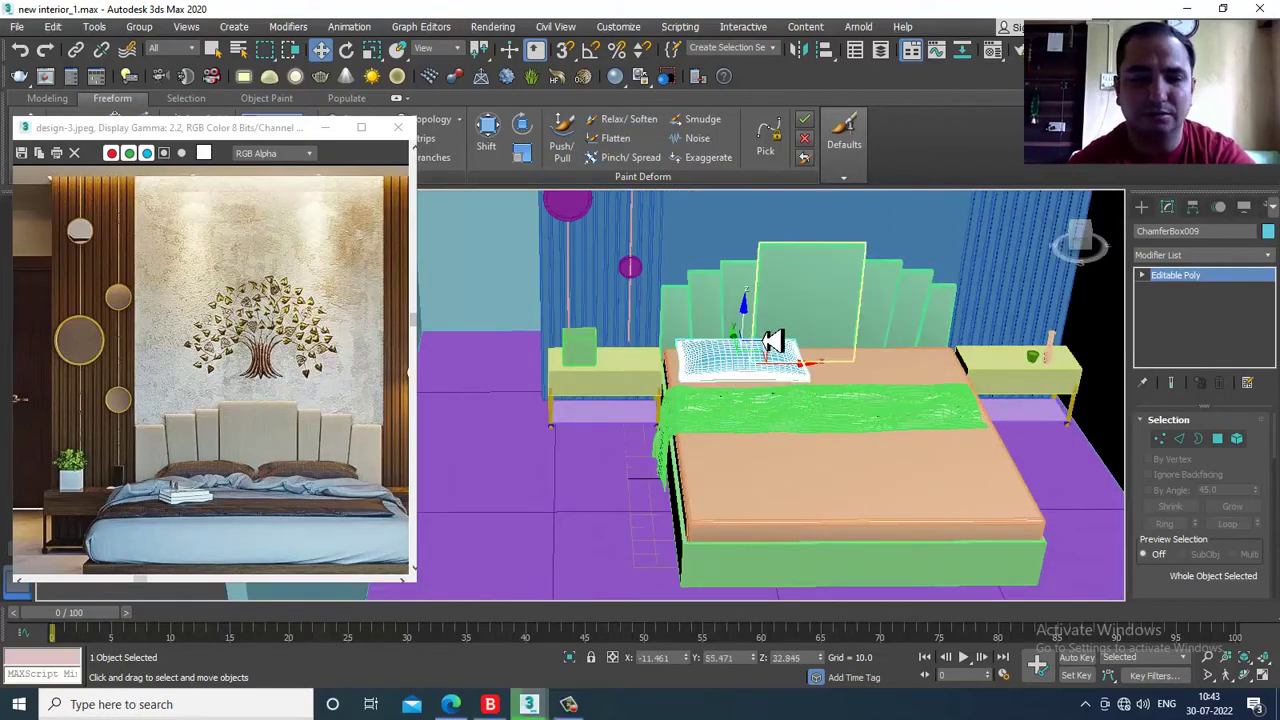
- Adjust the pillow's position on the left half of the mattress to about Y 49.5 and Z 32.8, near the bed's side edge
scroll(773, 340, "up", 5)
scroll(750, 370, "down", 6)
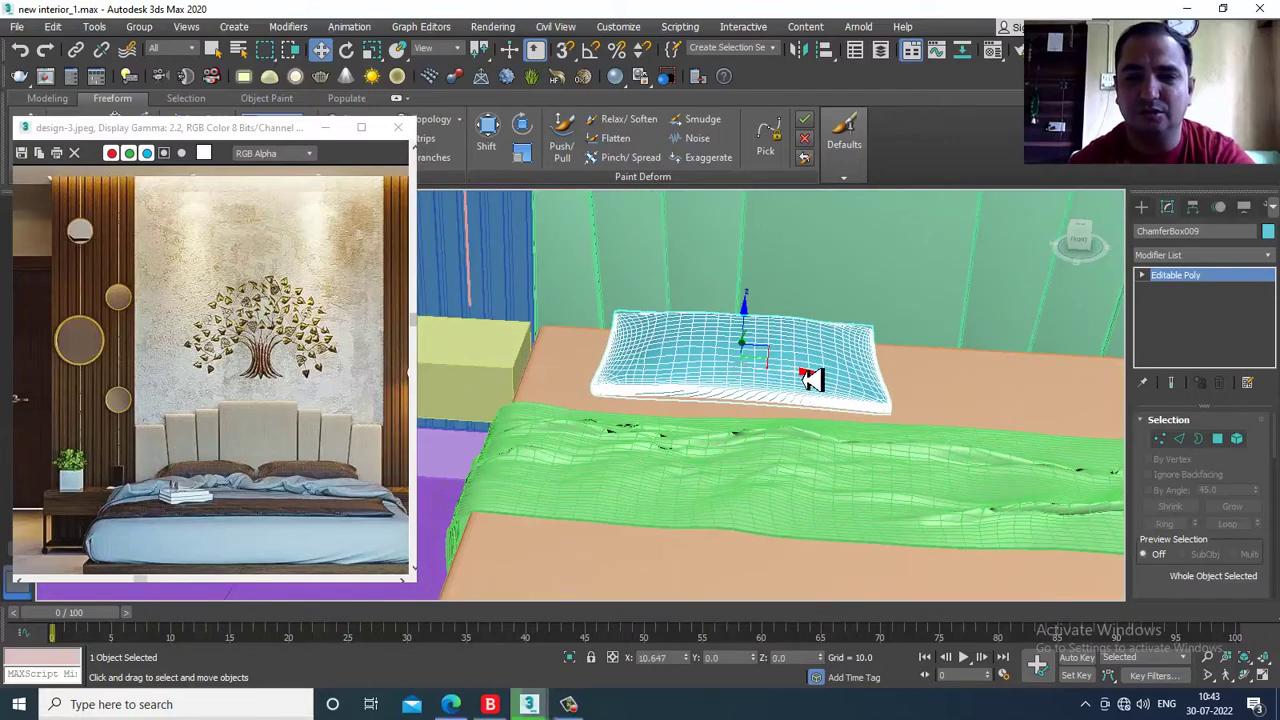
mouse_move(820, 374)
middle_mouse_down("alt")
mouse_move(749, 437)
mouse_move(820, 385)
middle_mouse_up("alt")
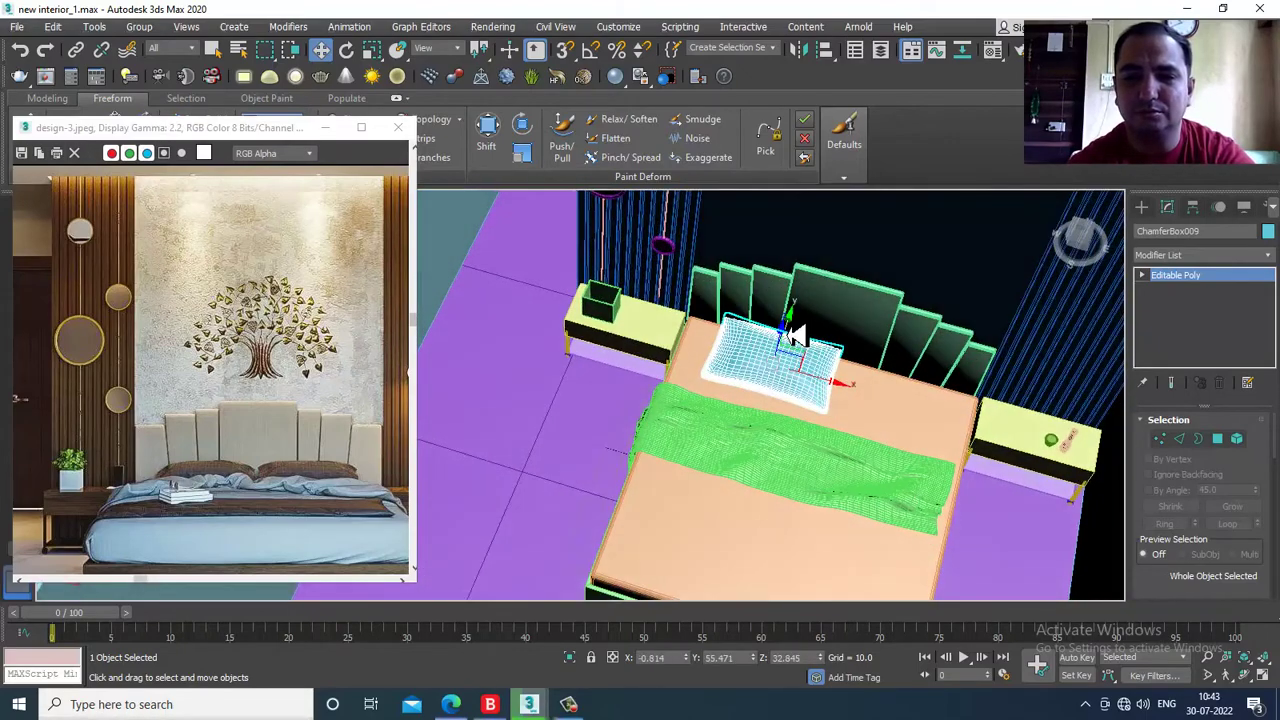
middle_click_drag(790, 340, 837, 366, "alt")
scroll(837, 366, "up", 3)
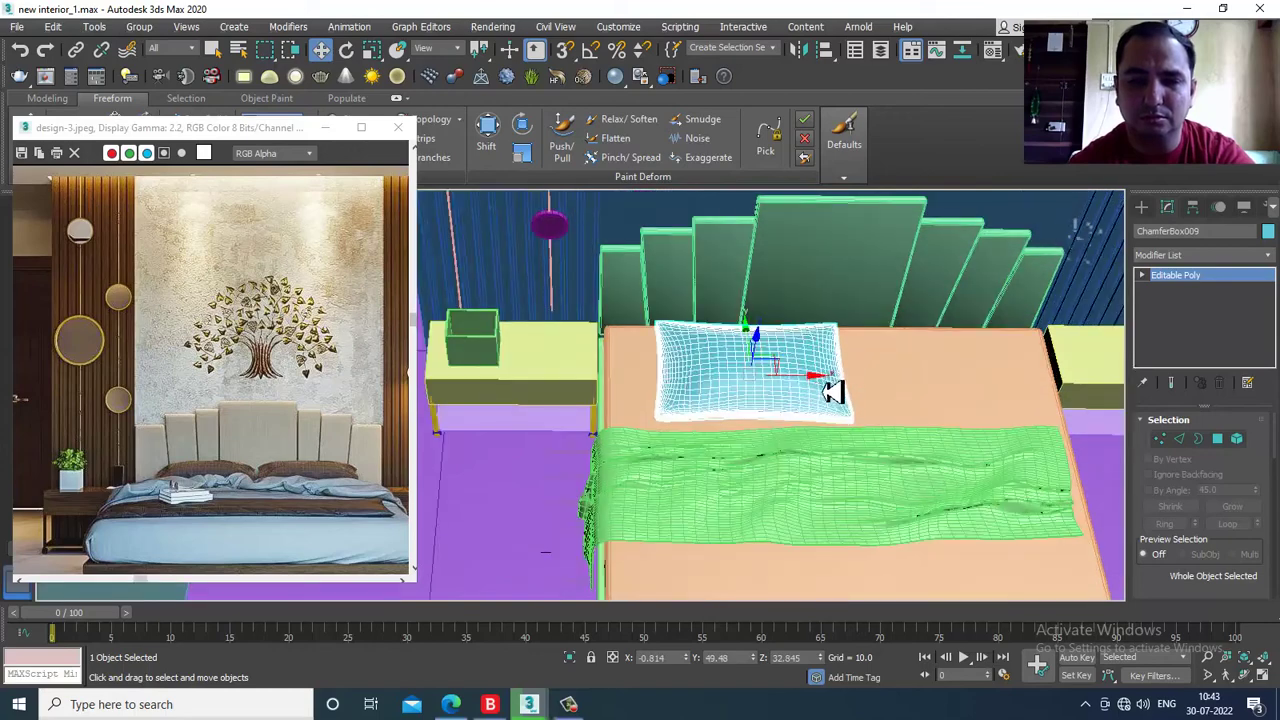
left_click_drag(818, 388, 803, 385)
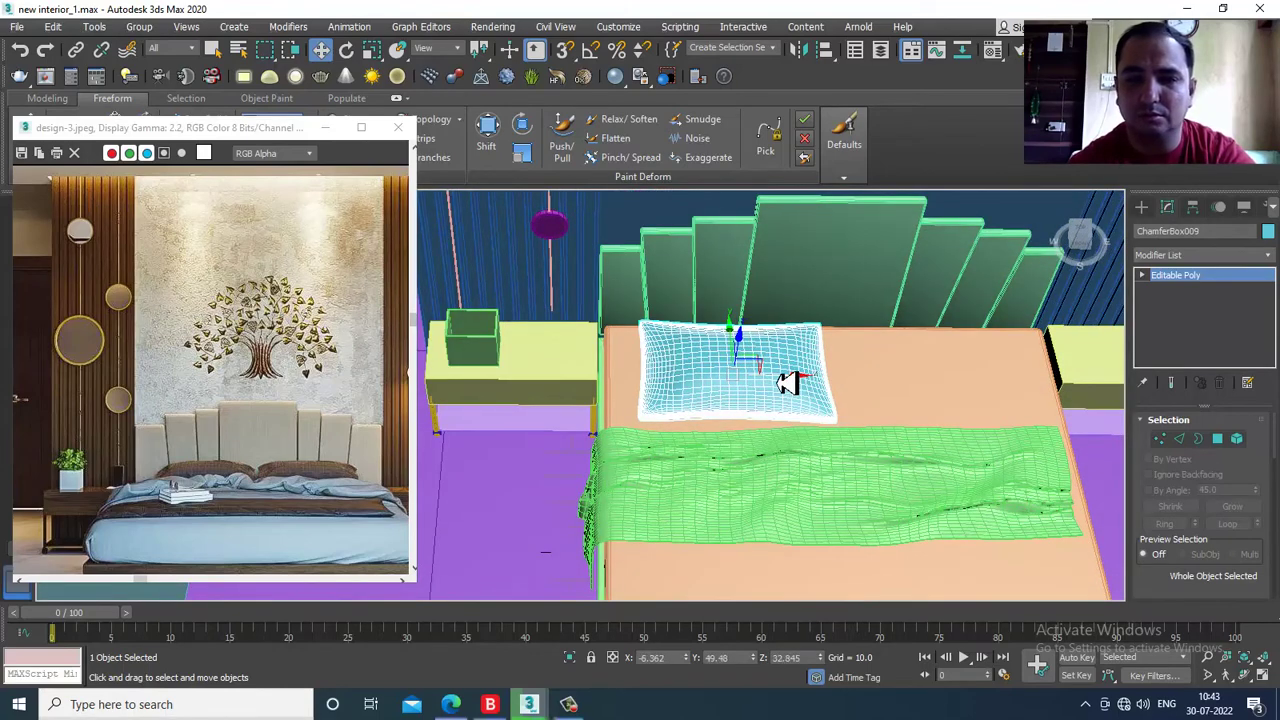
- Clone the pillow along X to the right half of the bed and scale the copy down slightly and uniformly
left_click_drag(990, 390, 986, 384, "shift")
left_click(662, 427)
scroll(910, 425, "down", 3)
middle_click_drag(908, 448, 727, 453, "alt")
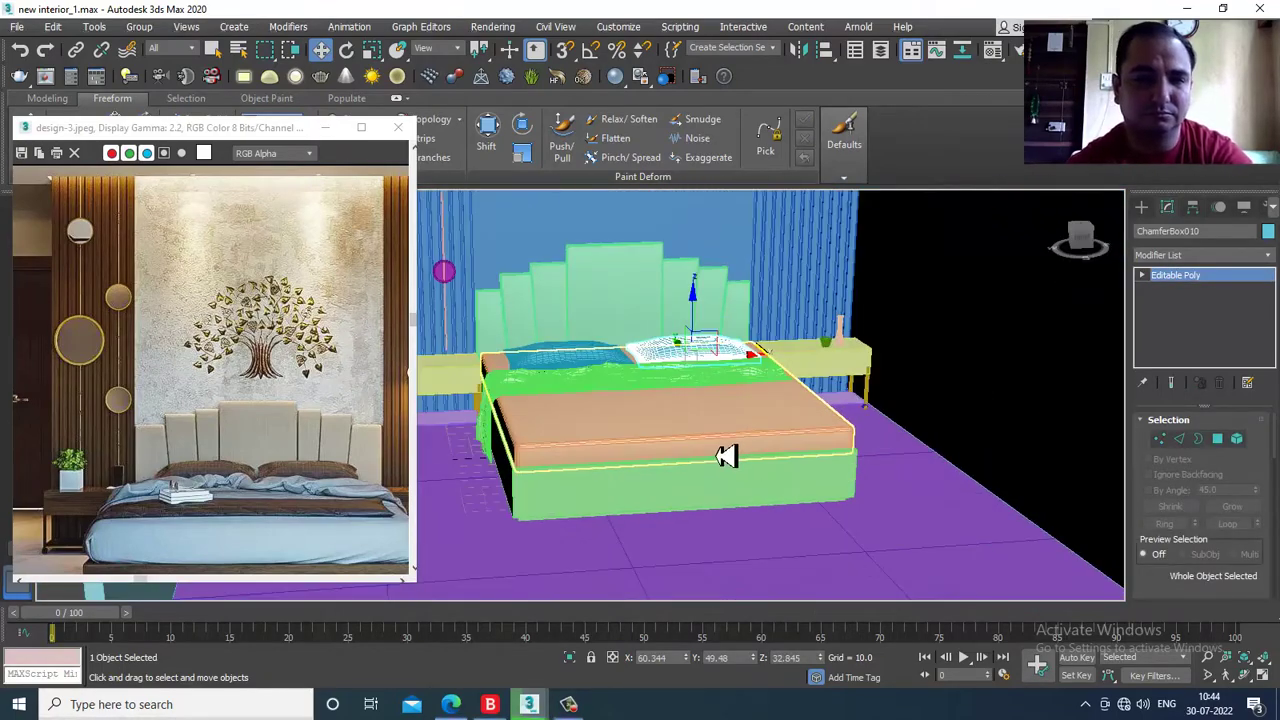
middle_click_drag(686, 393, 688, 437, "alt")
scroll(690, 420, "up", 3)
key("r")
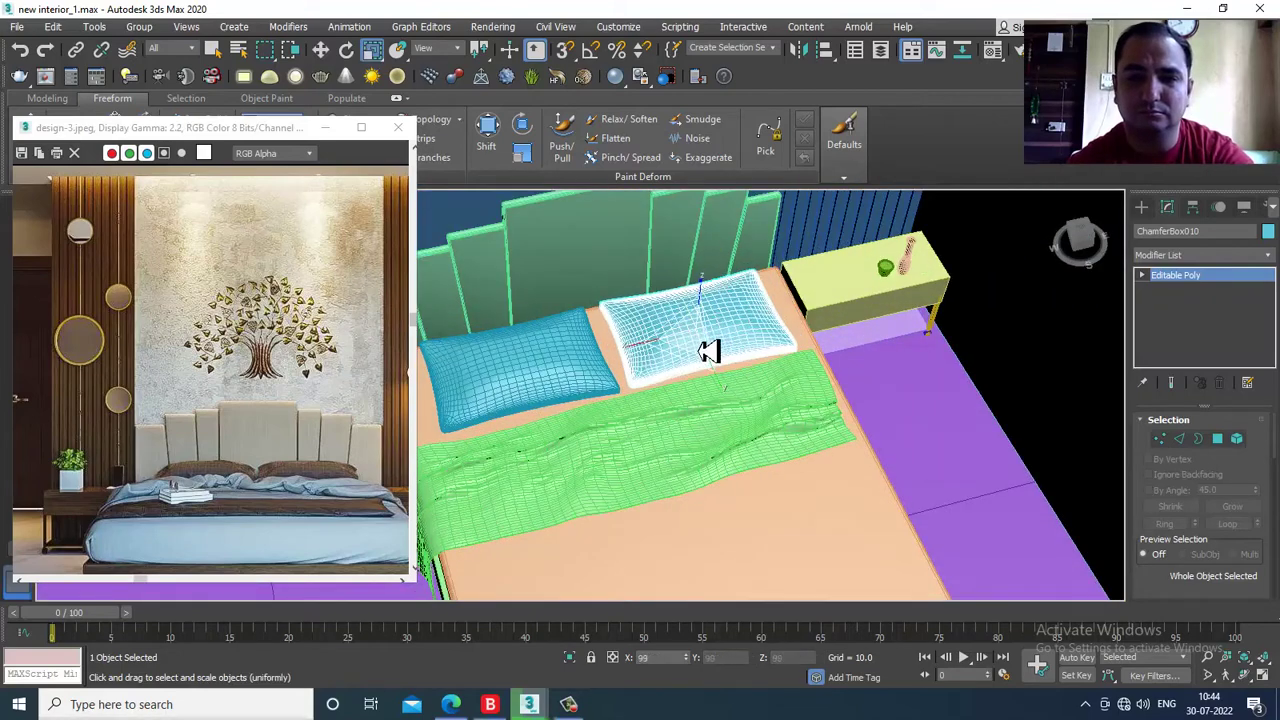
- Delete the original left pillow and replace it with a clone of the scaled right pillow at about X -8.6
left_click(571, 369)
key("Delete")
left_click(722, 321)
key("w")
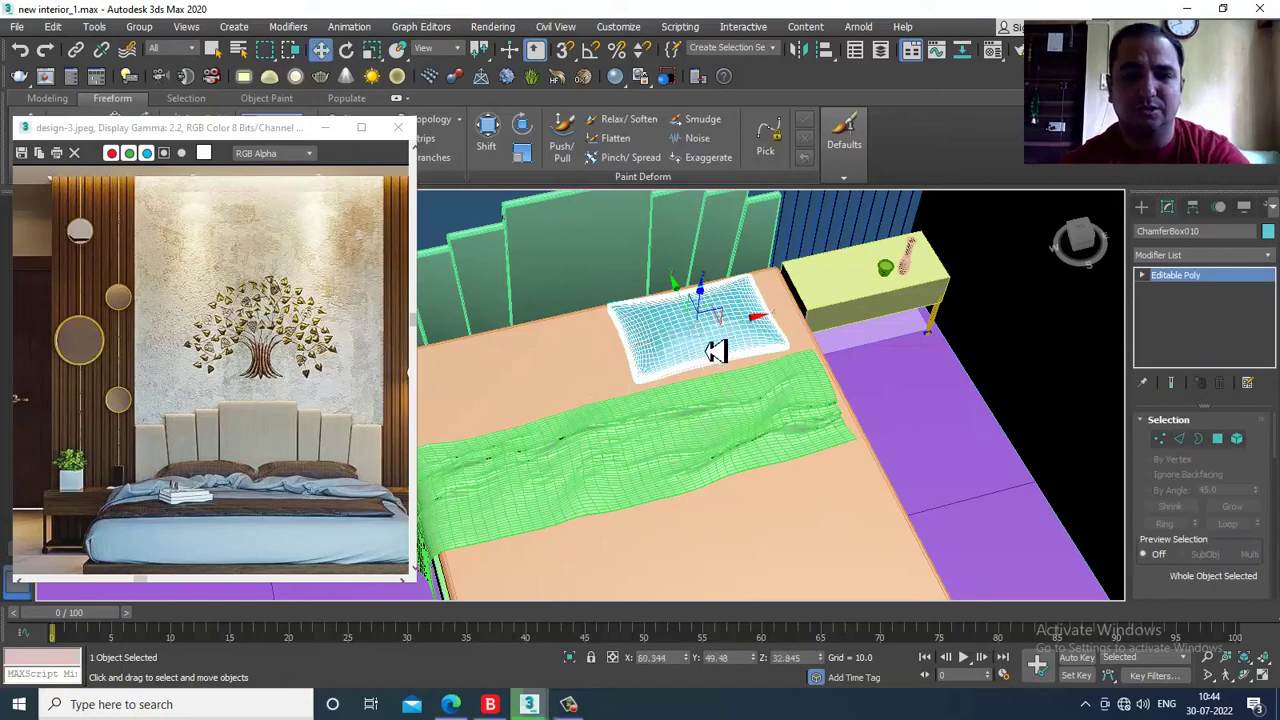
mouse_move(752, 333)
left_mouse_down("shift")
mouse_move(560, 371)
mouse_move(570, 385)
left_mouse_up("shift")
left_click(648, 424)
mouse_move(760, 437)
middle_mouse_down("alt")
mouse_move(766, 356)
mouse_move(737, 337)
mouse_move(795, 370)
middle_mouse_up("alt")
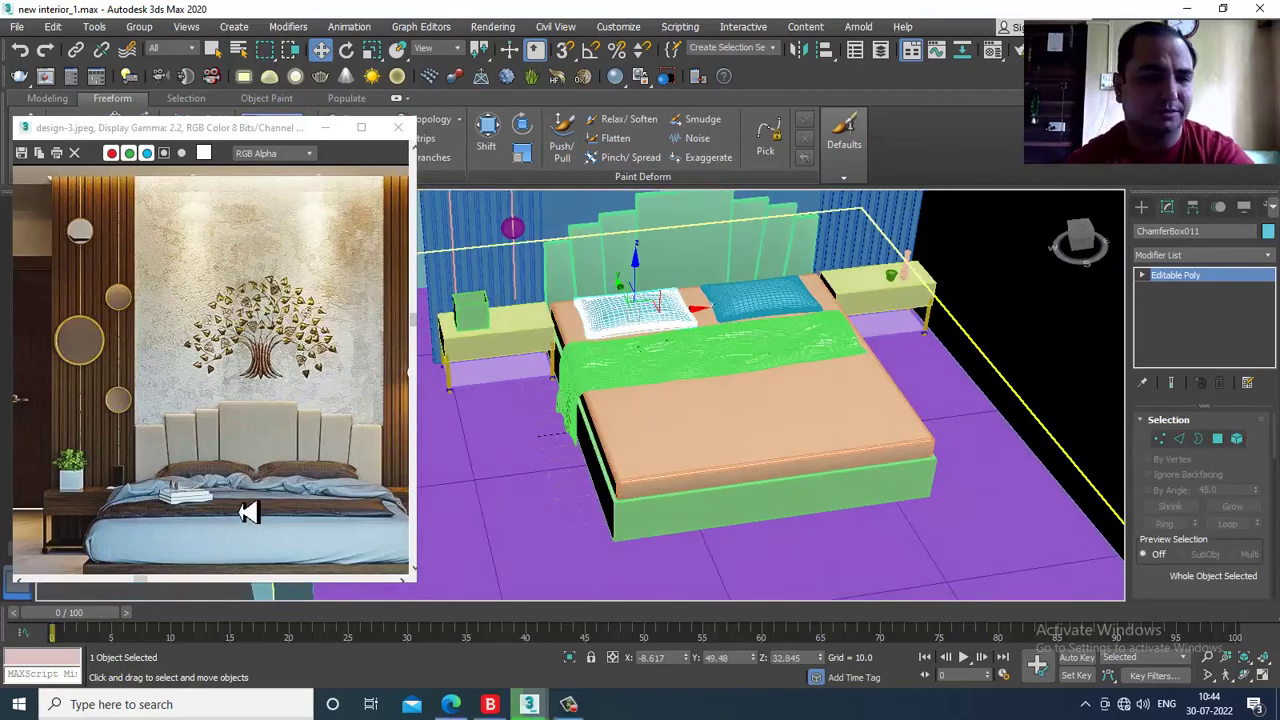
- Draw an L-shaped line in the front view, about 10.5 up the mattress's side and about 82 across its top
scroll(240, 435, "up", 2)
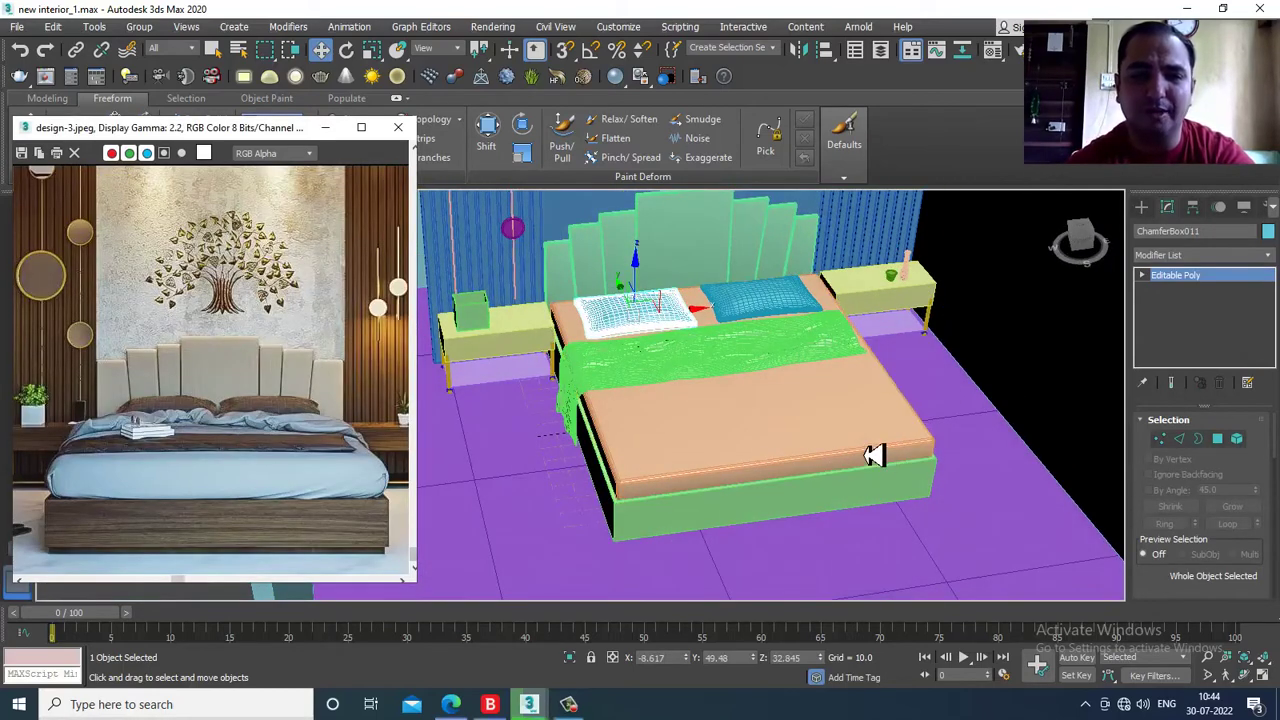
scroll(860, 449, "up", 4)
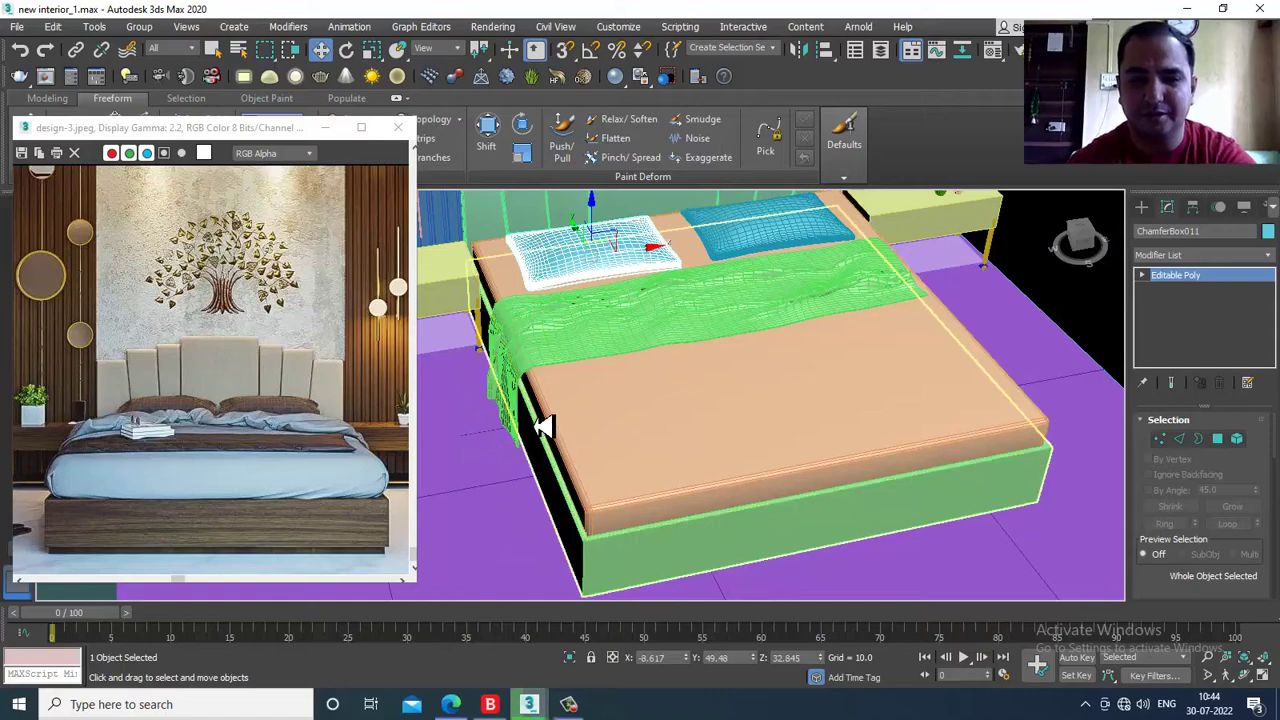
key("alt+w")
middle_click_drag(921, 262, 767, 390)
scroll(915, 326, "down", 3)
key("alt+w")
scroll(883, 334, "down", 2)
middle_click_drag(926, 394, 828, 428)
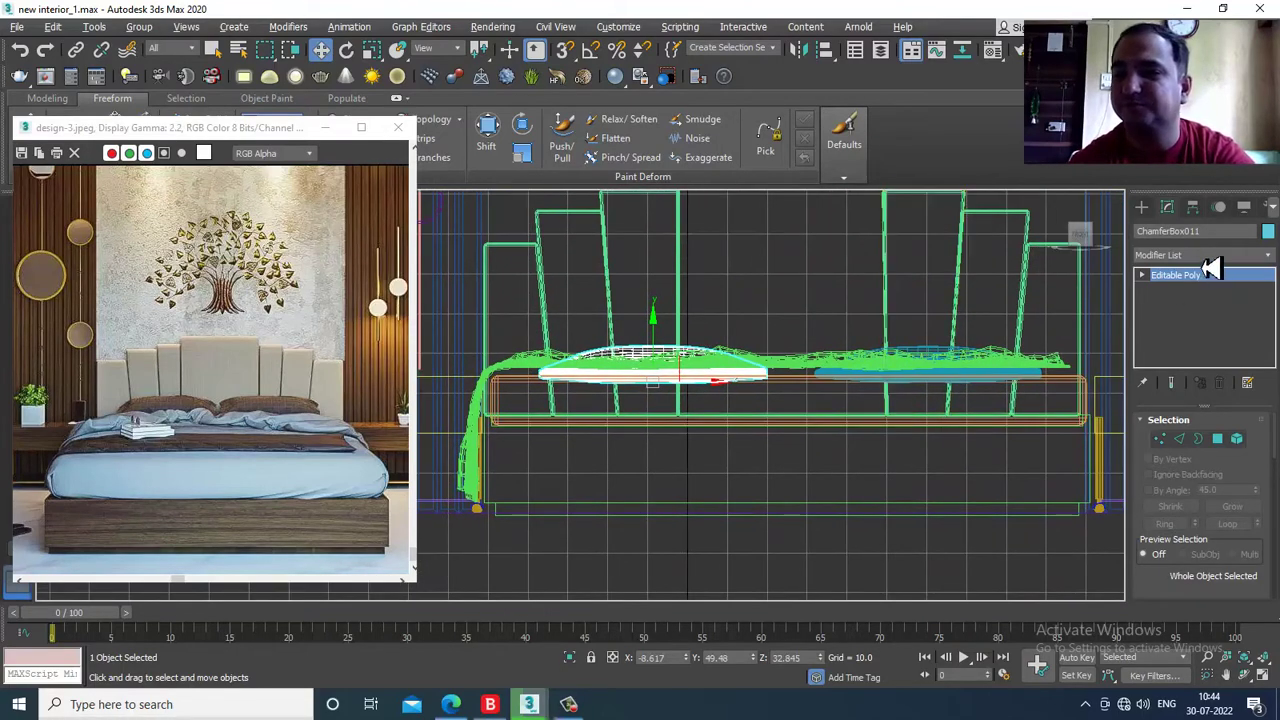
left_click(1142, 208)
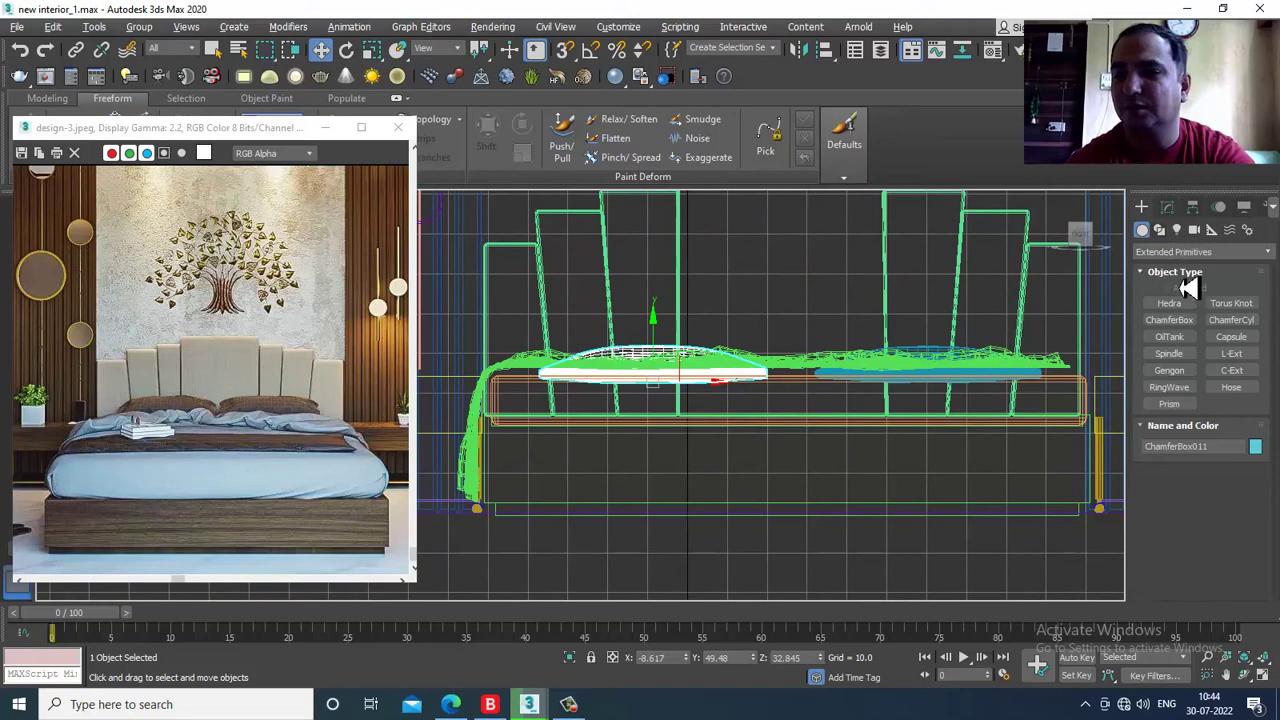
left_click(1160, 230)
scroll(486, 400, "up", 2)
scroll(540, 465, "up", 1)
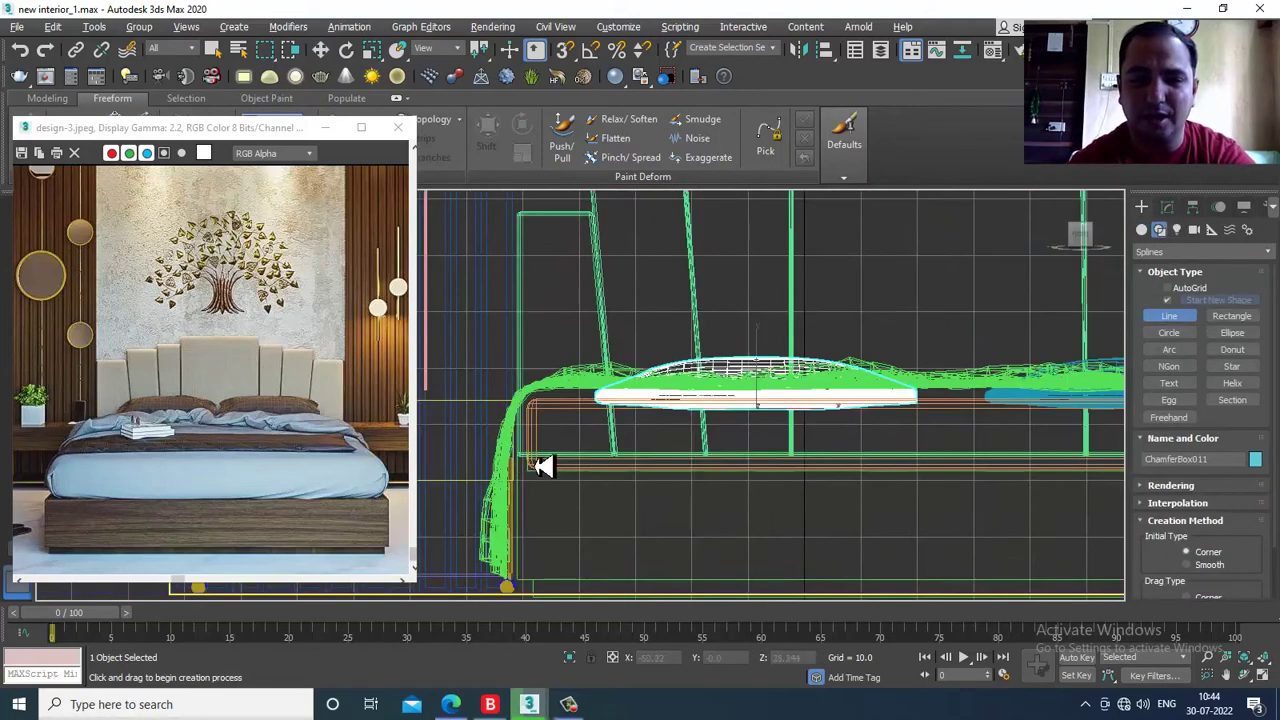
left_click(524, 461)
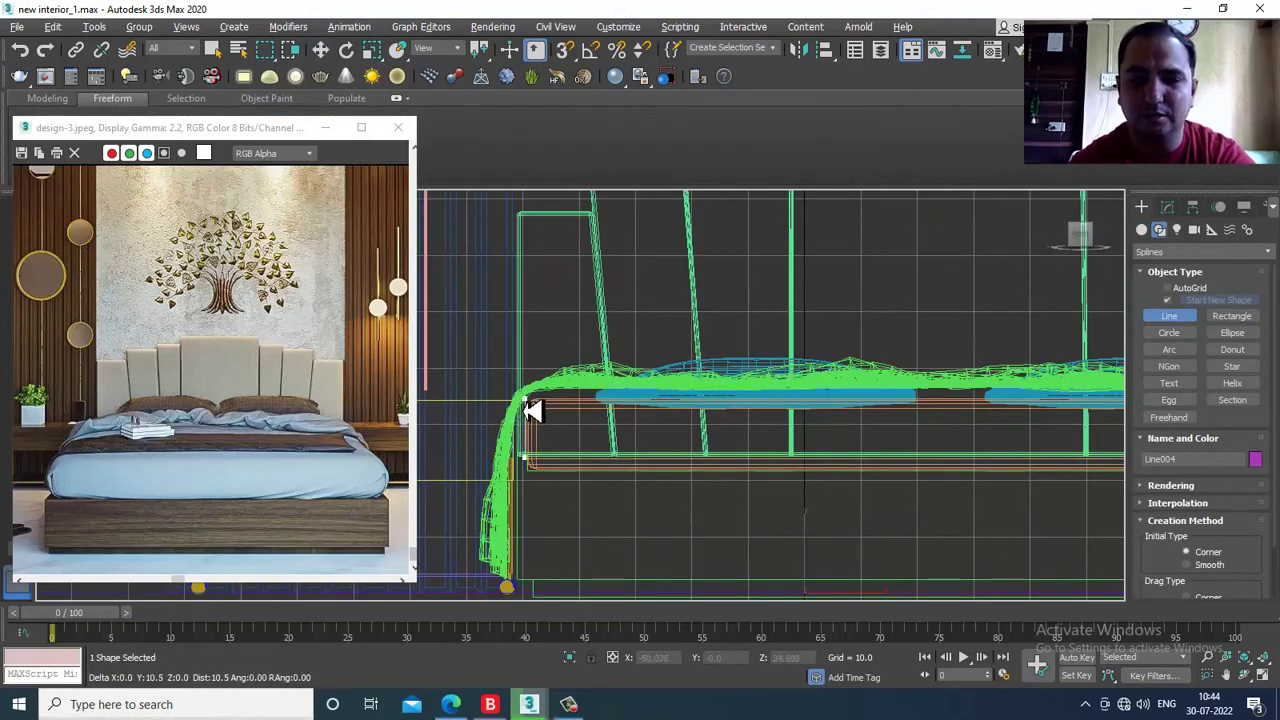
left_click(526, 398)
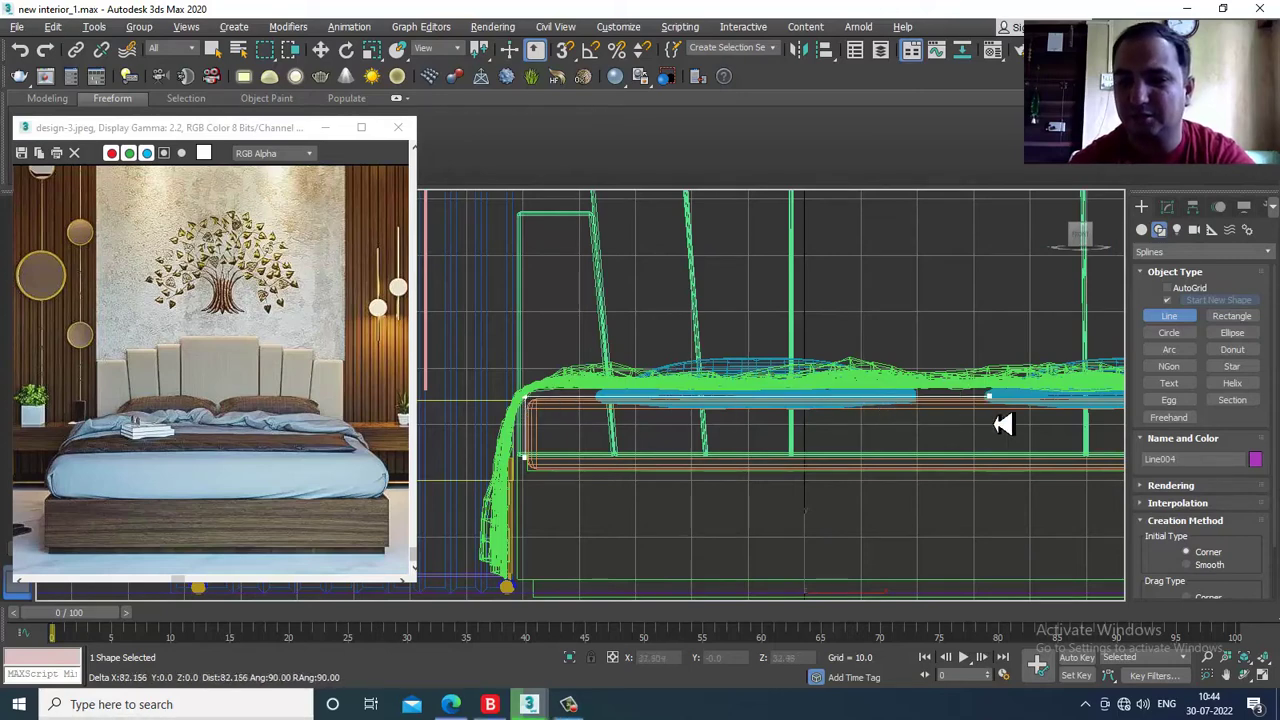
key("w")
- Move the line along Y onto the uncovered part of the mattress, just beyond the blanket, to about Y -27.9
key("alt+w")
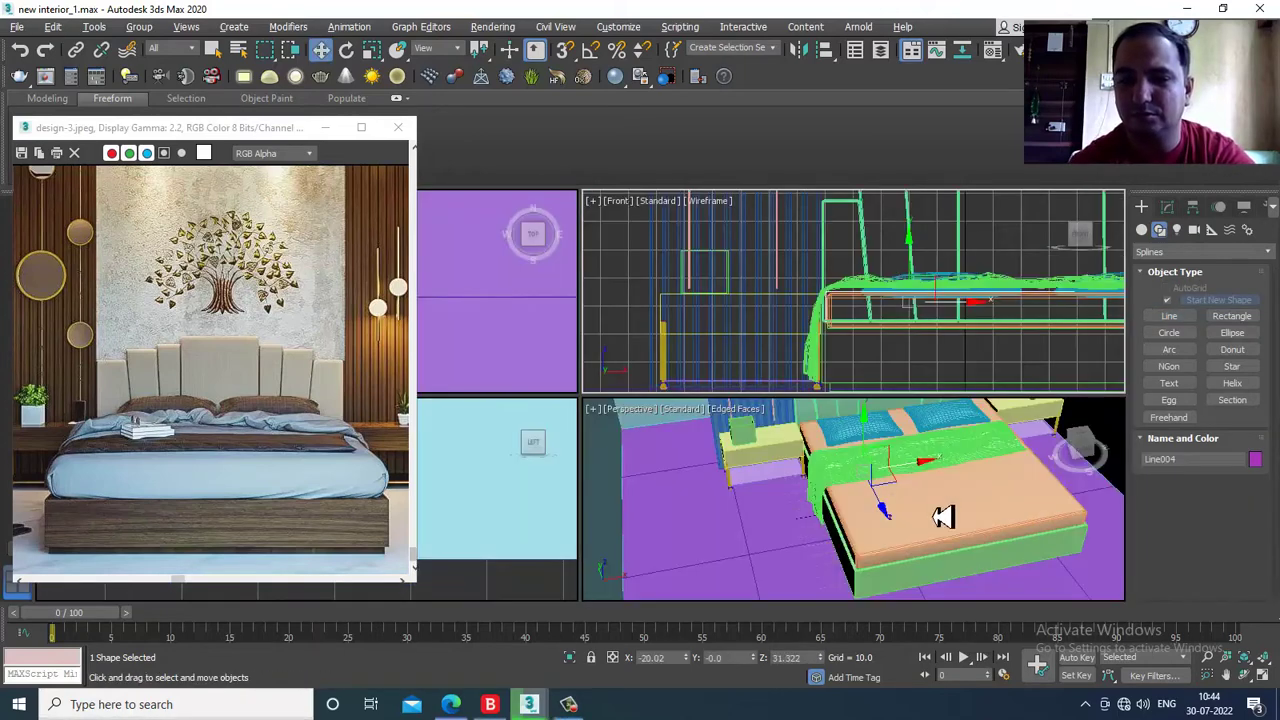
middle_click_drag(937, 497, 954, 497, "alt")
key("alt+w")
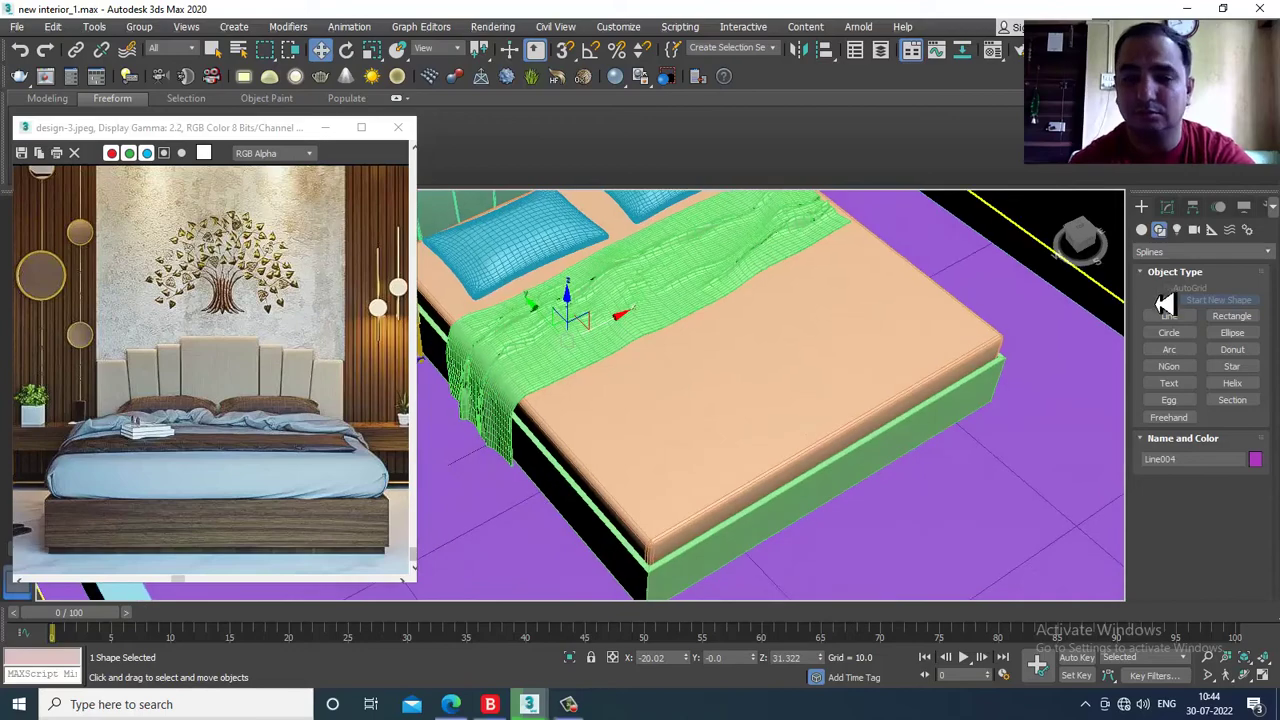
left_click_drag(537, 320, 601, 369)
middle_click_drag(792, 421, 910, 386, "alt")
scroll(731, 389, "up", 4)
middle_click_drag(731, 389, 793, 362)
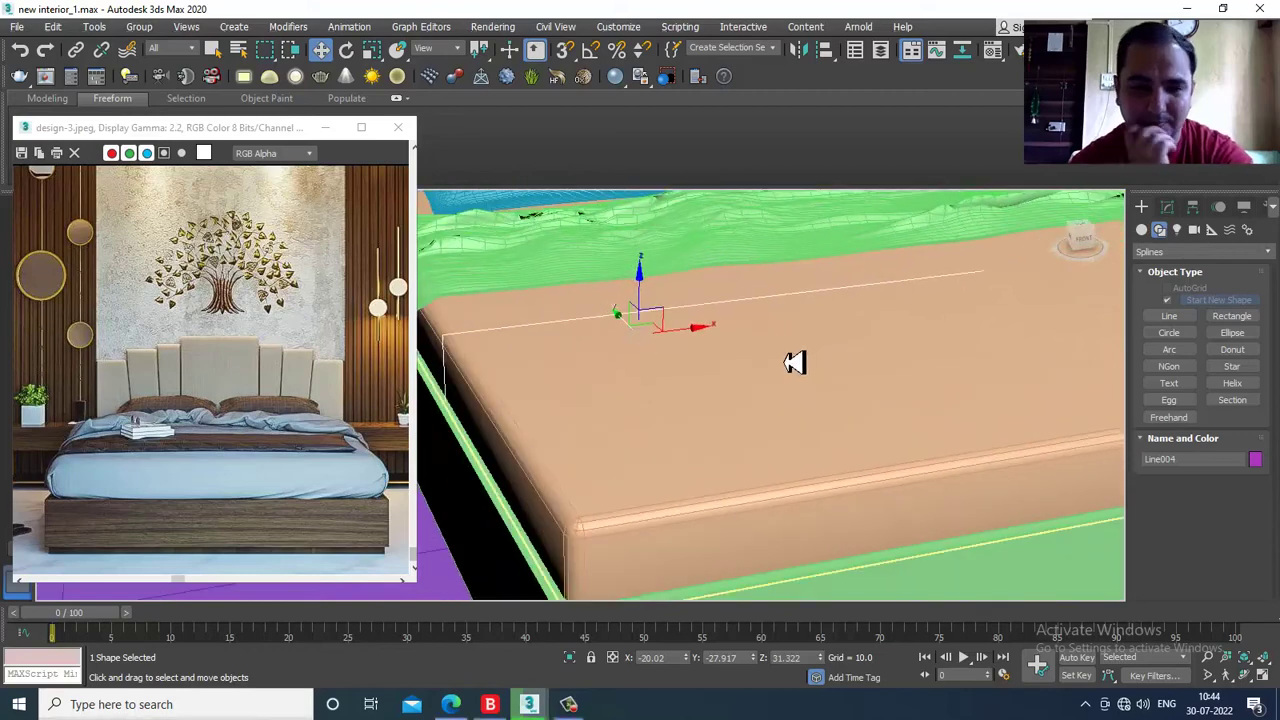
- Enable viewport rendering for the L-shaped line and give it a rectangular cross-section
mouse_move(742, 375)
middle_mouse_down("alt")
mouse_move(786, 360)
mouse_move(677, 354)
mouse_move(840, 389)
mouse_move(763, 393)
mouse_move(762, 376)
mouse_move(749, 391)
middle_mouse_up("alt")
left_click(740, 374)
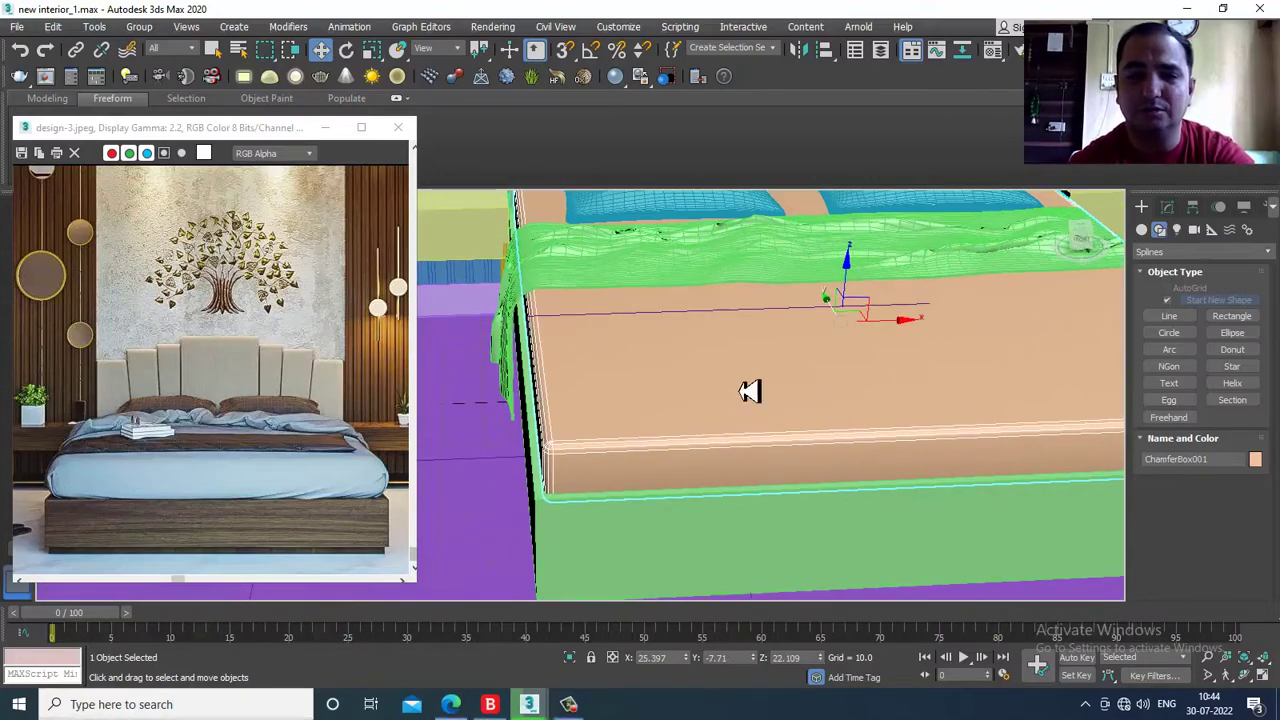
left_click(686, 322)
left_click(1167, 208)
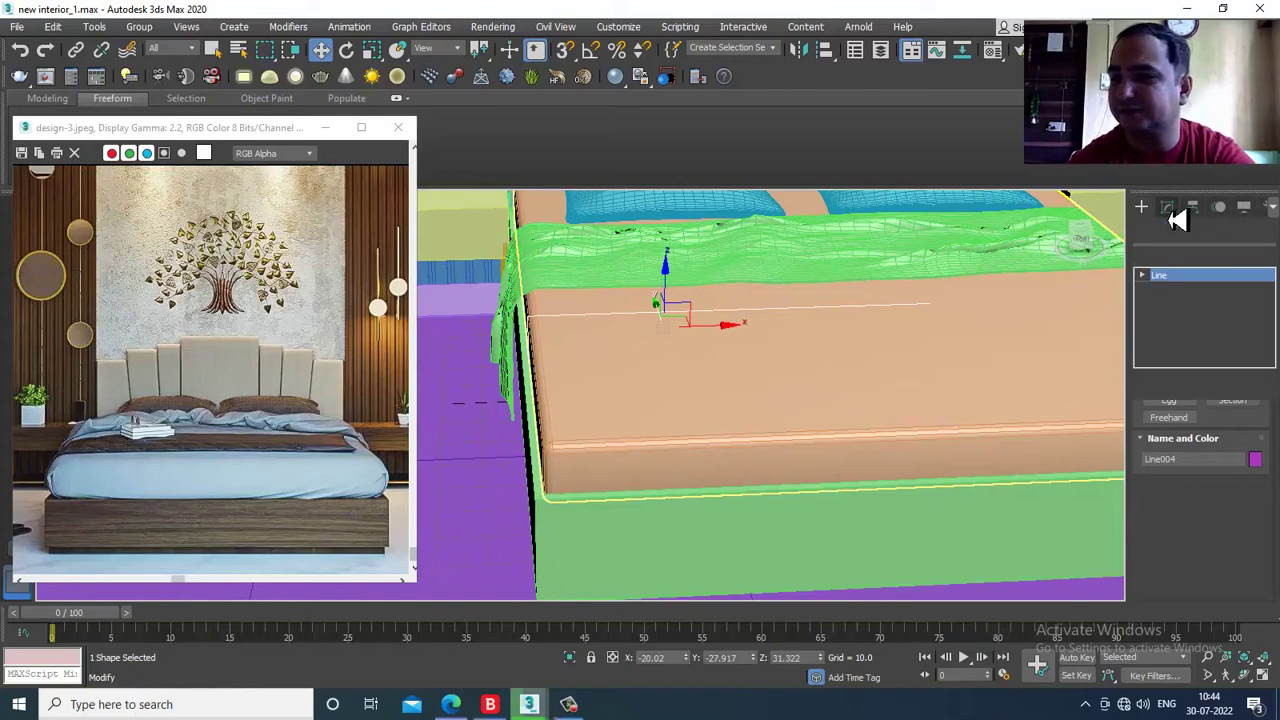
left_click(1163, 422)
left_click_drag(1179, 456, 1170, 528)
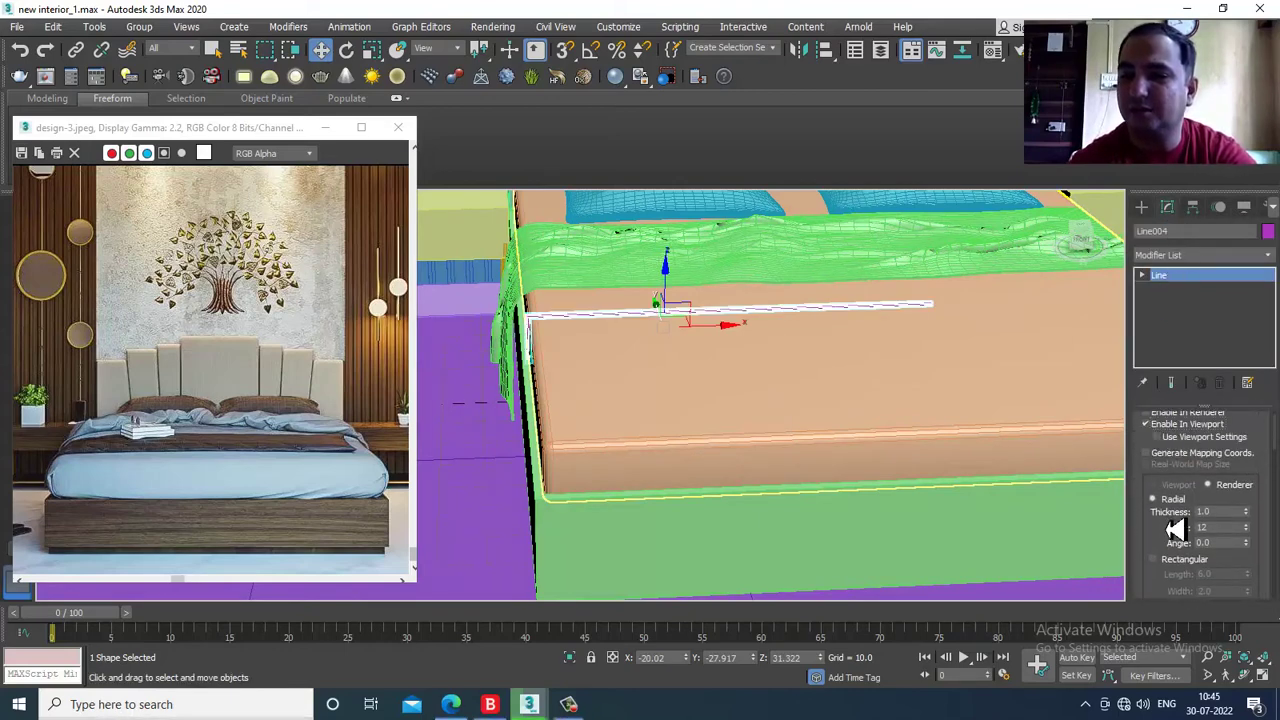
scroll(1180, 530, "down", 2)
left_click(1181, 492)
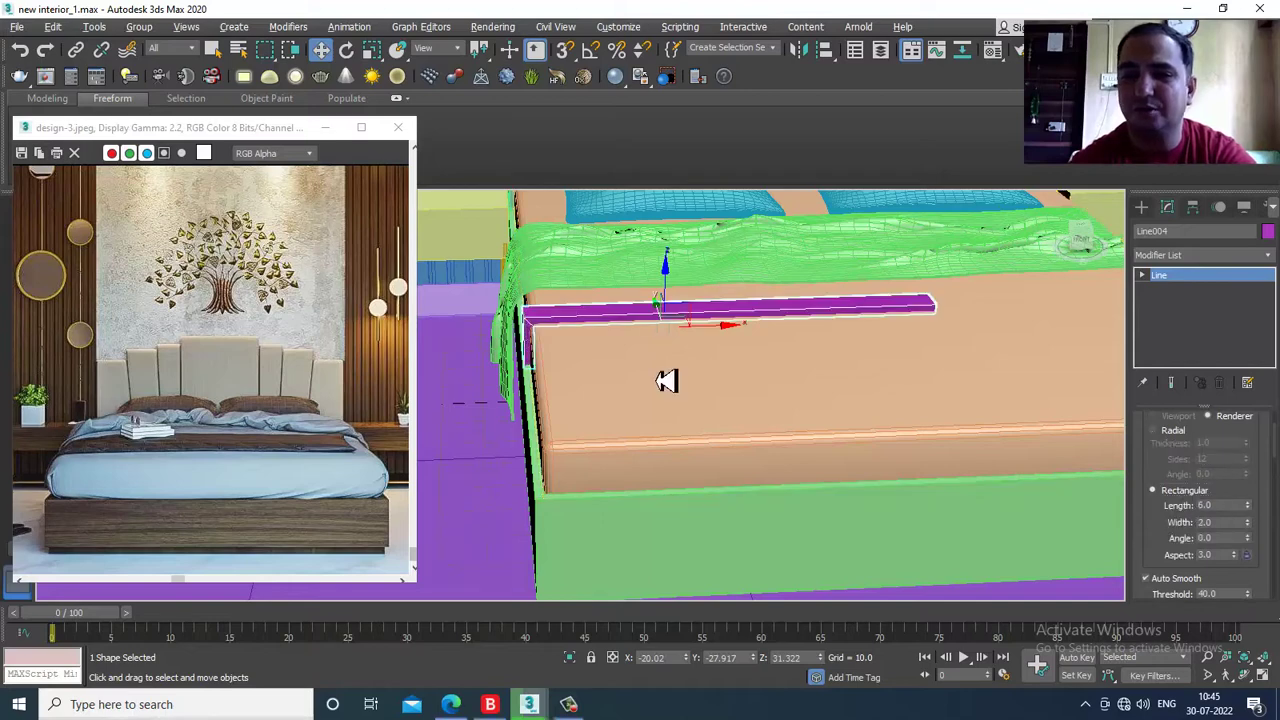
- Set the line's rectangular cross-section to a length of 22.5 and a width of about 0.8
middle_click_drag(667, 381, 856, 435, "alt")
left_click_drag(1256, 511, 1266, 296)
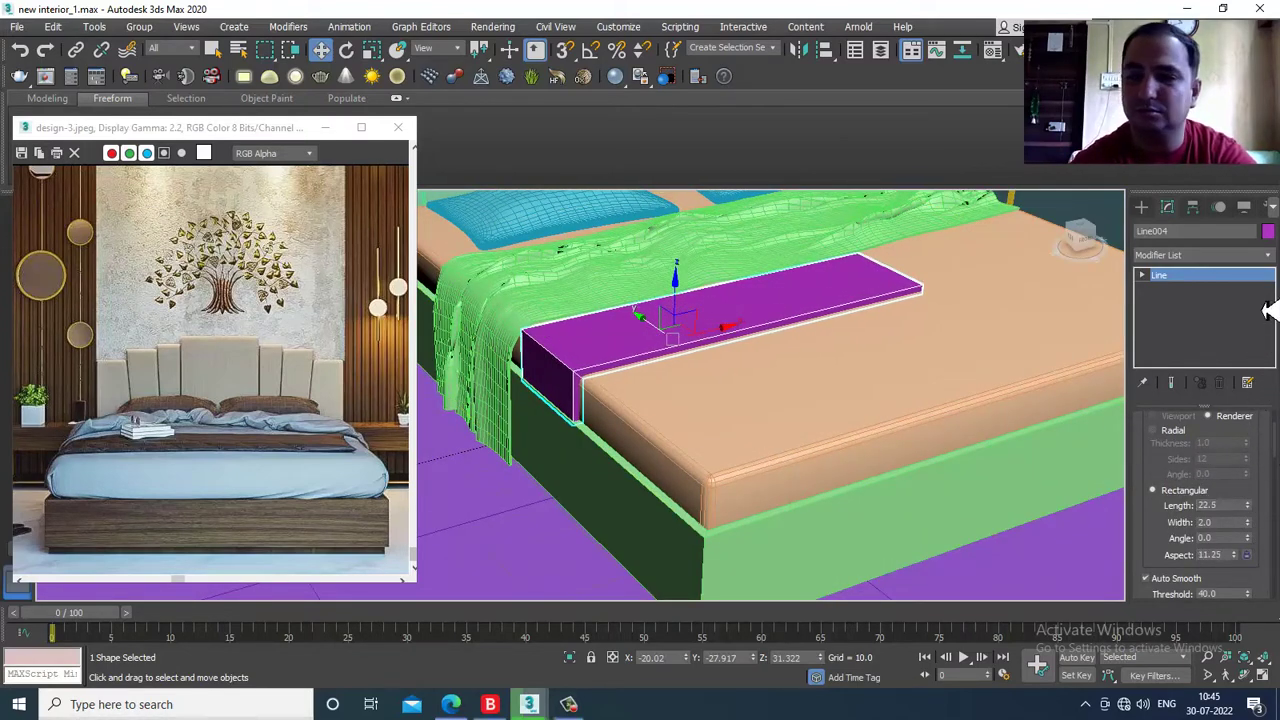
left_click_drag(1255, 538, 1267, 588)
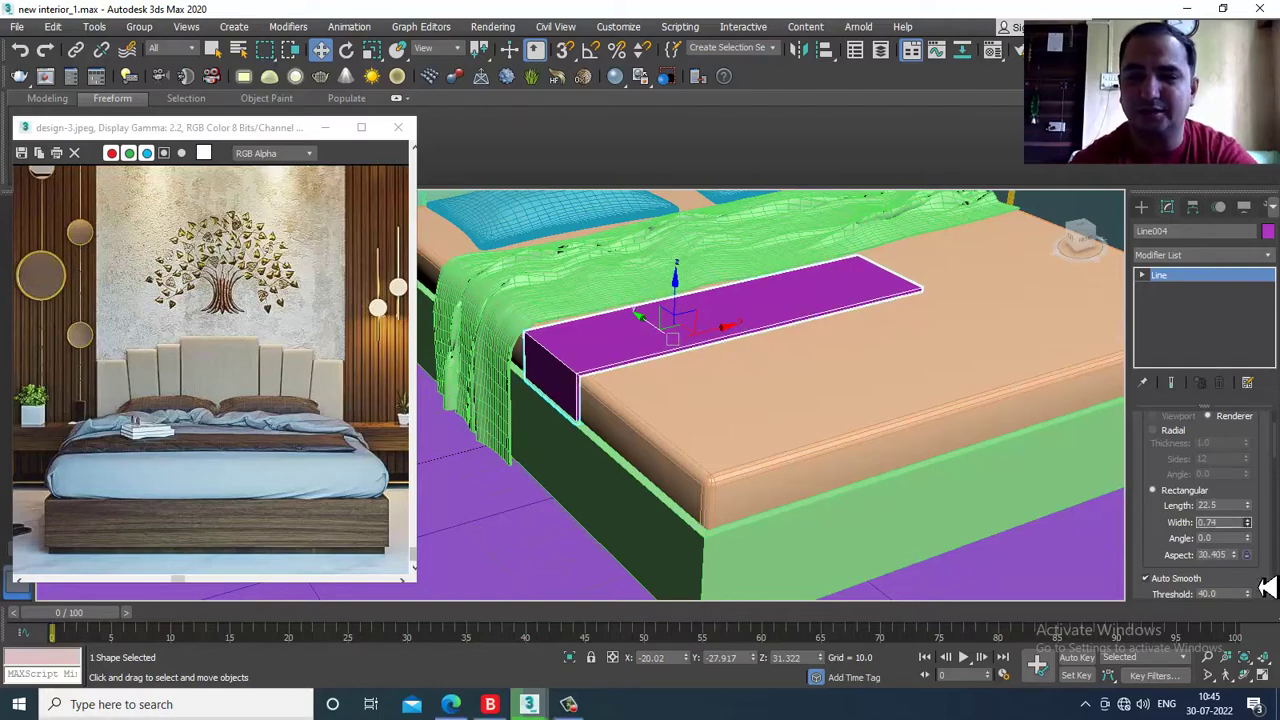
- Fillet the strip's corner vertex at the mattress edge by about 2.5
middle_click_drag(913, 383, 570, 393, "alt")
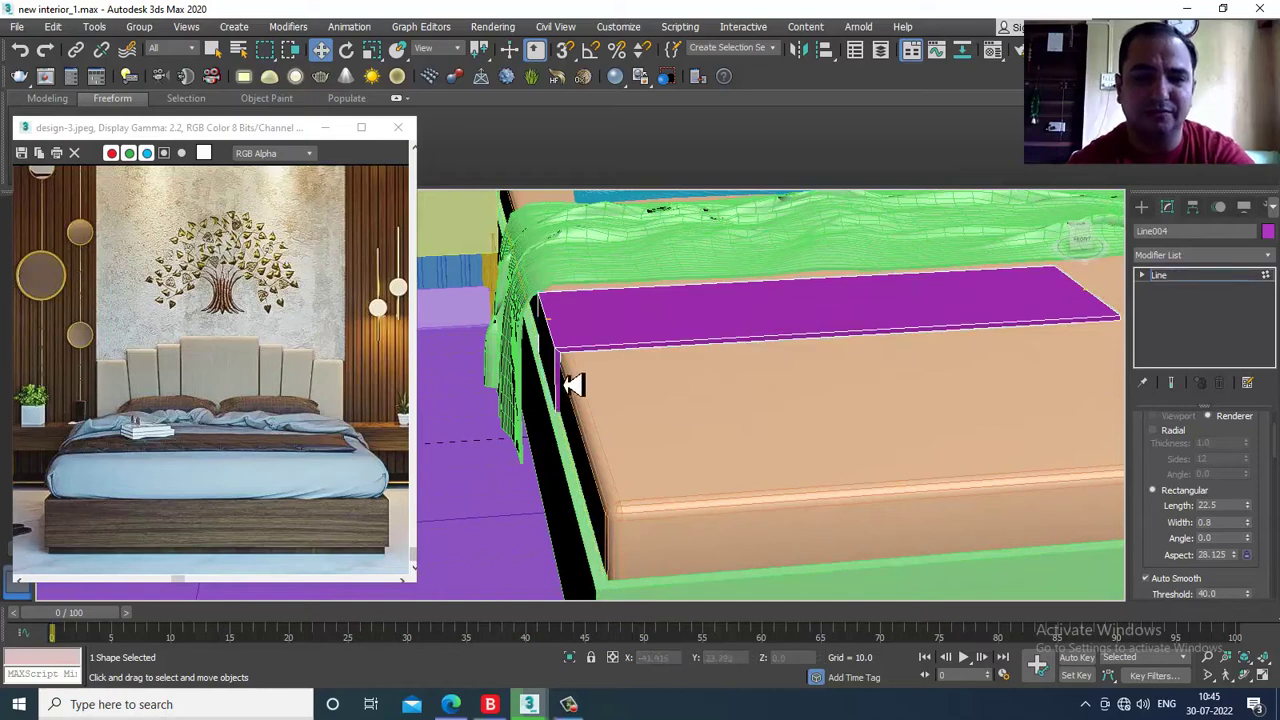
left_click_drag(1197, 579, 1204, 108)
left_click_drag(1203, 490, 1195, 140)
left_click(1172, 556)
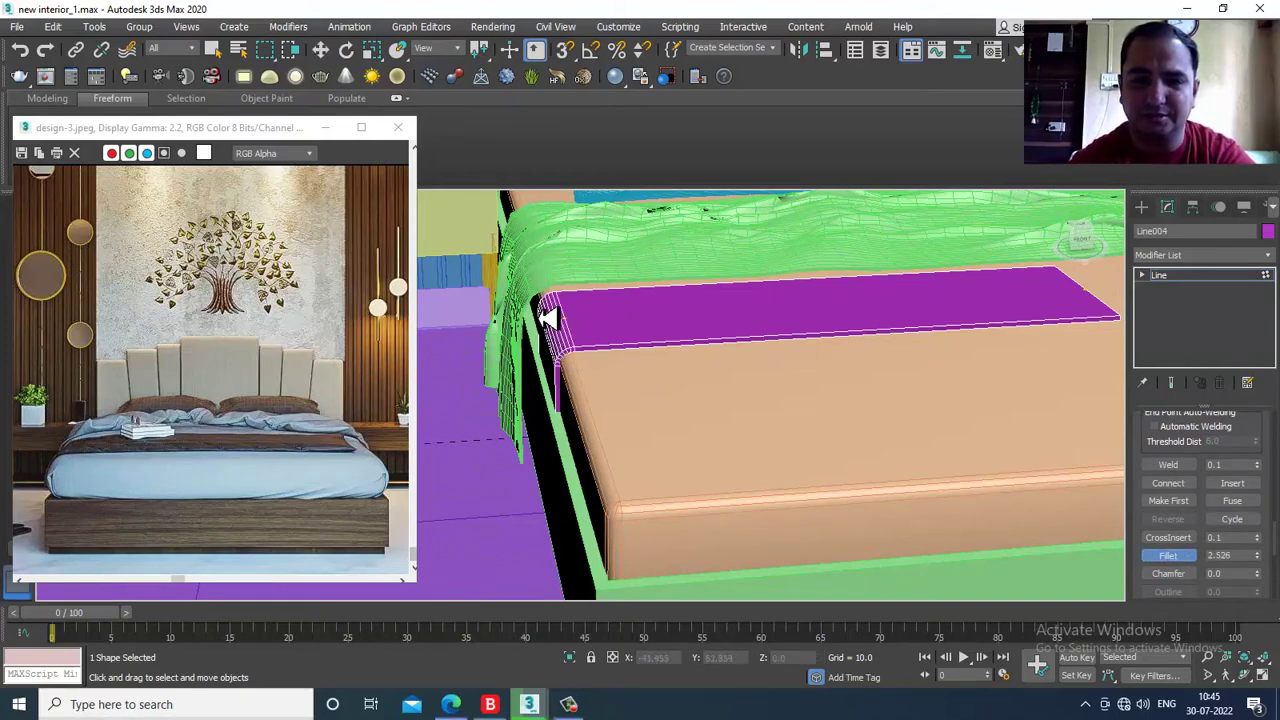
middle_click_drag(632, 366, 691, 414, "alt")
right_click(693, 413)
- Move the end vertex of the strip along X toward the mattress's far side, to about X 87.6
middle_click_drag(905, 396, 718, 356, "alt")
scroll(740, 358, "down", 3)
scroll(820, 330, "up", 4)
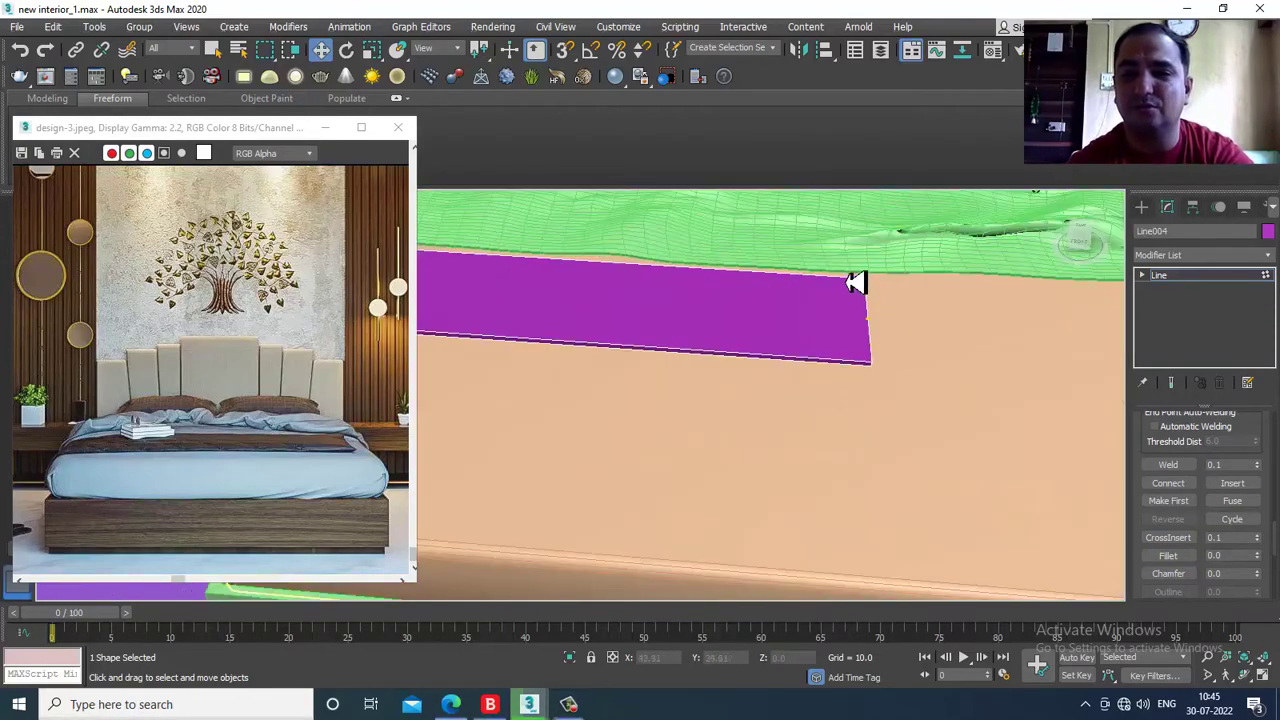
left_click(864, 286)
scroll(940, 358, "down", 3)
left_click_drag(941, 362, 1065, 364)
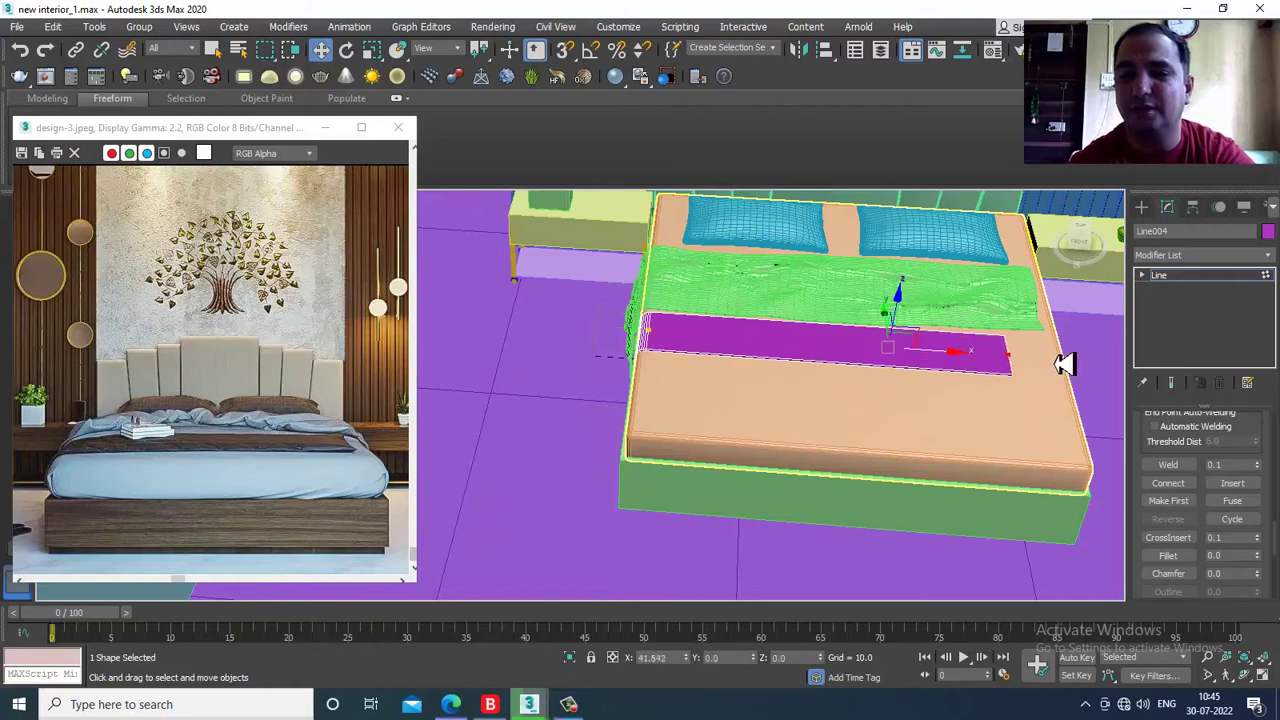
- Leave vertex editing and move the whole strip toward the foot of the bed, to about Y -40.2
middle_click_drag(1085, 367, 894, 300, "alt")
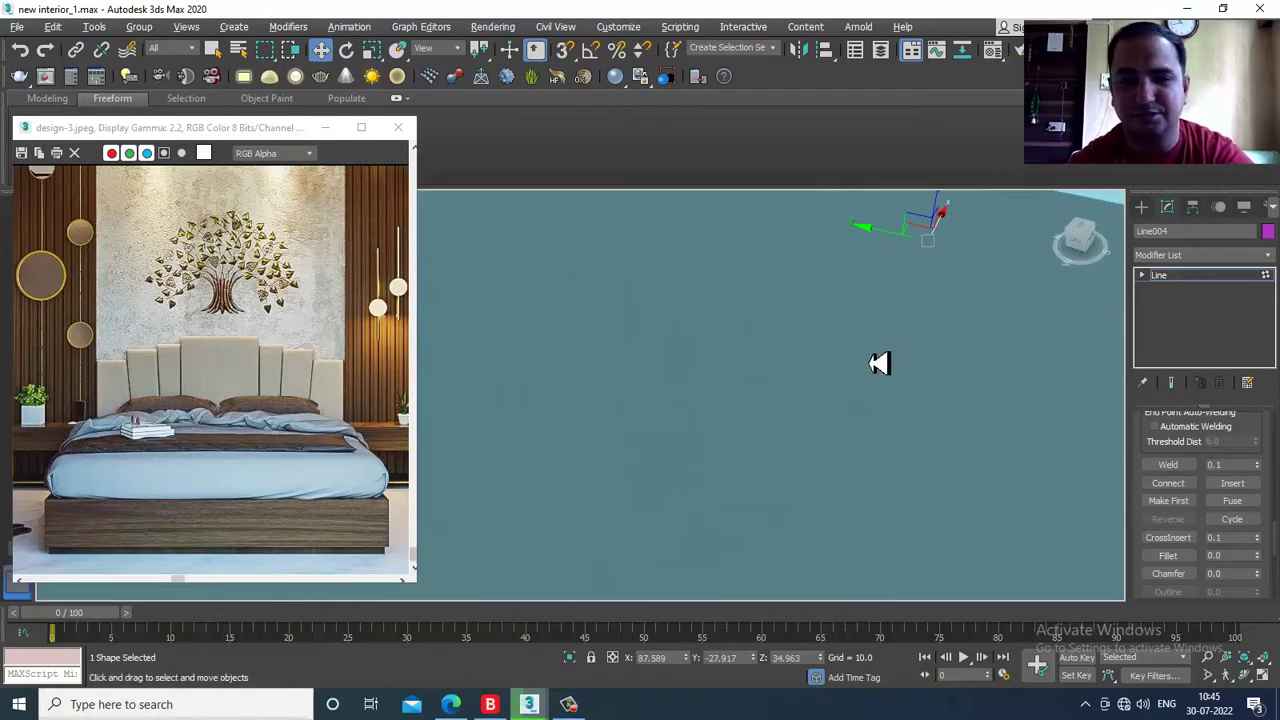
scroll(962, 370, "down", 5)
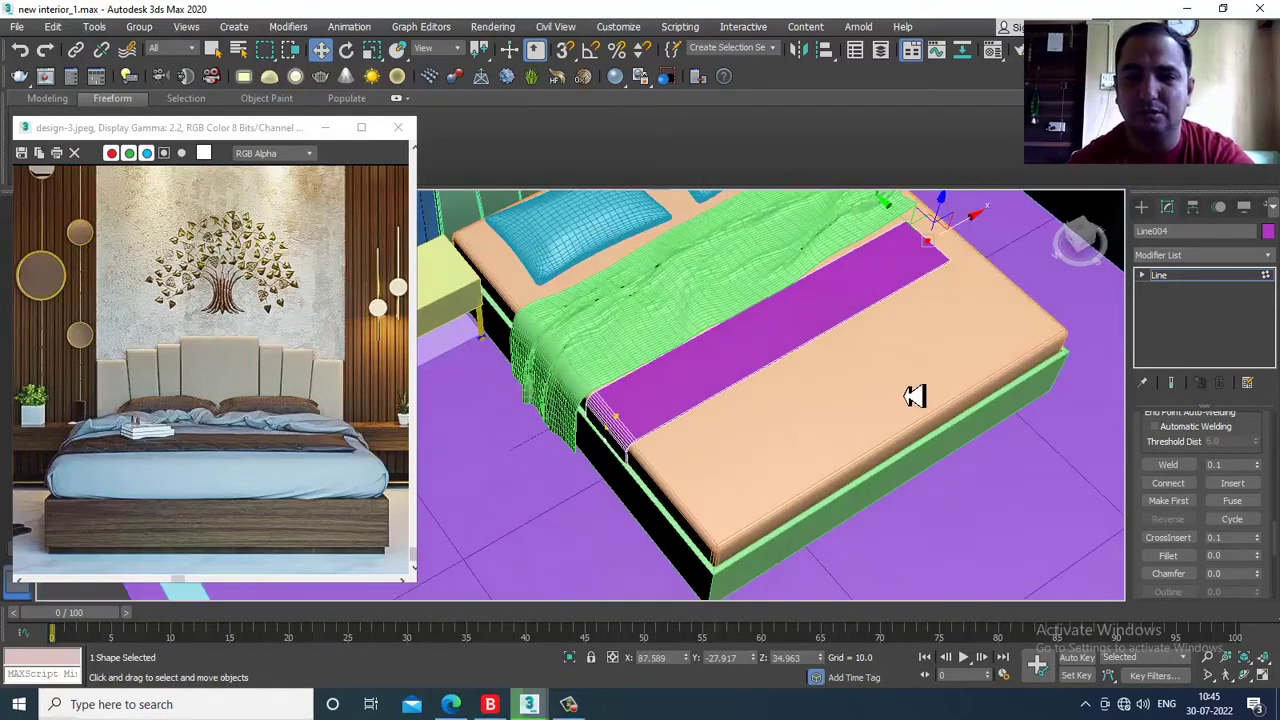
left_click(1195, 287)
left_click_drag(668, 372, 692, 397)
left_click(584, 704)
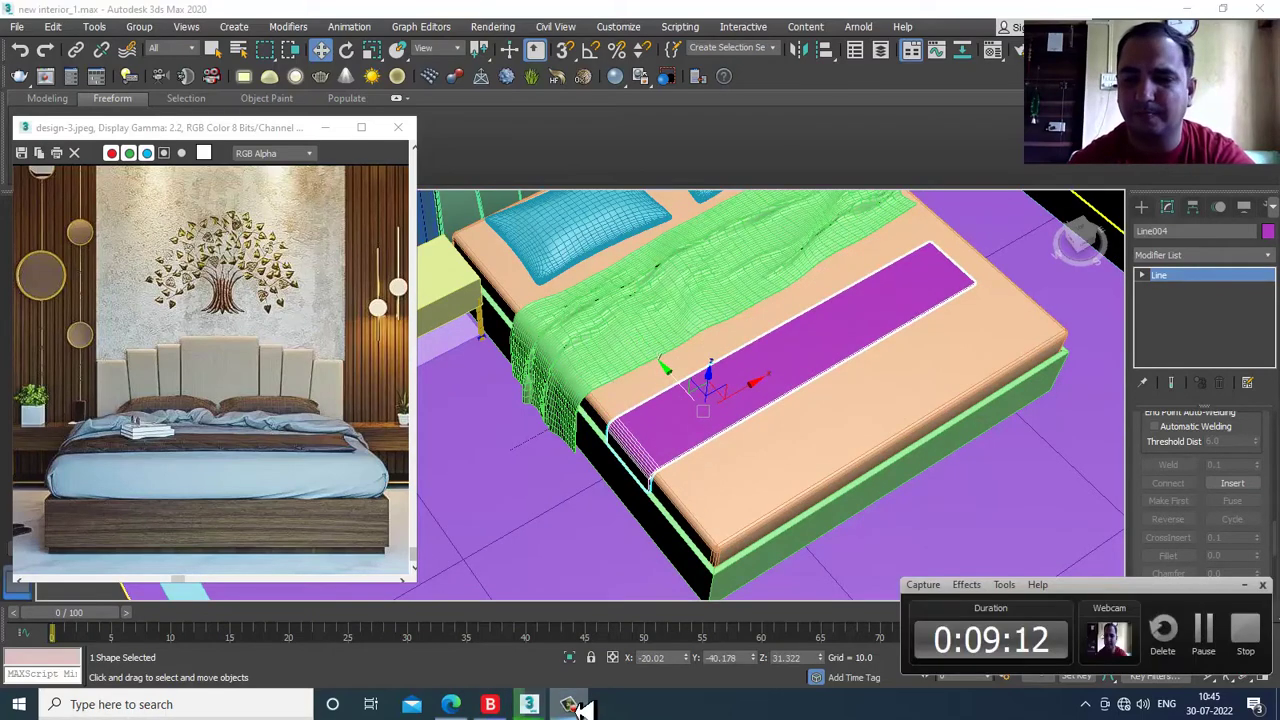
- Convert the strip to an editable poly
middle_click_drag(760, 450, 760, 391, "alt")
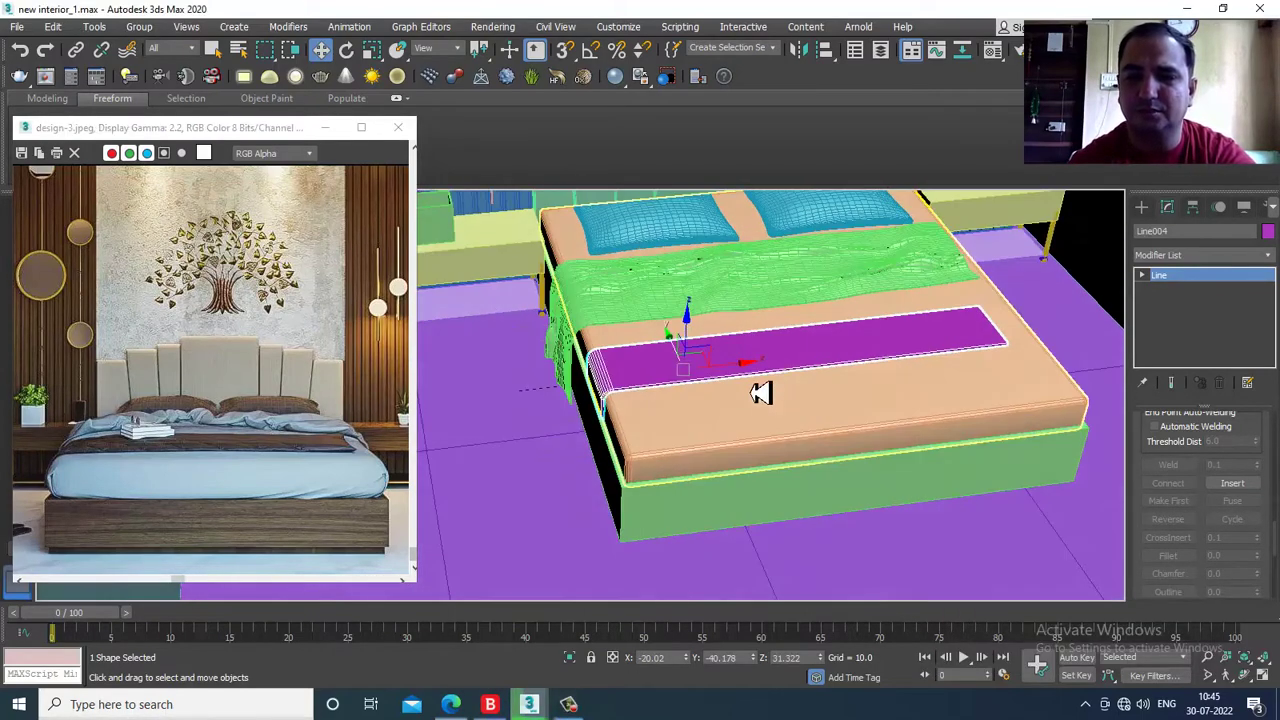
right_click(776, 350)
mouse_move(857, 516)
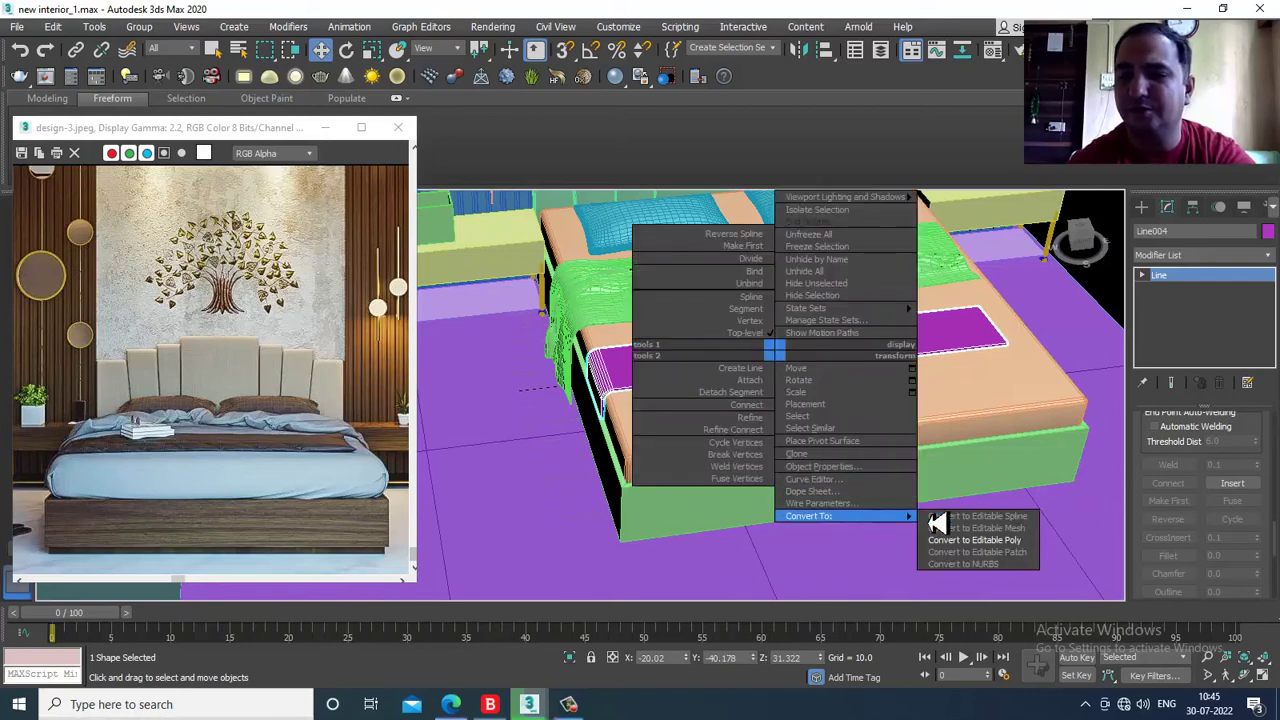
left_click(1012, 541)
- Connect the strip's four long edges with evenly spaced segments running across its width
key("2")
key("ctrl+a")
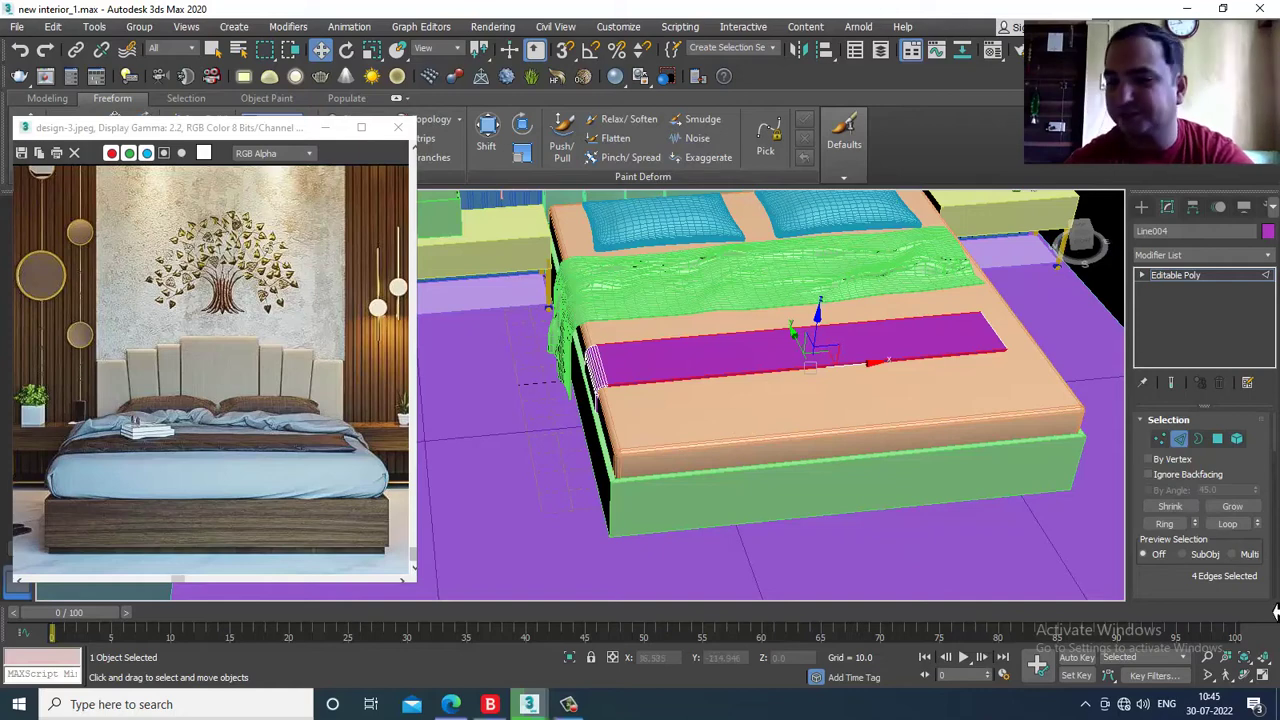
scroll(1170, 480, "down", 5)
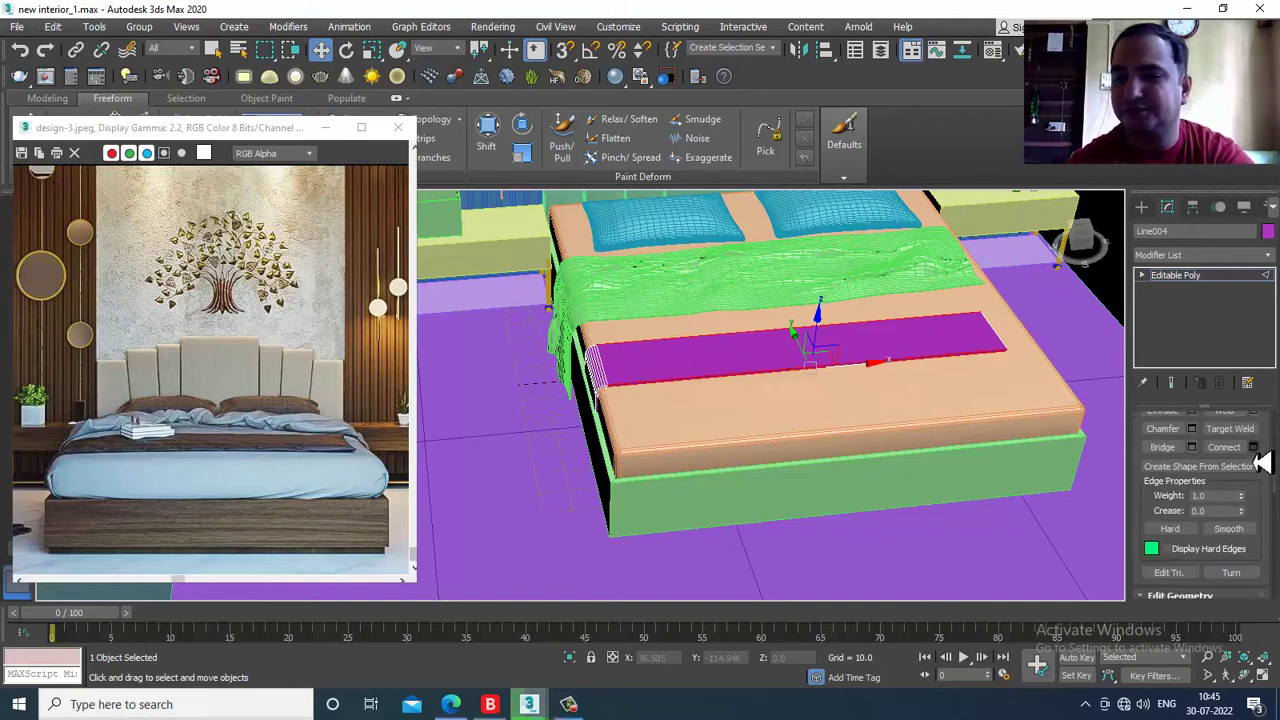
left_click(1253, 447)
left_click_drag(590, 404, 595, 368)
left_click(589, 474)
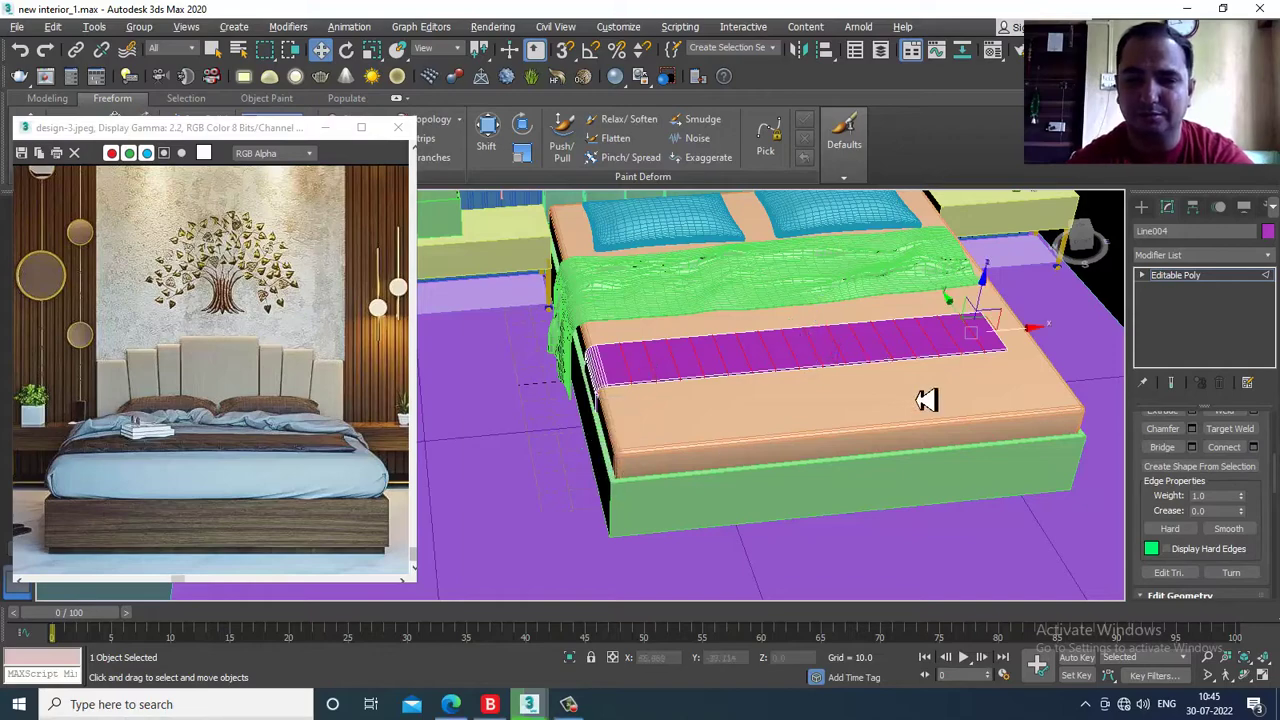
- Isolate the strip and connect its crosswise edges with evenly spaced segments running along its length
scroll(868, 423, "up", 6)
scroll(955, 453, "down", 10)
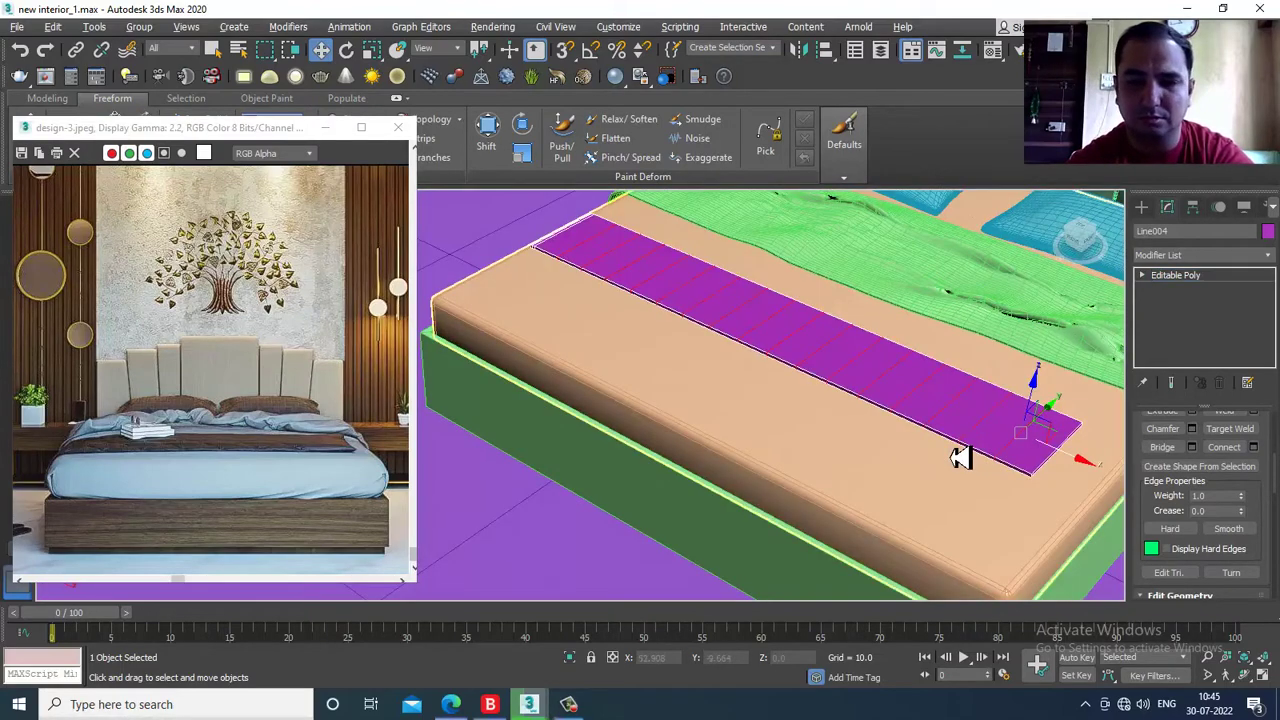
scroll(825, 432, "up", 4)
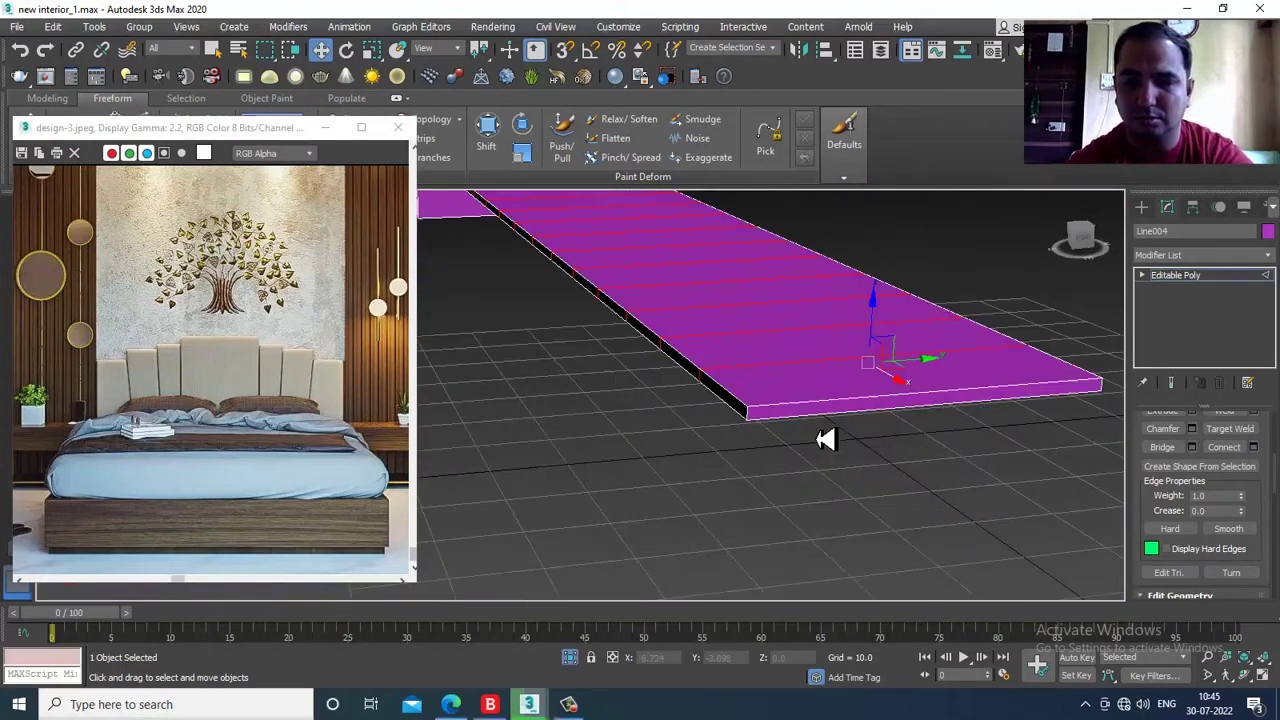
scroll(833, 418, "down", 3)
middle_click_drag(837, 411, 800, 495, "alt")
left_click(1254, 448)
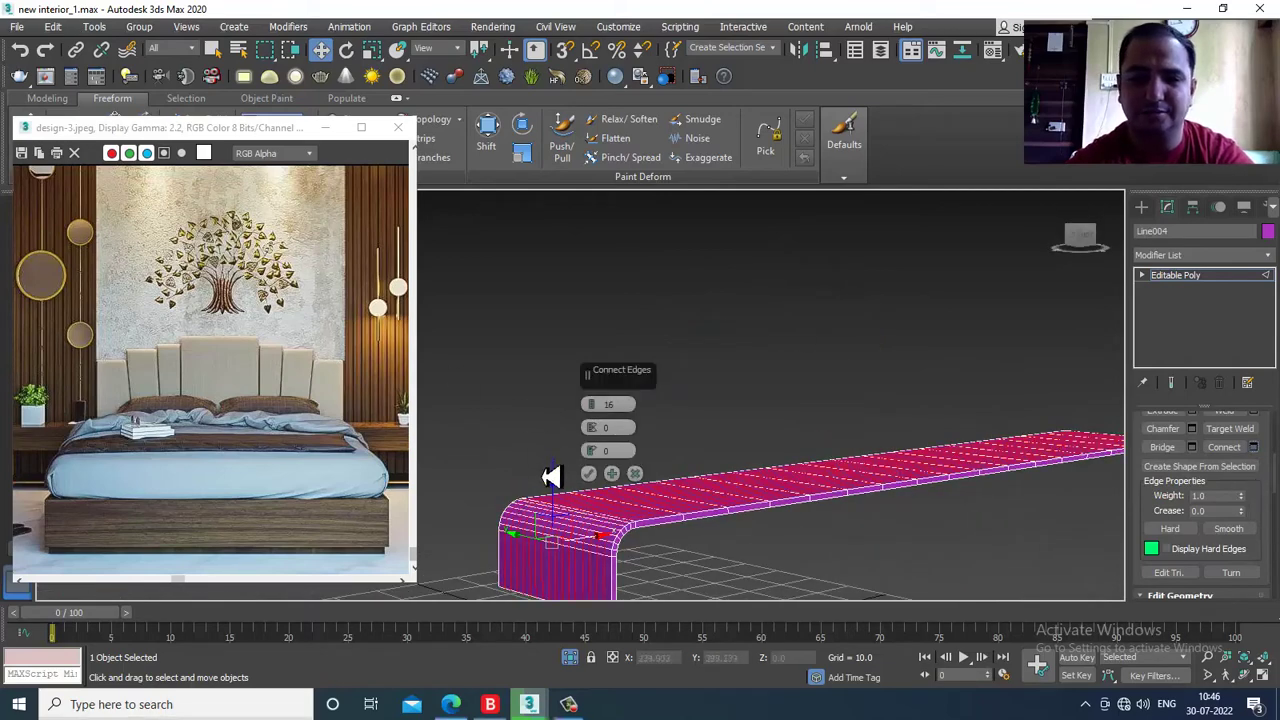
mouse_move(618, 449)
middle_mouse_down("alt")
mouse_move(814, 423)
mouse_move(608, 449)
middle_mouse_up("alt")
middle_click_drag(873, 372, 840, 392, "alt")
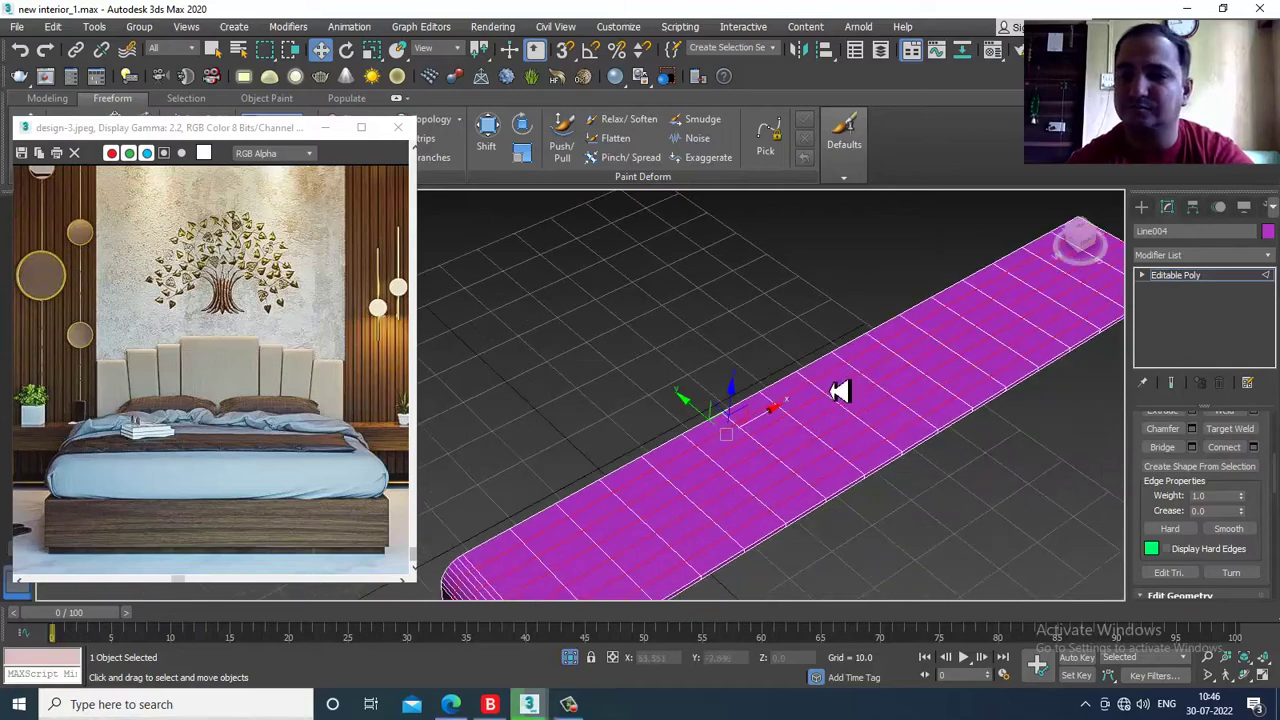
middle_click_drag(978, 450, 930, 445, "alt")
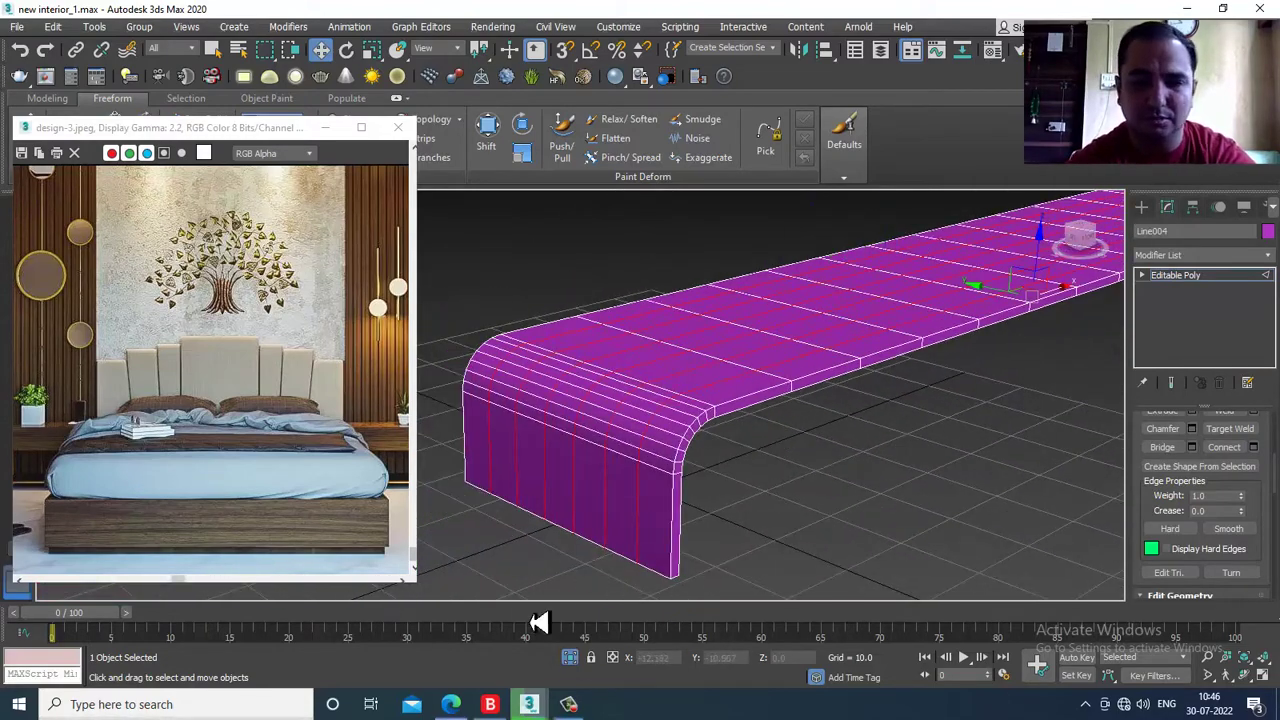
- Connect the strip's short thickness edges with a single segment running along its side
key("2")
scroll(709, 412, "up", 5)
scroll(666, 422, "down", 2)
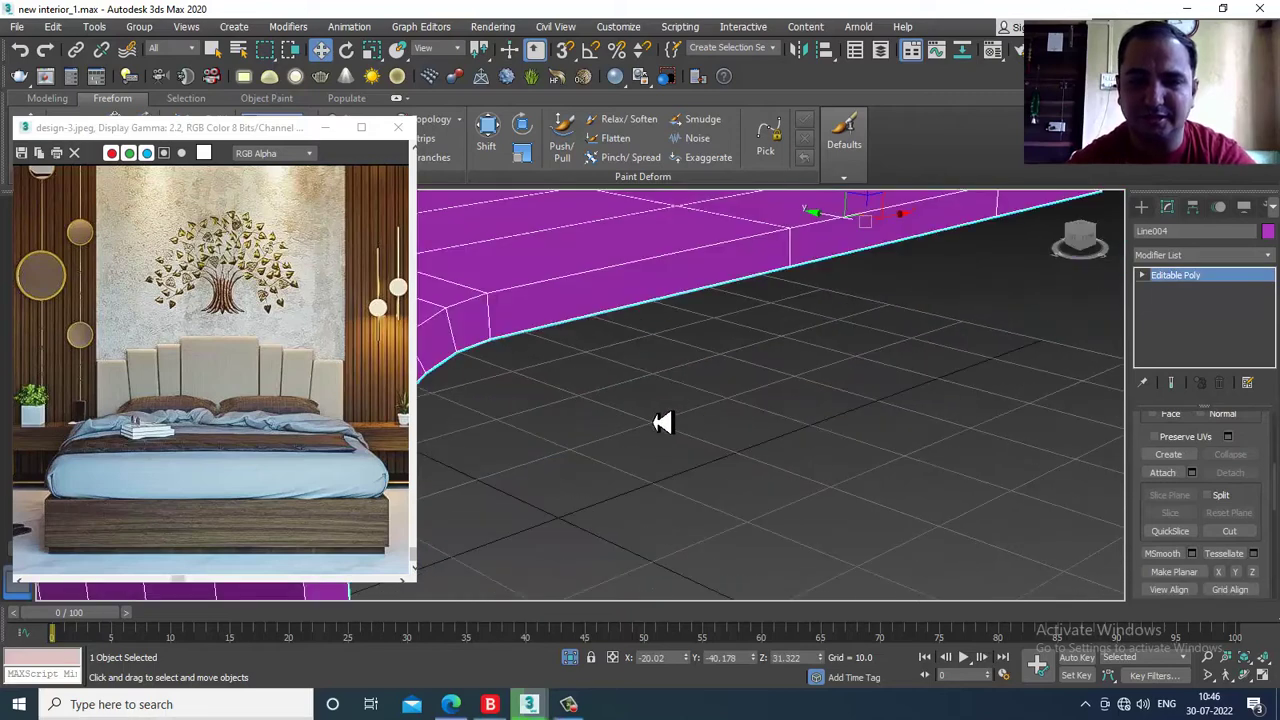
key("2")
left_click(497, 327)
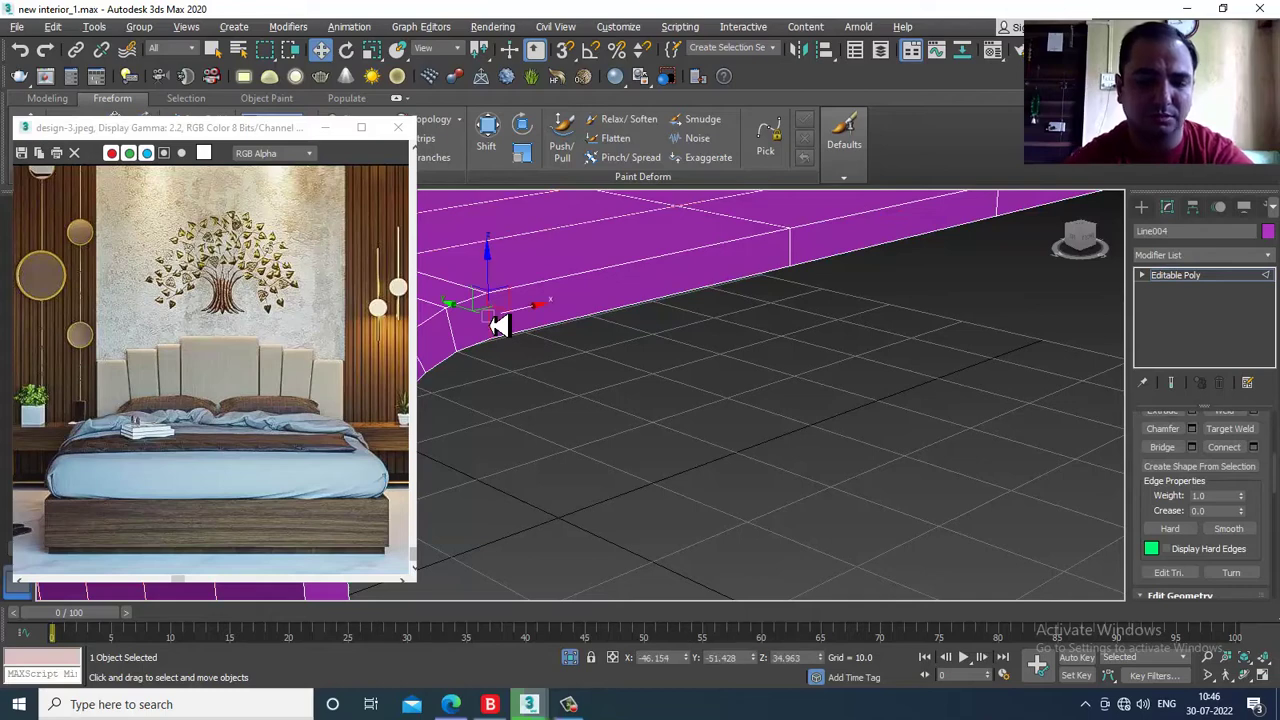
left_click(1253, 447)
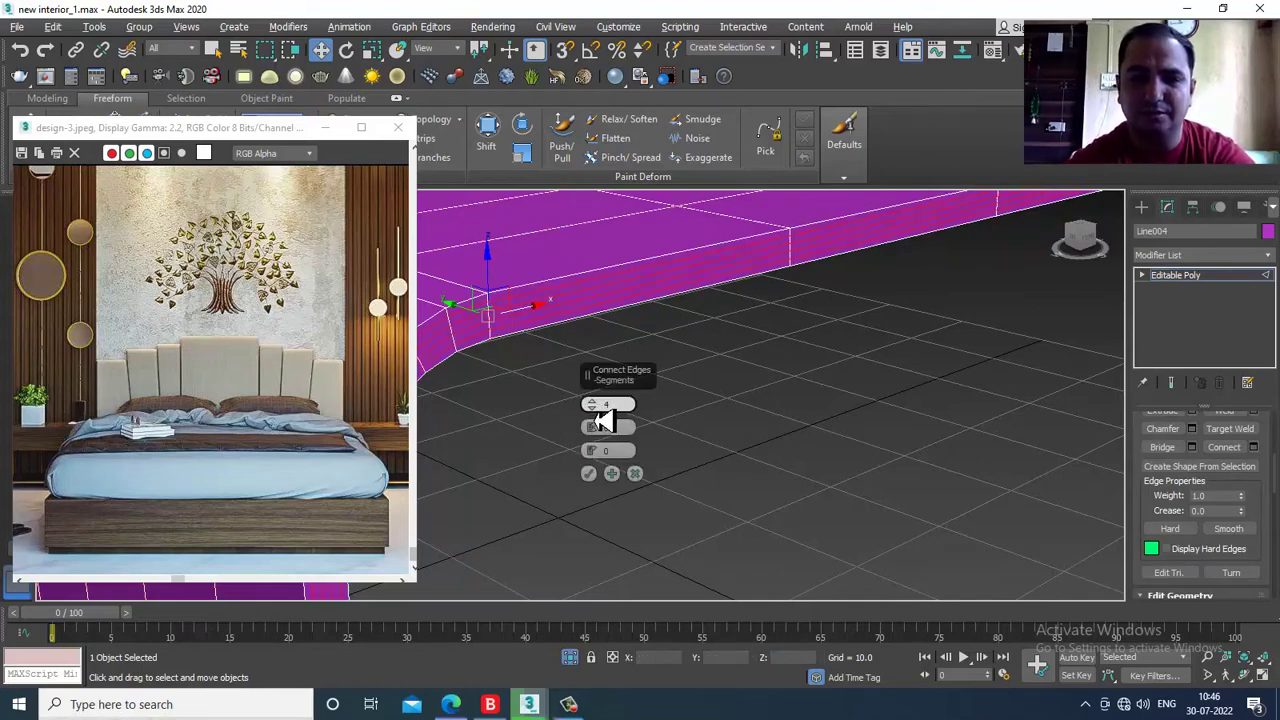
left_click(588, 473)
- Apply TurboSmooth to the strip and convert the result to an editable poly
left_click(1197, 278)
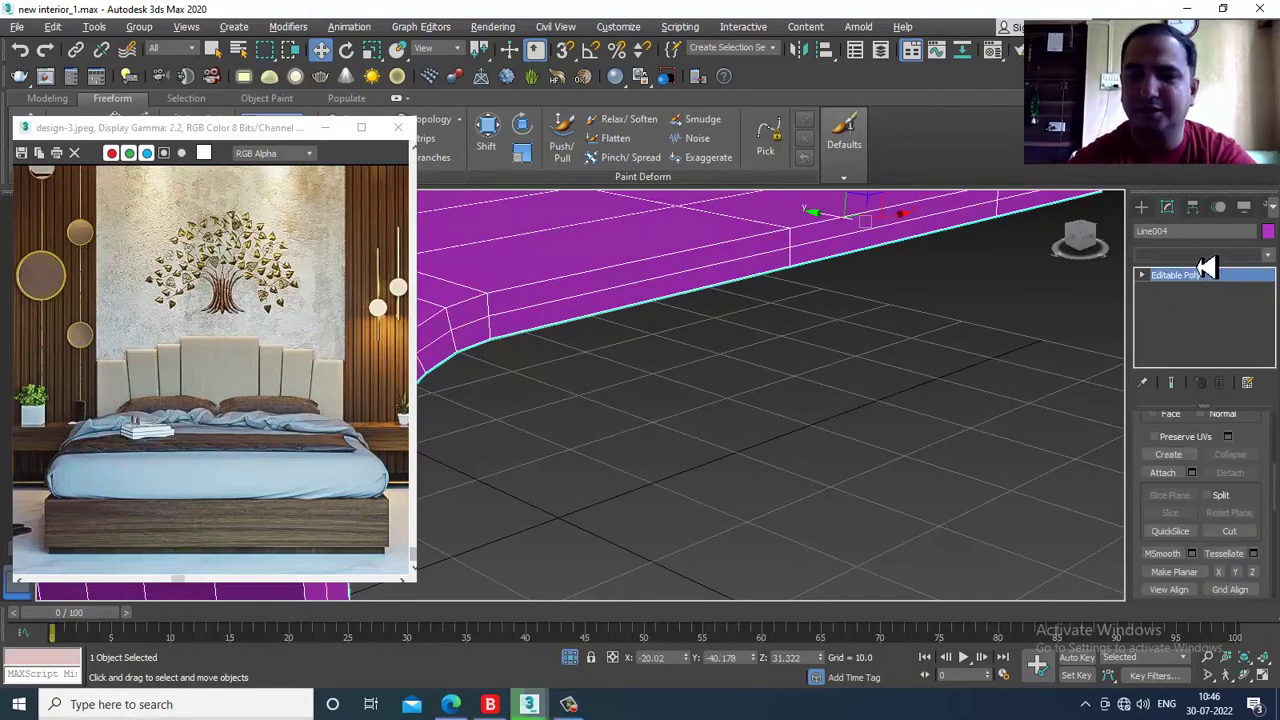
left_click(1203, 256)
type("tu")
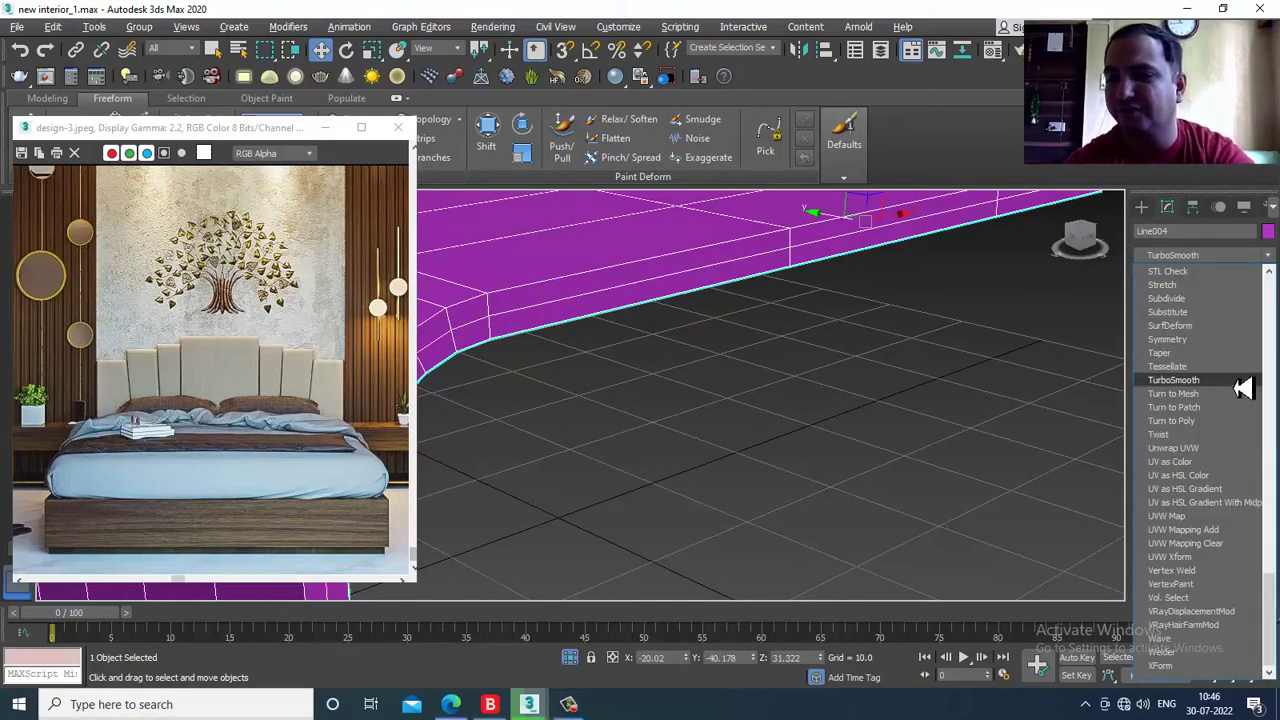
left_click(1235, 381)
scroll(764, 374, "down", 5)
middle_click_drag(764, 374, 768, 409, "alt")
right_click(922, 324)
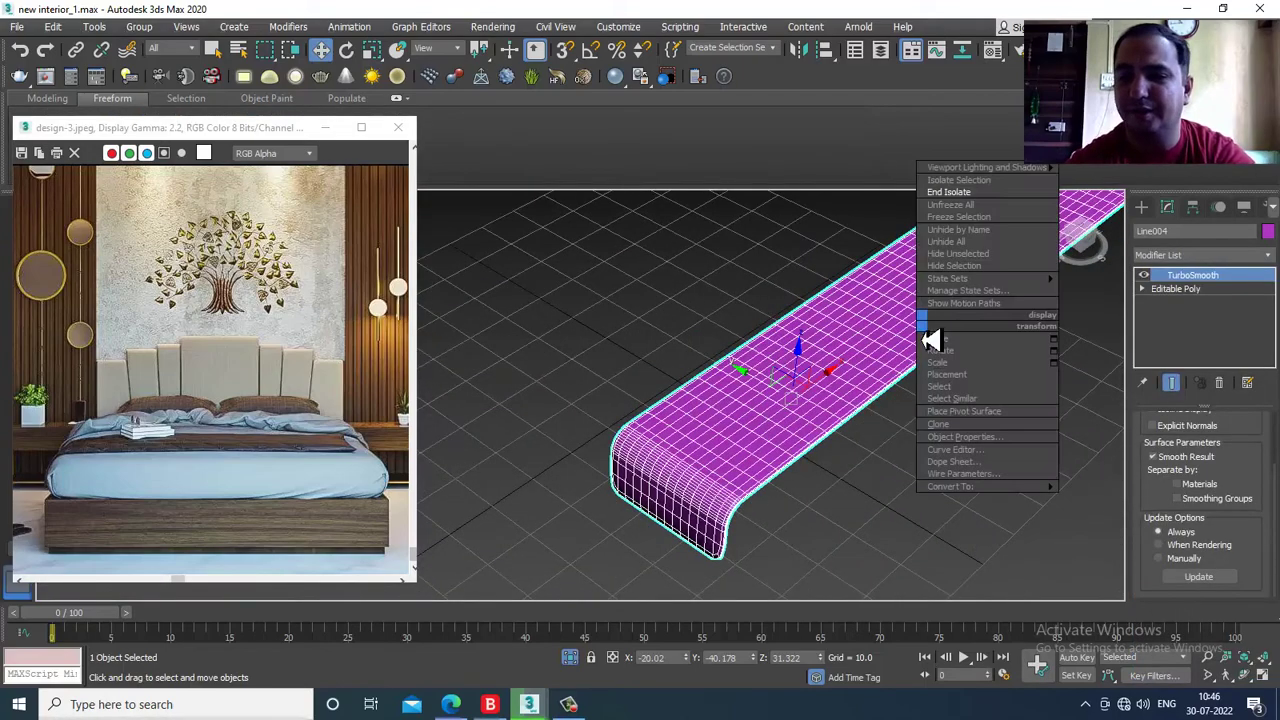
mouse_move(1040, 487)
left_click(1110, 500)
middle_click_drag(1032, 437, 712, 495, "alt")
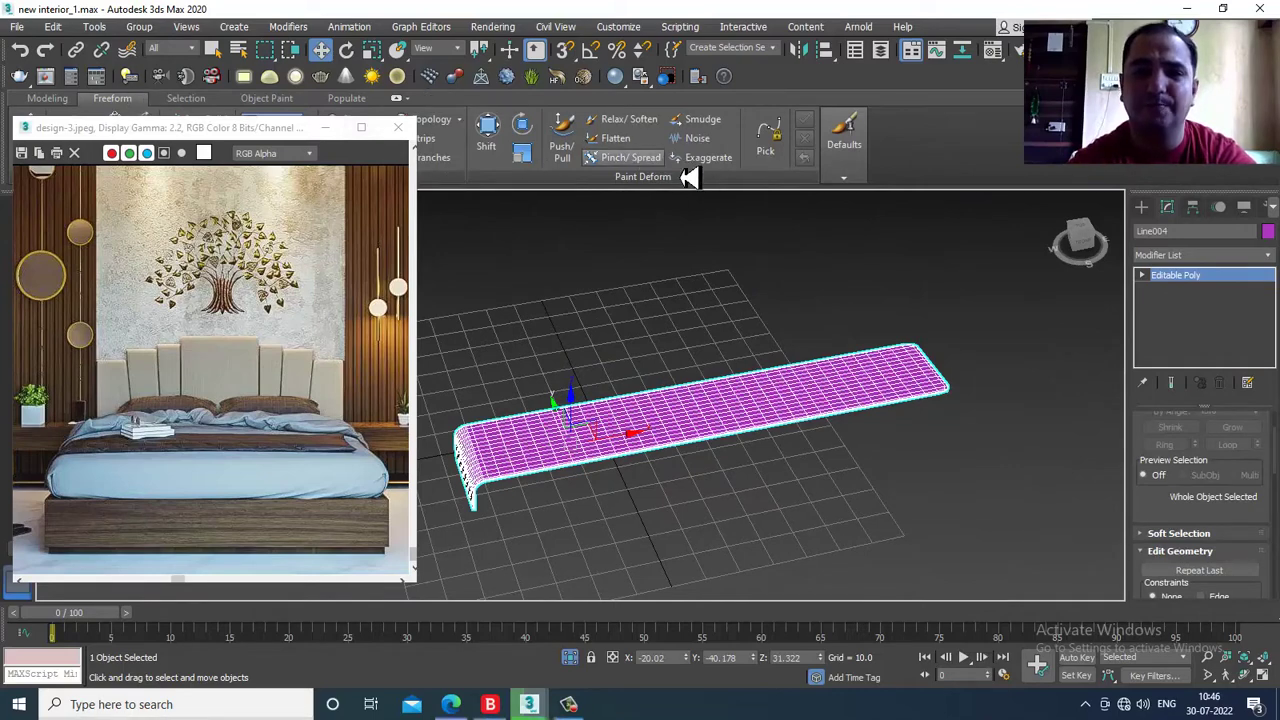
- Activate the Noise paint-deform brush for the strip and set its strength to 0.15
left_click(697, 138)
scroll(851, 349, "up", 5)
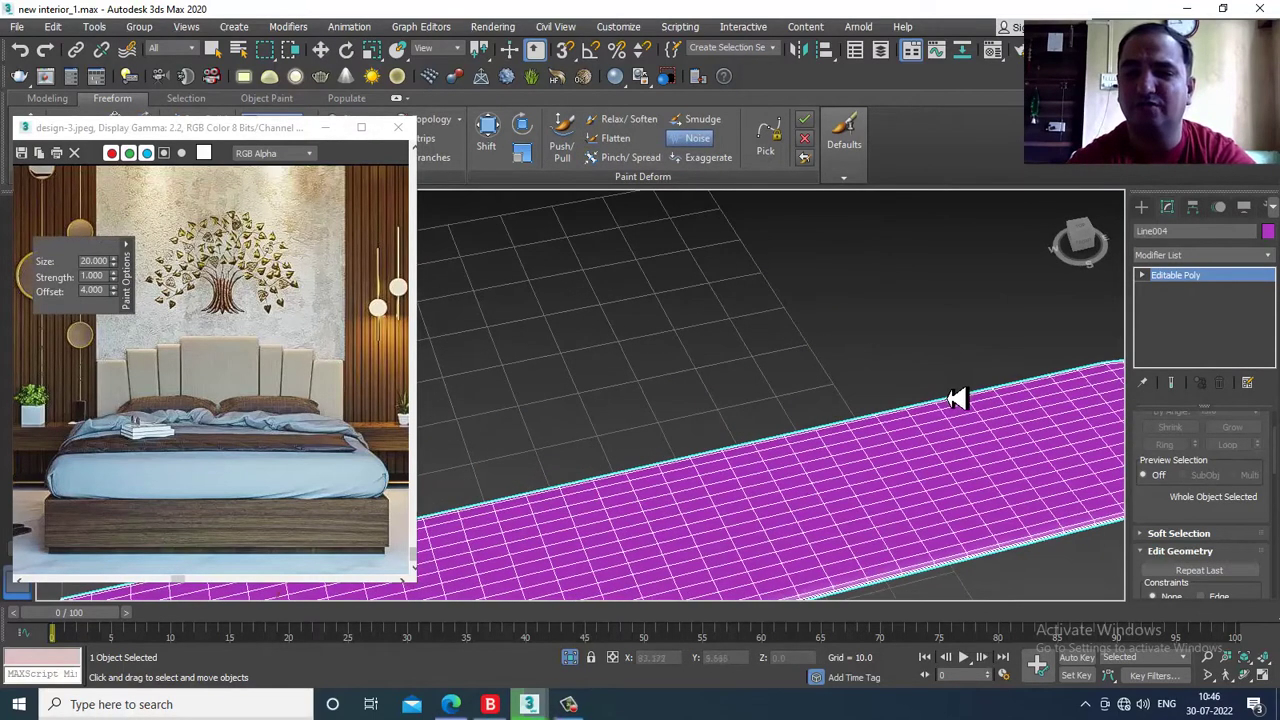
scroll(980, 410, "down", 3)
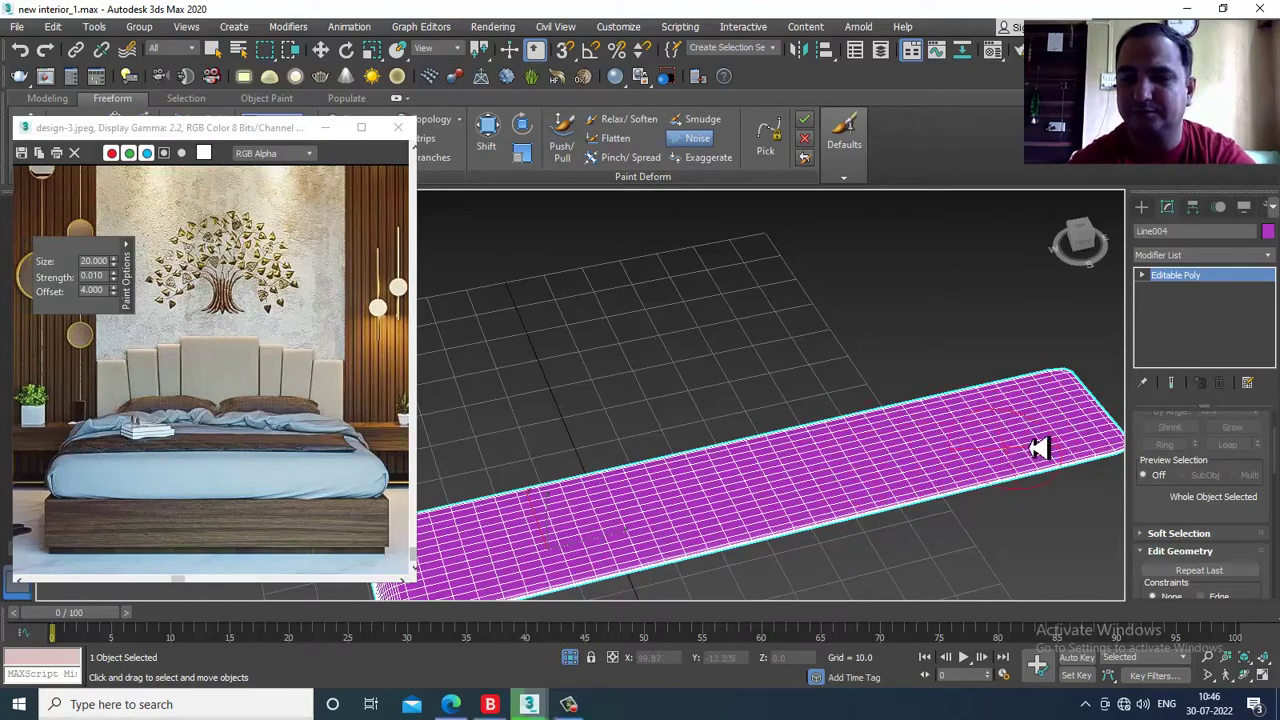
scroll(888, 455, "down", 2)
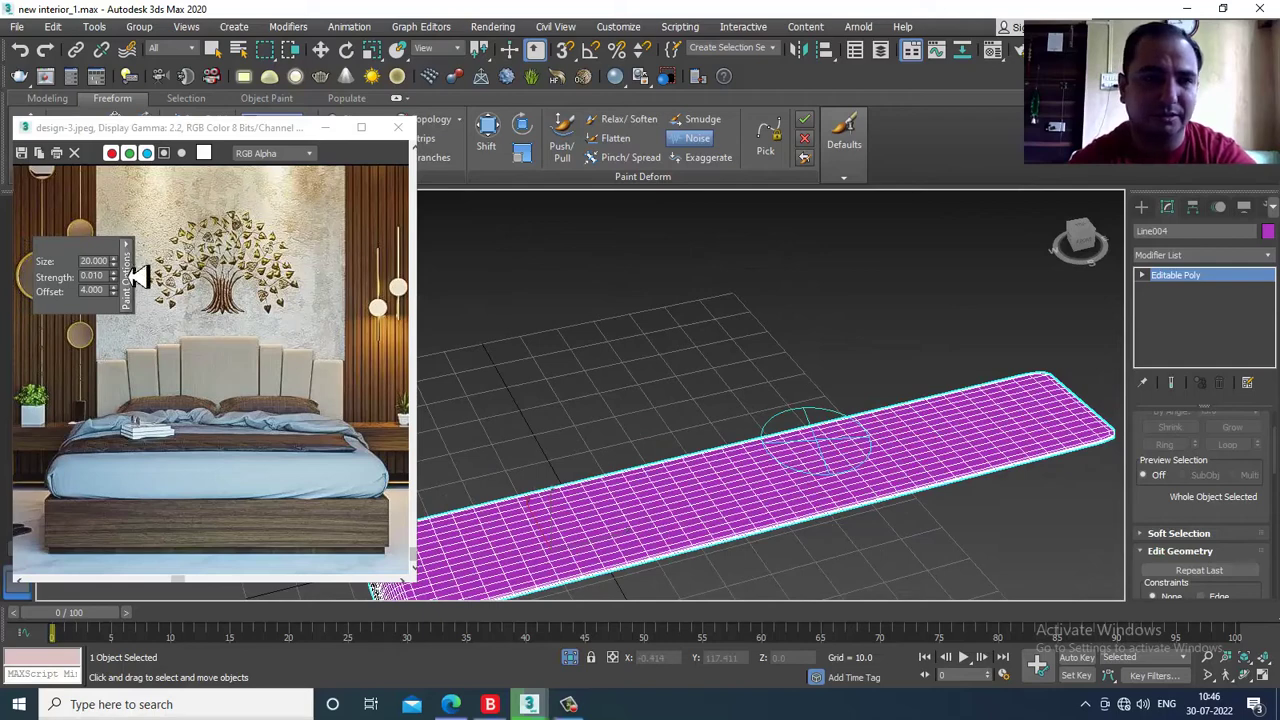
left_click_drag(115, 285, 114, 280)
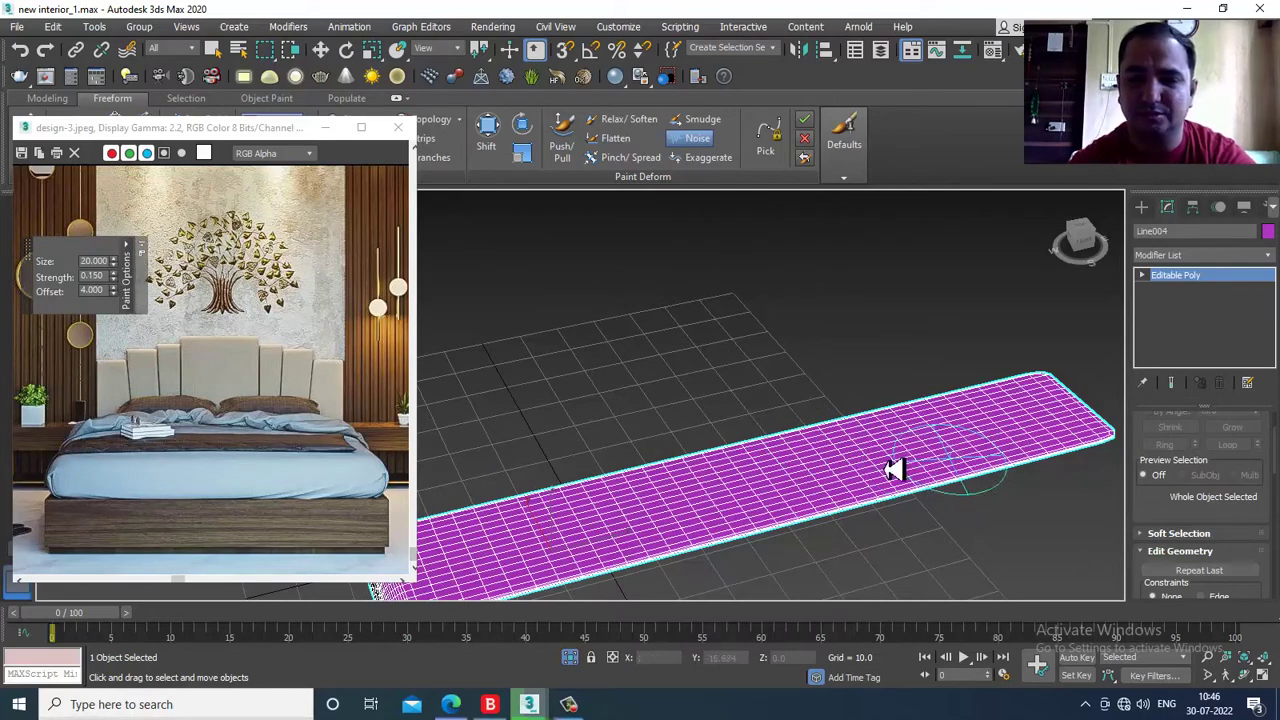
- Paint noise along the strip's top surface to give the fabric soft, uneven waves
mouse_move(552, 508)
left_mouse_down()
mouse_move(575, 537)
mouse_move(806, 490)
left_mouse_up()
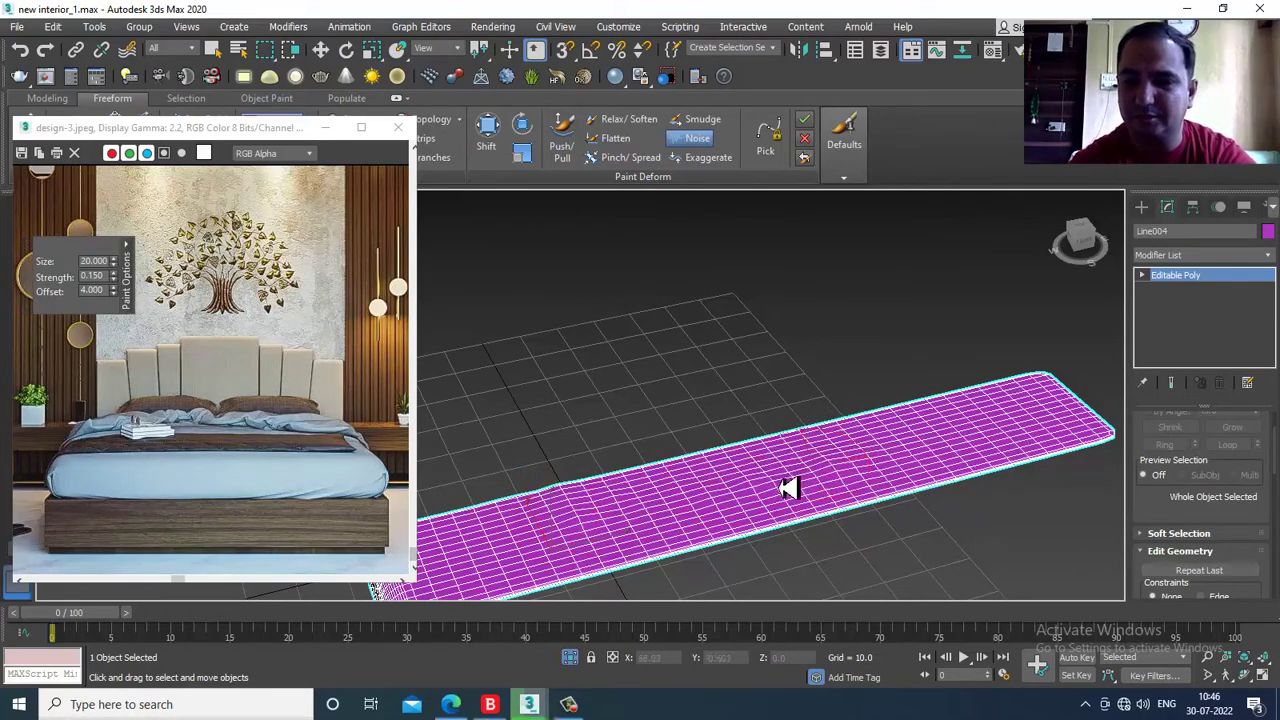
mouse_move(860, 466)
middle_mouse_down("alt")
mouse_move(851, 377)
mouse_move(843, 446)
middle_mouse_up("alt")
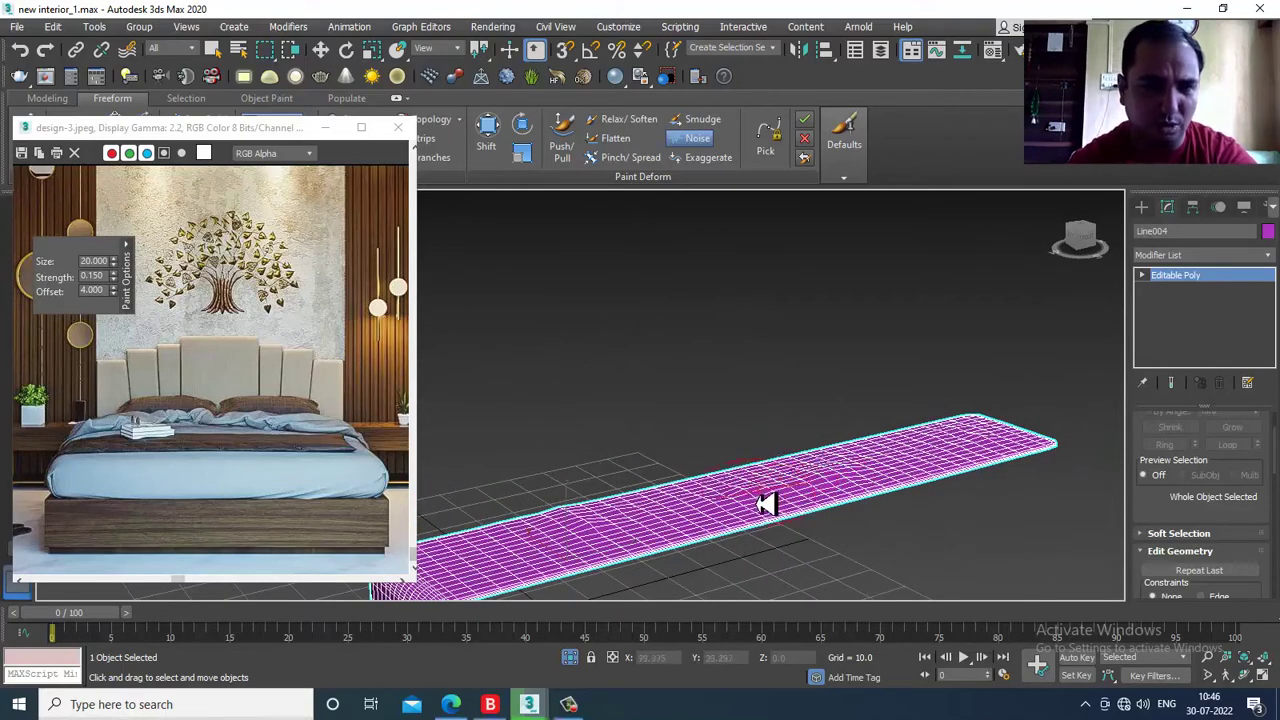
scroll(735, 500, "up", 2)
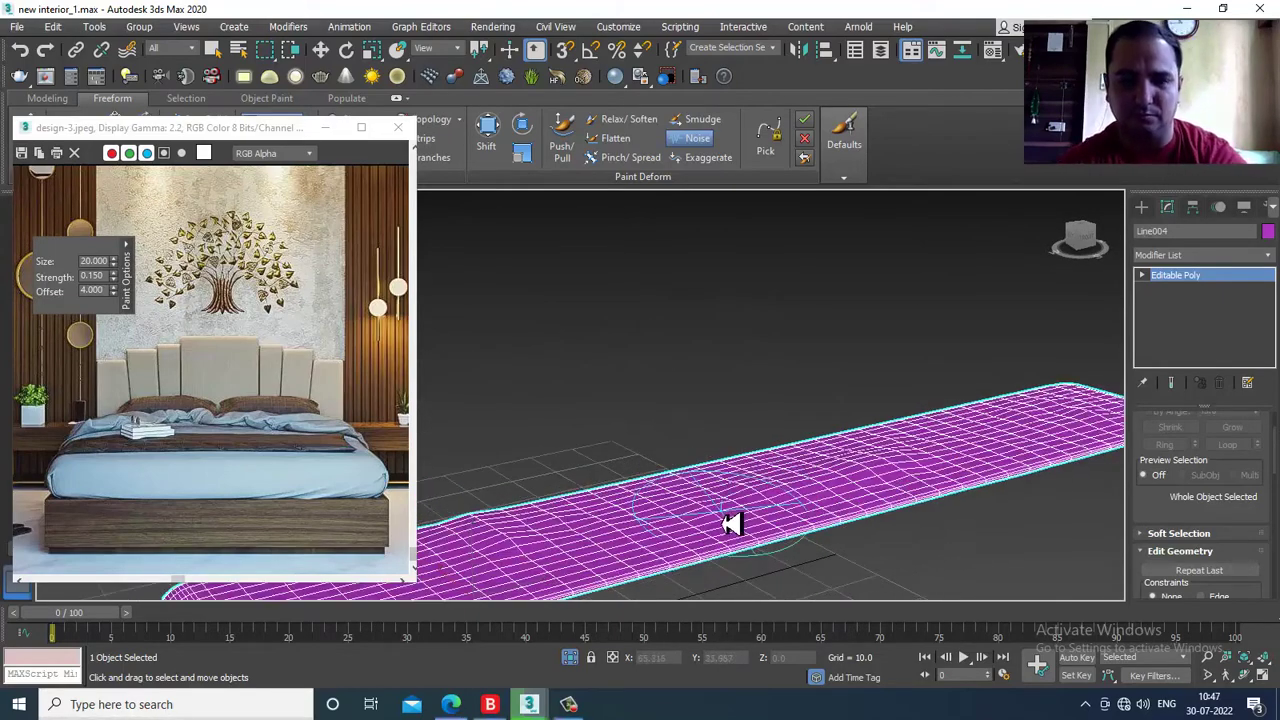
middle_click_drag(917, 466, 920, 527, "alt")
middle_click_drag(914, 423, 1050, 510, "alt")
middle_click_drag(890, 255, 925, 195)
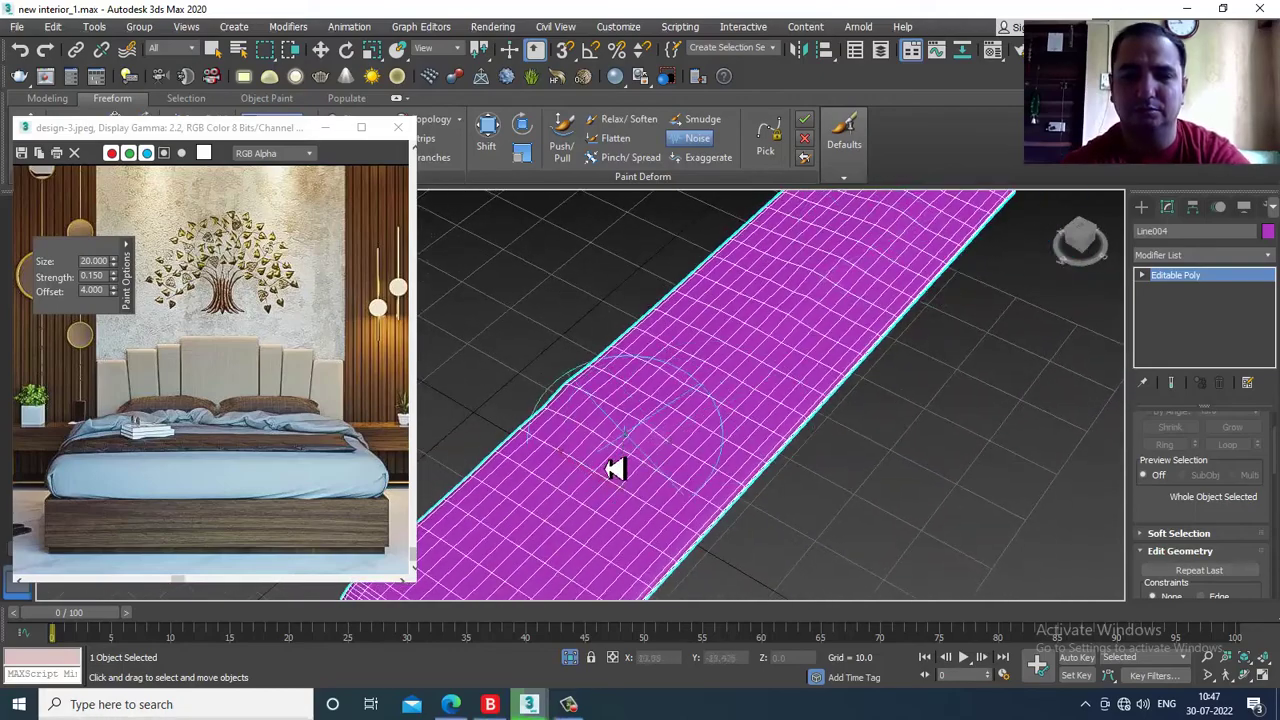
scroll(646, 506, "down", 3)
middle_click_drag(646, 506, 950, 328, "alt")
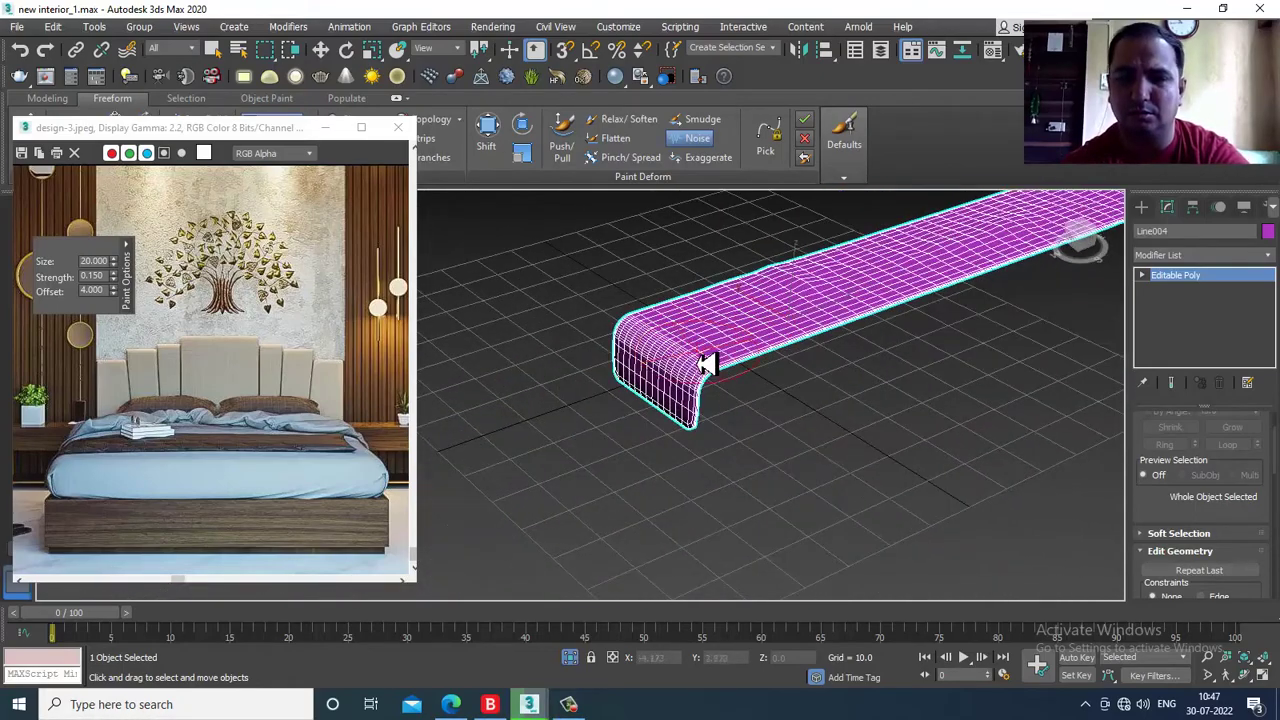
scroll(865, 358, "up", 2)
scroll(771, 366, "up", 4)
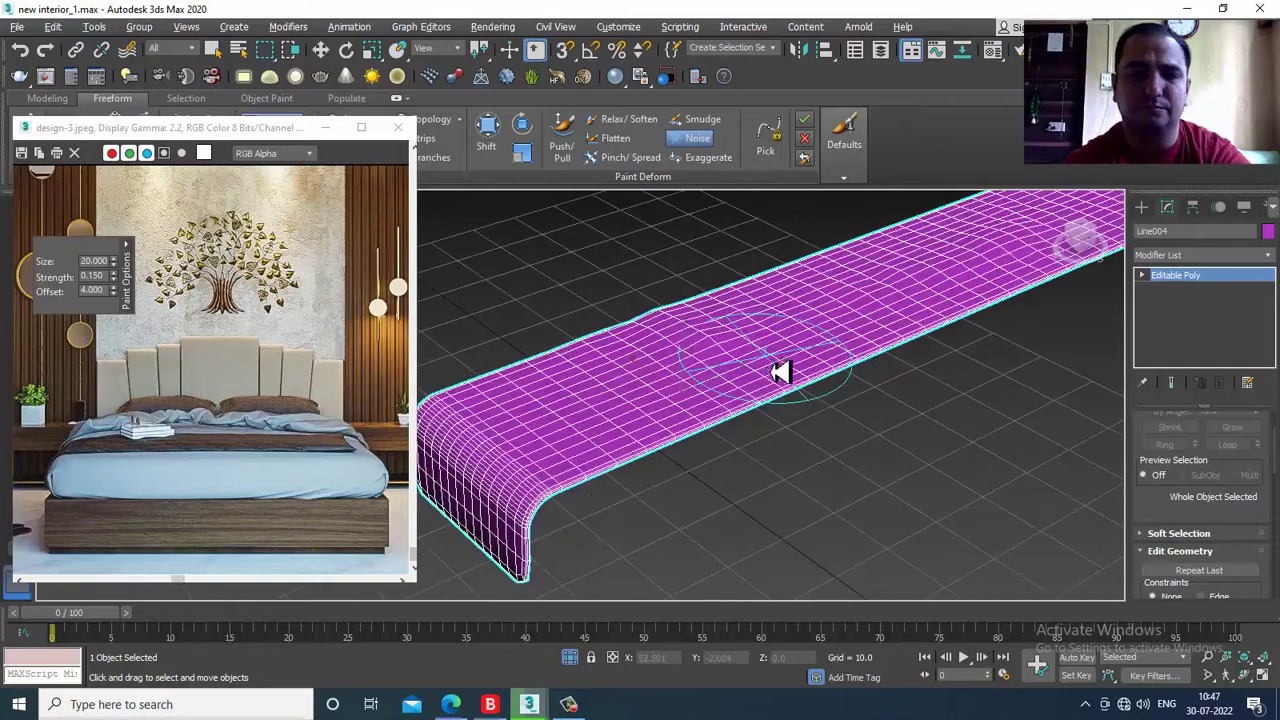
- Try the Shift deform brush on the strip and end the isolation to bring back the whole bedroom
key("w")
left_click(488, 140)
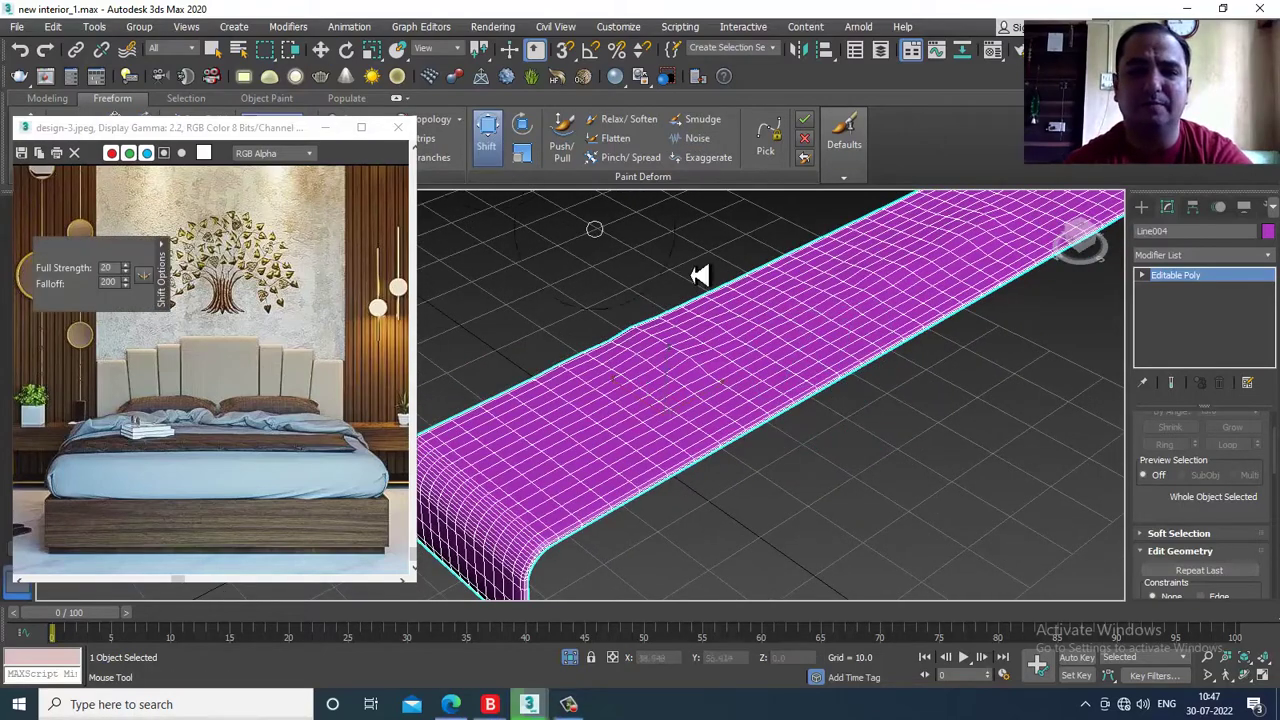
scroll(957, 314, "down", 1)
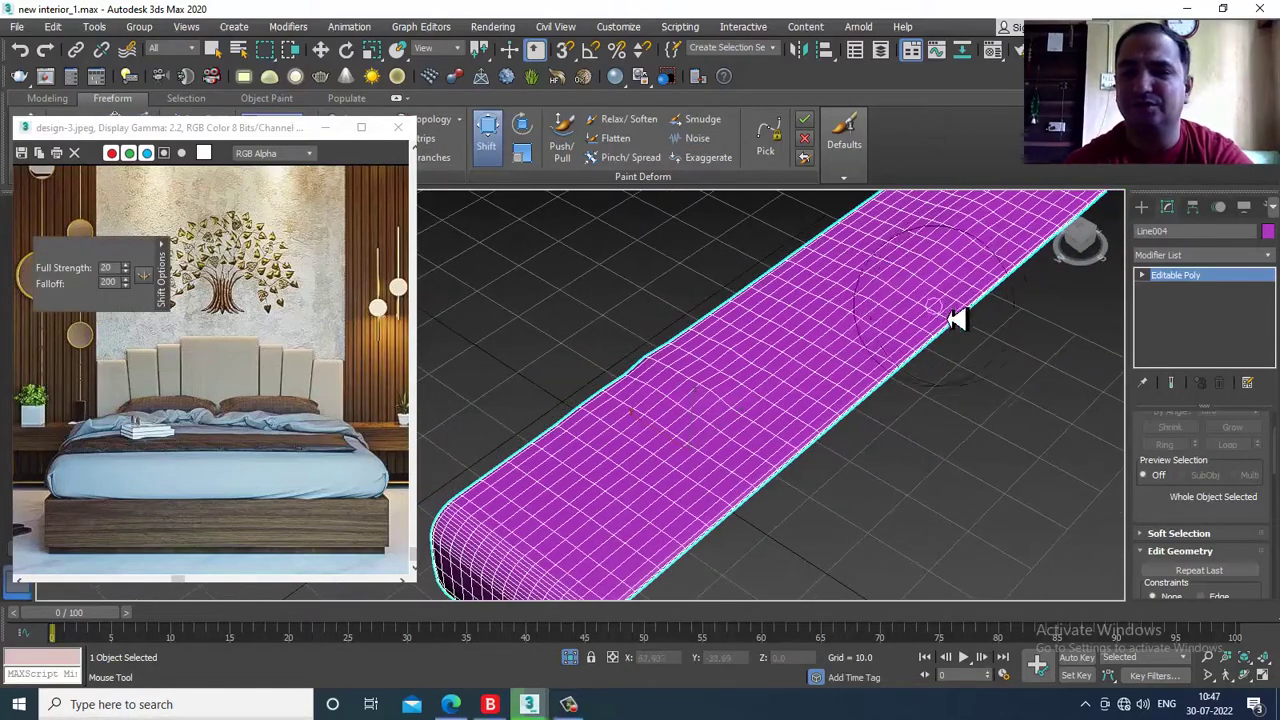
right_click(1052, 334)
right_click(1051, 330)
left_click(1092, 198)
scroll(966, 329, "down", 3)
middle_click_drag(966, 329, 840, 406, "alt")
scroll(695, 346, "up", 4)
scroll(695, 346, "up", 2)
middle_click_drag(695, 346, 647, 414, "alt")
scroll(647, 414, "down", 2)
middle_click_drag(999, 369, 810, 454, "alt")
scroll(788, 362, "down", 3)
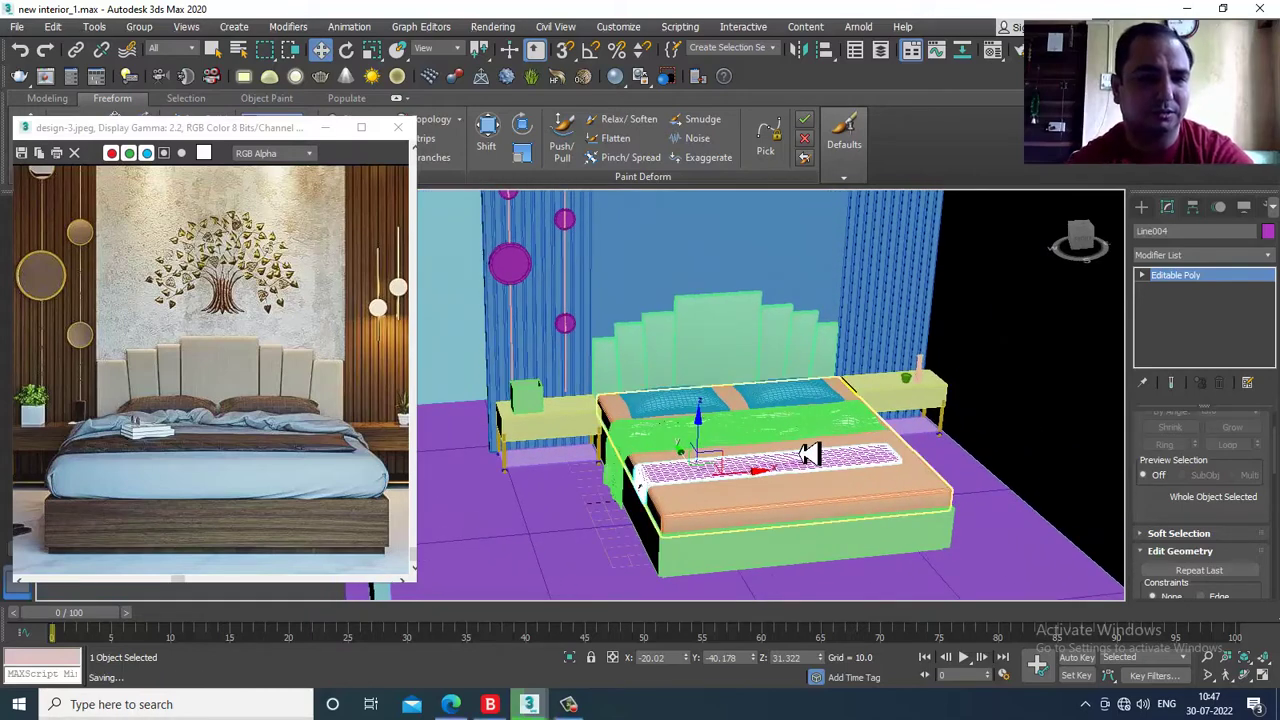
- Create a box about 18.3 long, 12.3 wide and 3.35 high on the mattress beside the runner, using AutoGrid
left_click(138, 457)
scroll(140, 457, "up", 1)
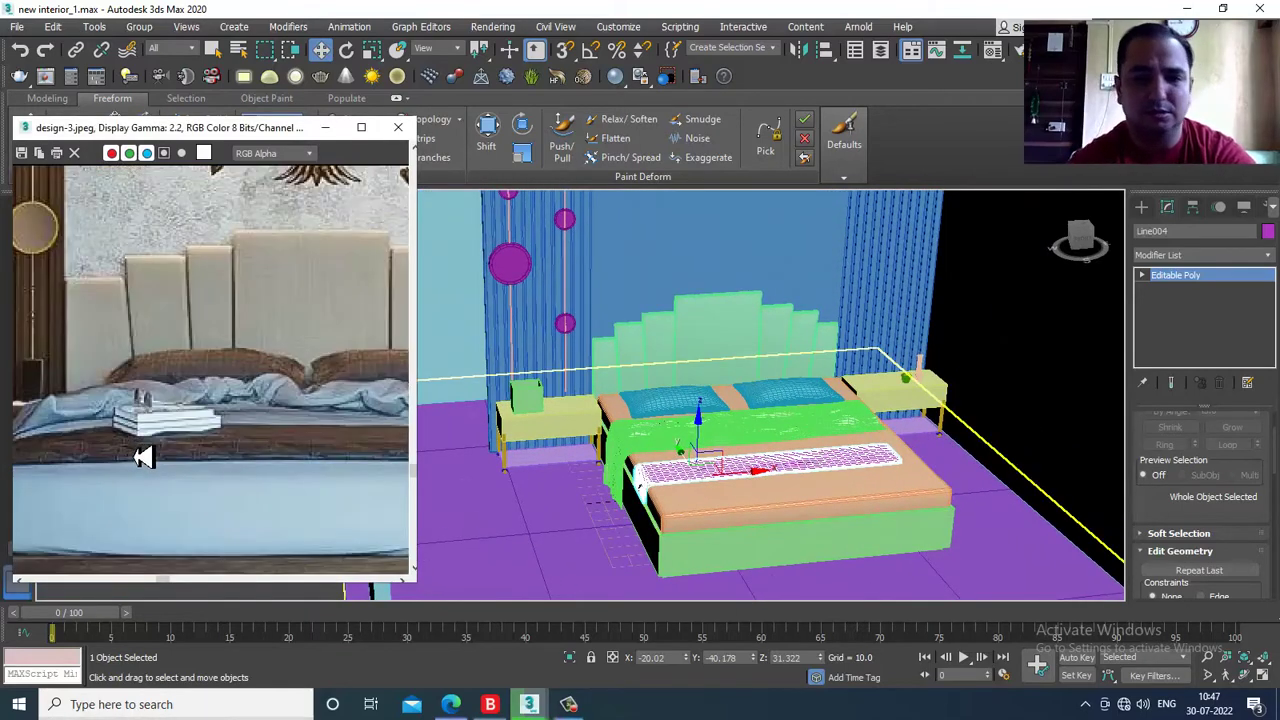
scroll(142, 457, "down", 1)
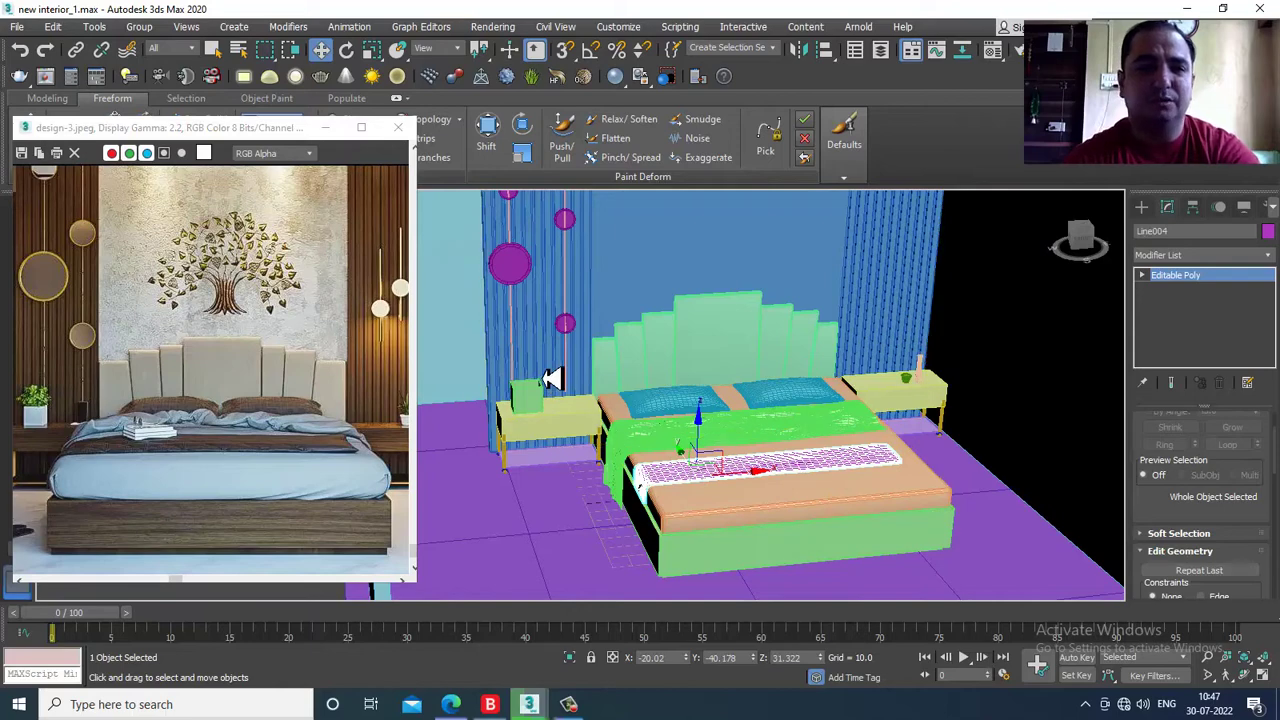
left_click(1141, 206)
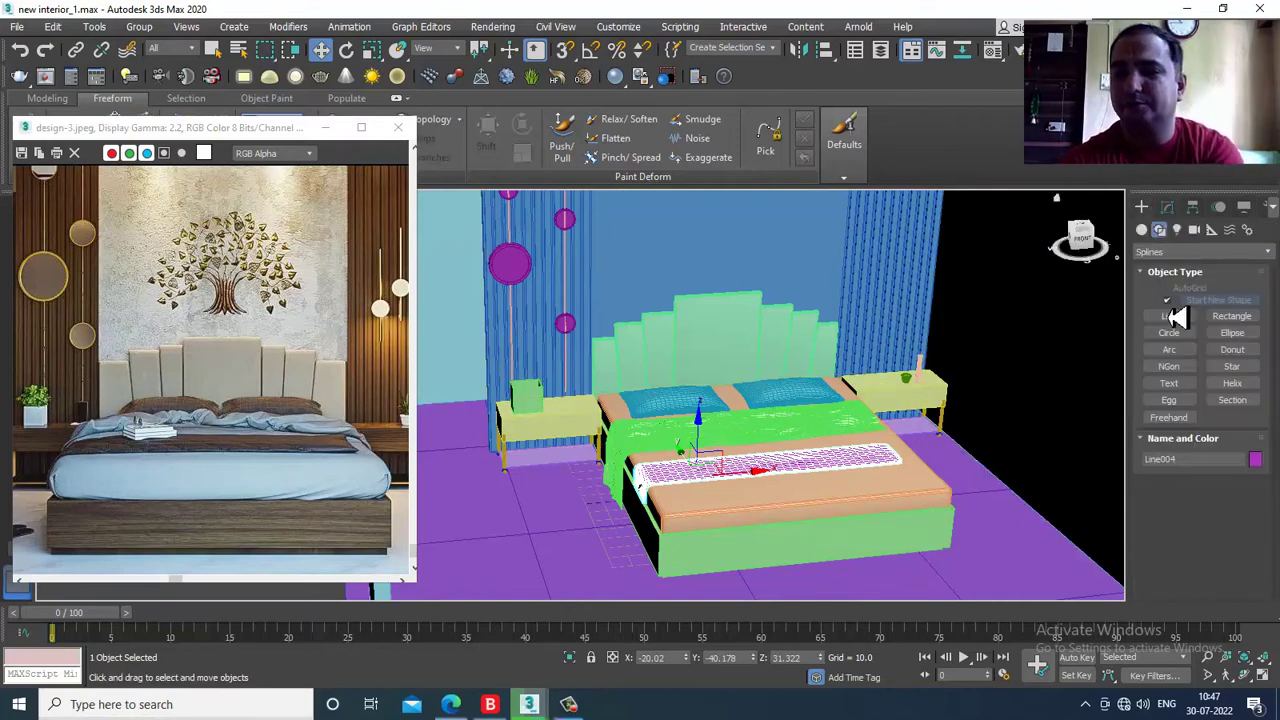
left_click(1142, 230)
left_click(1163, 254)
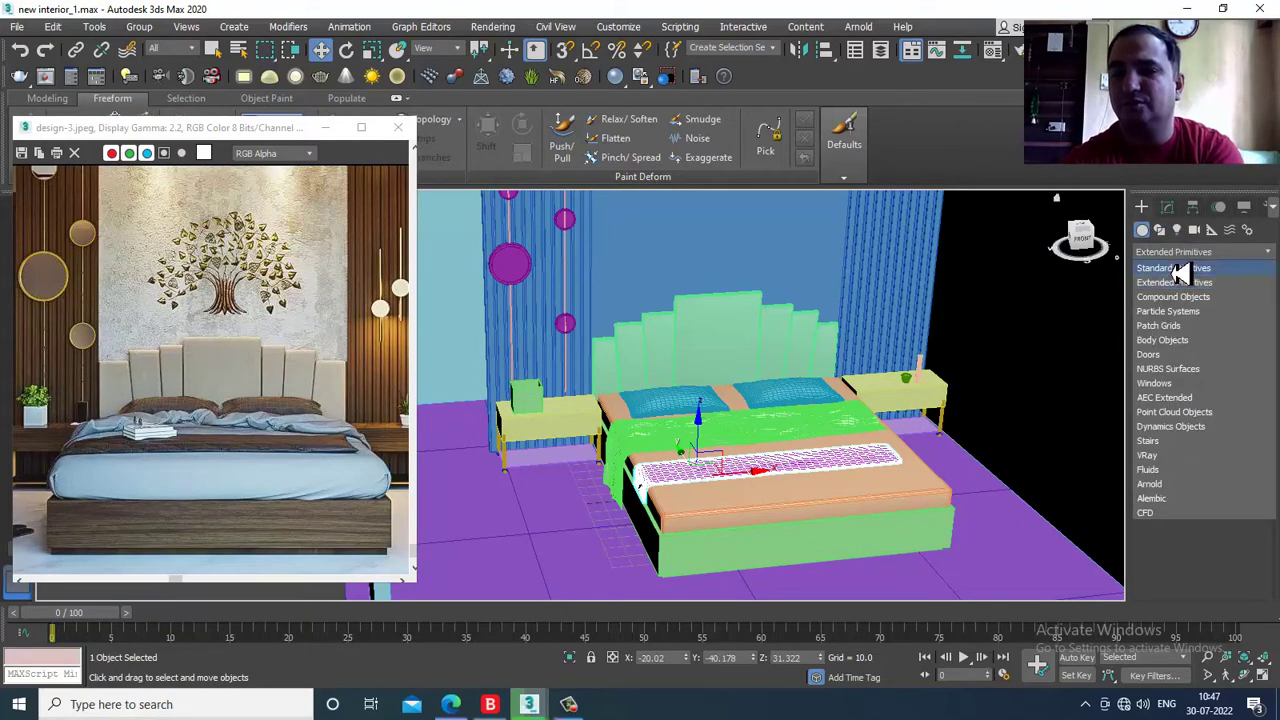
left_click(1174, 269)
left_click(1186, 304)
scroll(749, 446, "up", 10)
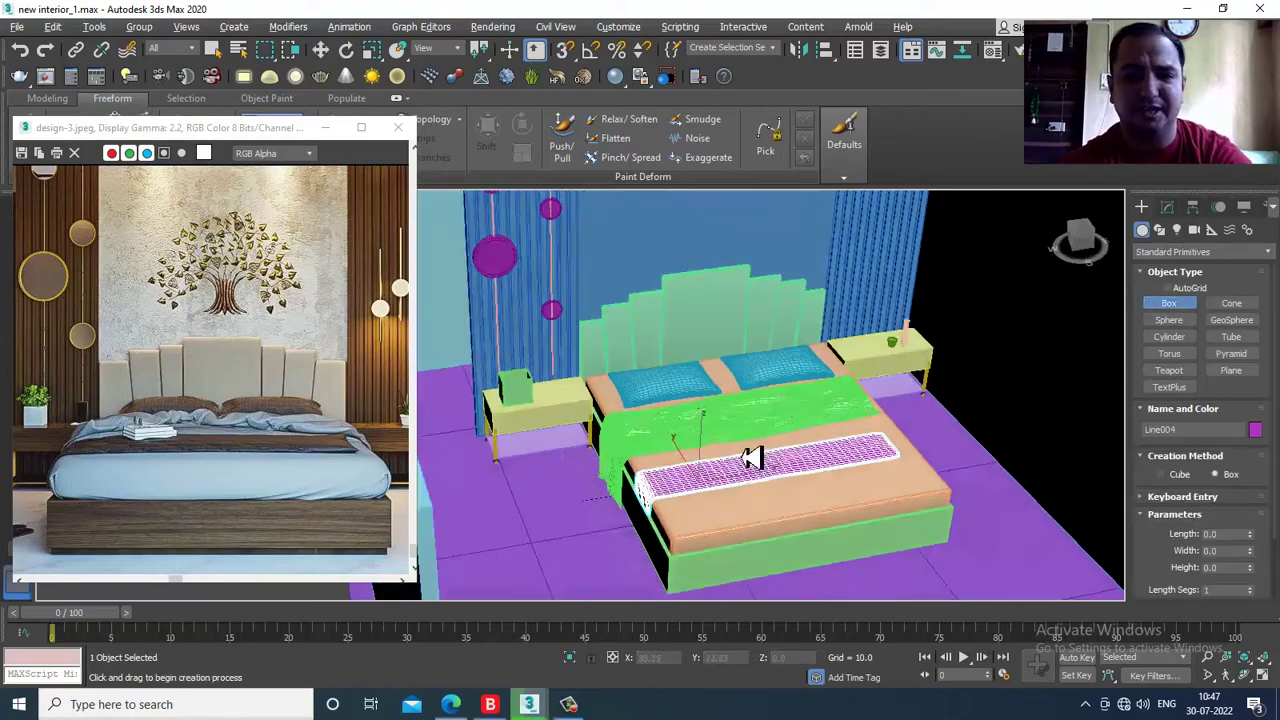
middle_click_drag(741, 420, 845, 326)
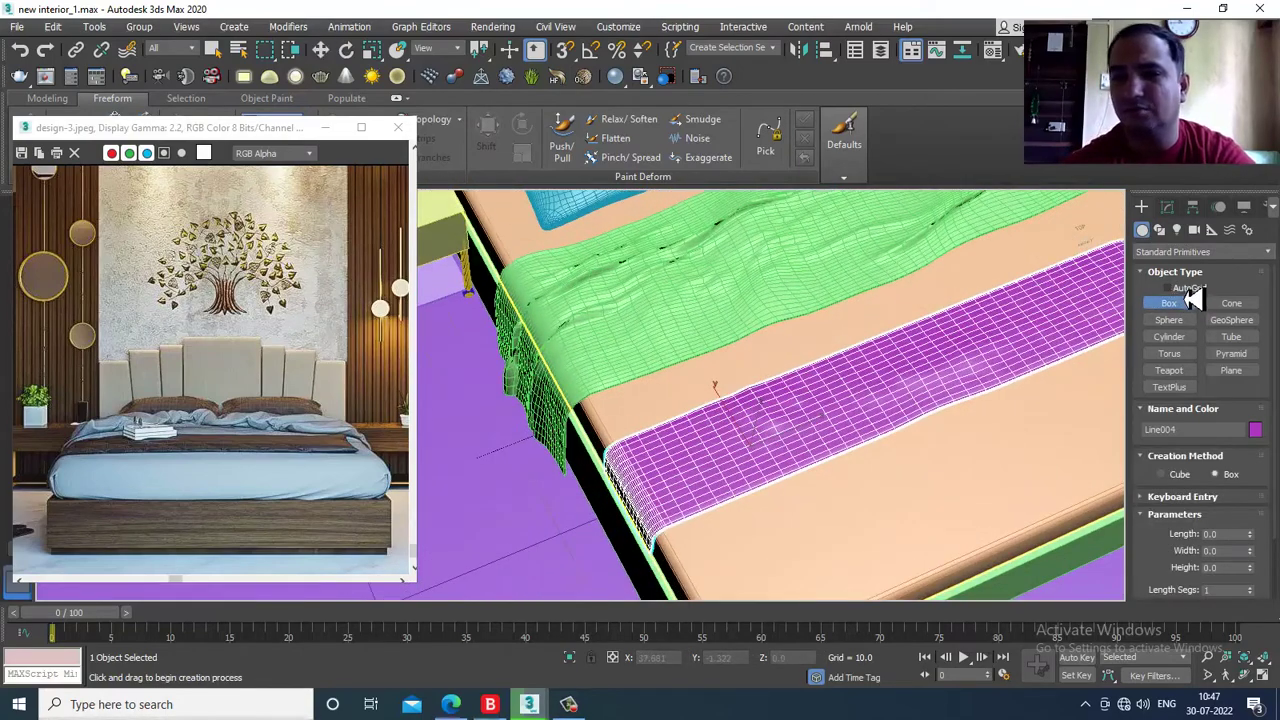
left_click_drag(863, 509, 831, 557)
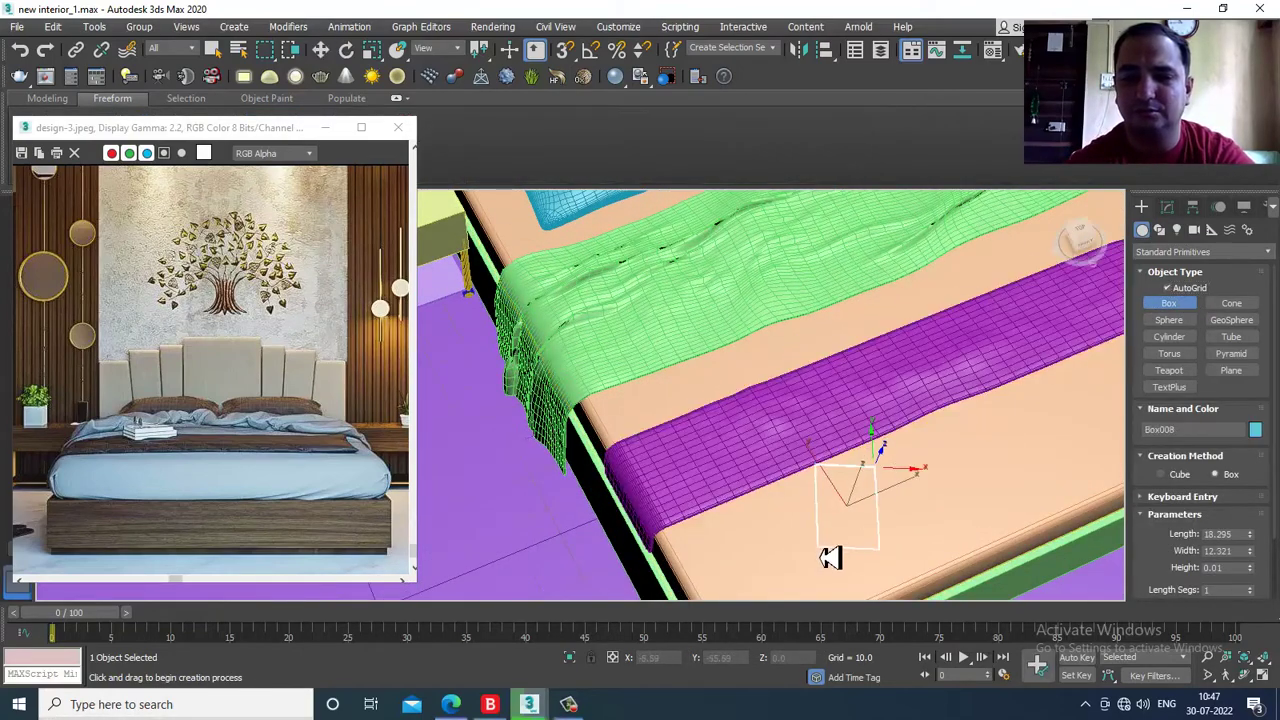
middle_click_drag(878, 516, 928, 395, "alt")
- Raise the box above the mattress to about Z 37.9
key("w")
key("alt+q")
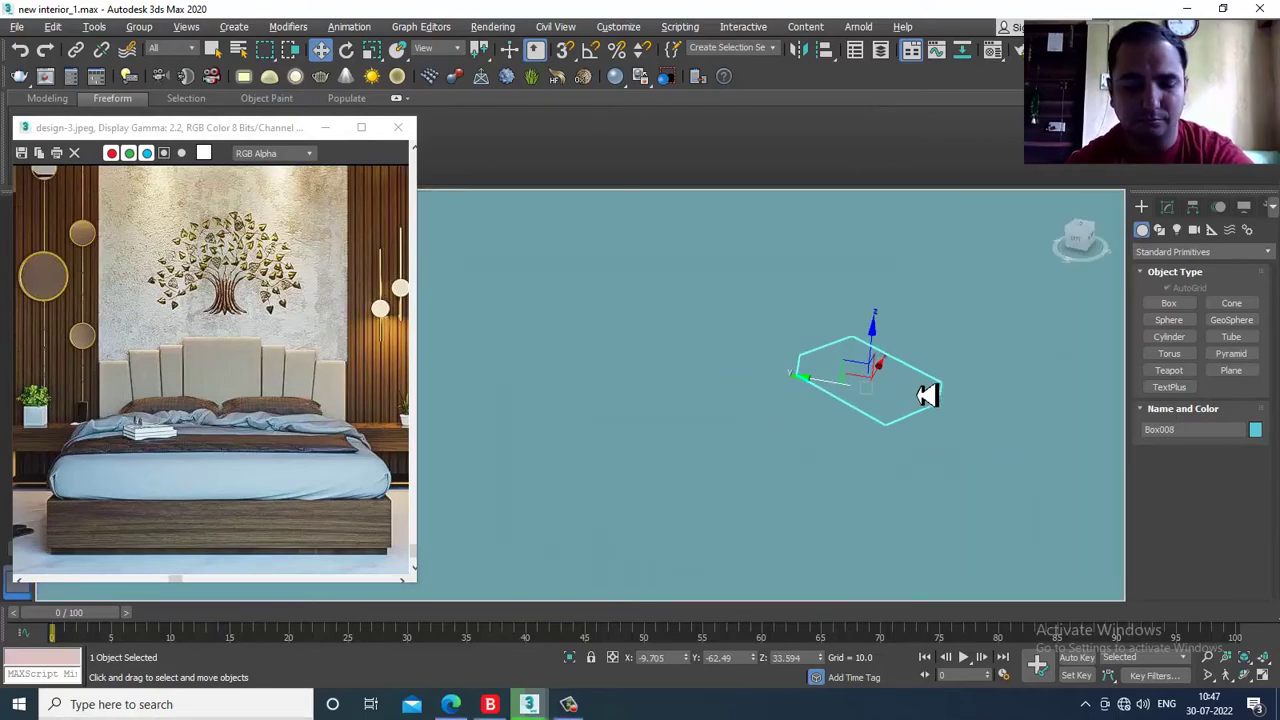
key("alt+q")
scroll(893, 391, "up", 2)
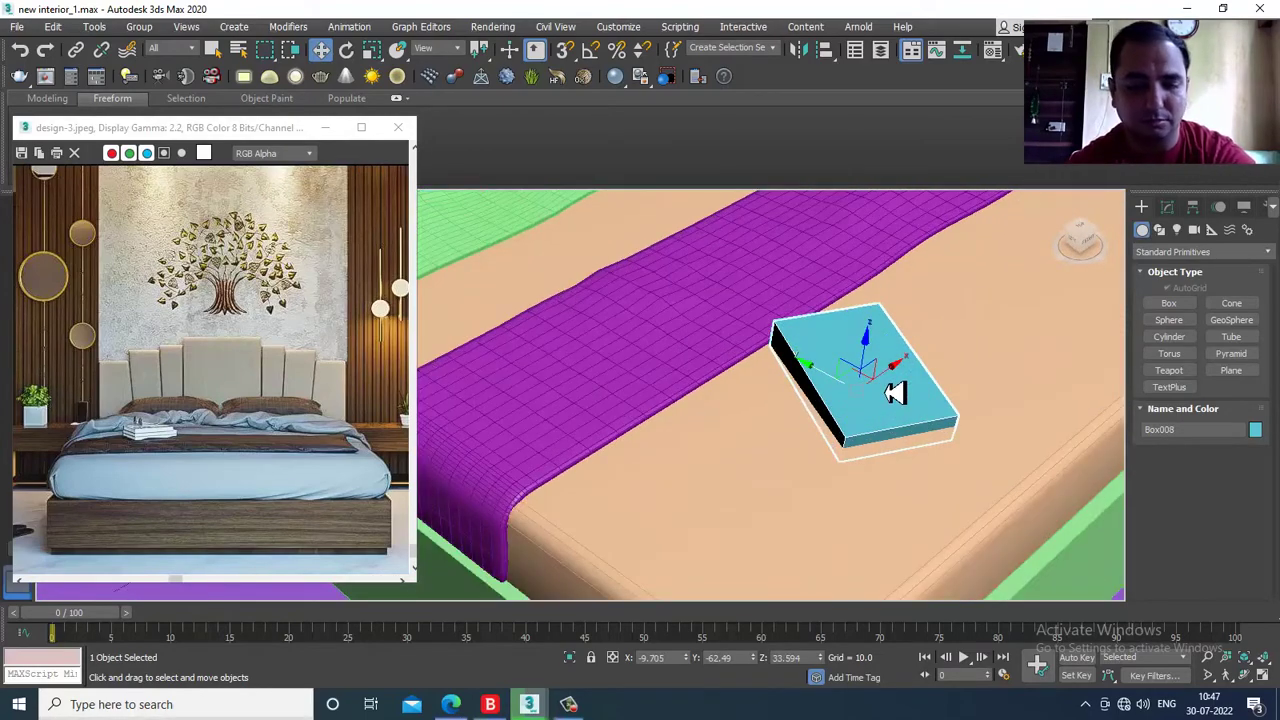
left_click_drag(892, 372, 879, 326)
key("w")
middle_click_drag(879, 326, 926, 346, "alt")
scroll(895, 365, "up", 3)
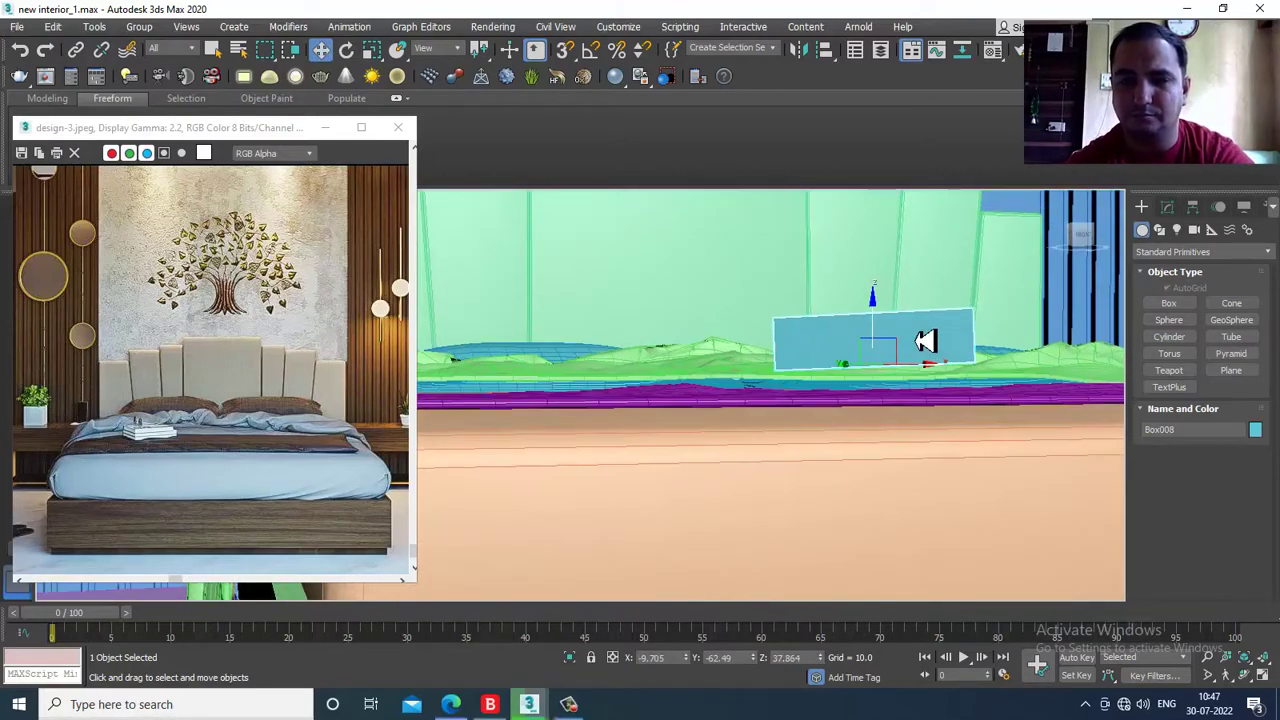
- Rotate the box slightly so it lies level over the mattress
key("e")
left_click_drag(922, 333, 926, 335)
middle_click_drag(926, 335, 883, 343, "alt")
left_click_drag(860, 333, 856, 331)
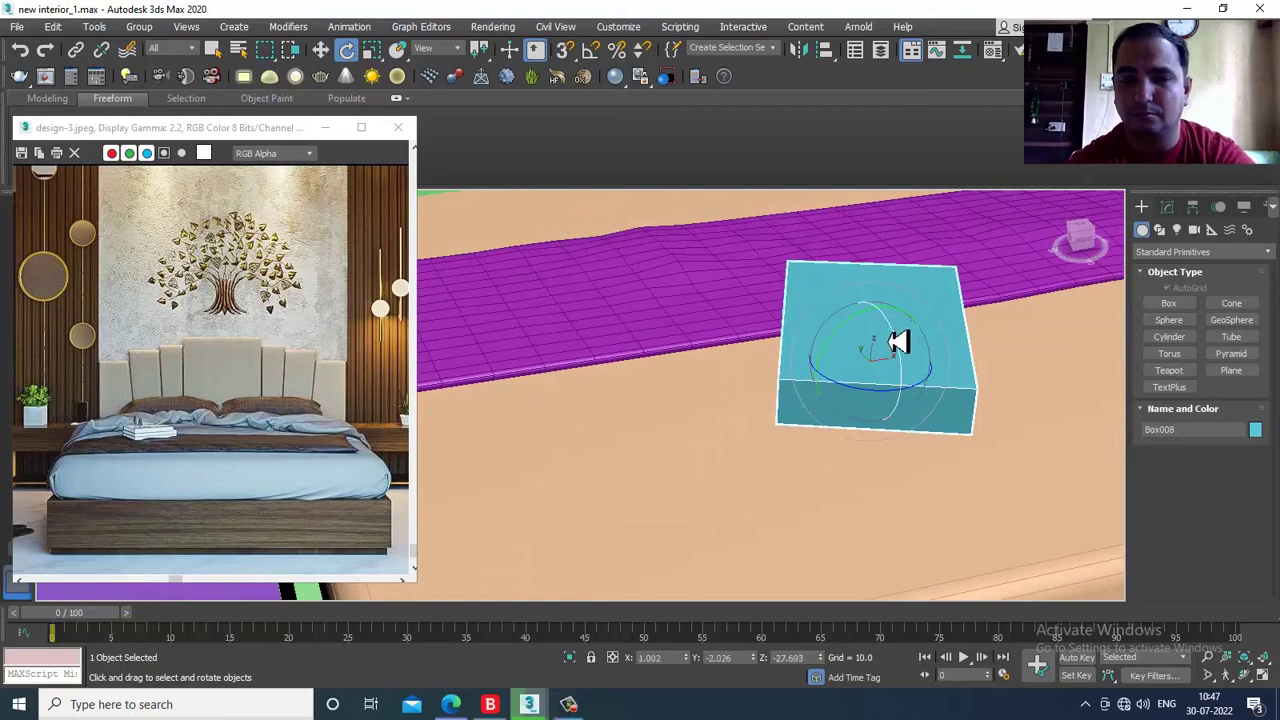
key("w")
- Reduce the box's height to about 2.45
right_click(914, 297)
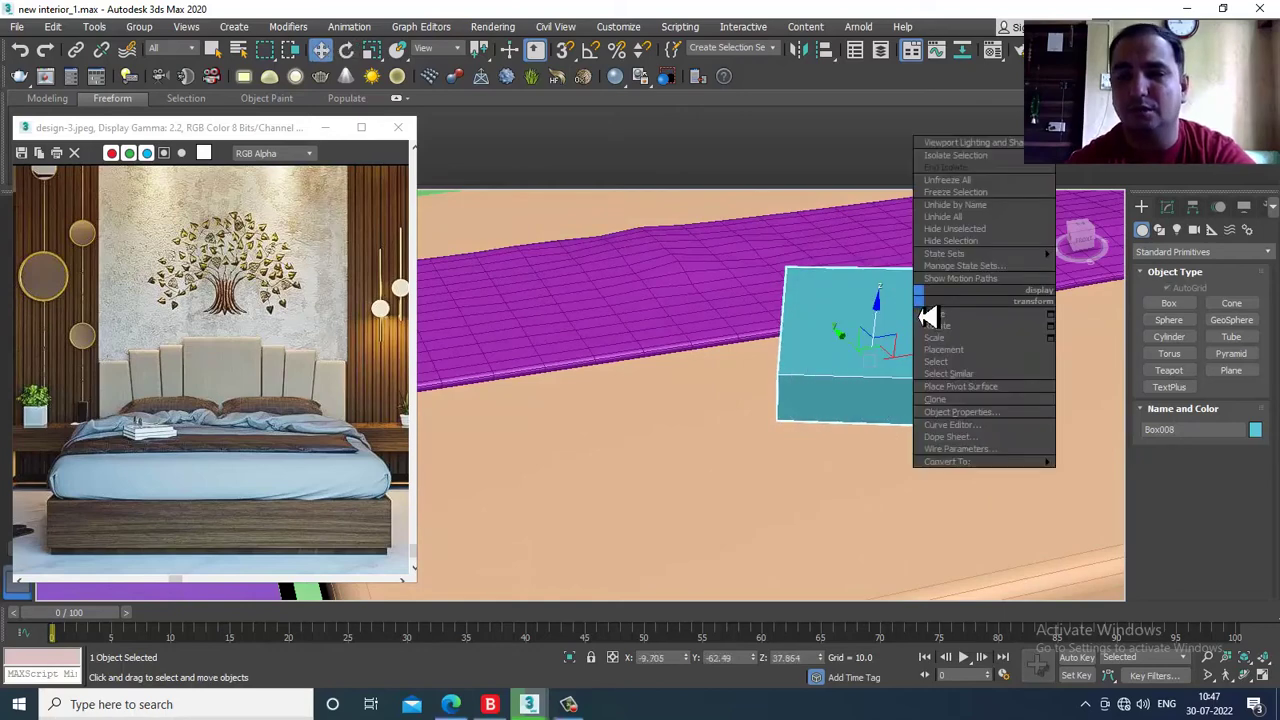
left_click(1170, 208)
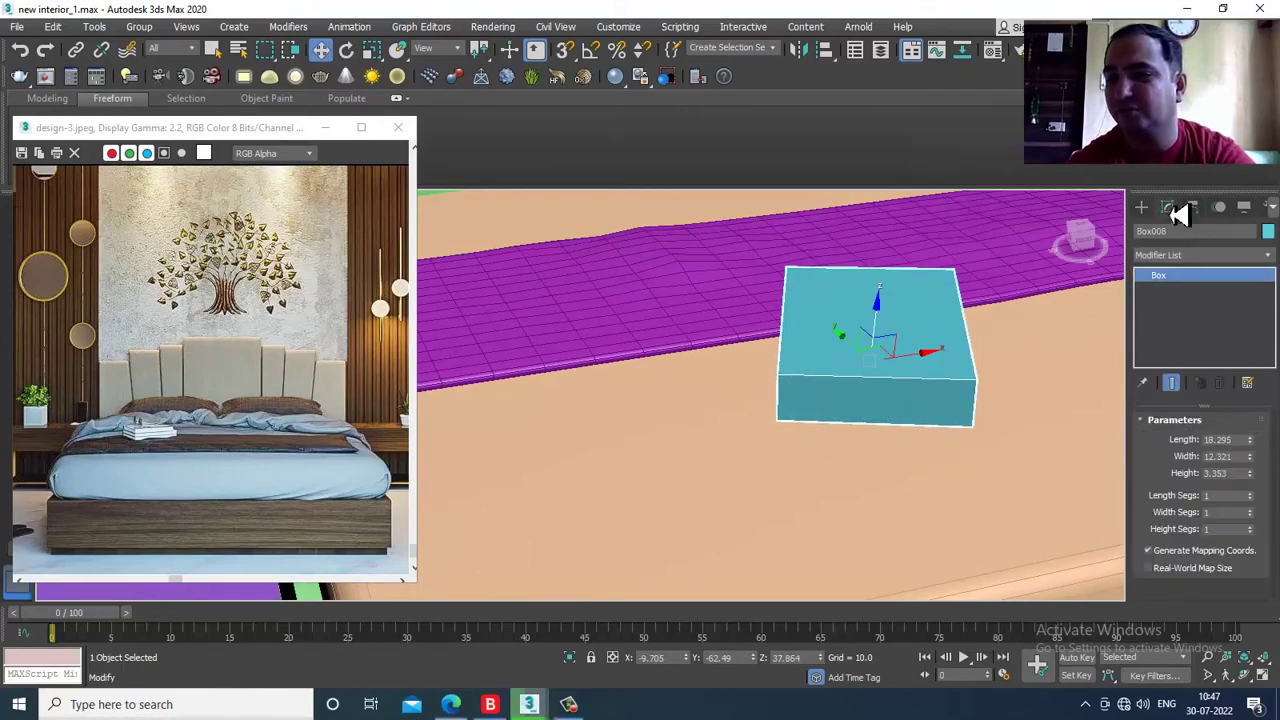
left_click_drag(1258, 484, 1264, 506)
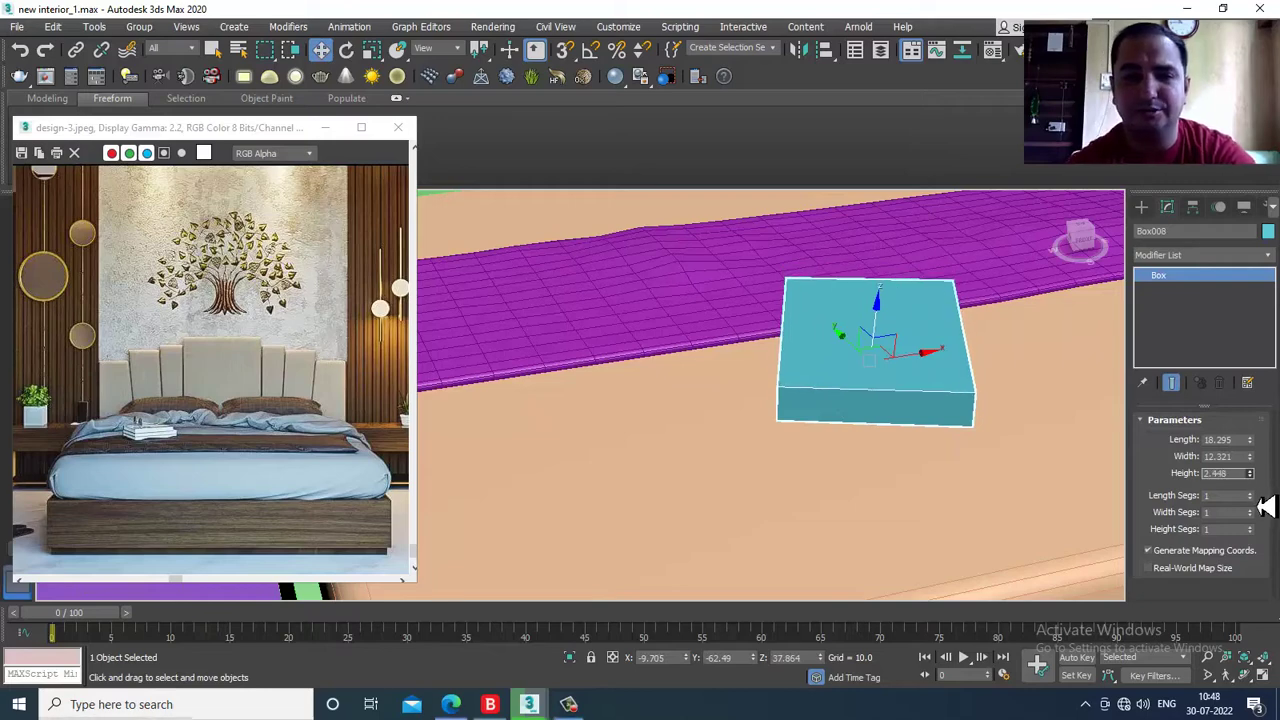
- Convert the box to an editable poly and enter edge editing
right_click(894, 354)
mouse_move(950, 503)
left_click(1089, 527)
middle_click_drag(908, 425, 952, 423, "alt")
key("2")
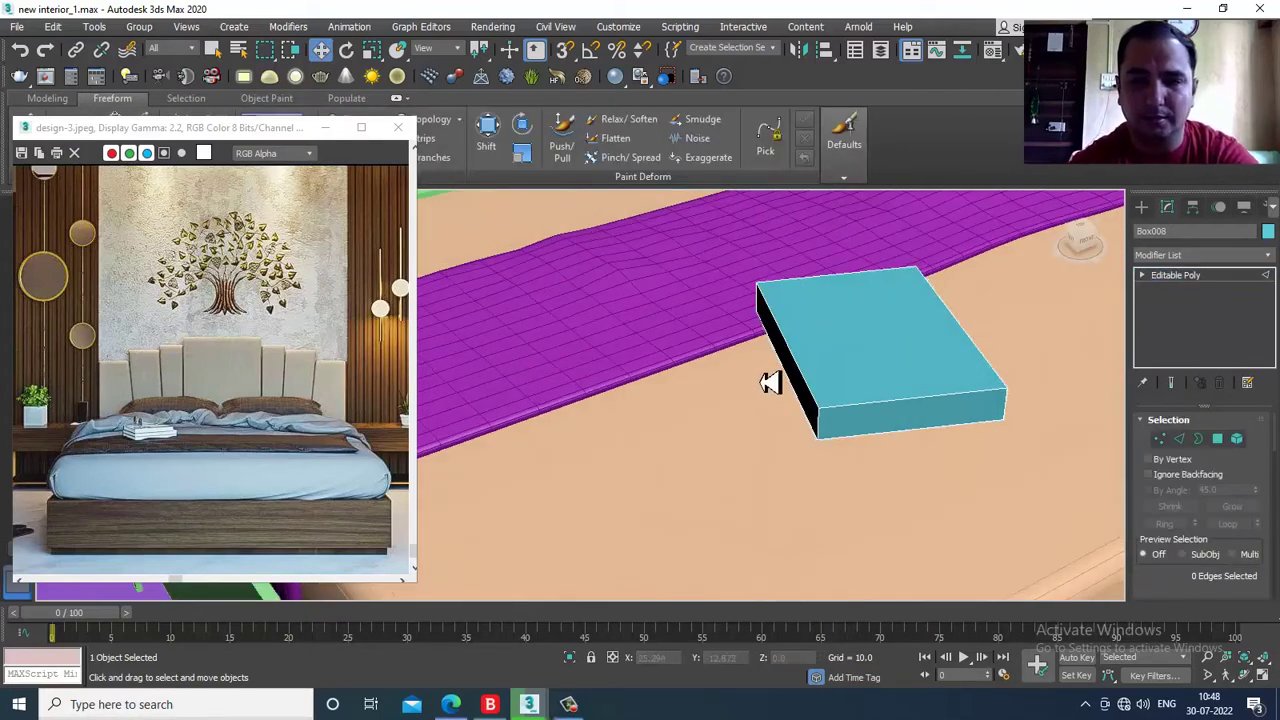
- Chamfer the box's two long edges on the spine side with a small amount and 3 segments
left_click(804, 373)
left_click(806, 407, "ctrl")
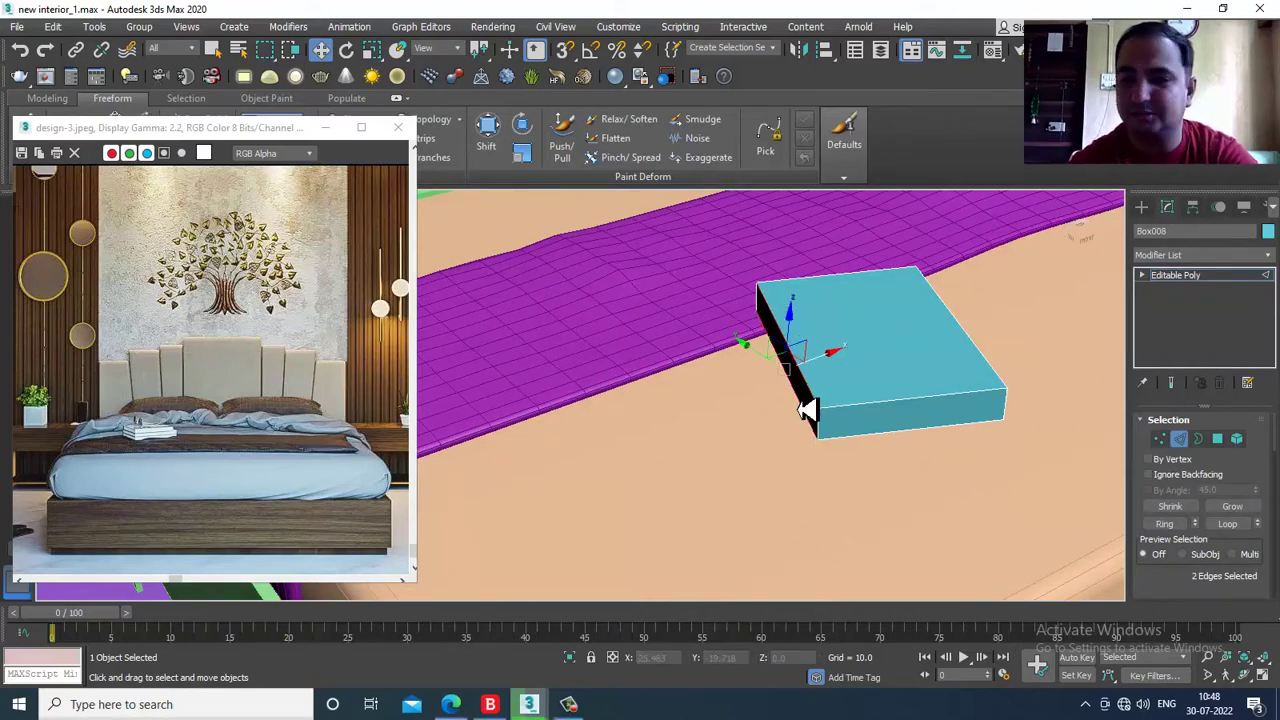
left_click_drag(1158, 596, 1168, 418)
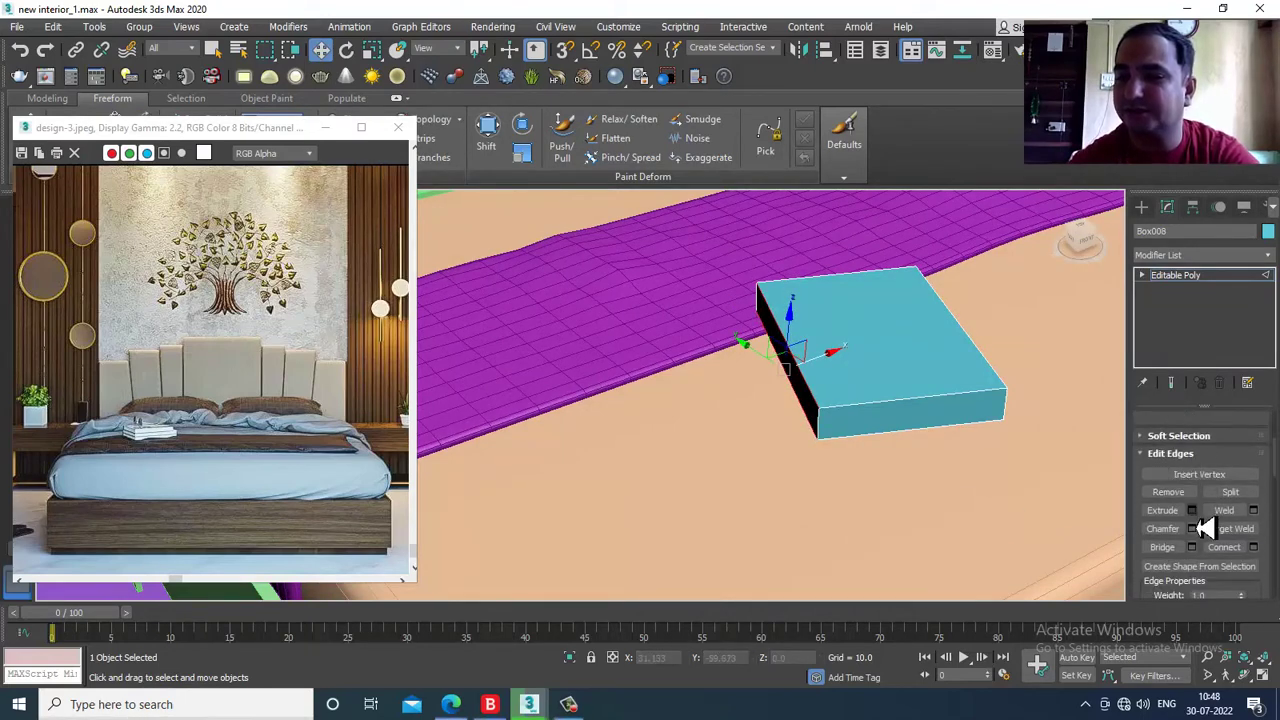
key("ctrl+shift+c")
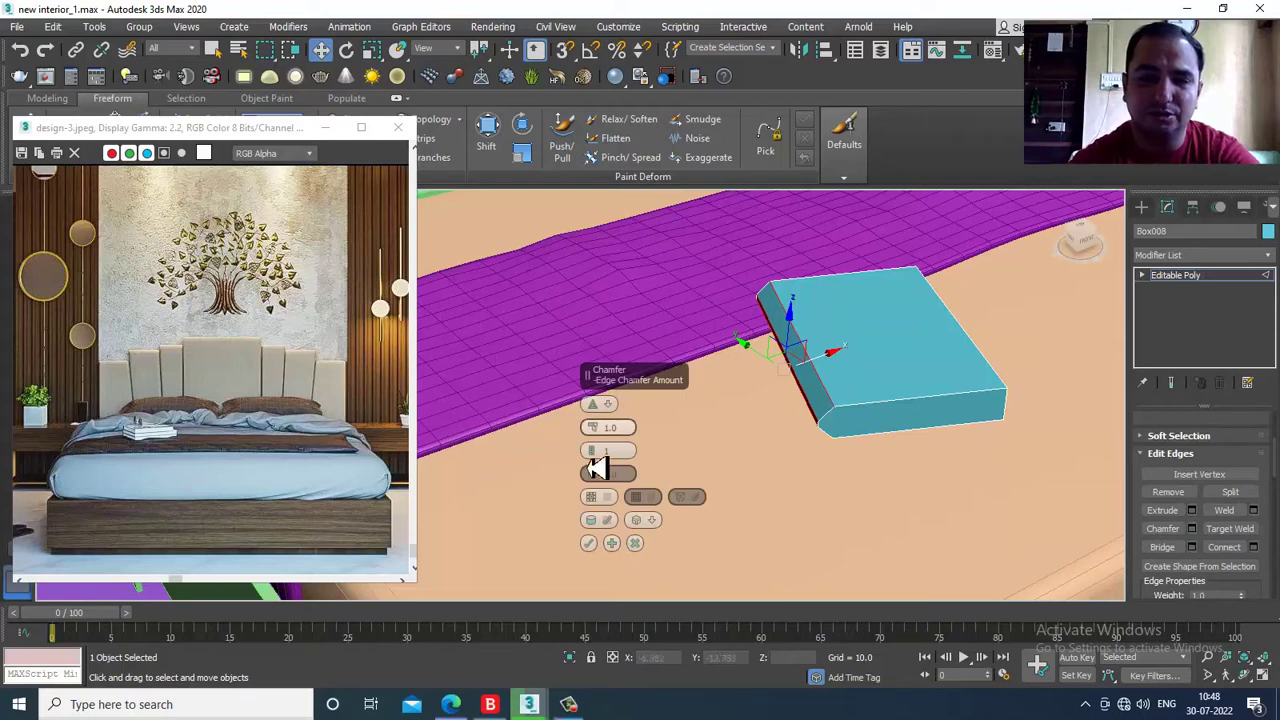
right_click(593, 429)
mouse_move(598, 451)
left_mouse_down()
mouse_move(591, 475)
mouse_move(595, 436)
left_mouse_up()
left_click(591, 453)
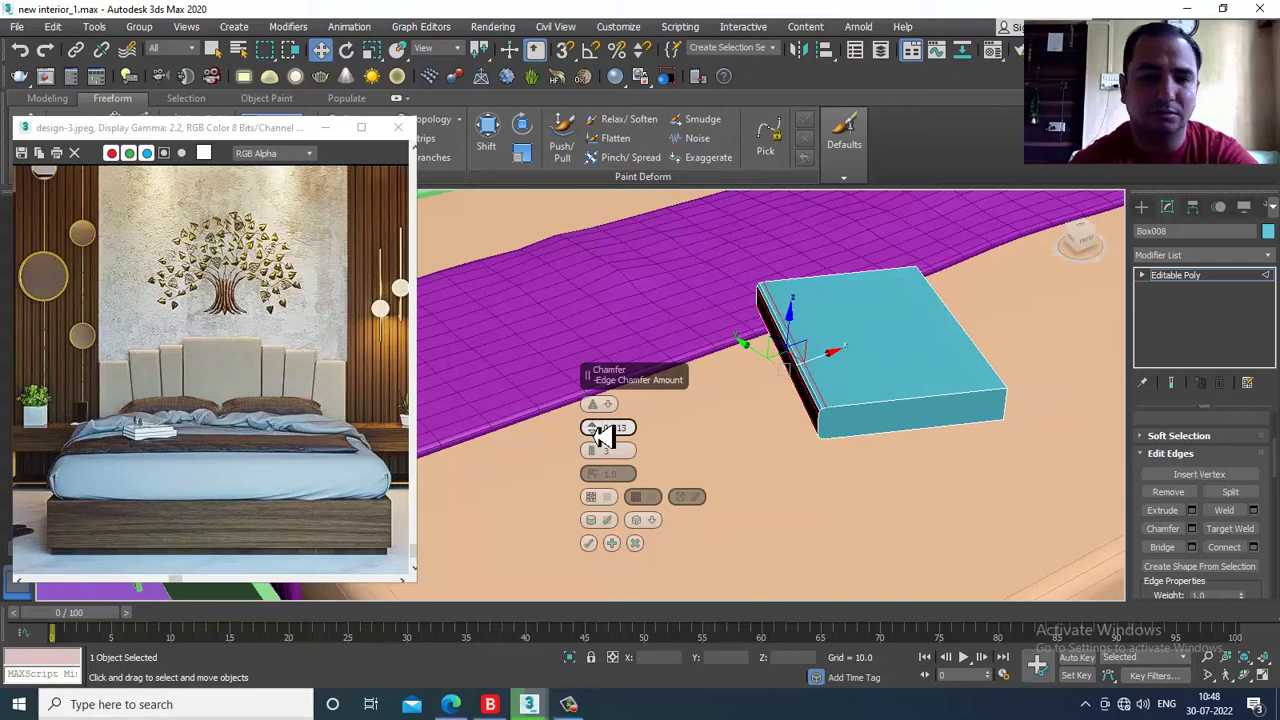
left_click(588, 543)
- Select the box's page-side faces and inset them as a group, leaving only a thin cover border
key("4")
left_click(934, 430)
middle_click_drag(937, 434, 882, 402, "alt")
scroll(1034, 483, "down", 3)
scroll(845, 430, "up", 3)
scroll(825, 428, "down", 6)
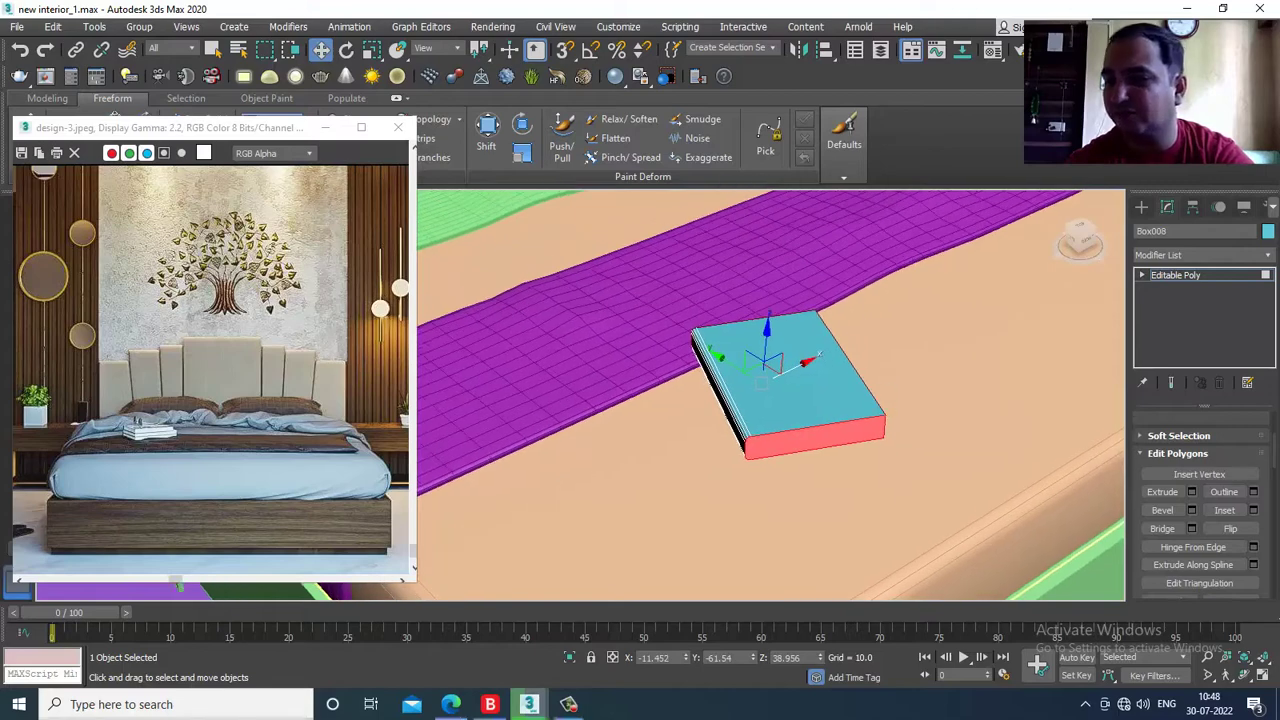
left_click(1254, 511)
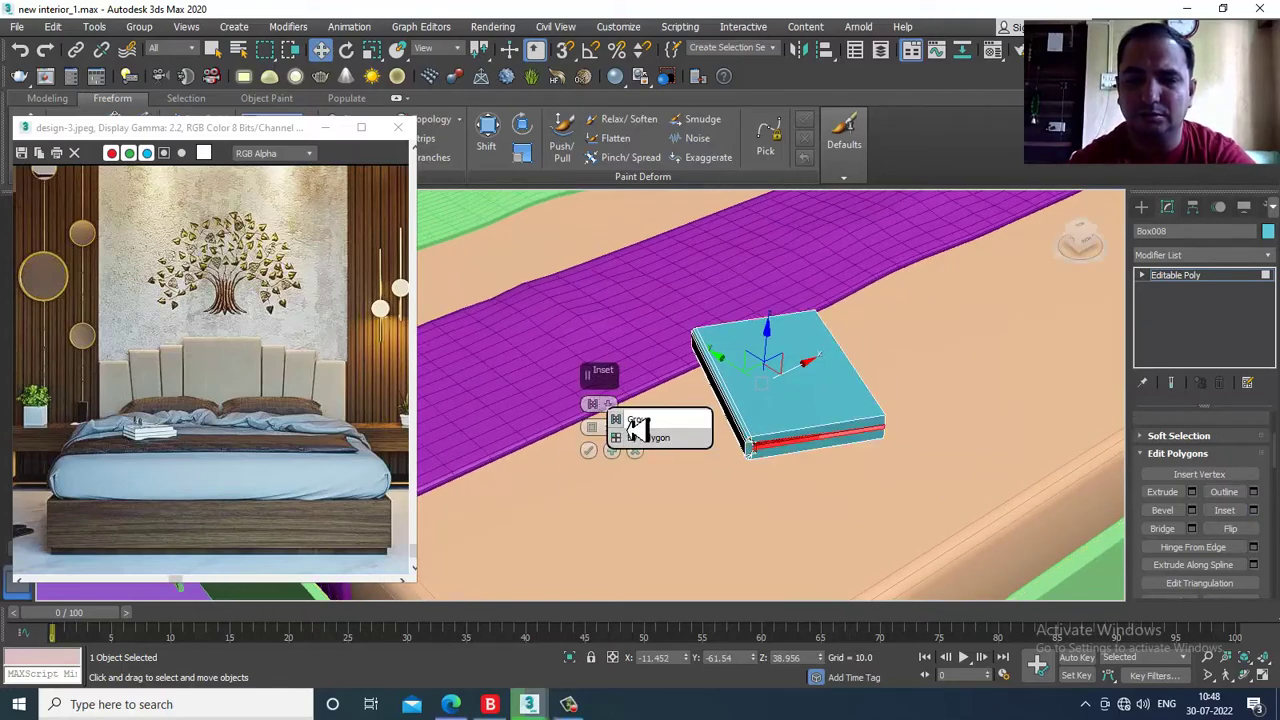
scroll(890, 440, "up", 5)
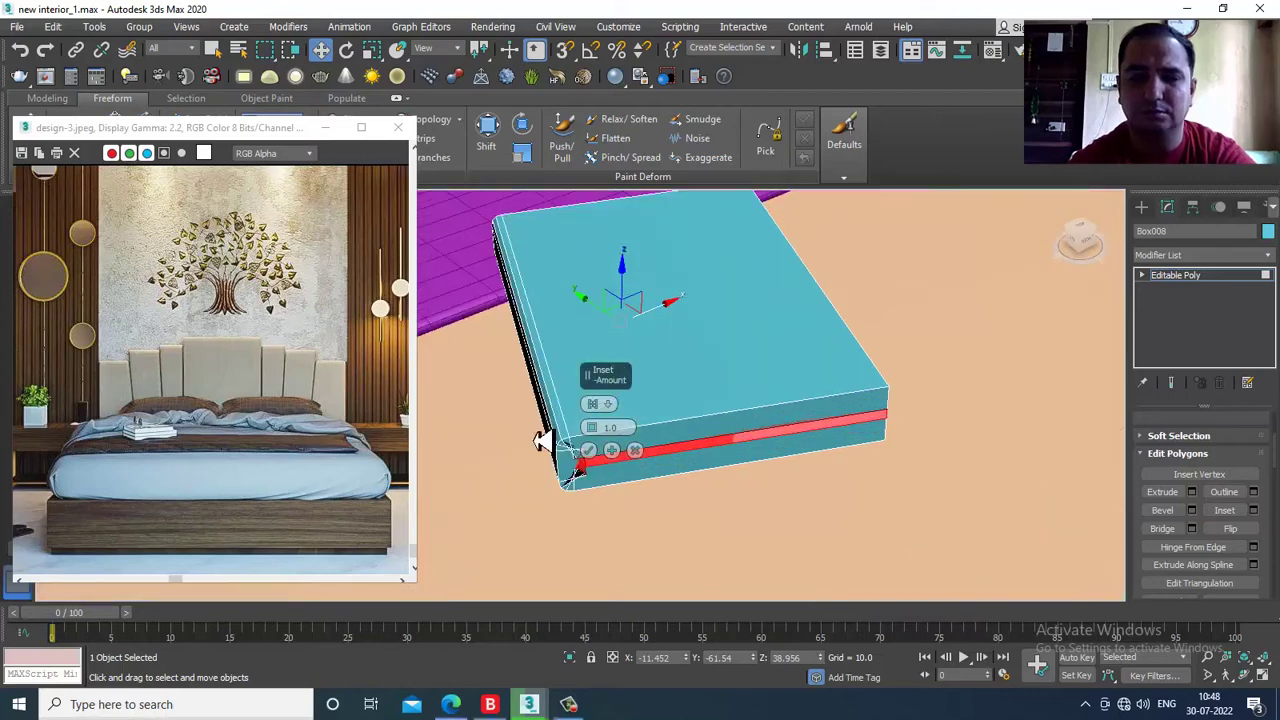
left_click_drag(598, 440, 599, 448)
left_click(592, 450)
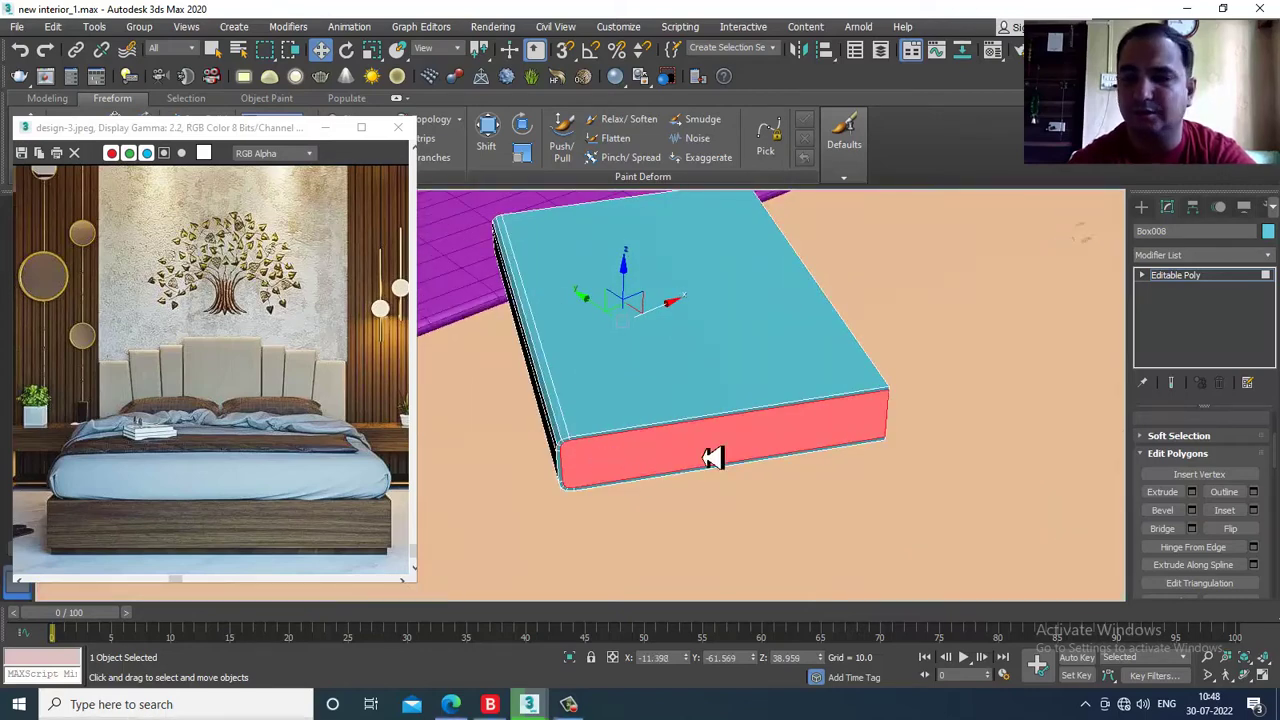
- Extrude the inset page faces inward along local normals by -0.241 and return to object level
left_click(1192, 493)
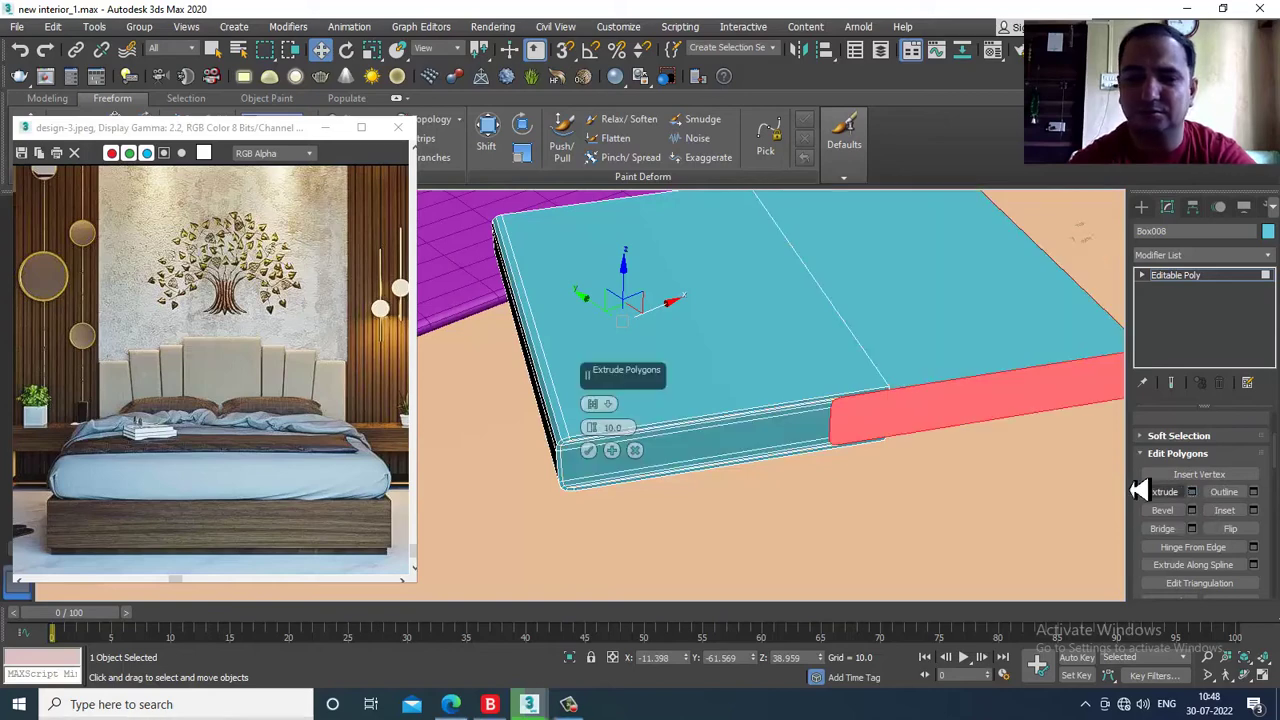
left_click(610, 405)
left_click(651, 438)
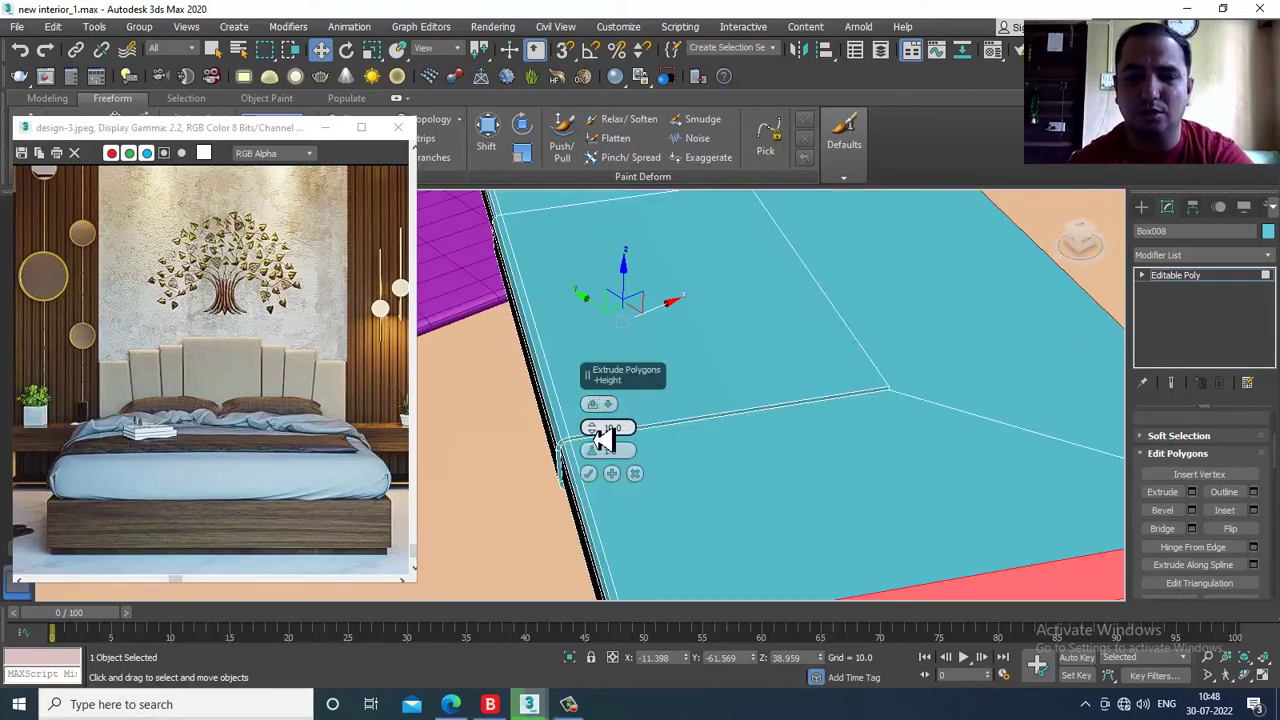
left_click_drag(598, 445, 601, 455)
left_click_drag(612, 497, 620, 509)
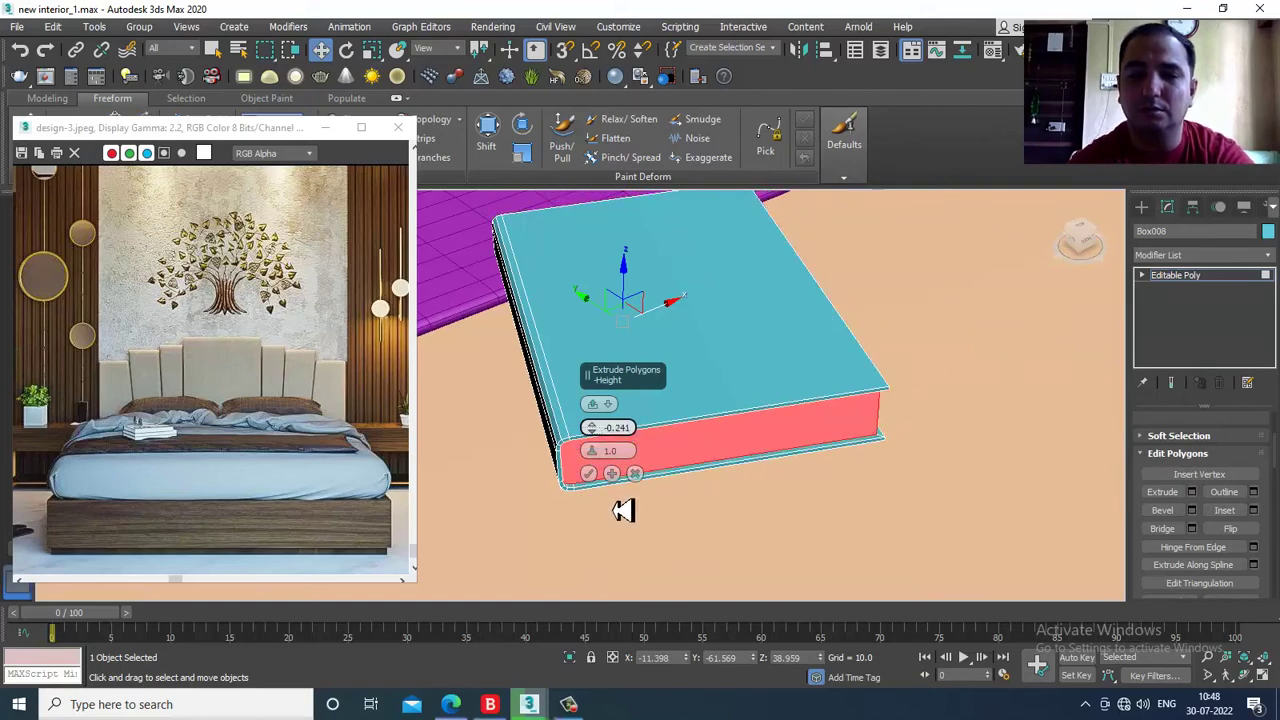
left_click(588, 473)
scroll(756, 418, "down", 3)
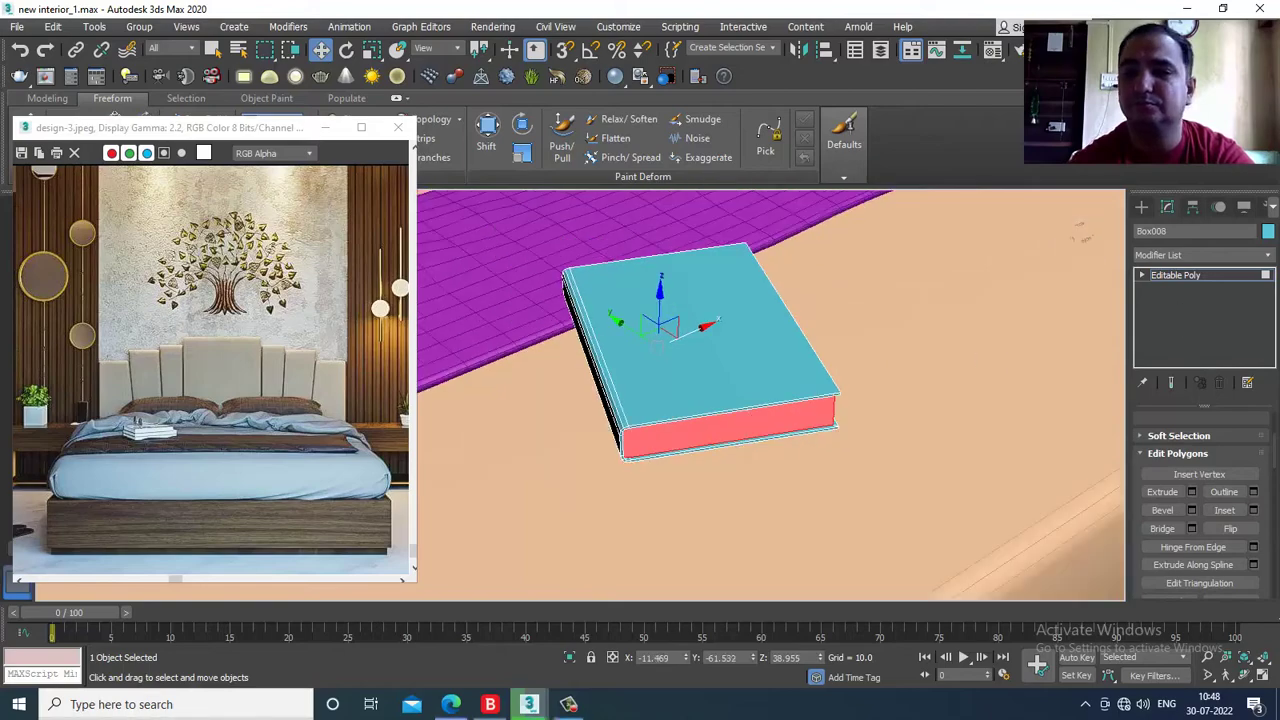
left_click(1186, 278)
- Move the book across the bed to the gap between runner and blanket, about X -9.7, Y -24.8, Z 34.9
scroll(672, 416, "down", 5)
middle_click_drag(672, 416, 700, 424, "alt")
left_click_drag(684, 400, 596, 333)
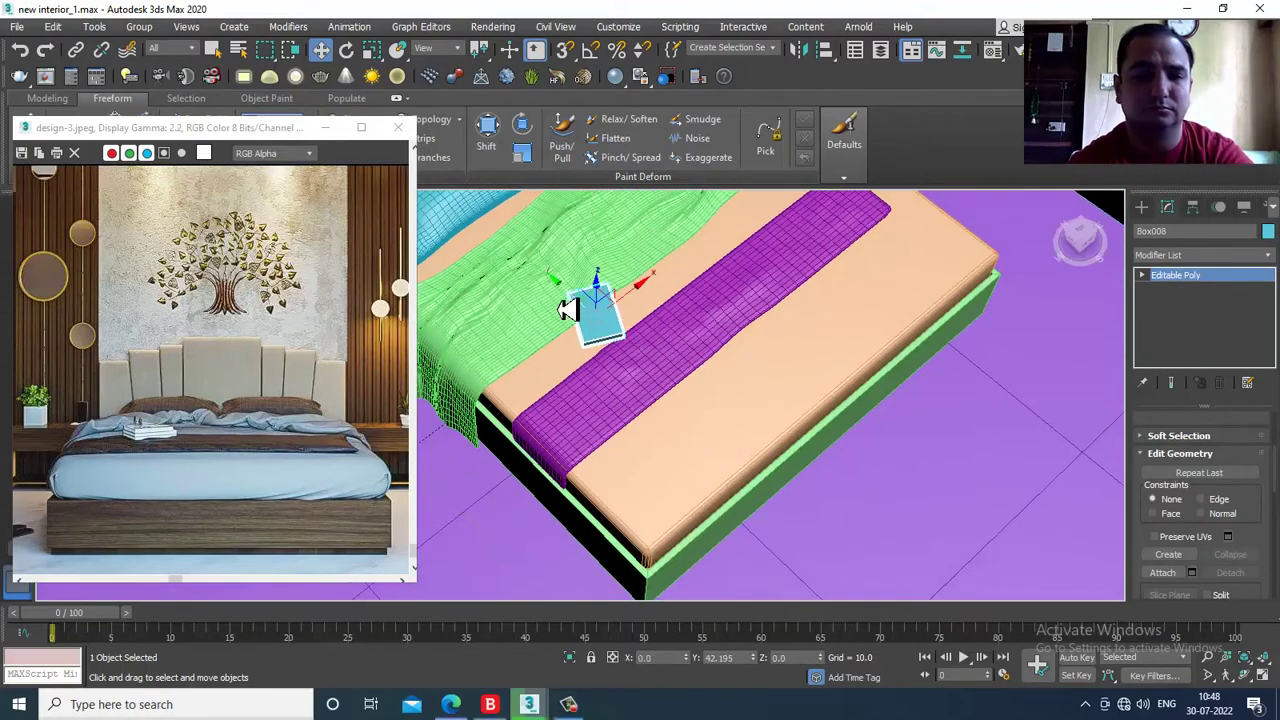
middle_click_drag(549, 298, 697, 308, "alt")
left_click_drag(752, 318, 646, 326)
left_click_drag(596, 278, 609, 320)
middle_click_drag(606, 313, 780, 272, "alt")
- Lower the green blanket onto the mattress to about Z 70.6, checking its fit in wireframe and shaded display
left_click(691, 258)
key("alt+q")
middle_click_drag(749, 329, 828, 347, "alt")
middle_click_drag(712, 366, 646, 397, "alt")
scroll(646, 397, "up", 3)
scroll(646, 397, "down", 1)
scroll(877, 329, "down", 3)
scroll(803, 350, "up", 1)
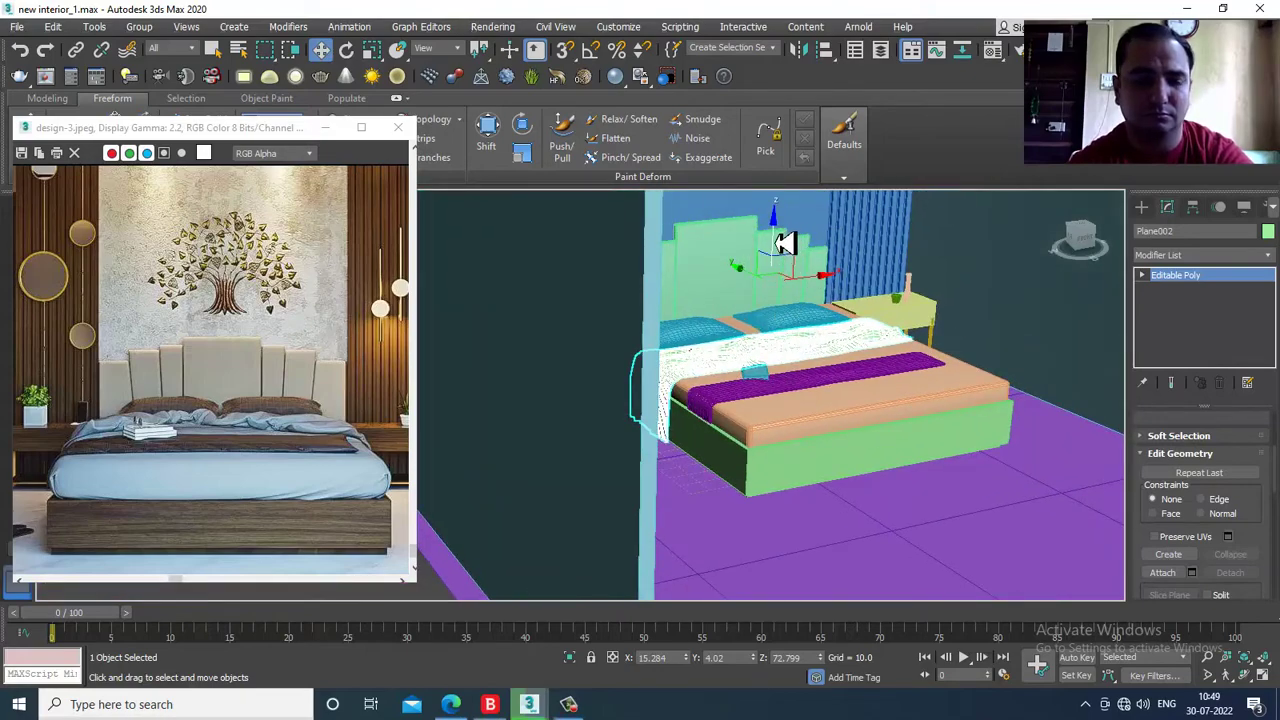
key("F3")
mouse_move(764, 257)
middle_mouse_down("alt")
mouse_move(753, 249)
mouse_move(775, 247)
middle_mouse_up("alt")
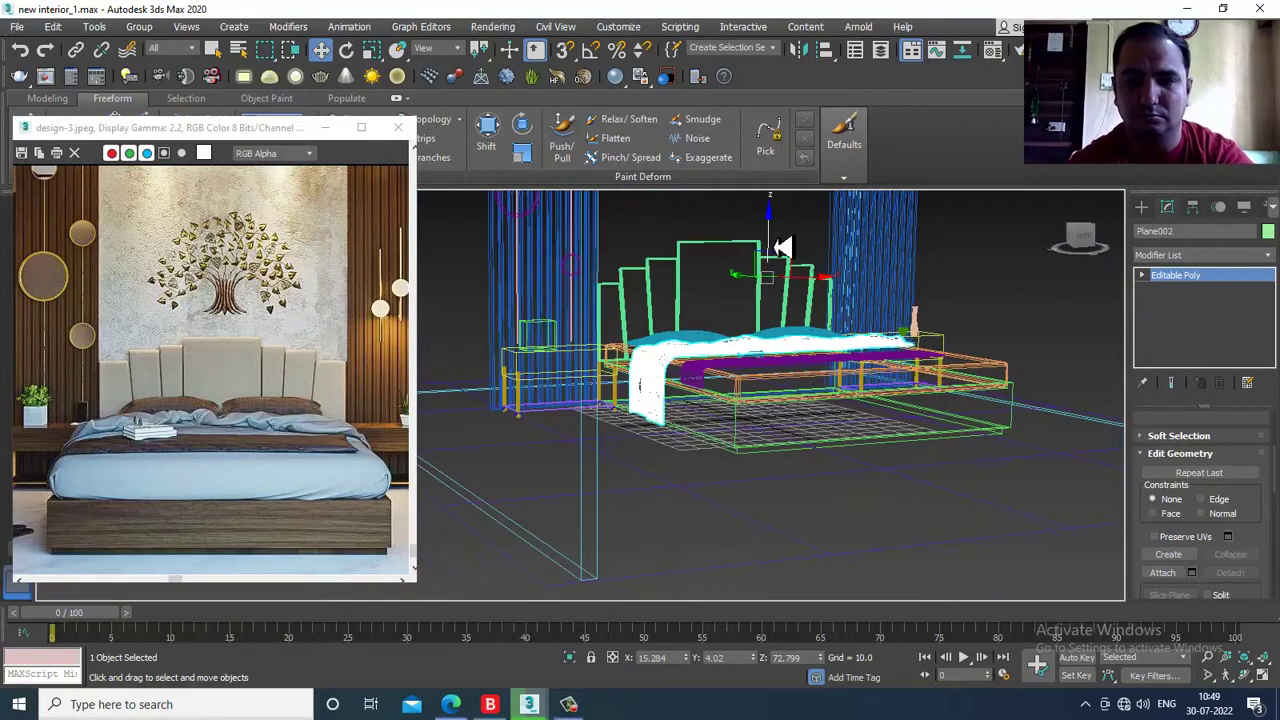
key("F3")
scroll(768, 350, "up", 5)
mouse_move(764, 366)
middle_mouse_down("alt")
mouse_move(783, 366)
mouse_move(797, 334)
mouse_move(770, 391)
mouse_move(760, 486)
middle_mouse_up("alt")
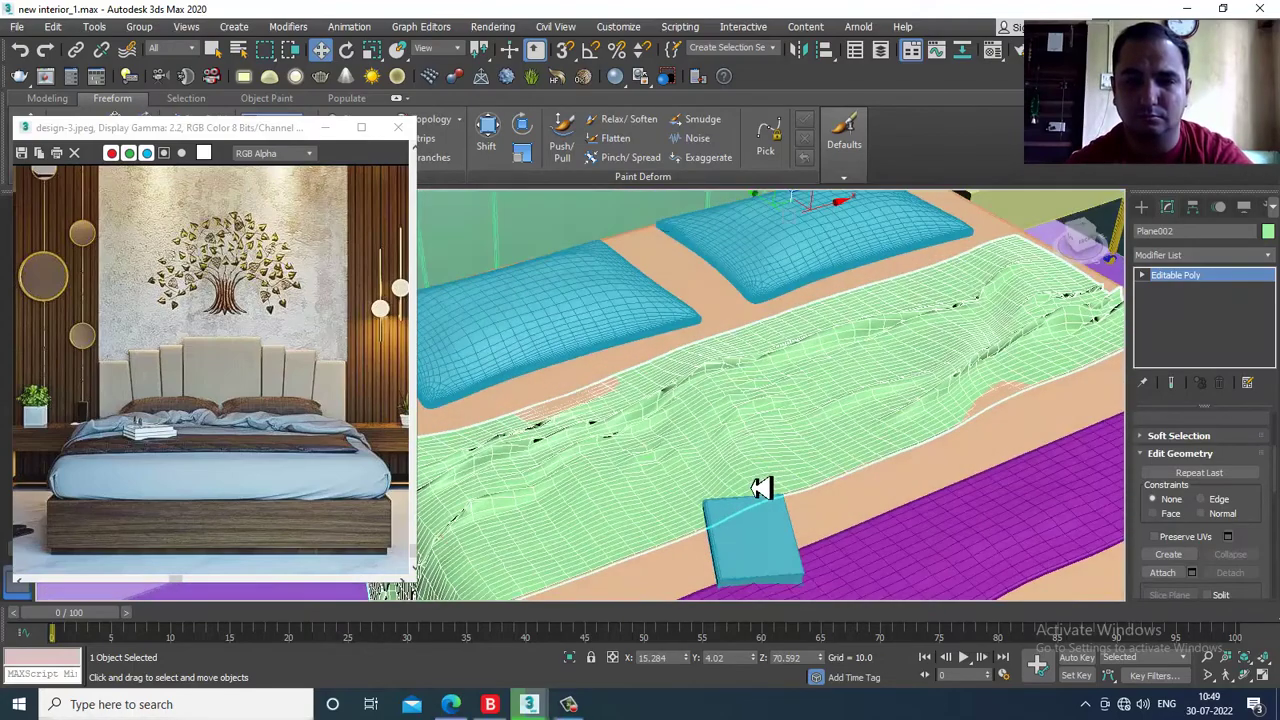
- Raise the book and shift it along the bed to about X 0.8, Y -22.2, Z 36.2
left_click(748, 517)
middle_click_drag(829, 514, 730, 415, "alt")
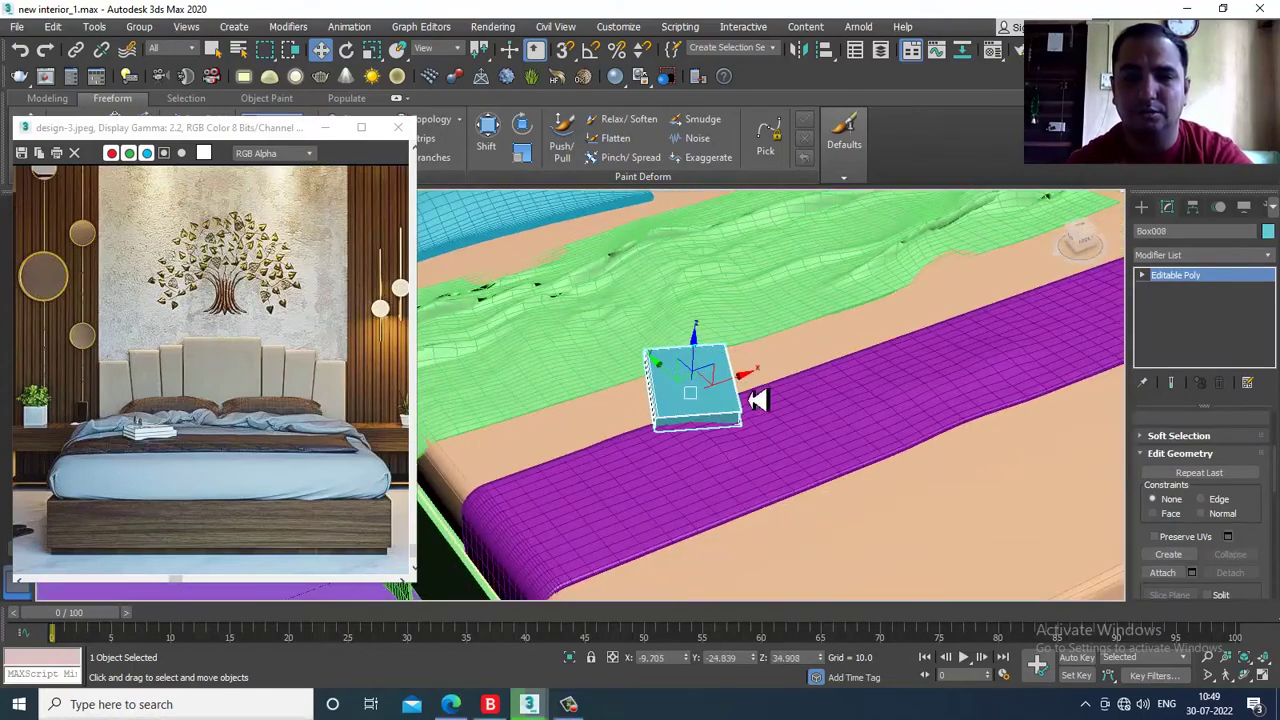
left_click_drag(800, 372, 762, 332)
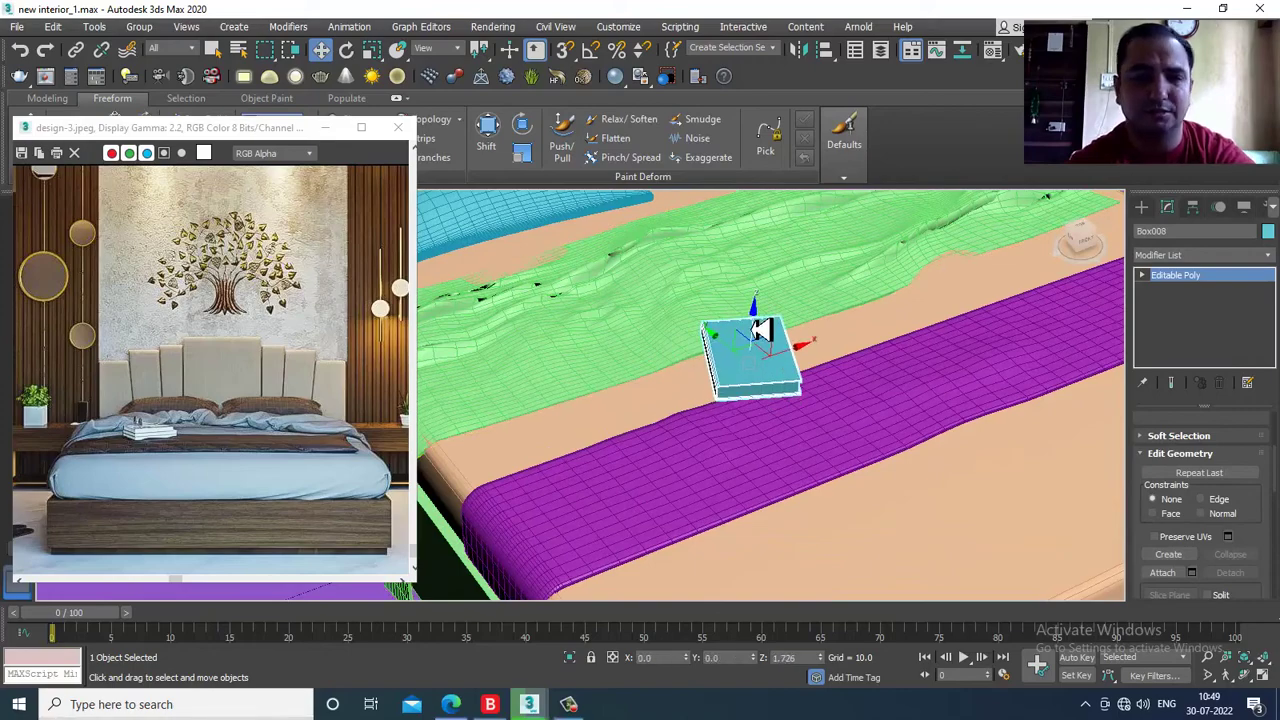
mouse_move(766, 331)
middle_mouse_down("alt")
mouse_move(748, 372)
mouse_move(750, 347)
middle_mouse_up("alt")
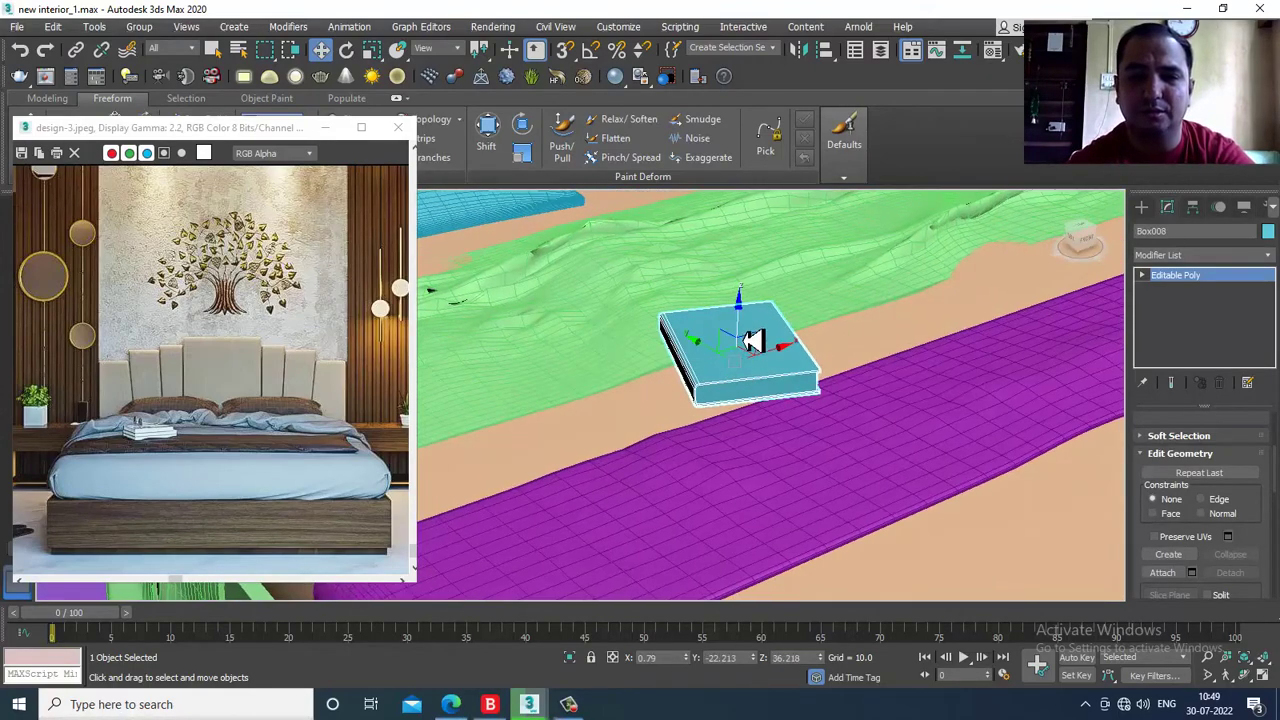
- Stack two copies of the book on top at about Z 38.9 and Z 41.3, turning the first copy slightly about its vertical axis
mouse_move(750, 317)
left_mouse_down("shift")
mouse_move(750, 285)
mouse_move(760, 308)
left_mouse_up("shift")
left_click(650, 422)
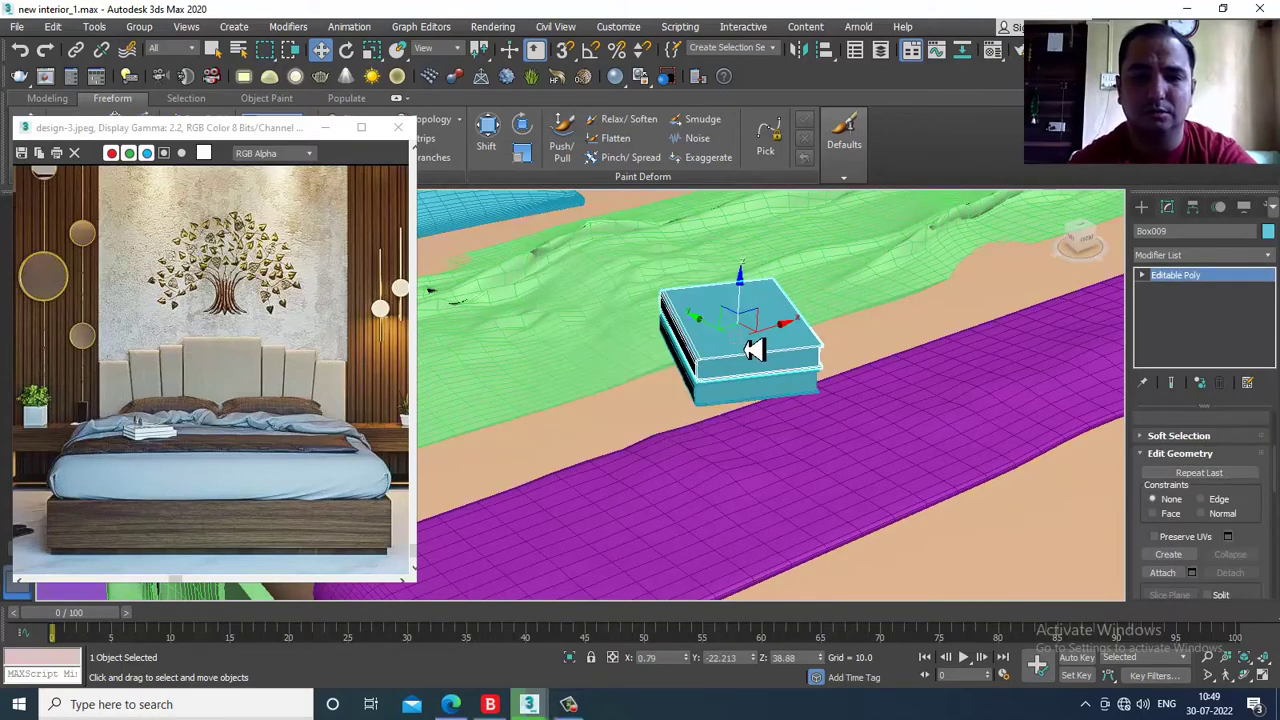
key("r")
key("e")
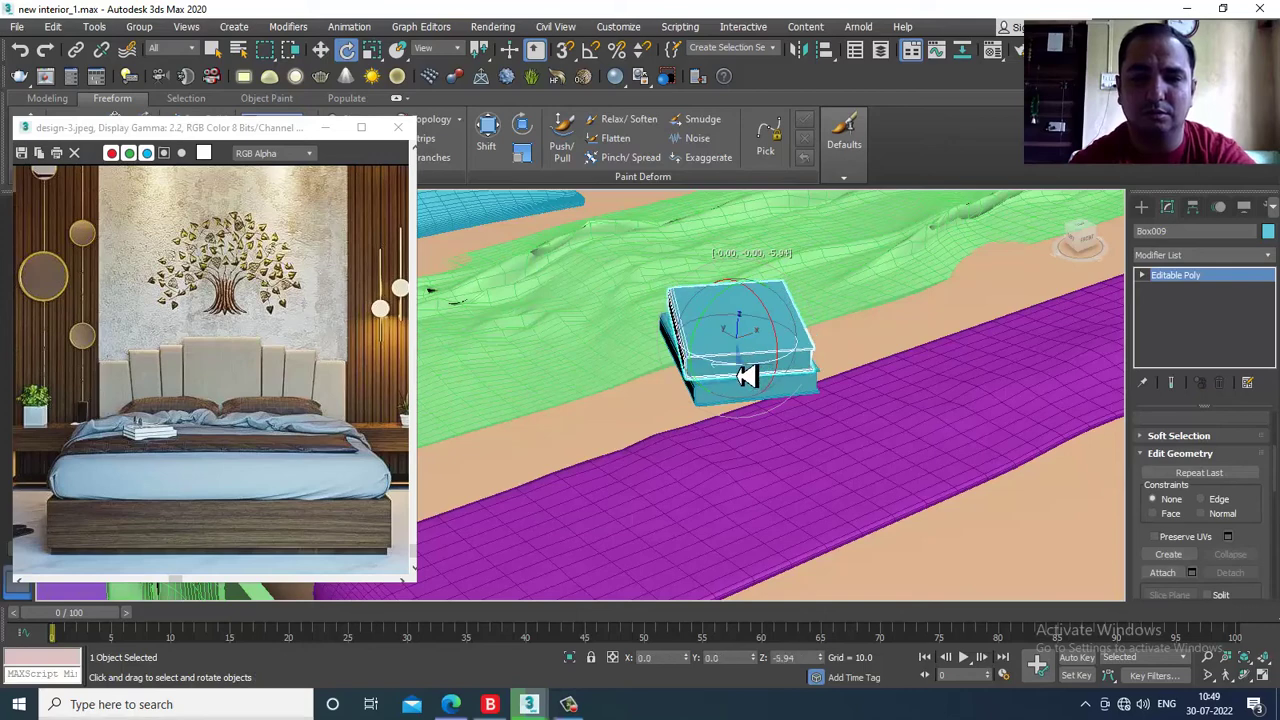
mouse_move(748, 296)
left_mouse_down("shift")
mouse_move(757, 274)
mouse_move(716, 343)
left_mouse_up("shift")
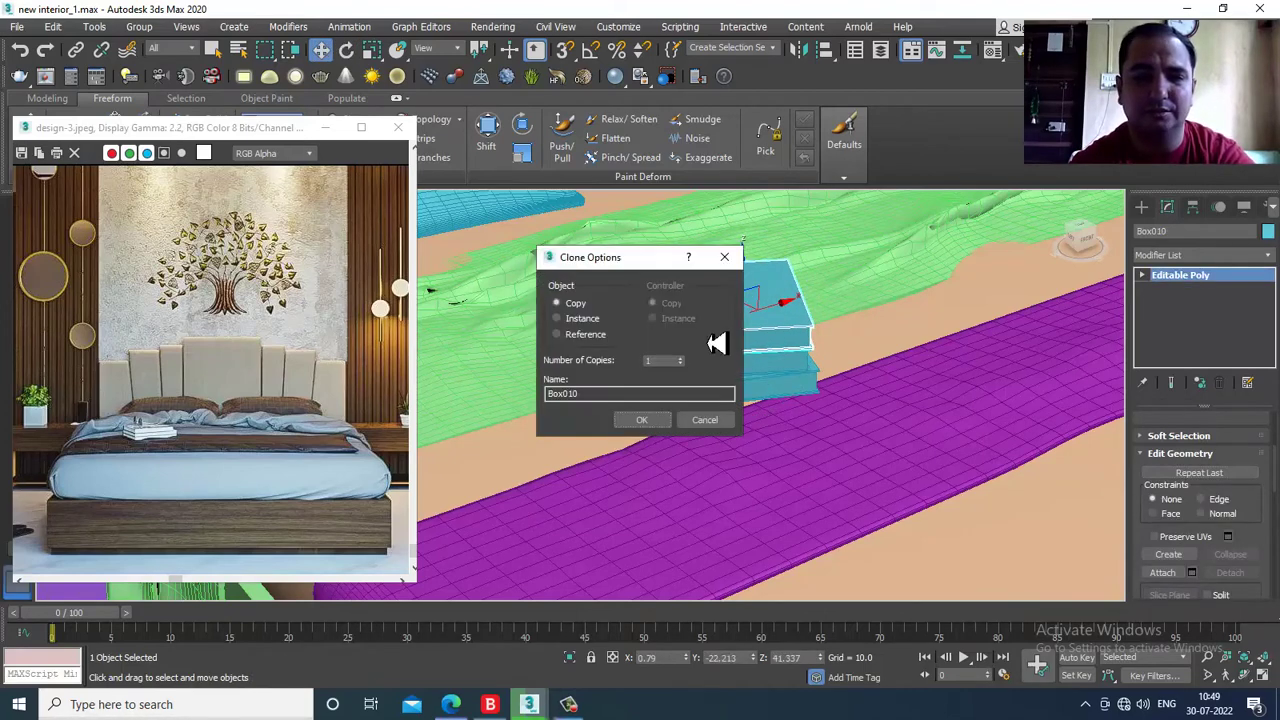
left_click(645, 424)
- Select all three stacked books and scale them down slightly and uniformly
scroll(757, 363, "down", 6)
mouse_move(757, 363)
middle_mouse_down("alt")
mouse_move(720, 368)
mouse_move(738, 390)
mouse_move(786, 386)
mouse_move(738, 396)
middle_mouse_up("alt")
scroll(786, 386, "up", 3)
scroll(736, 397, "up", 3)
left_click(703, 412, "ctrl")
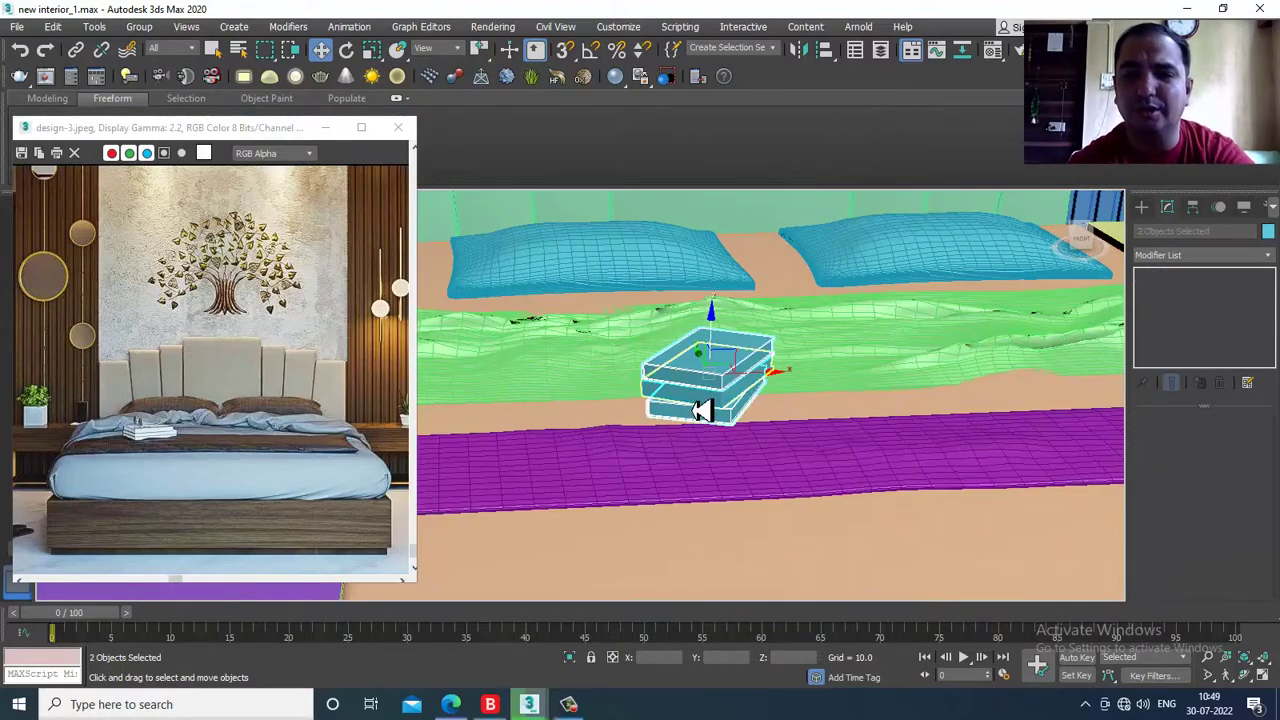
key("r")
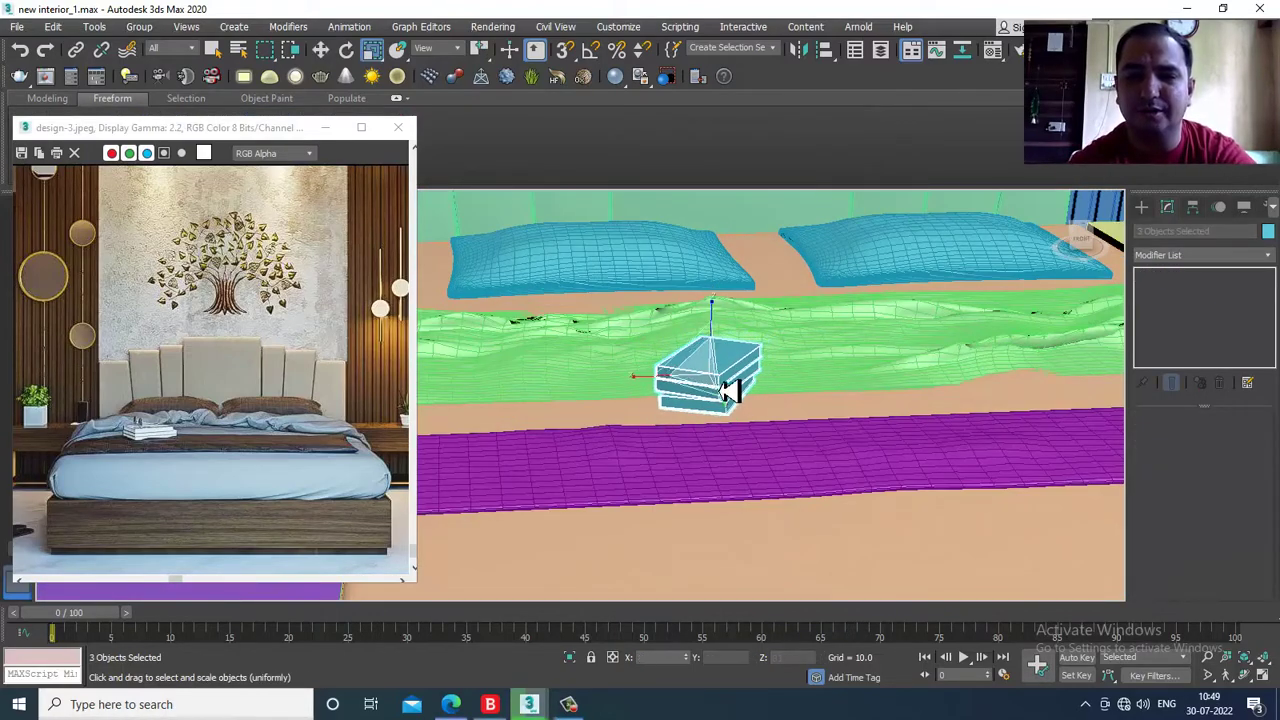
- Lower the stack of three books closer to the bed surface
key("w")
scroll(718, 372, "up", 3)
left_click_drag(709, 343, 732, 370)
scroll(729, 368, "down", 1)
middle_click_drag(729, 368, 707, 388, "alt")
- Flatten the three books along Z and lower the stack by about 1.2
scroll(714, 380, "down", 3)
key("r")
scroll(706, 380, "up", 5)
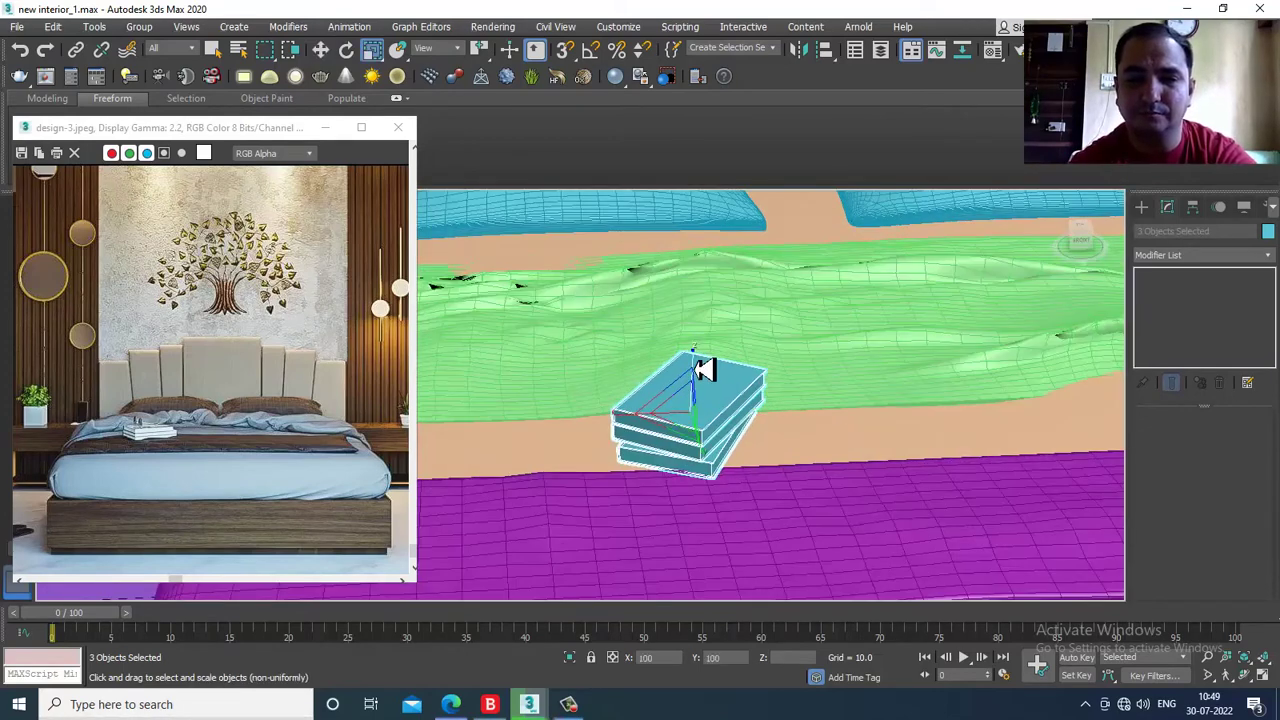
left_click_drag(706, 386, 708, 395)
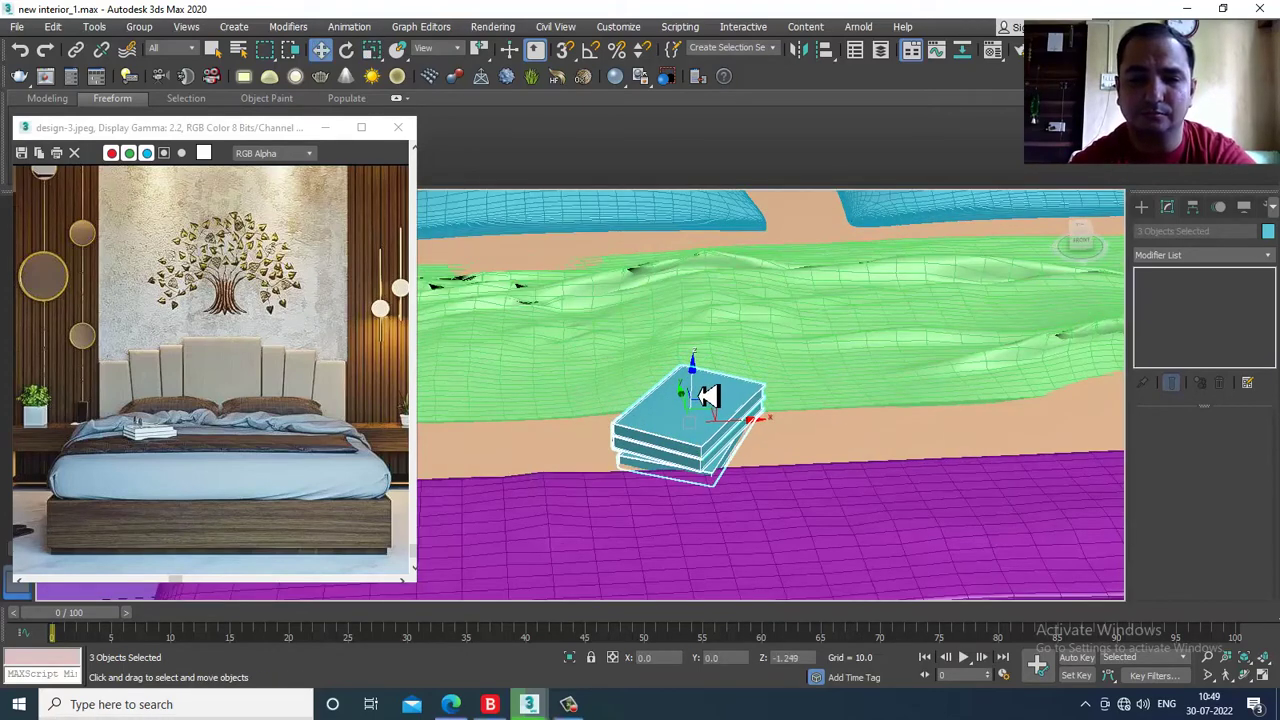
- Enlarge the flattened three-book stack slightly with a uniform scale
key("r")
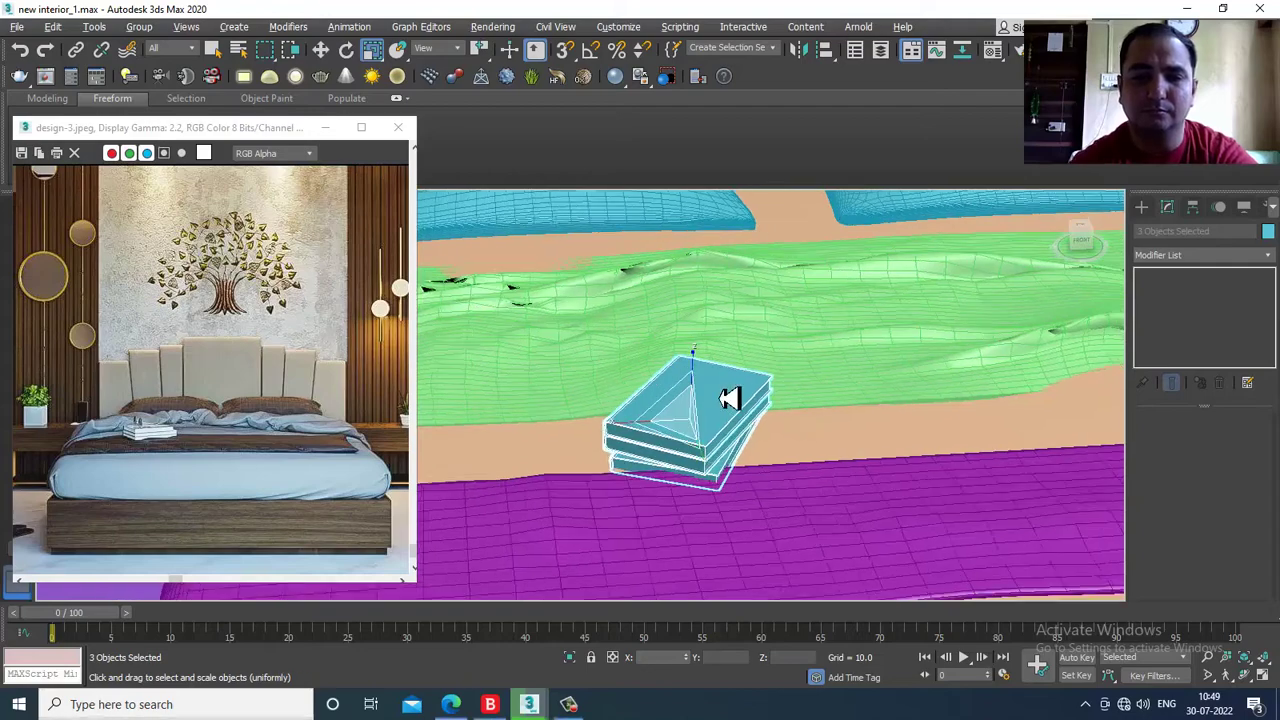
scroll(733, 397, "down", 5)
middle_click_drag(735, 400, 722, 382, "alt")
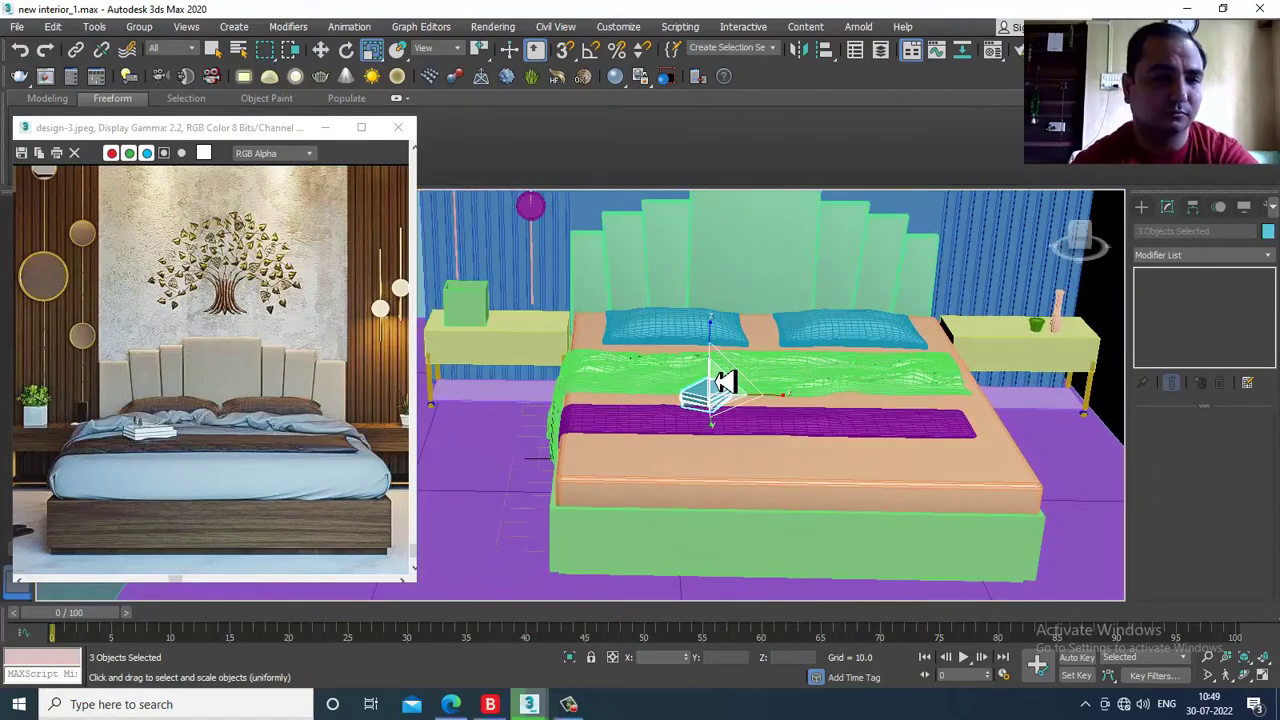
- Compare the bed and its stacked books with the reference image, both close up and for the whole room
scroll(149, 431, "up", 5)
scroll(152, 438, "down", 2)
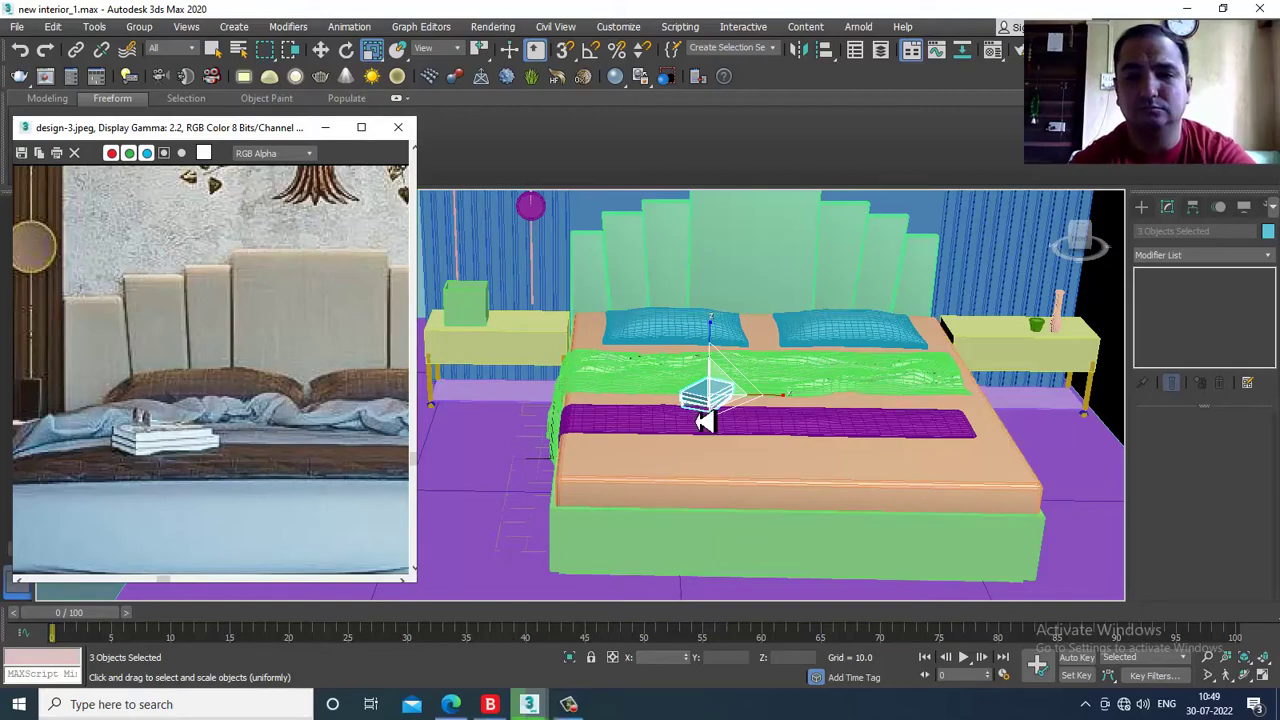
middle_click_drag(697, 429, 720, 437, "alt")
scroll(949, 440, "down", 5)
middle_click_drag(949, 440, 870, 442, "alt")
scroll(386, 424, "down", 3)
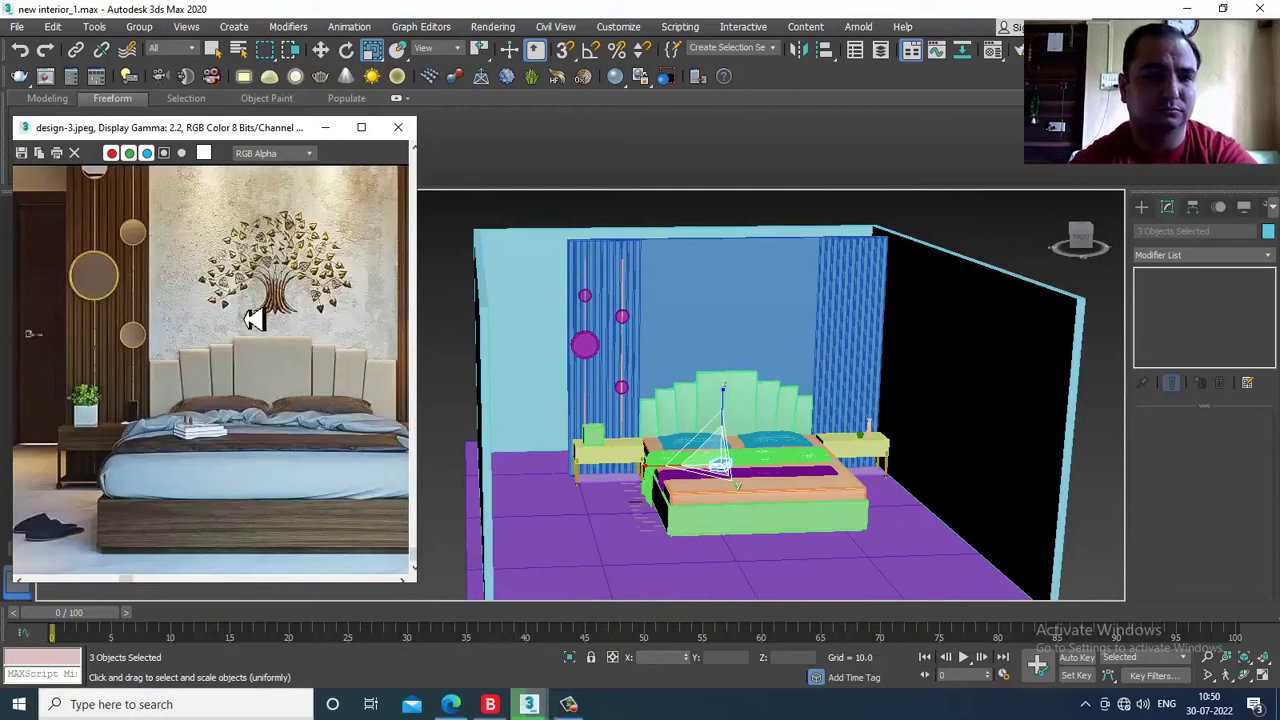
scroll(256, 316, "down", 2)
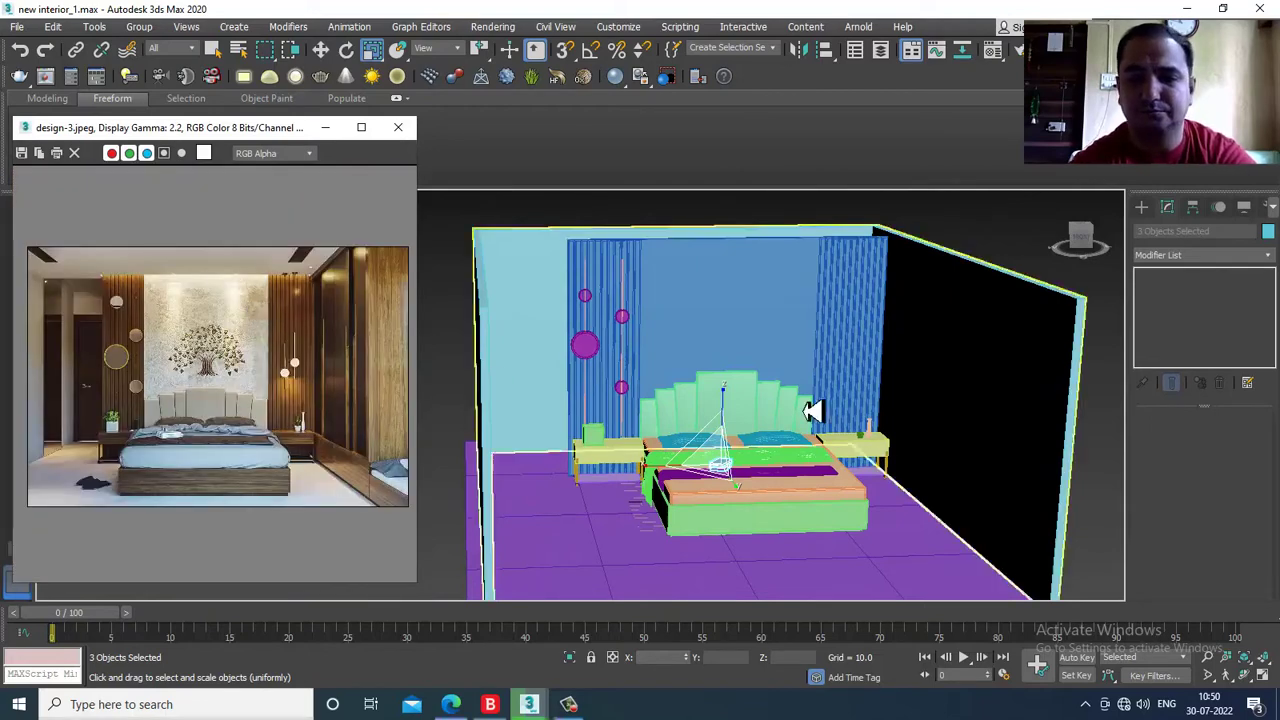
left_click(576, 708)
left_click(576, 708)
- Deselect the books and examine the modelled room and bed with edged faces switched on and off
middle_click_drag(862, 441, 626, 497, "alt")
key("w")
scroll(626, 497, "down", 3)
left_click(903, 366)
key("z")
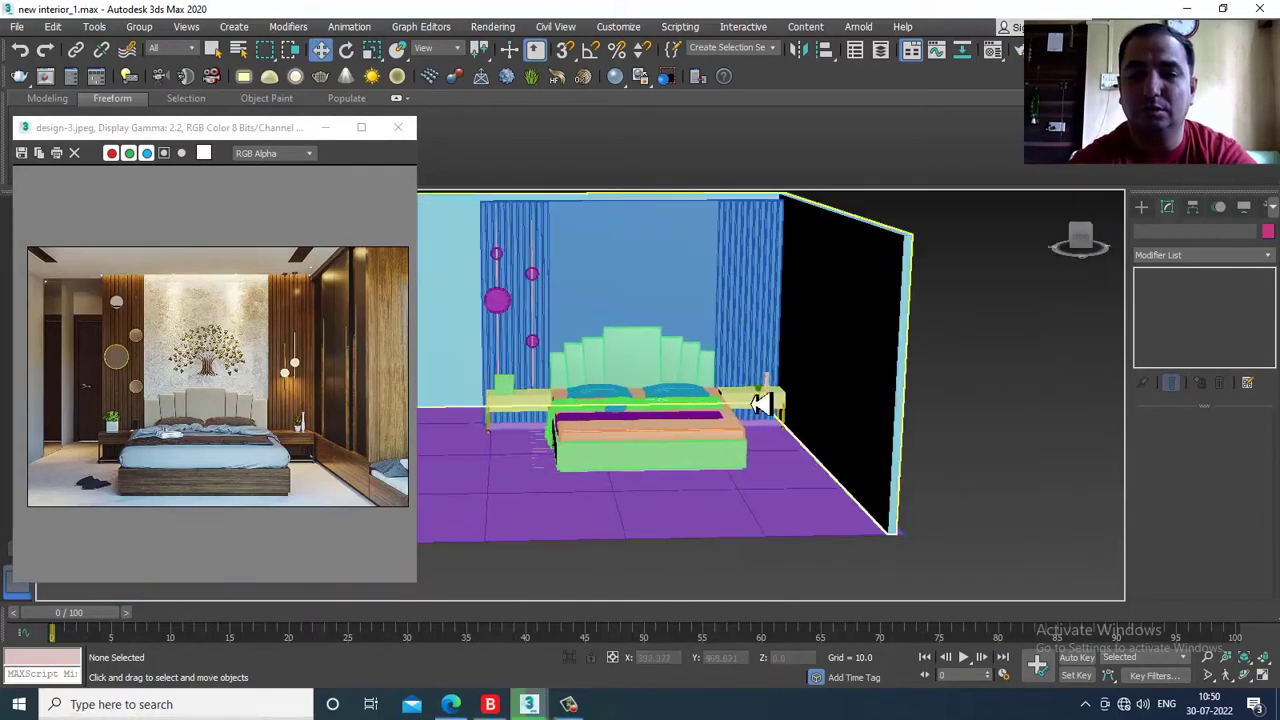
scroll(757, 408, "up", 4)
middle_click_drag(747, 418, 800, 408)
key("F4")
middle_click_drag(680, 431, 742, 436, "alt")
scroll(711, 447, "up", 3)
key("F4")
scroll(748, 375, "down", 2)
scroll(751, 369, "down", 3)
scroll(740, 467, "up", 3)
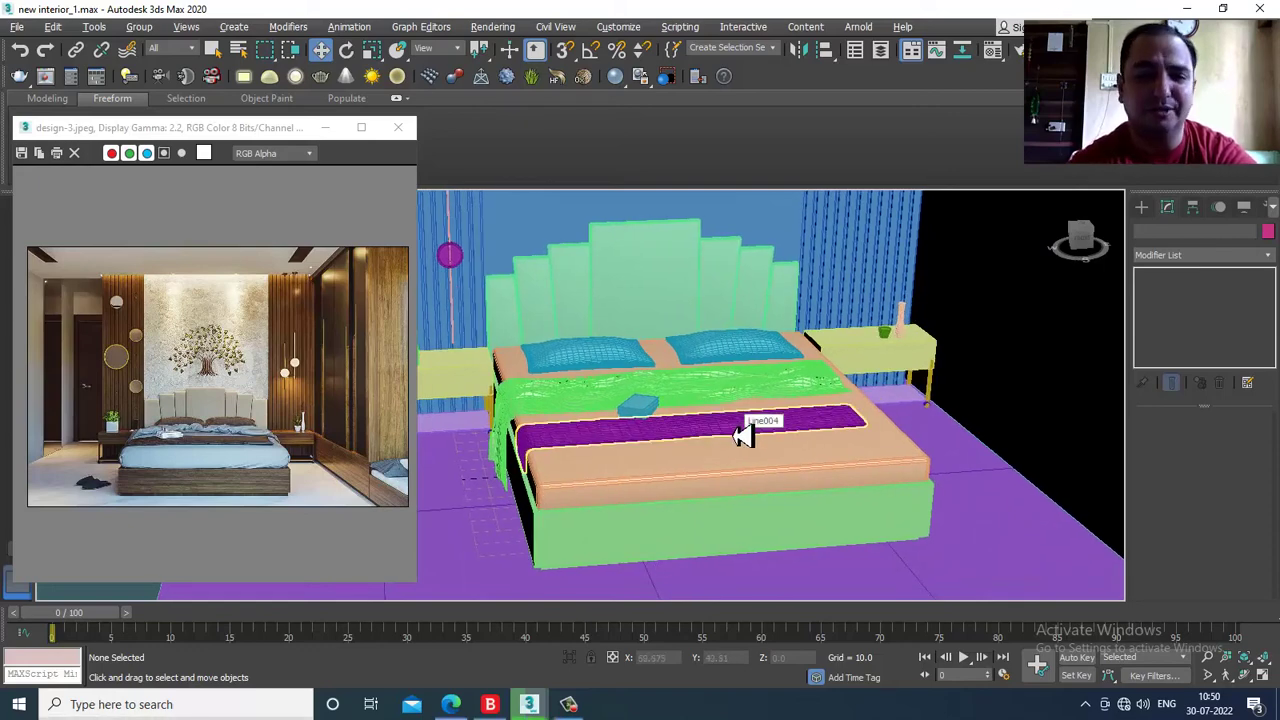